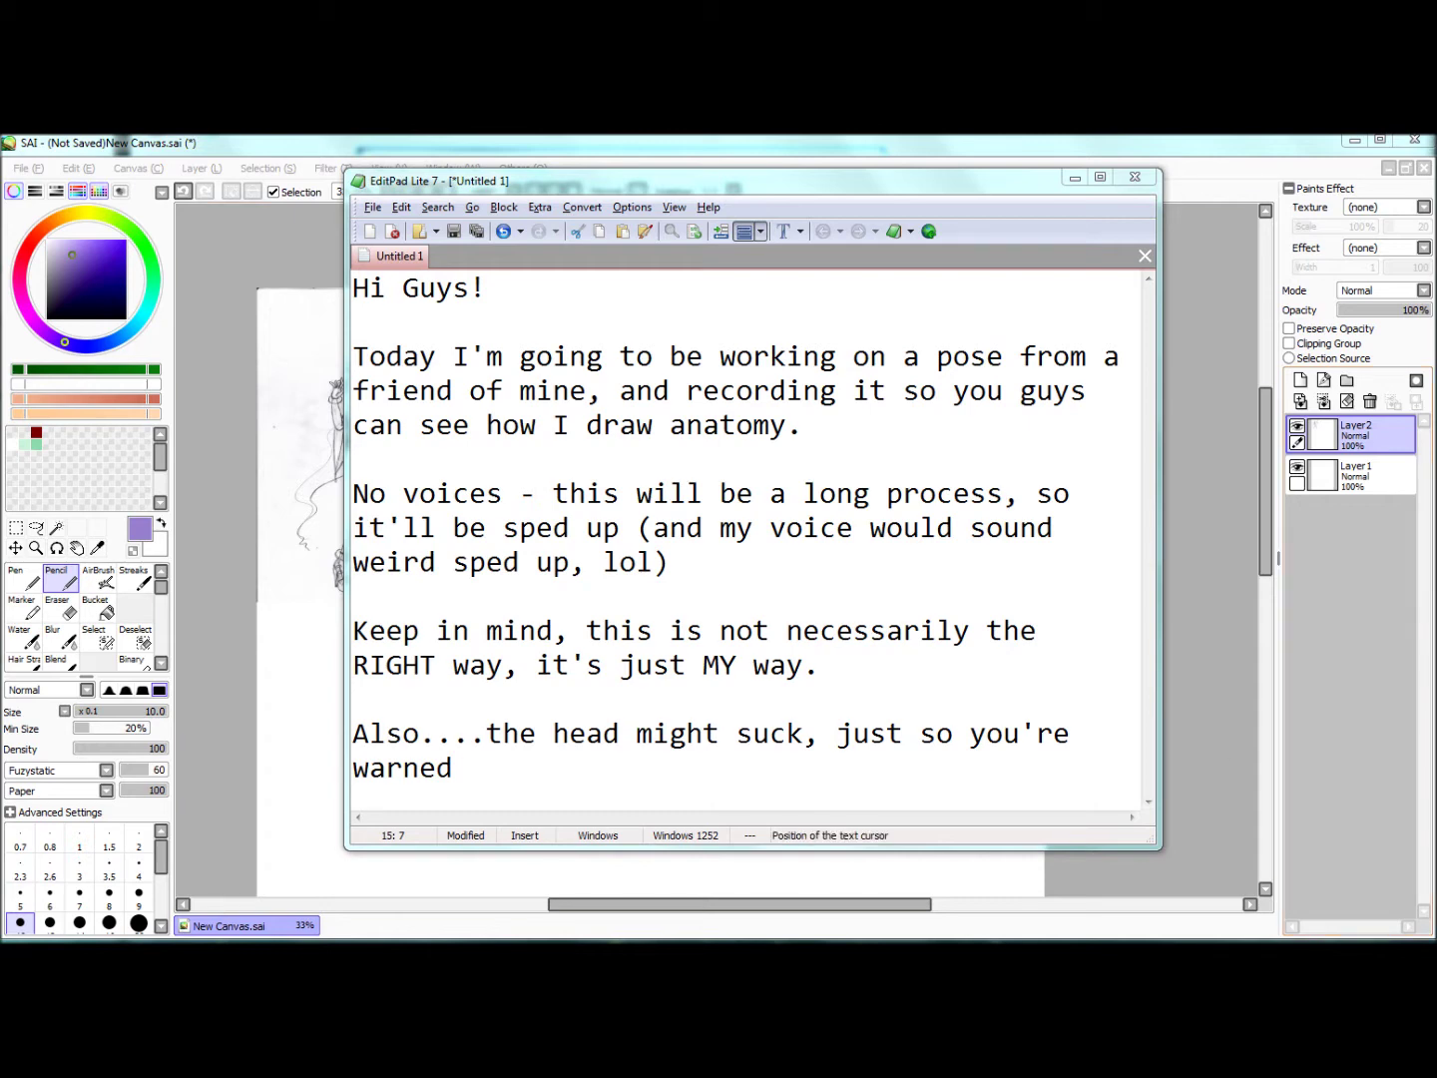
# Step: Replace the whole introduction in the text note with the single line "ONWARD!"
pyautogui.hotkey('ctrl', 'a')
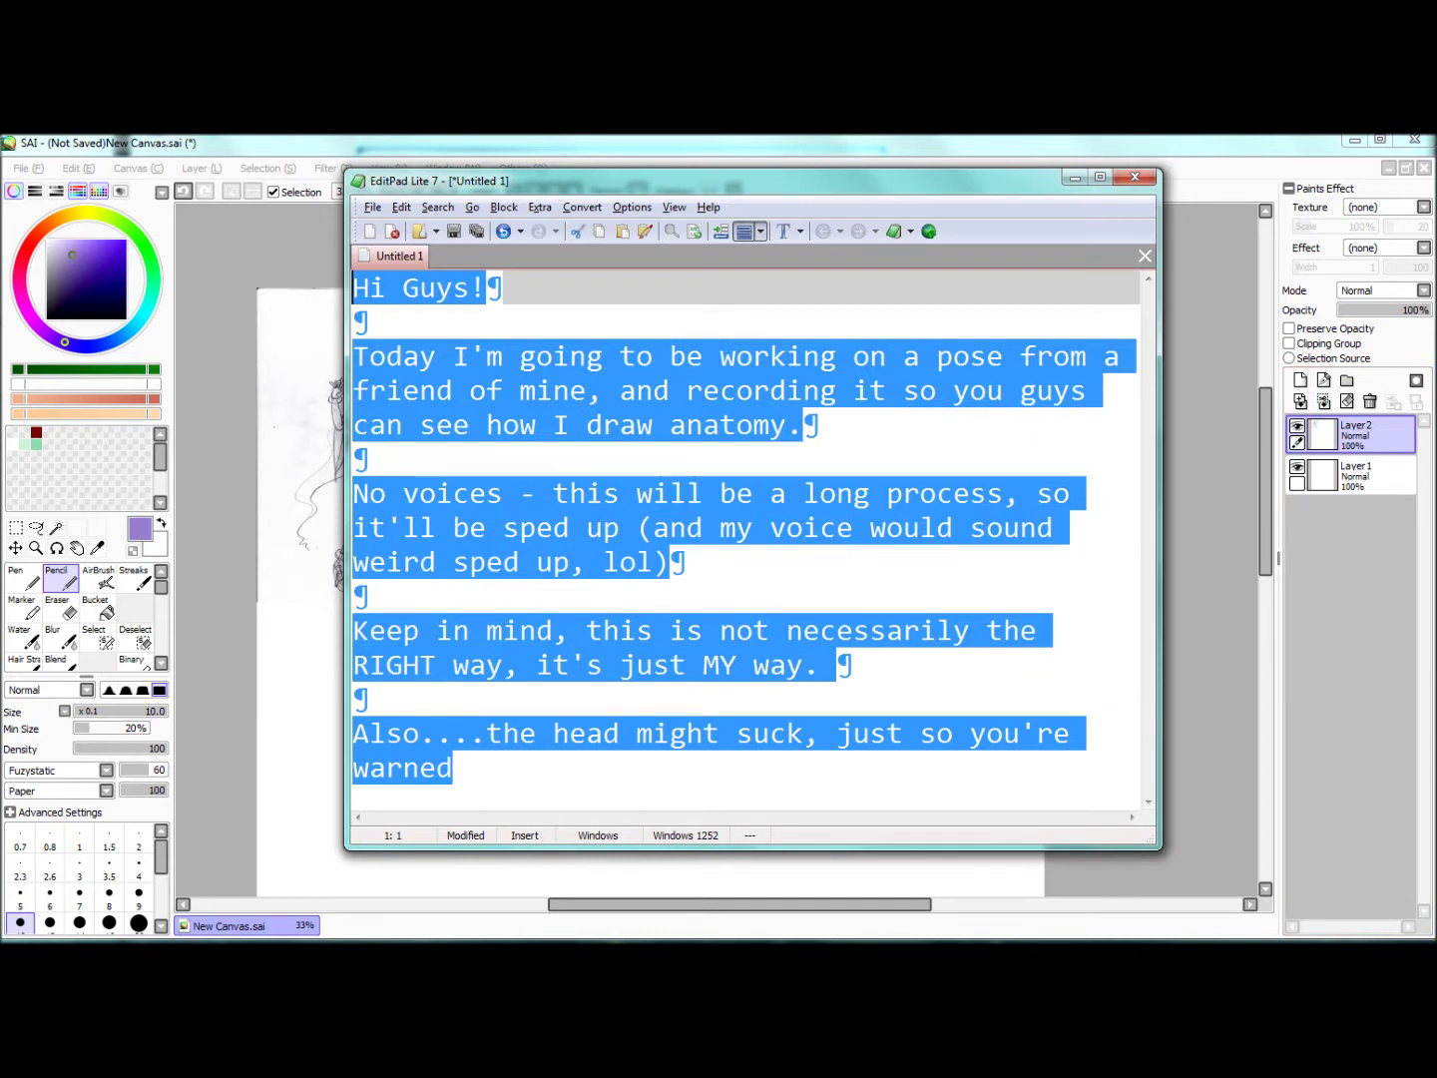
pyautogui.press('Delete')
pyautogui.write('ONWARD!')
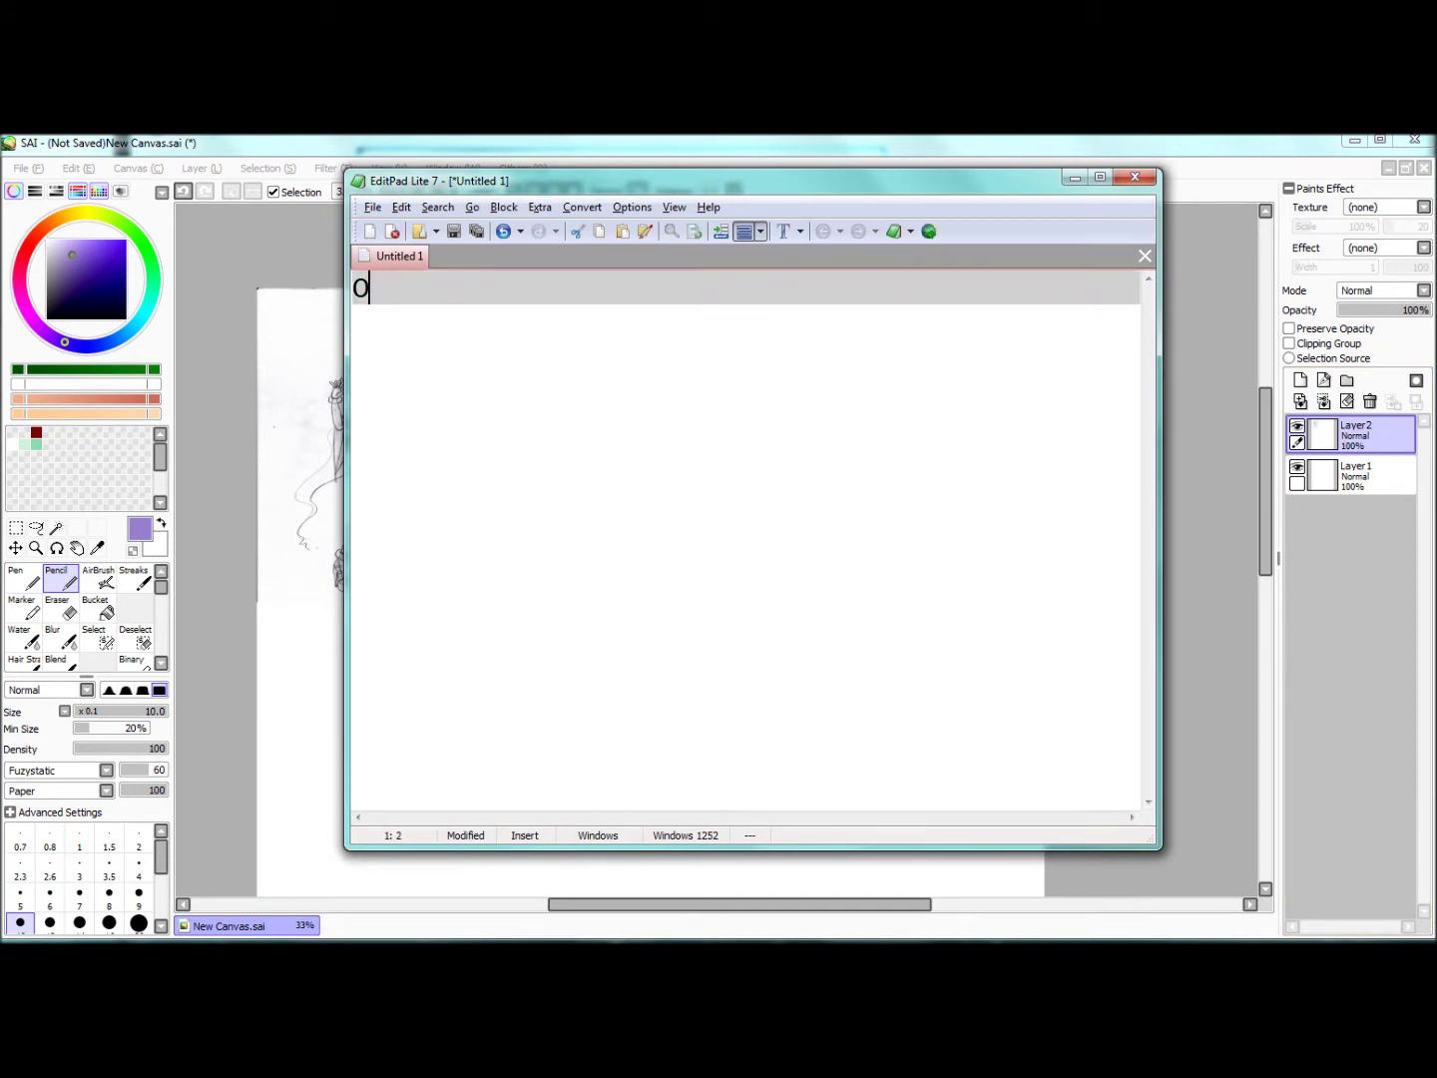
pyautogui.press('Return')
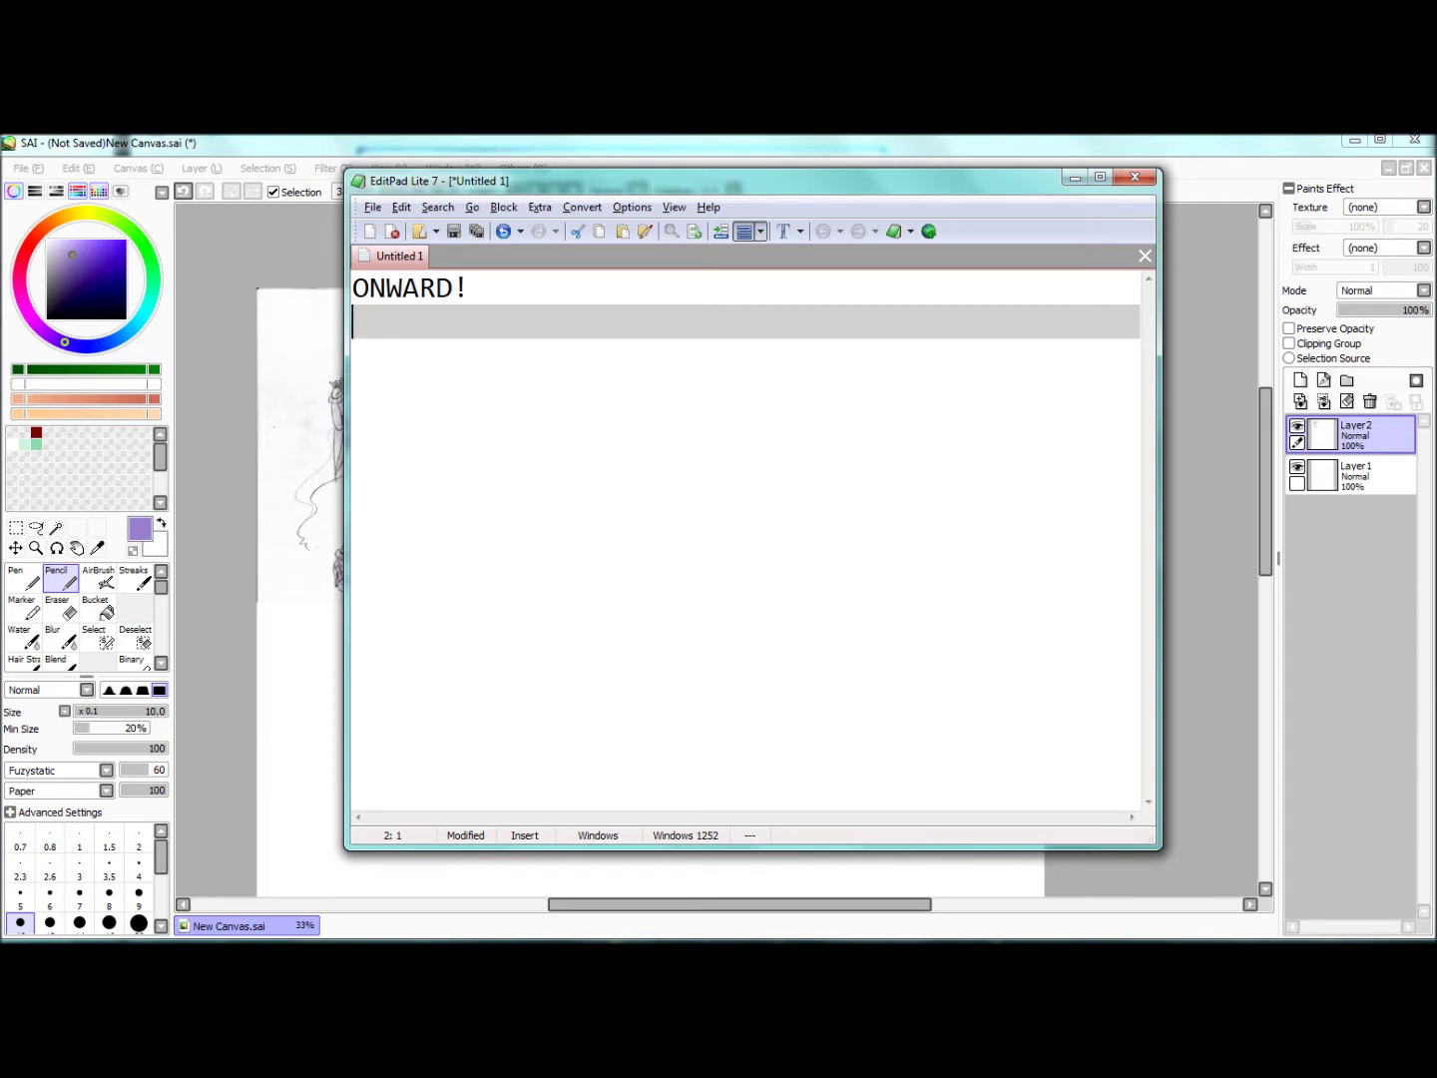
# Step: Add a note crediting the original pose's DeviantArt artist, "redrawn with her express permission.", and get the note window out of the way
pyautogui.press('Return')
pyautogui.press('Return')
pyautogui.write('The original pose, ')
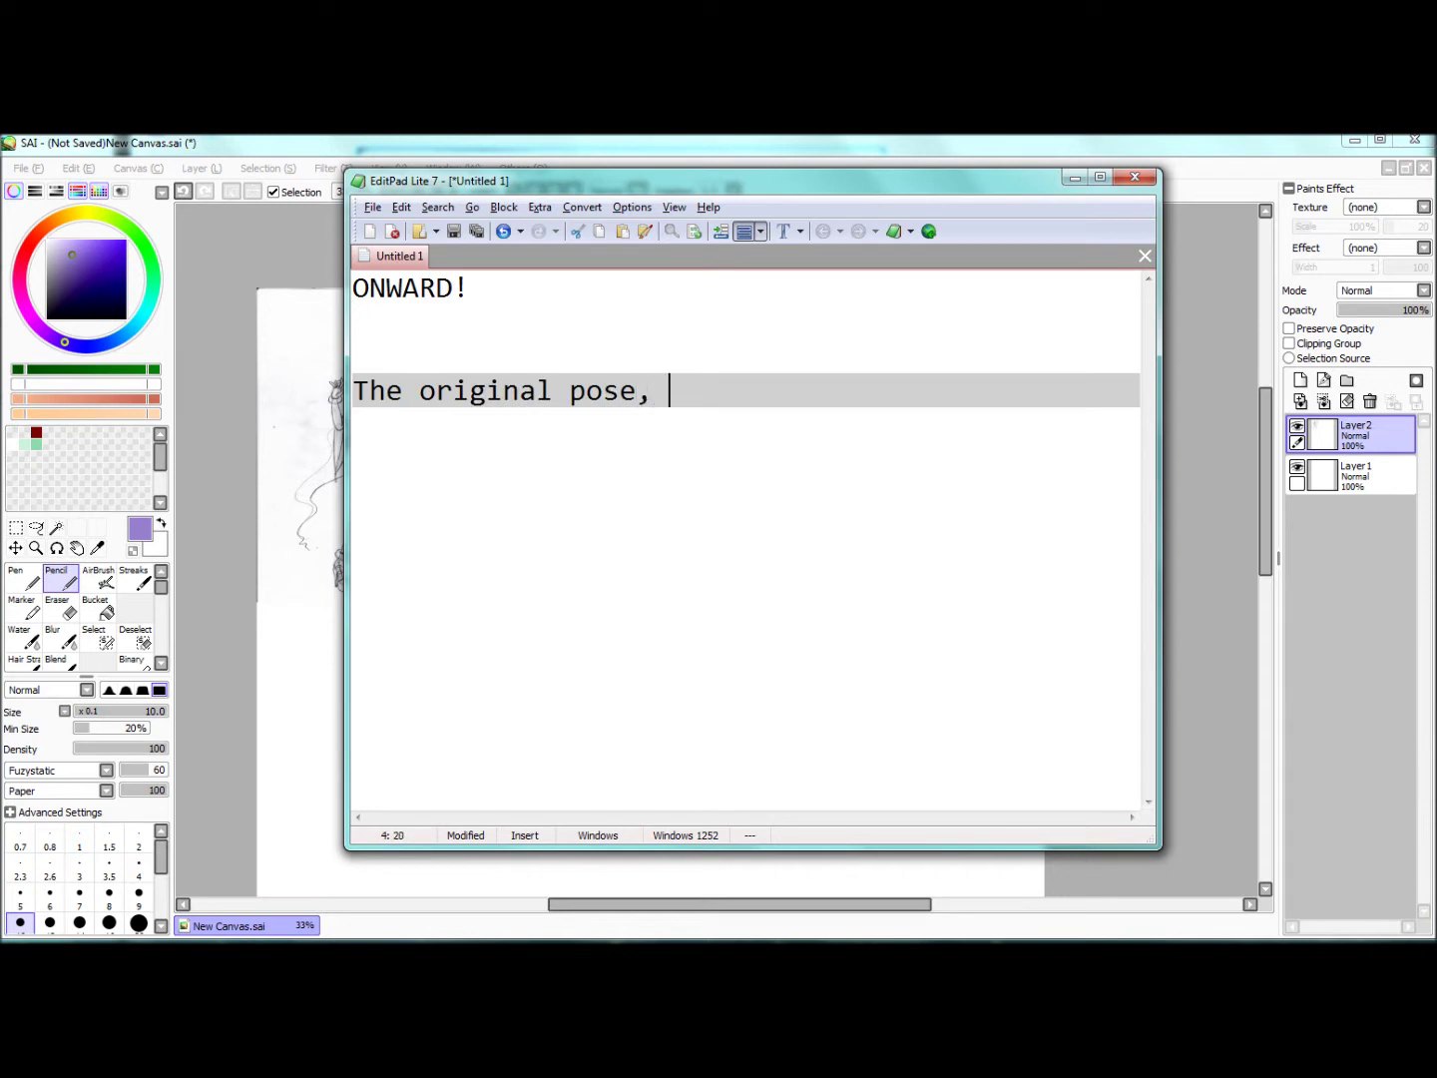
pyautogui.write('btw, is done by MagicalWinx')
pyautogui.press('Return')
pyautogui.write('of deviantart - and is re')
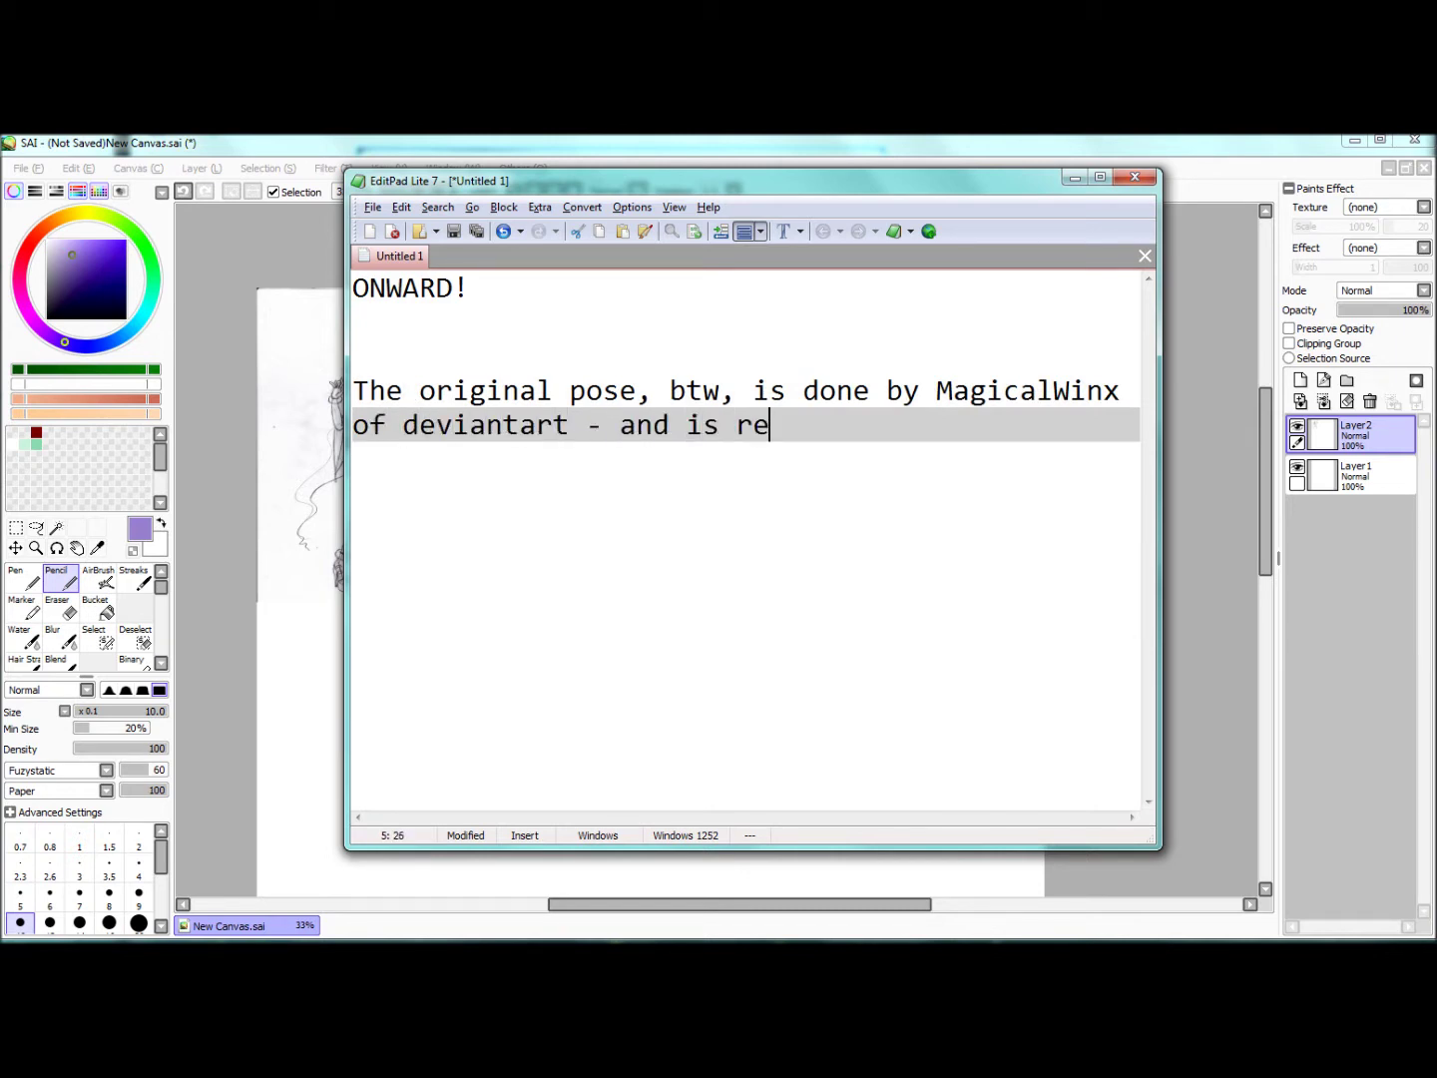
pyautogui.write('drawn with her ')
pyautogui.write('express permi')
pyautogui.write('ssion.')
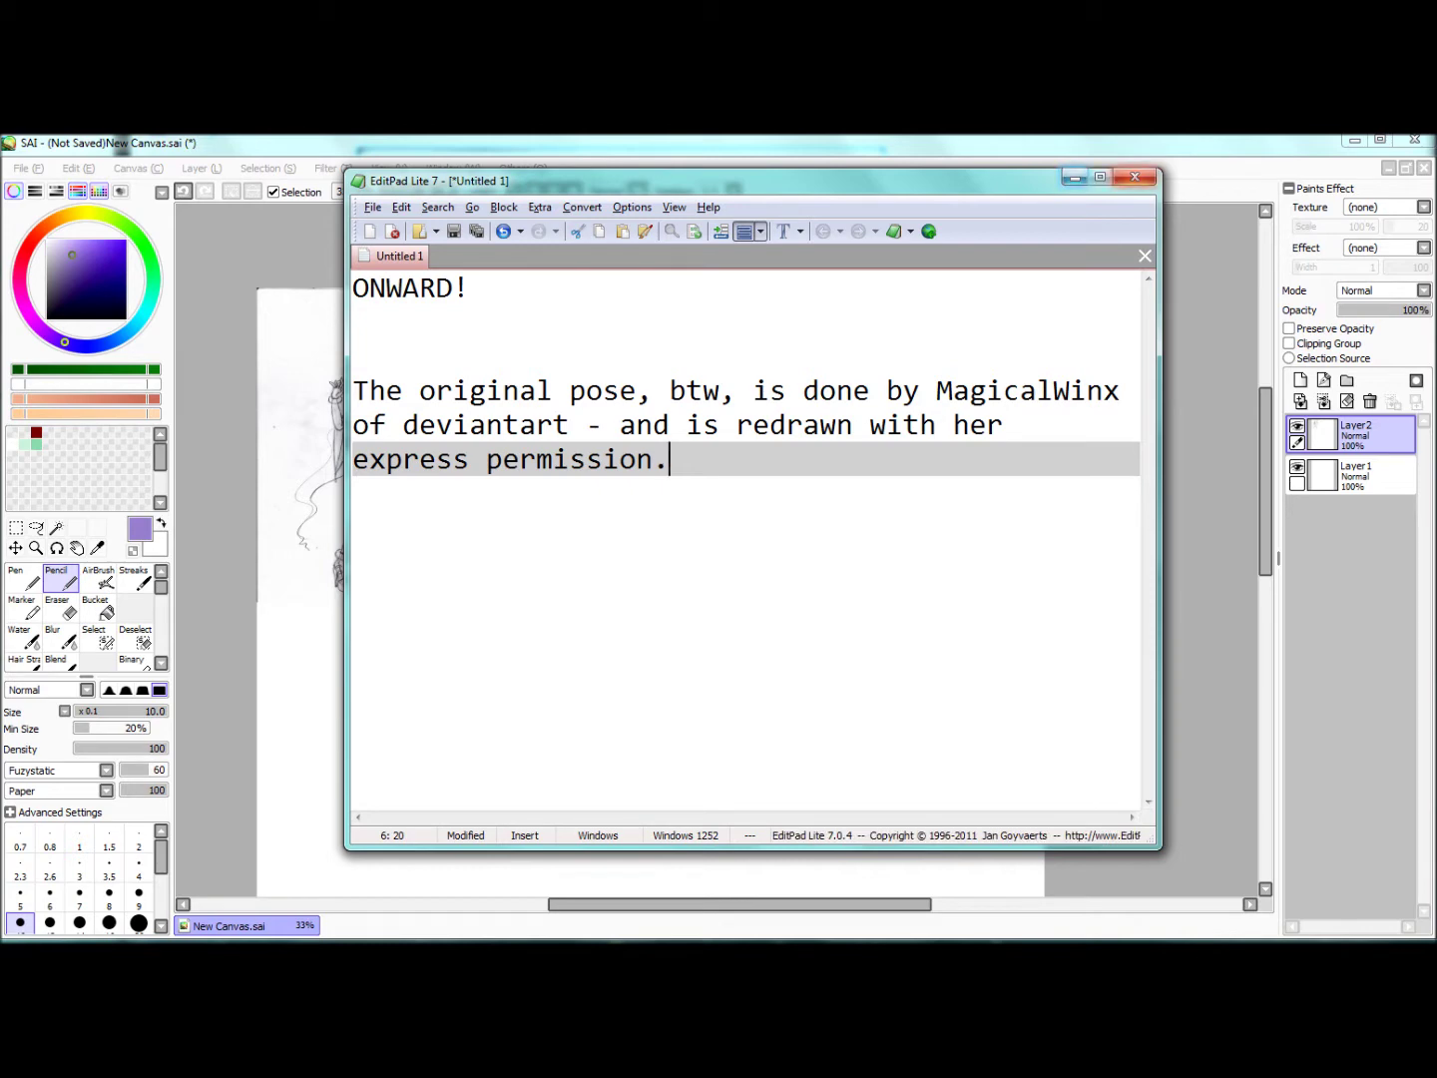
pyautogui.click(1073, 176)
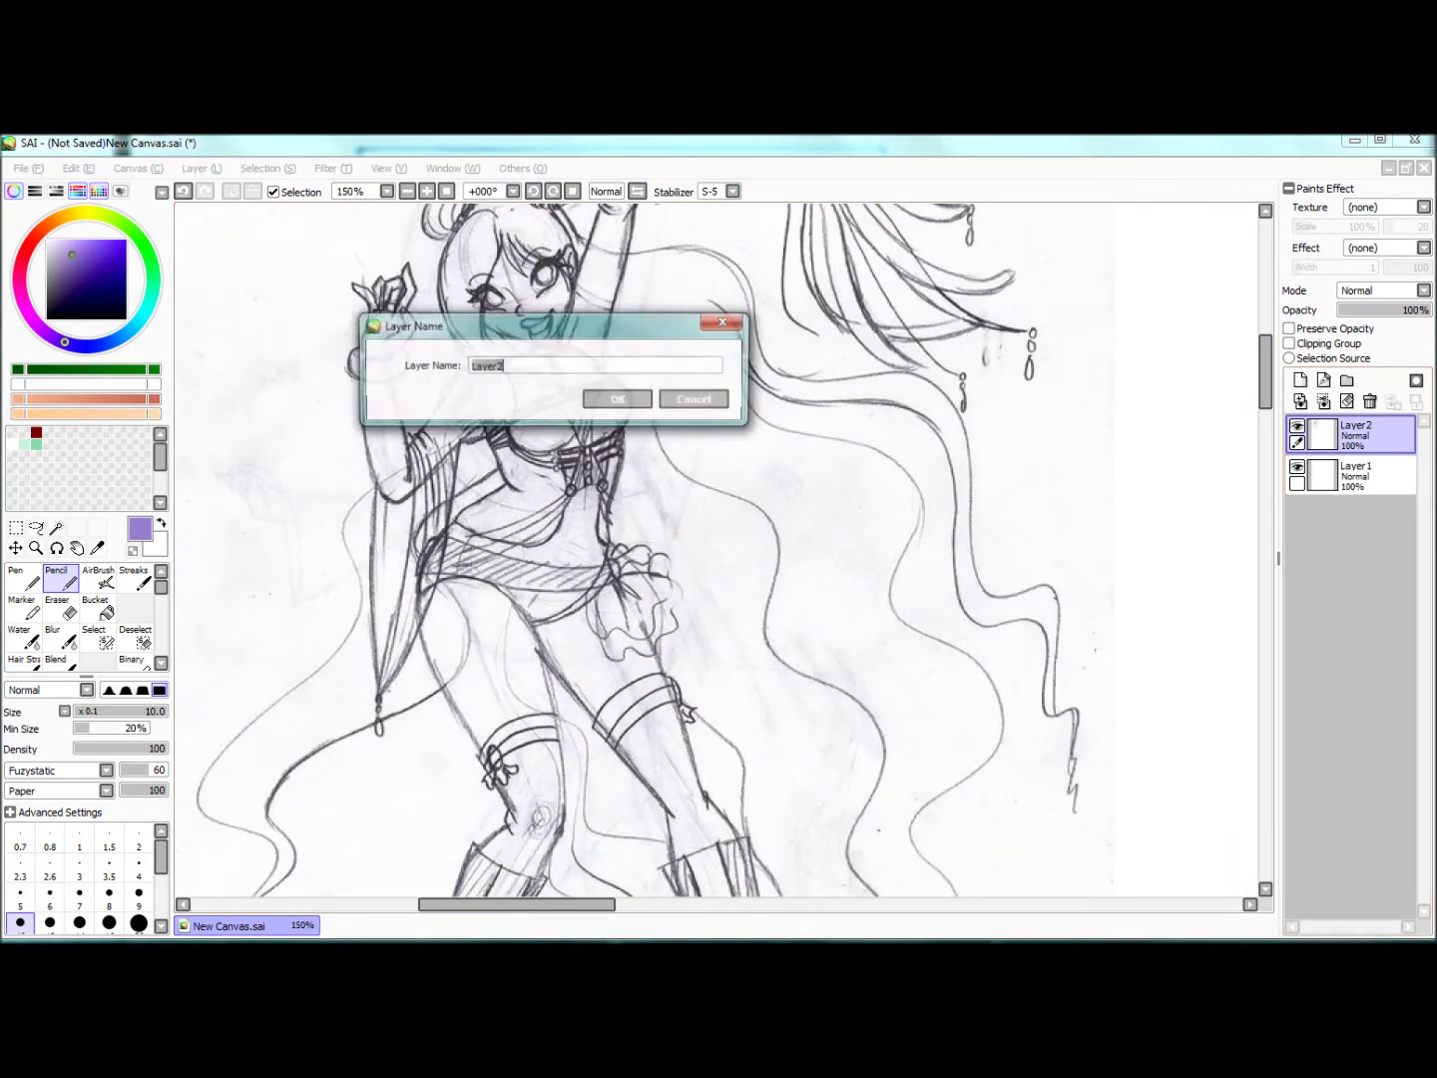
# Step: Name the reference drawing's layer "Ref" and the layer above it "Sketch"
pyautogui.write('Ref')
pyautogui.press('Return')
pyautogui.click(1357, 435)
pyautogui.doubleClick(1358, 429)
pyautogui.write('Sketch')
pyautogui.press('Return')
# Step: Mark the collar area and the shoulder joint on the reference figure in crimson with a size 7 pencil
pyautogui.click(24, 257)
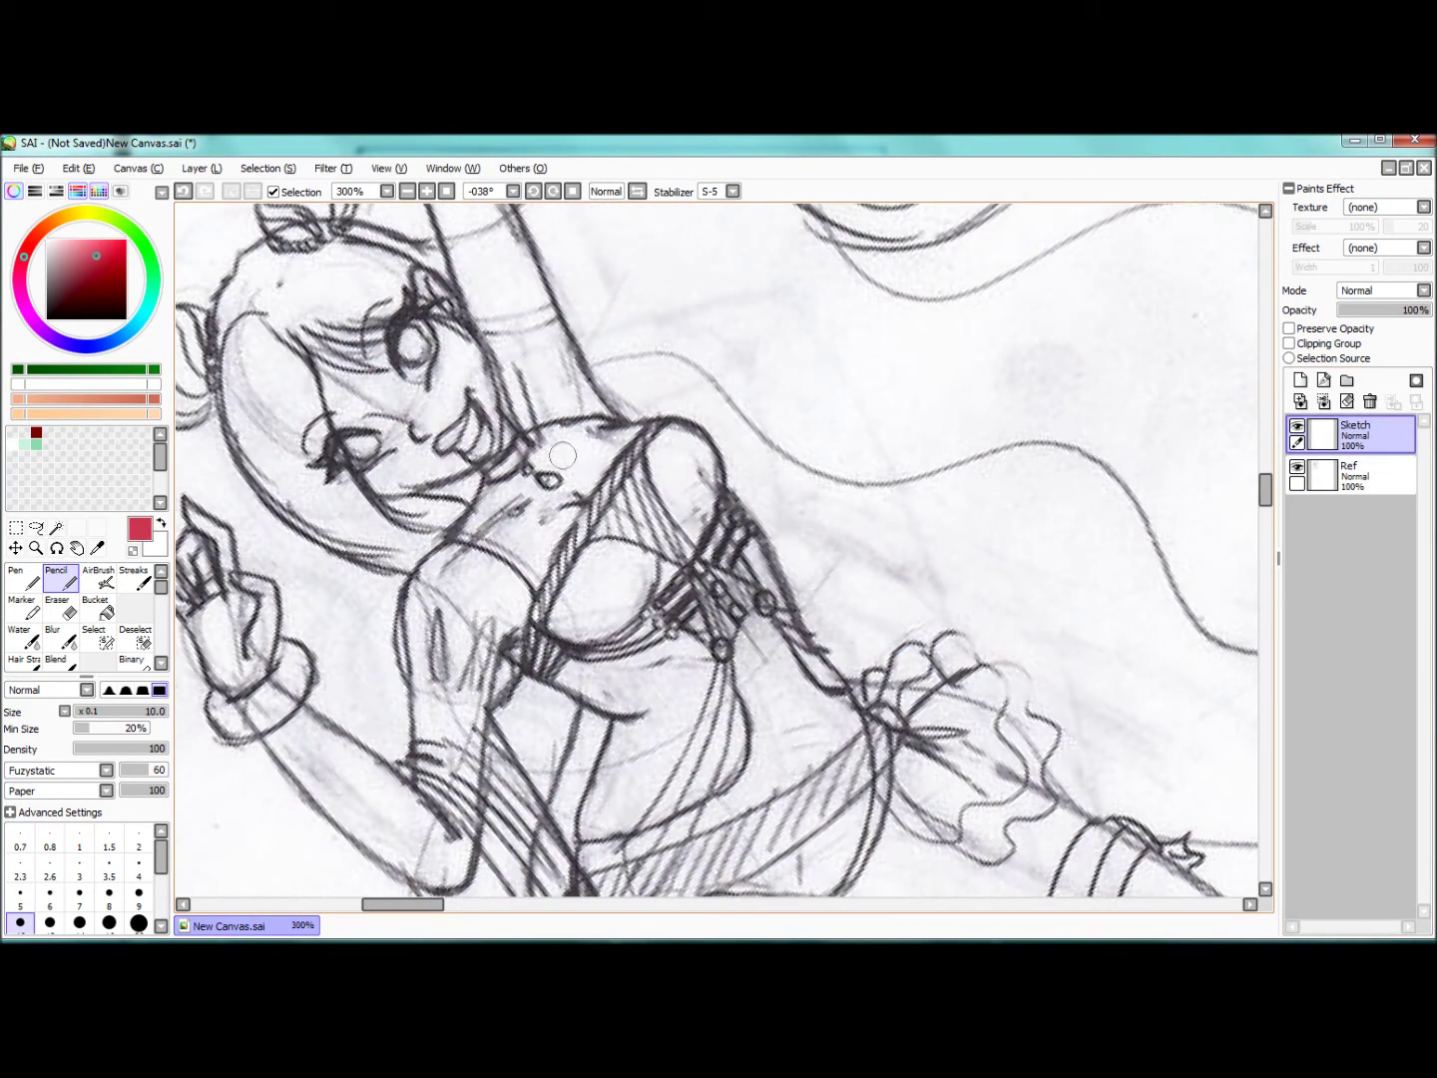
pyautogui.press('[')
pyautogui.press('[')
pyautogui.press('[')
pyautogui.moveTo(559, 454); pyautogui.dragTo(524, 439)
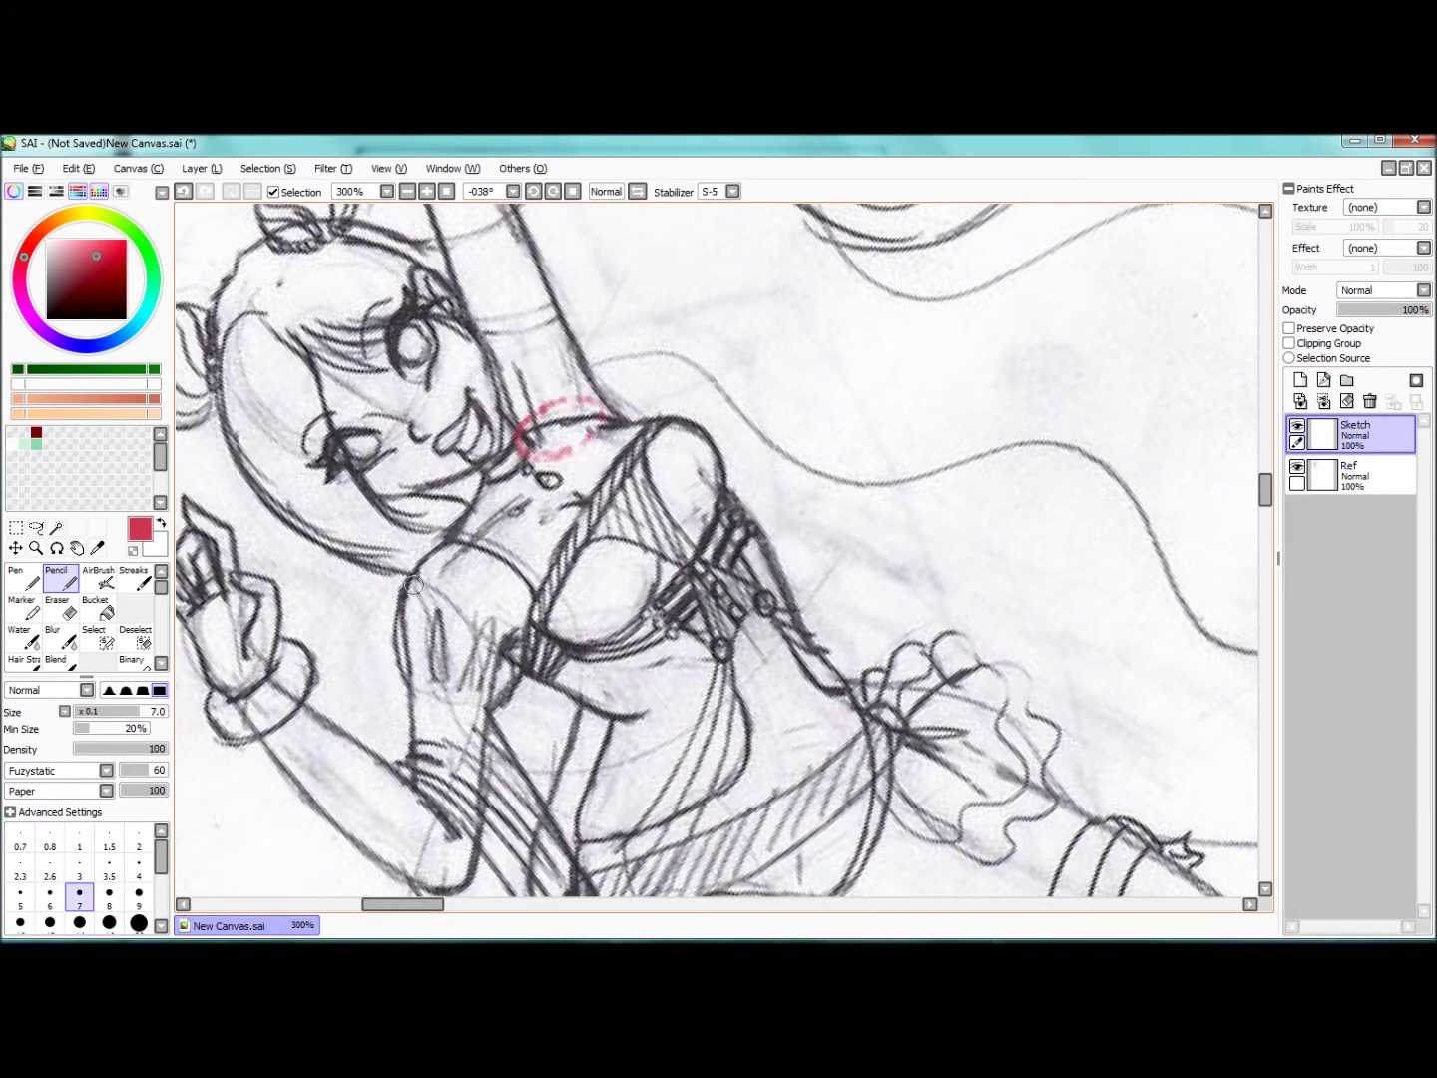
pyautogui.moveTo(414, 583); pyautogui.dragTo(417, 579)
# Step: Mark the base of the ribcage and the hip line on the reference figure in crimson
pyautogui.moveTo(628, 733)
pyautogui.mouseDown()
pyautogui.moveTo(777, 648)
pyautogui.moveTo(773, 625)
pyautogui.mouseUp()
pyautogui.moveTo(698, 698); pyautogui.dragTo(639, 489)
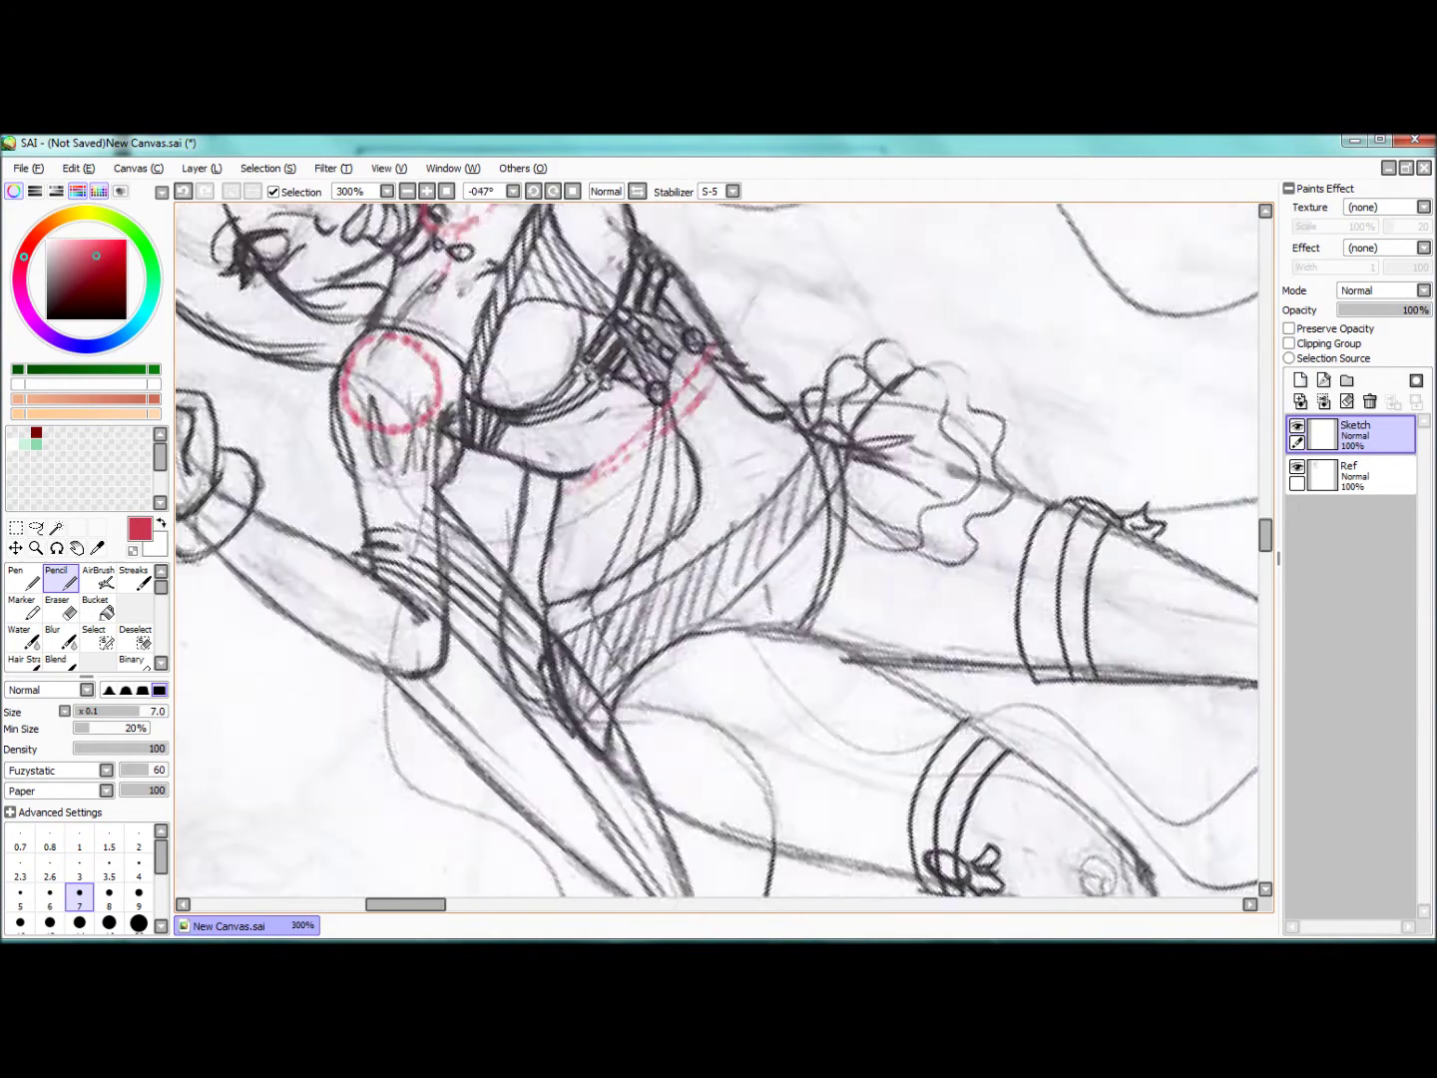
pyautogui.press('End')
pyautogui.press('End')
pyautogui.moveTo(750, 753)
pyautogui.mouseDown()
pyautogui.moveTo(779, 612)
pyautogui.moveTo(773, 758)
pyautogui.mouseUp()
# Step: Sketch a new torso beside the reference, with a slanted shoulder line, centre line, tapering sides, curved base and shoulder circles
pyautogui.press('Home')
pyautogui.press('-')
pyautogui.press('-')
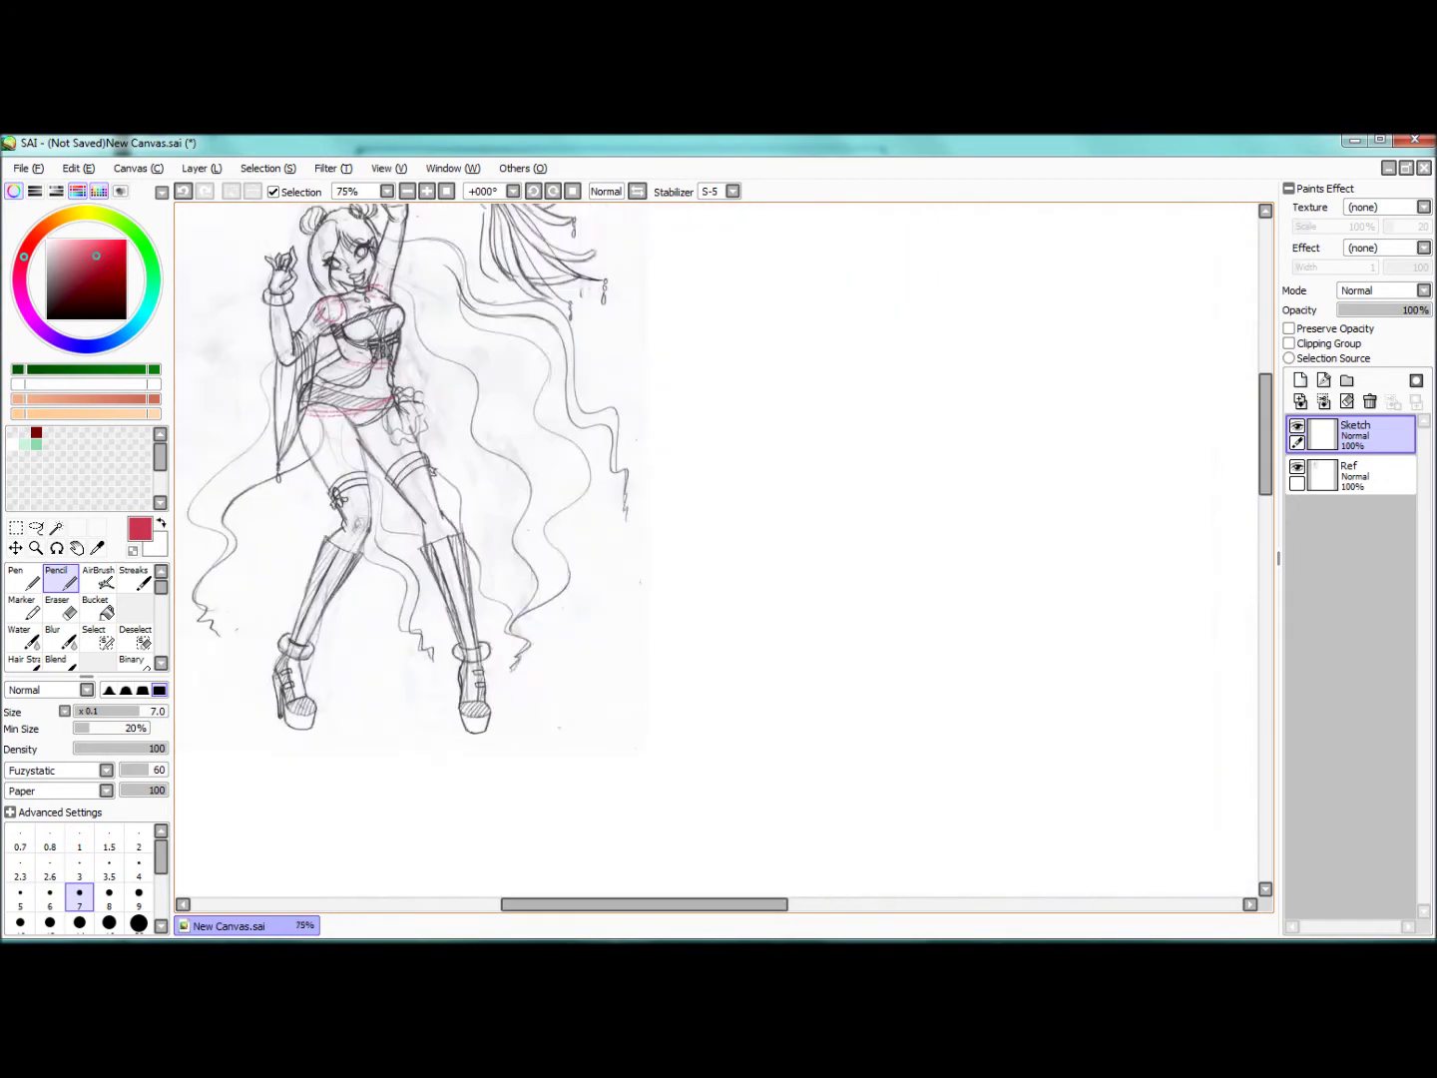
pyautogui.press('-')
pyautogui.moveTo(791, 633)
pyautogui.mouseDown()
pyautogui.moveTo(732, 637)
pyautogui.moveTo(795, 626)
pyautogui.mouseUp()
pyautogui.scroll(-3, 697, 551)
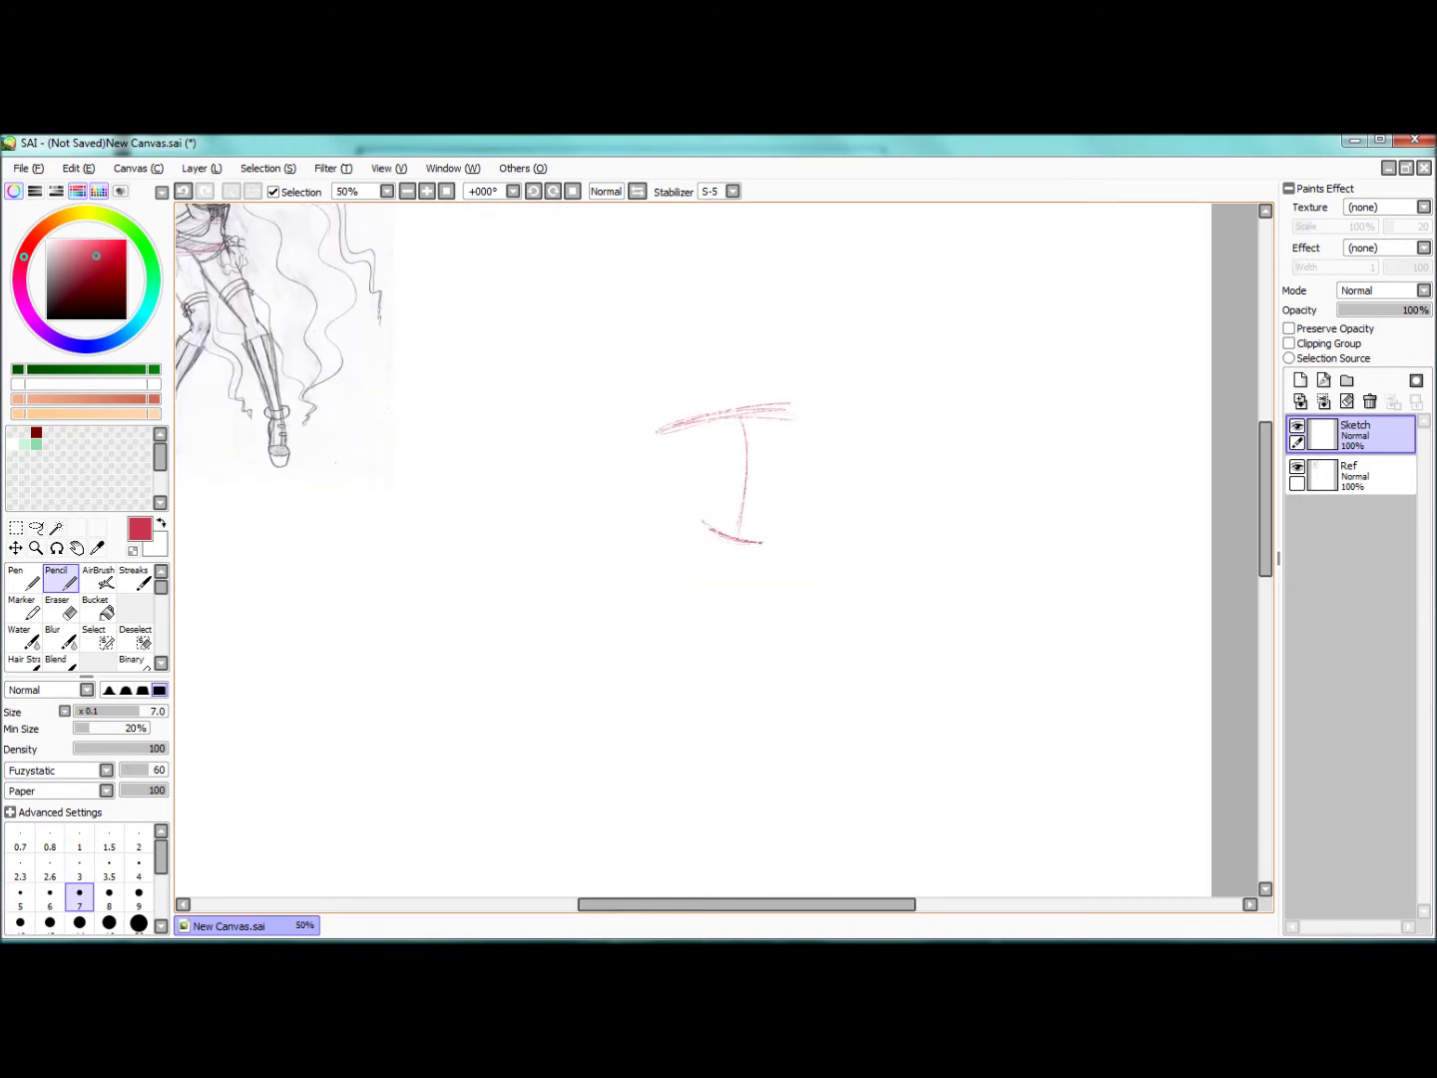
pyautogui.moveTo(787, 422); pyautogui.dragTo(767, 535)
pyautogui.moveTo(786, 399); pyautogui.dragTo(786, 402)
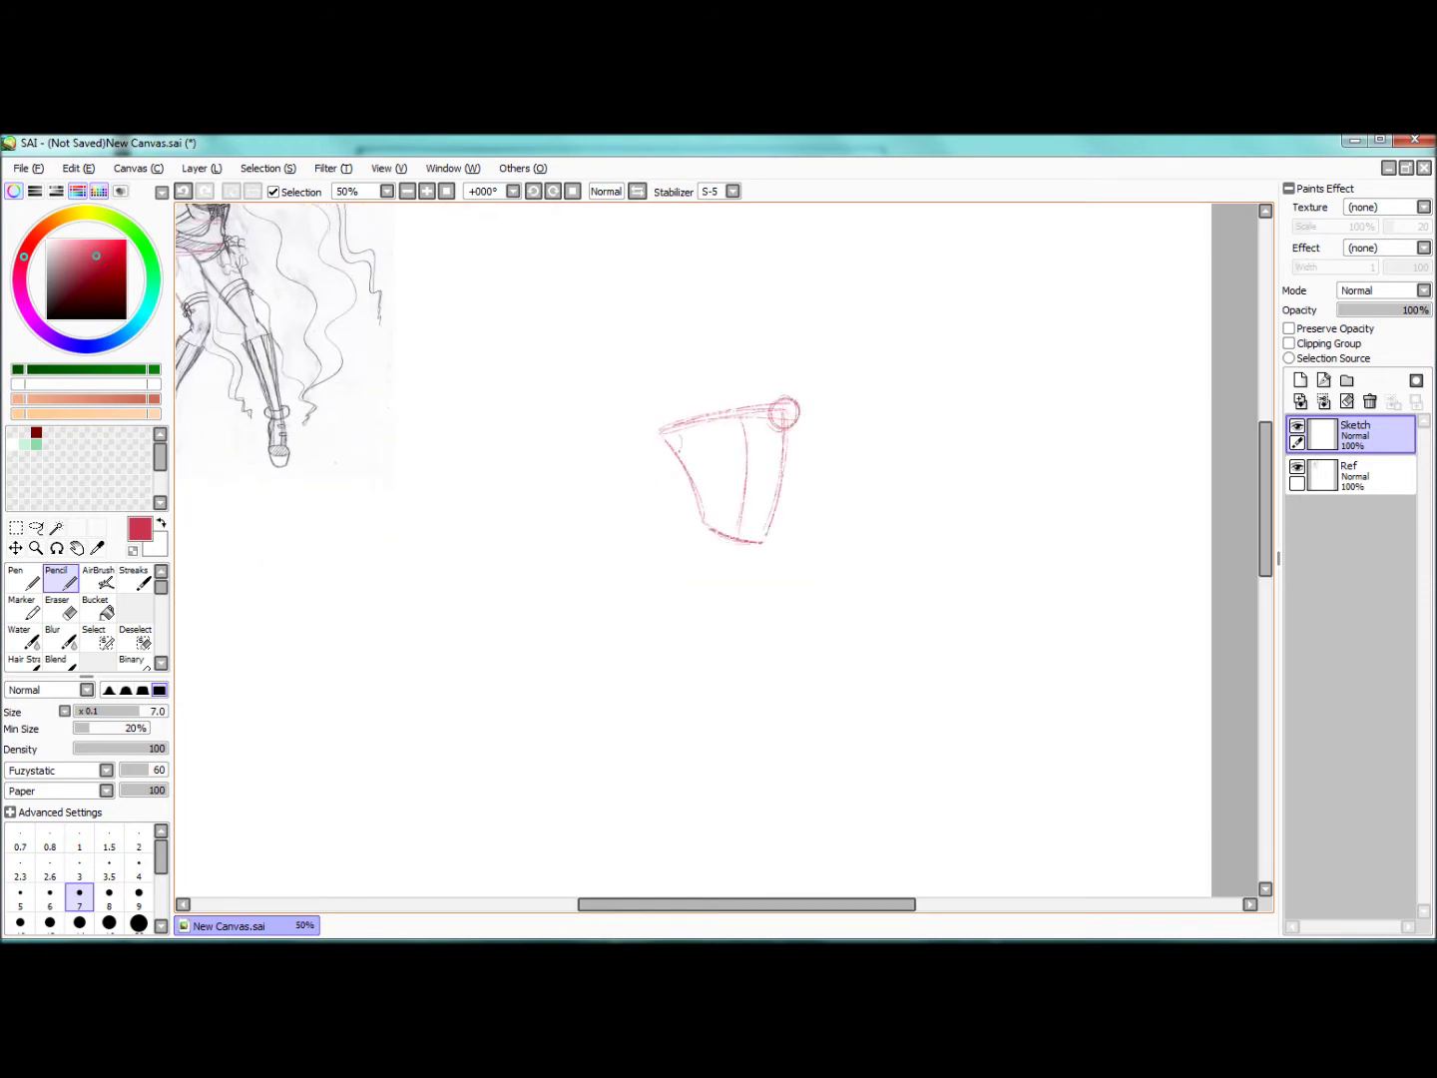
# Step: Draw an egg-shaped head above the torso in black with a size 10 pencil
pyautogui.scroll(2, 722, 549)
pyautogui.moveTo(777, 571); pyautogui.dragTo(790, 554)
pyautogui.press(']')
pyautogui.press(']')
pyautogui.press(']')
pyautogui.press('d')
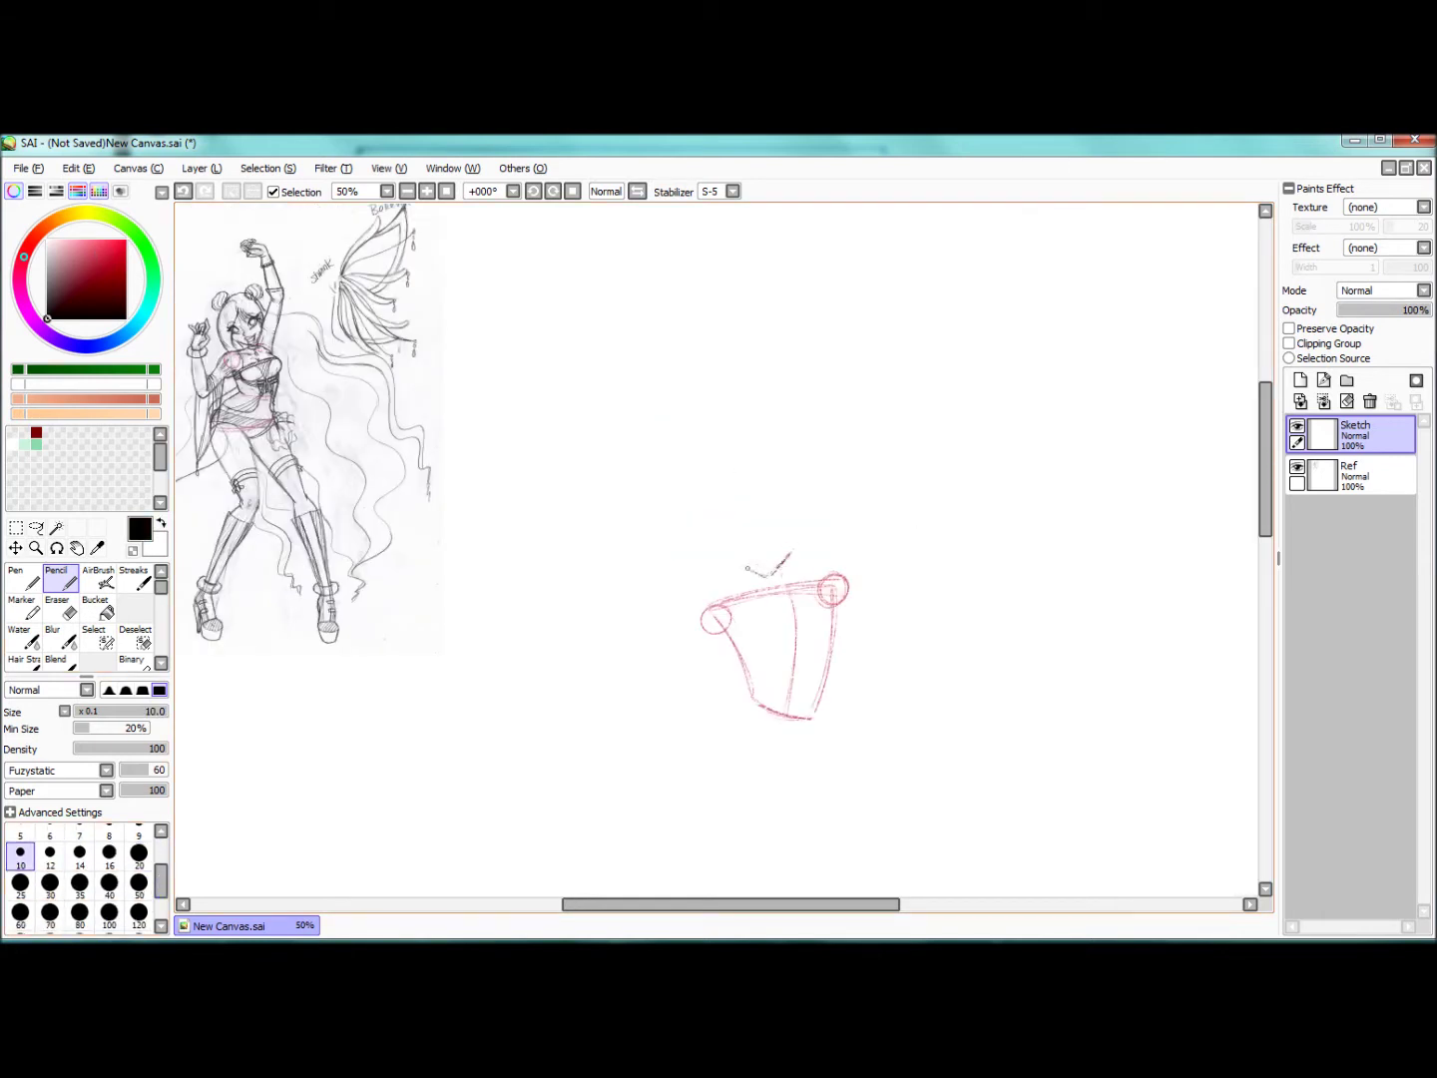
pyautogui.moveTo(785, 462); pyautogui.dragTo(785, 557)
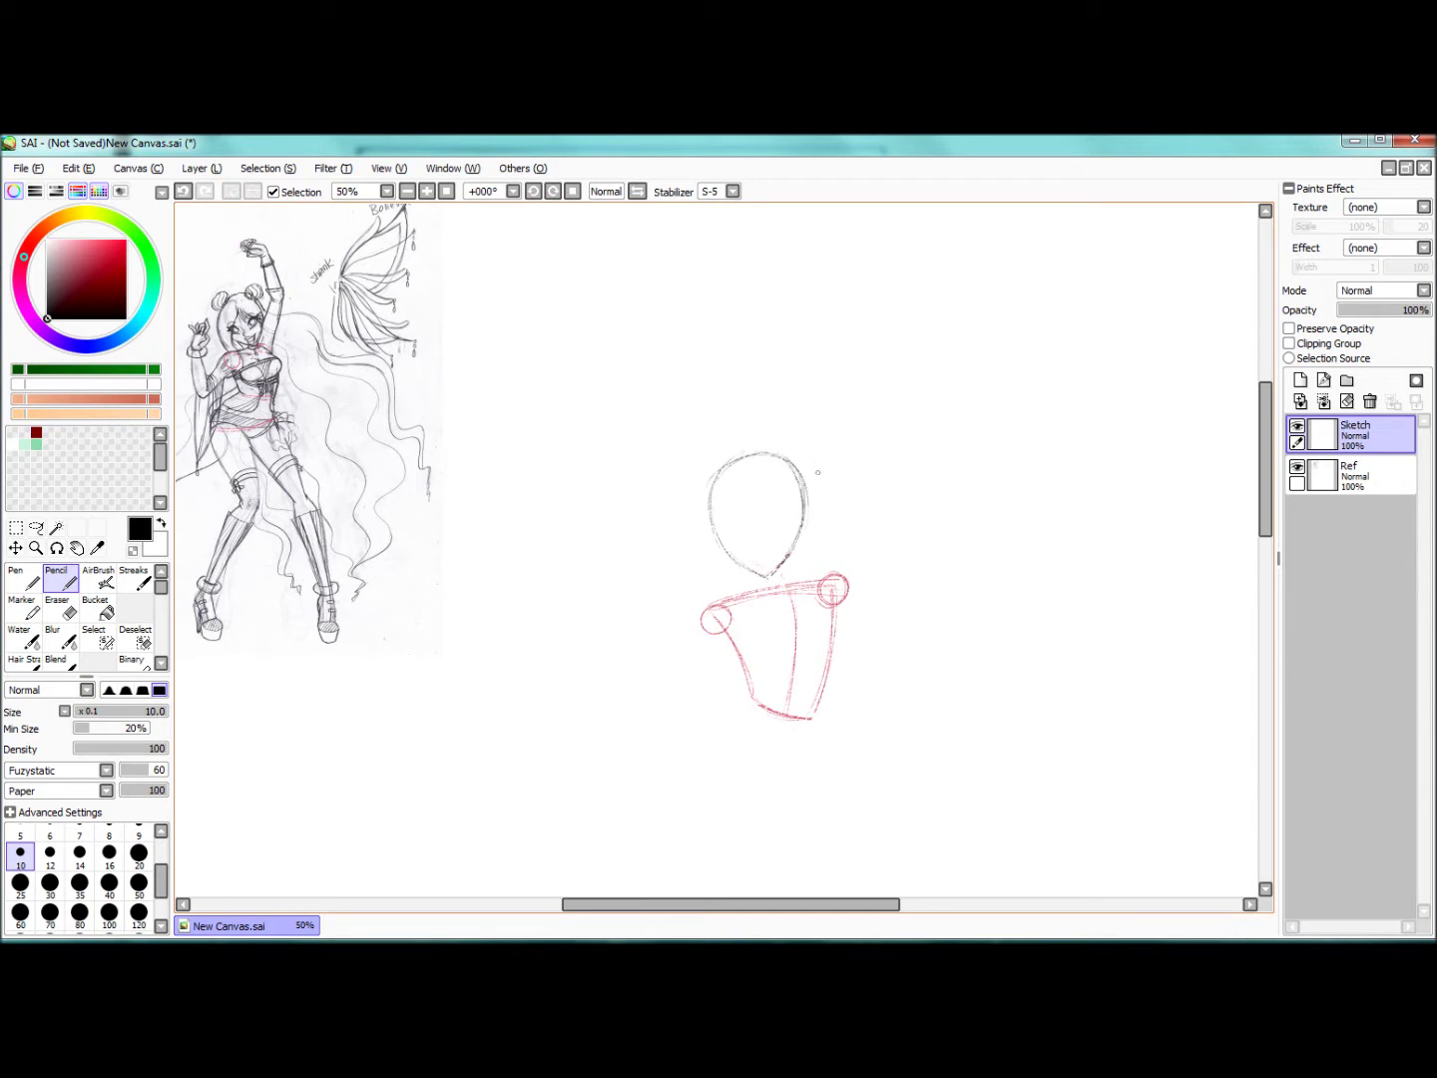
# Step: Draw the skeleton of both arms, one raised and one bent, with joint circles and ovals for the hands
pyautogui.moveTo(689, 521); pyautogui.dragTo(708, 580)
pyautogui.moveTo(803, 592); pyautogui.dragTo(789, 600)
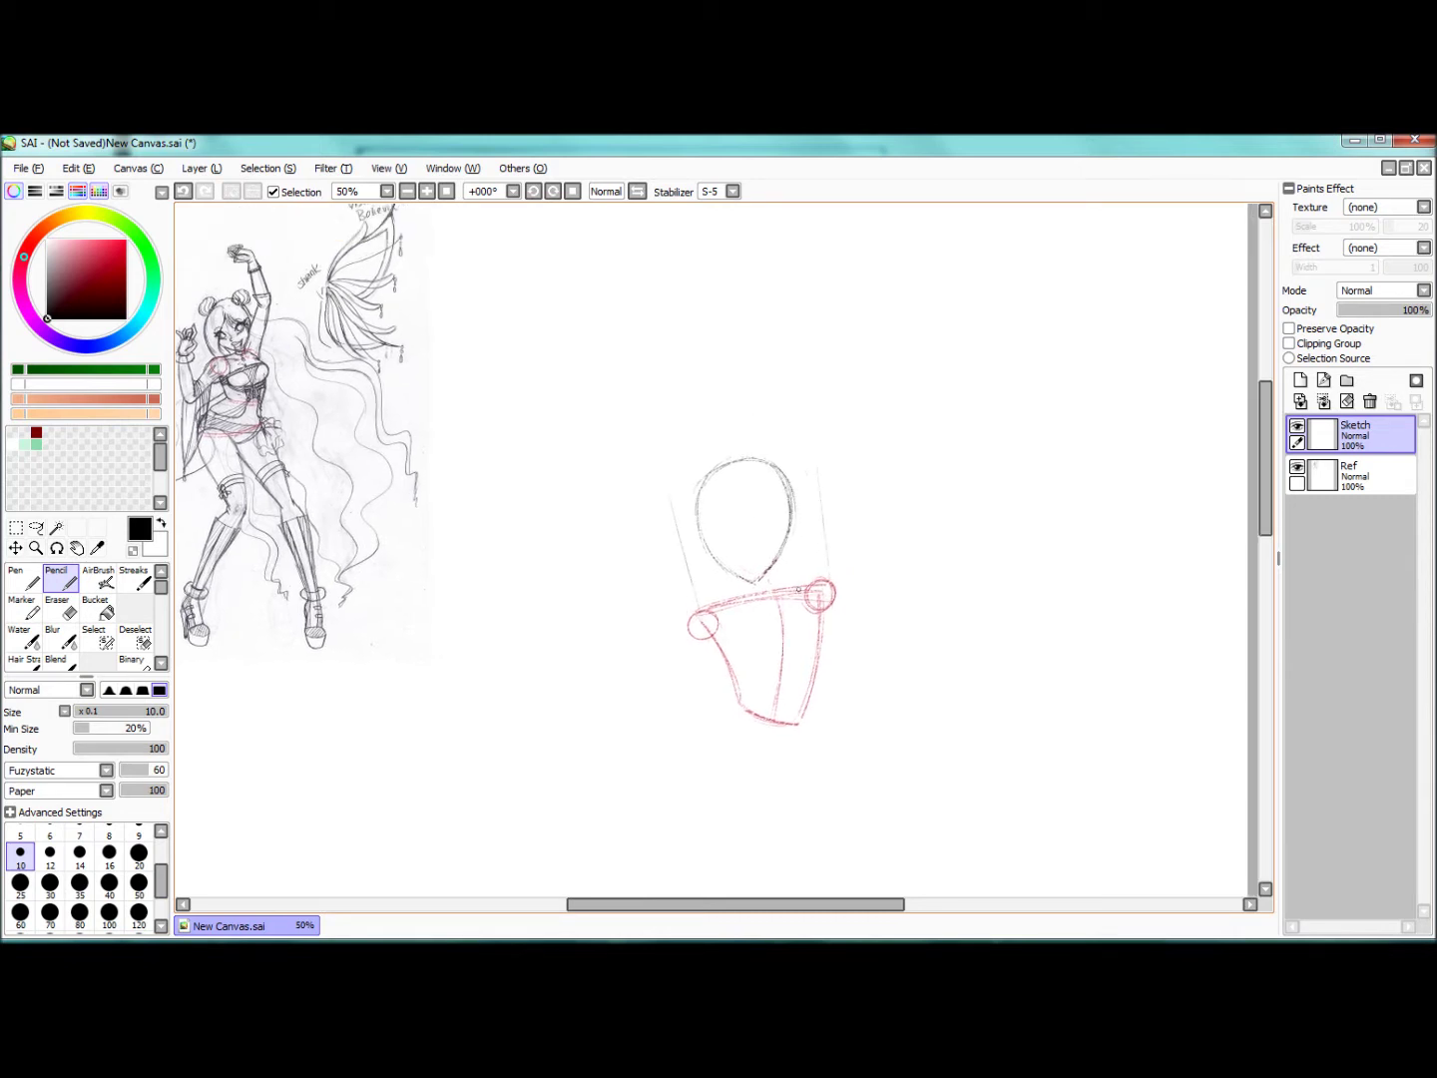
pyautogui.moveTo(822, 588); pyautogui.dragTo(813, 597)
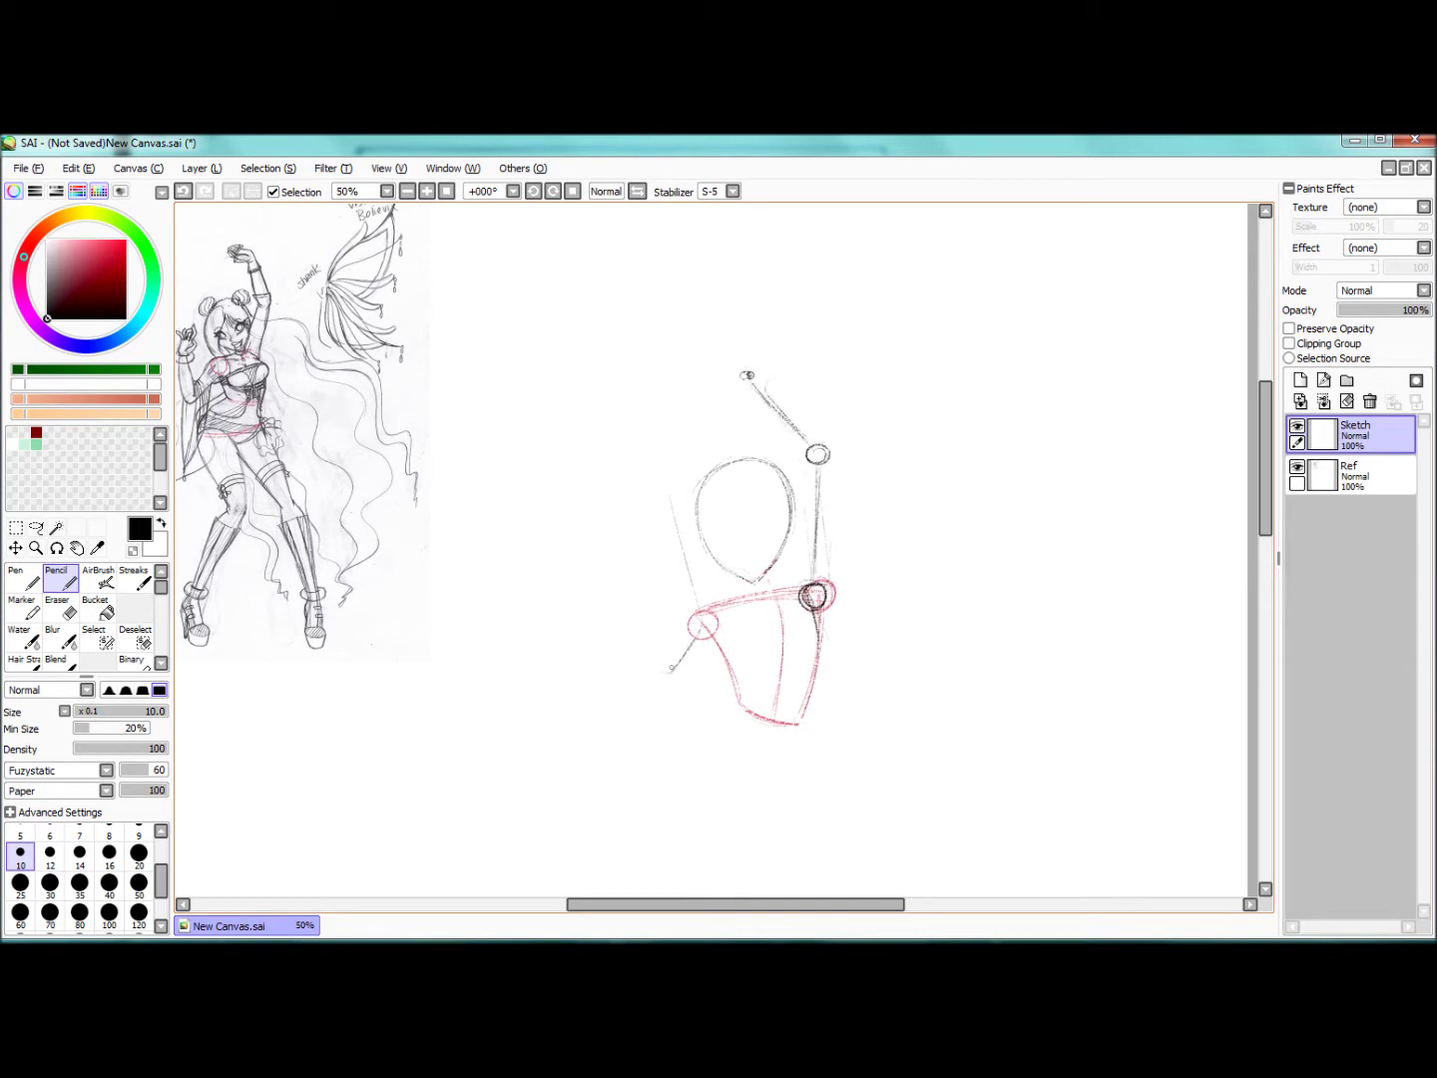
pyautogui.moveTo(637, 606); pyautogui.dragTo(657, 700)
pyautogui.moveTo(746, 376)
pyautogui.mouseDown()
pyautogui.moveTo(711, 351)
pyautogui.moveTo(742, 344)
pyautogui.mouseUp()
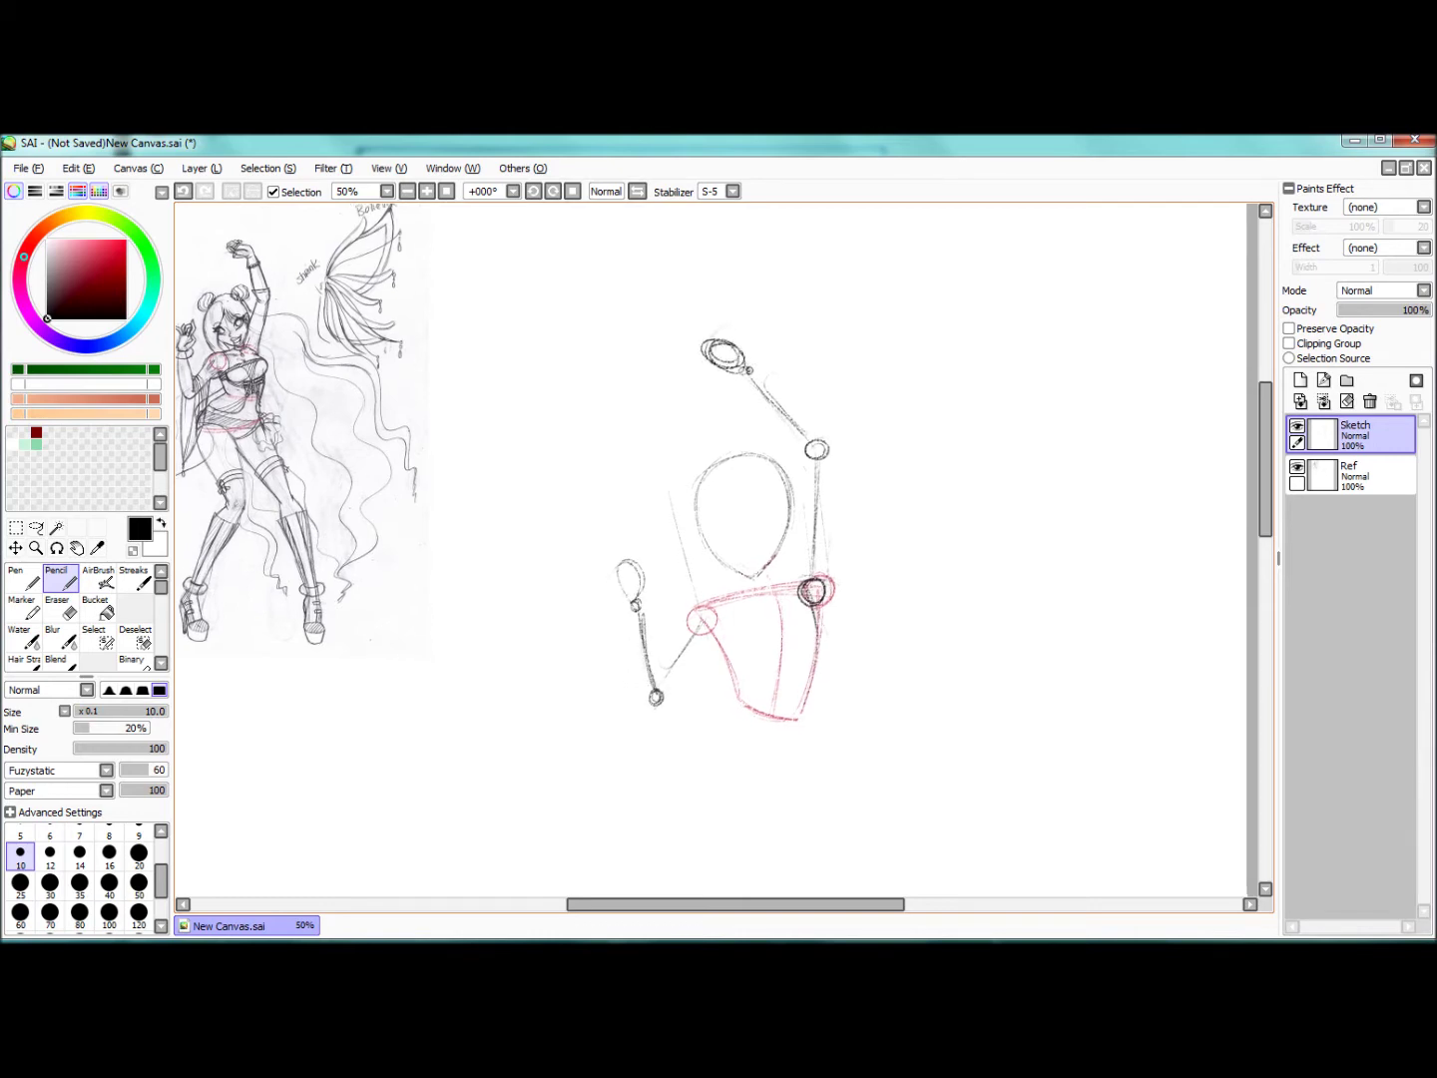
# Step: Open a second view of the same canvas and show both views as floating windows
pyautogui.scroll(-3, 714, 549)
pyautogui.click(389, 167)
pyautogui.click(1405, 166)
pyautogui.click(229, 925)
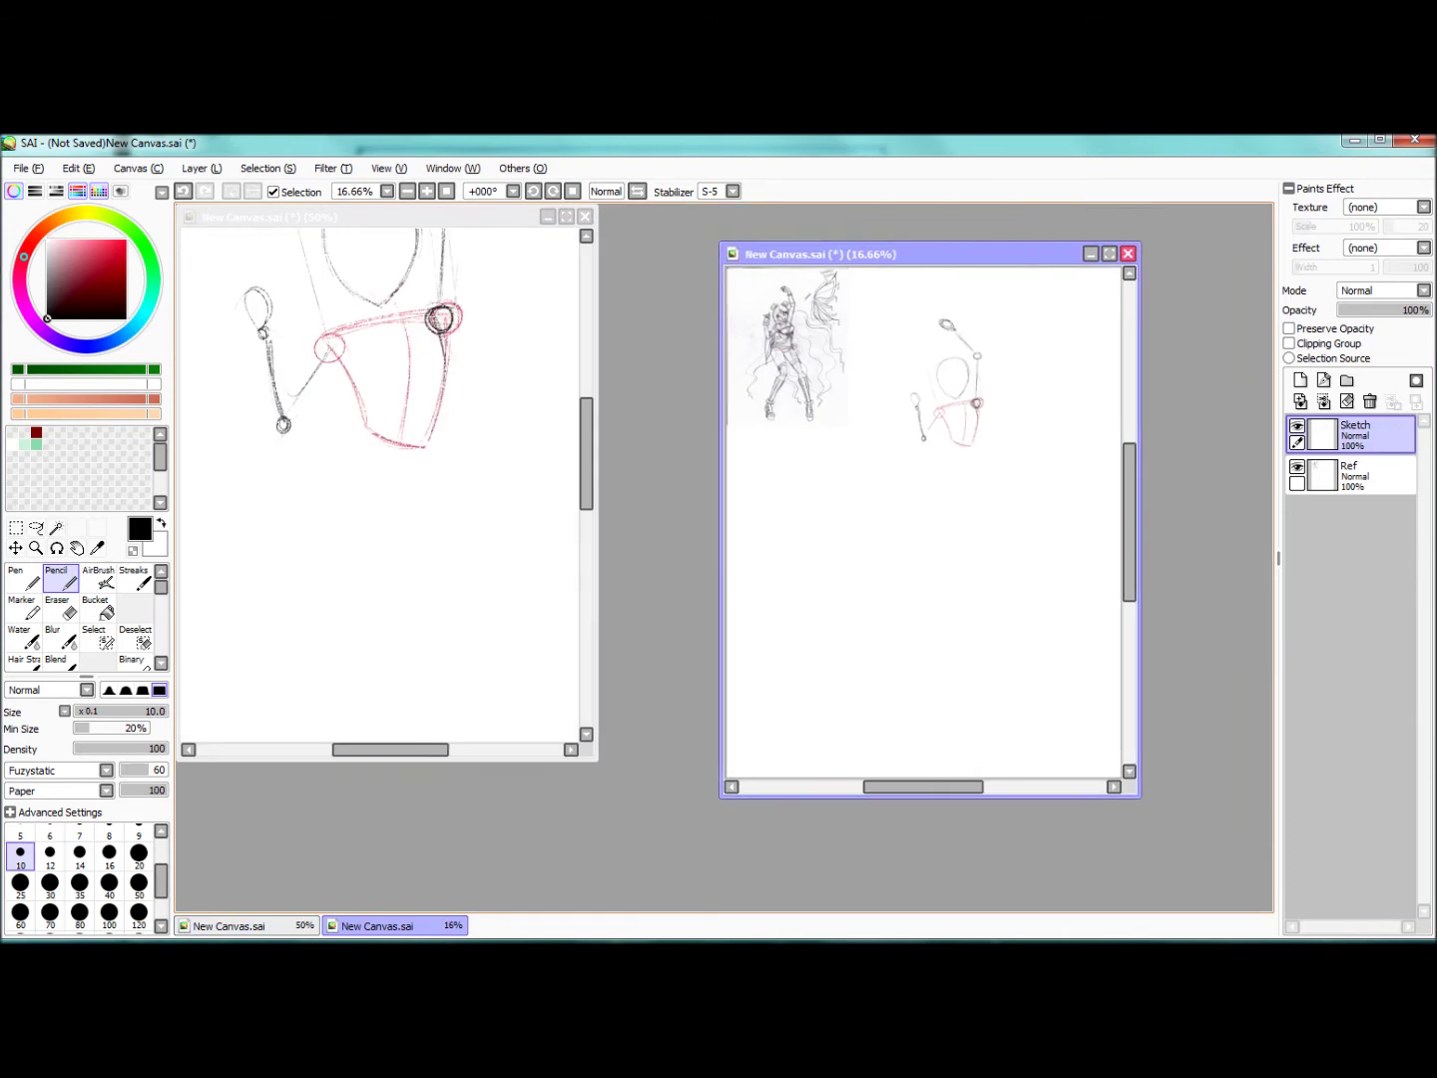
# Step: Shrink the first view to a narrow overview strip and enlarge the second view to fill the remaining workspace
pyautogui.scroll(-2, 369, 479)
pyautogui.moveTo(561, 480); pyautogui.dragTo(400, 479)
pyautogui.moveTo(1140, 519); pyautogui.dragTo(1270, 519)
pyautogui.moveTo(699, 143); pyautogui.dragTo(857, 142)
pyautogui.doubleClick(857, 143)
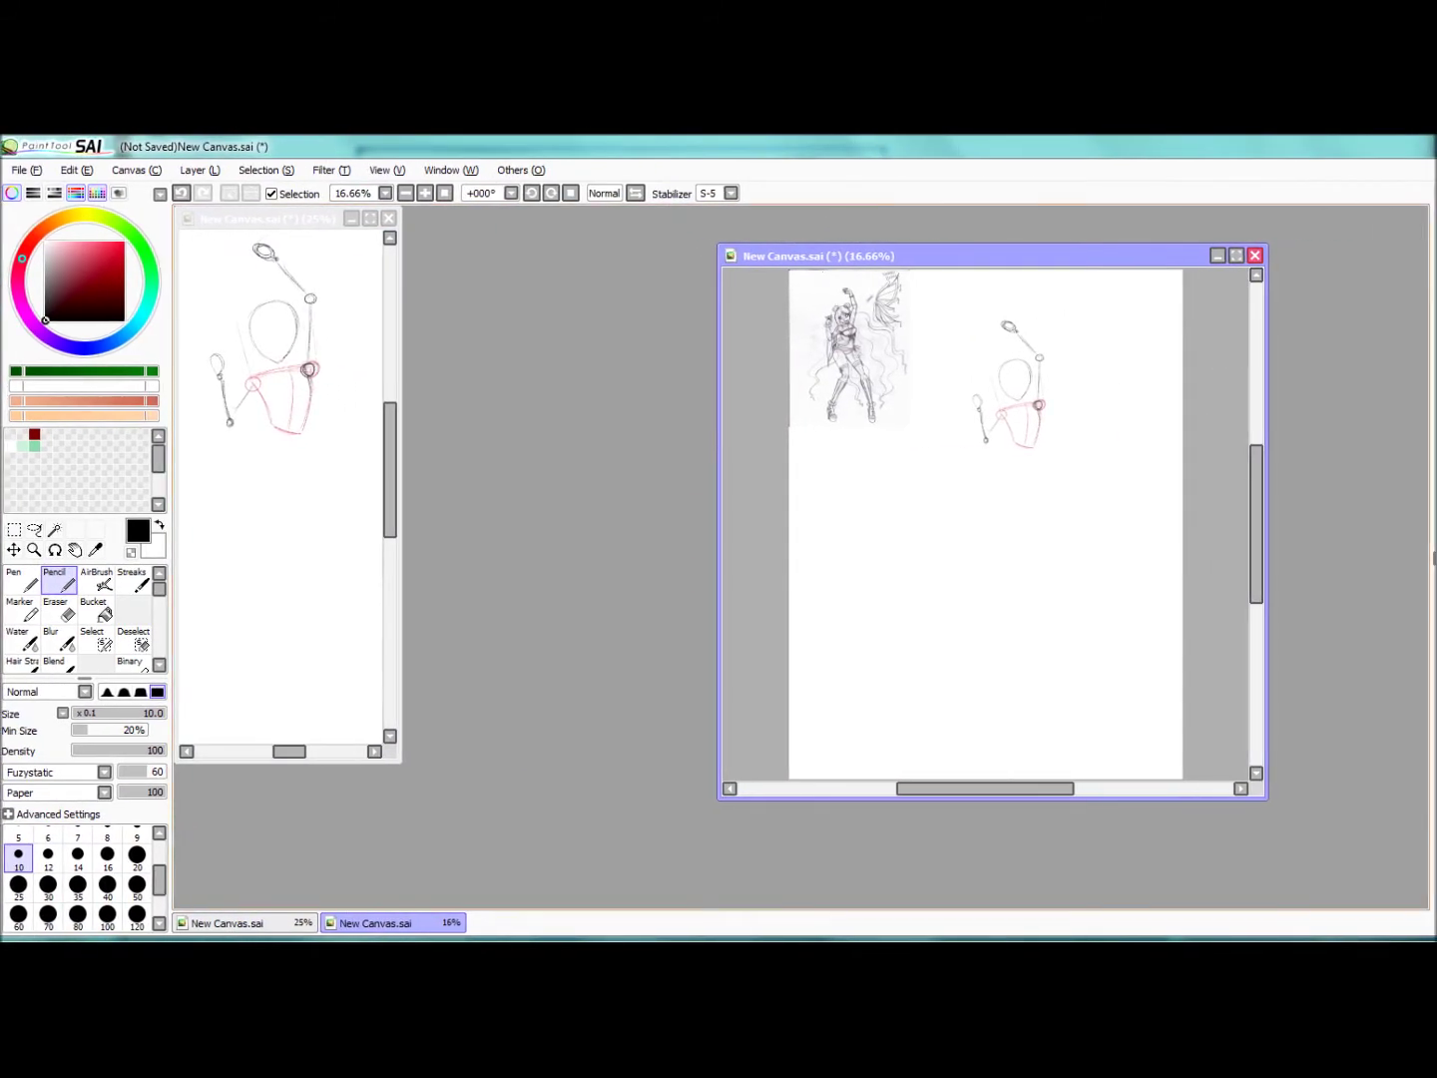
pyautogui.moveTo(725, 519); pyautogui.dragTo(403, 518)
pyautogui.moveTo(1261, 519); pyautogui.dragTo(1424, 519)
pyautogui.moveTo(898, 244); pyautogui.dragTo(898, 211)
pyautogui.moveTo(898, 799); pyautogui.dragTo(898, 904)
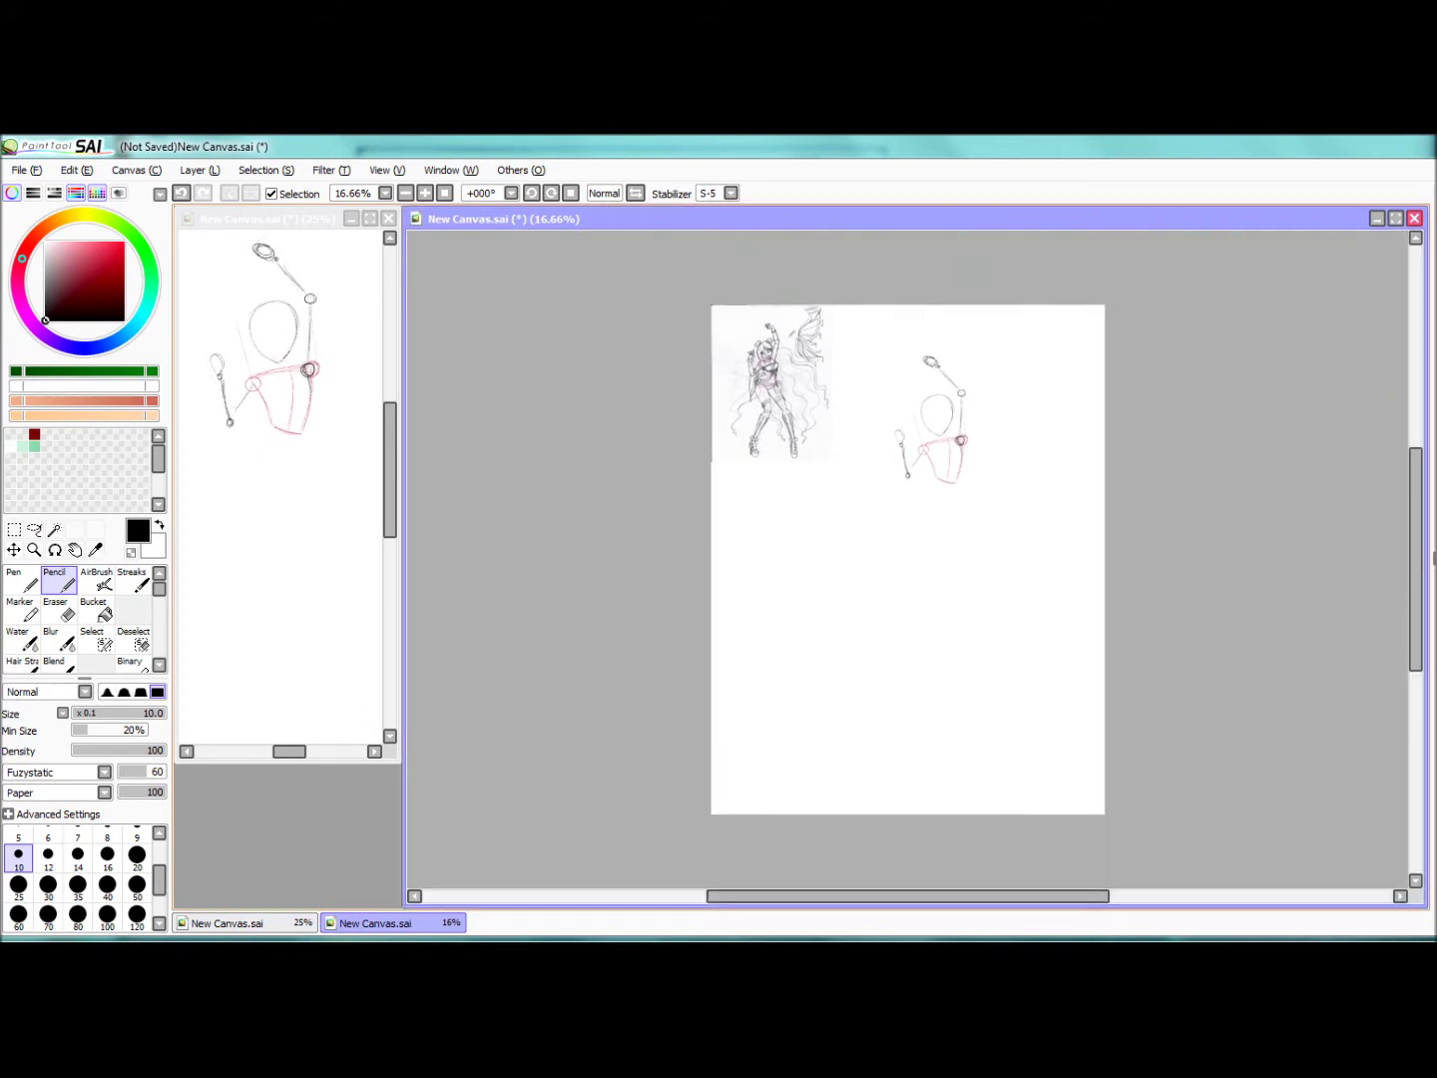
# Step: Lasso the whole sketched upper body, rotate it slightly with a free transform, and deselect it
pyautogui.scroll(5, 947, 459)
pyautogui.scroll(-3, 913, 559)
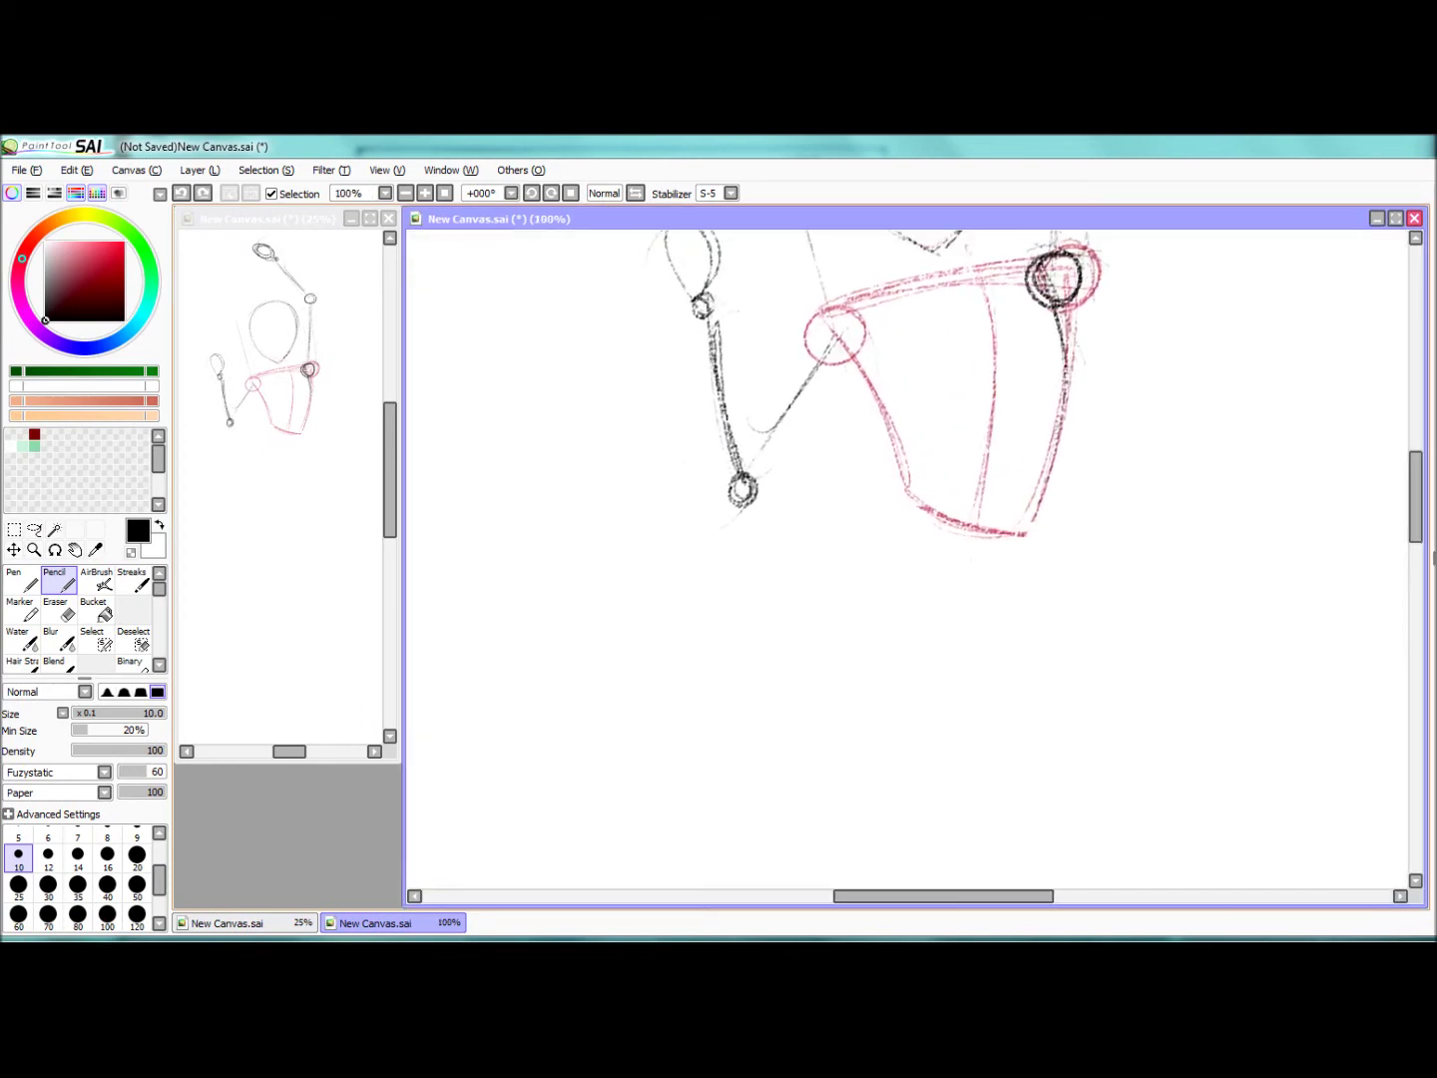
pyautogui.moveTo(1197, 544)
pyautogui.mouseDown()
pyautogui.moveTo(829, 329)
pyautogui.moveTo(850, 436)
pyautogui.mouseUp()
pyautogui.press('a')
pyautogui.moveTo(775, 350)
pyautogui.mouseDown()
pyautogui.moveTo(836, 720)
pyautogui.moveTo(773, 348)
pyautogui.mouseUp()
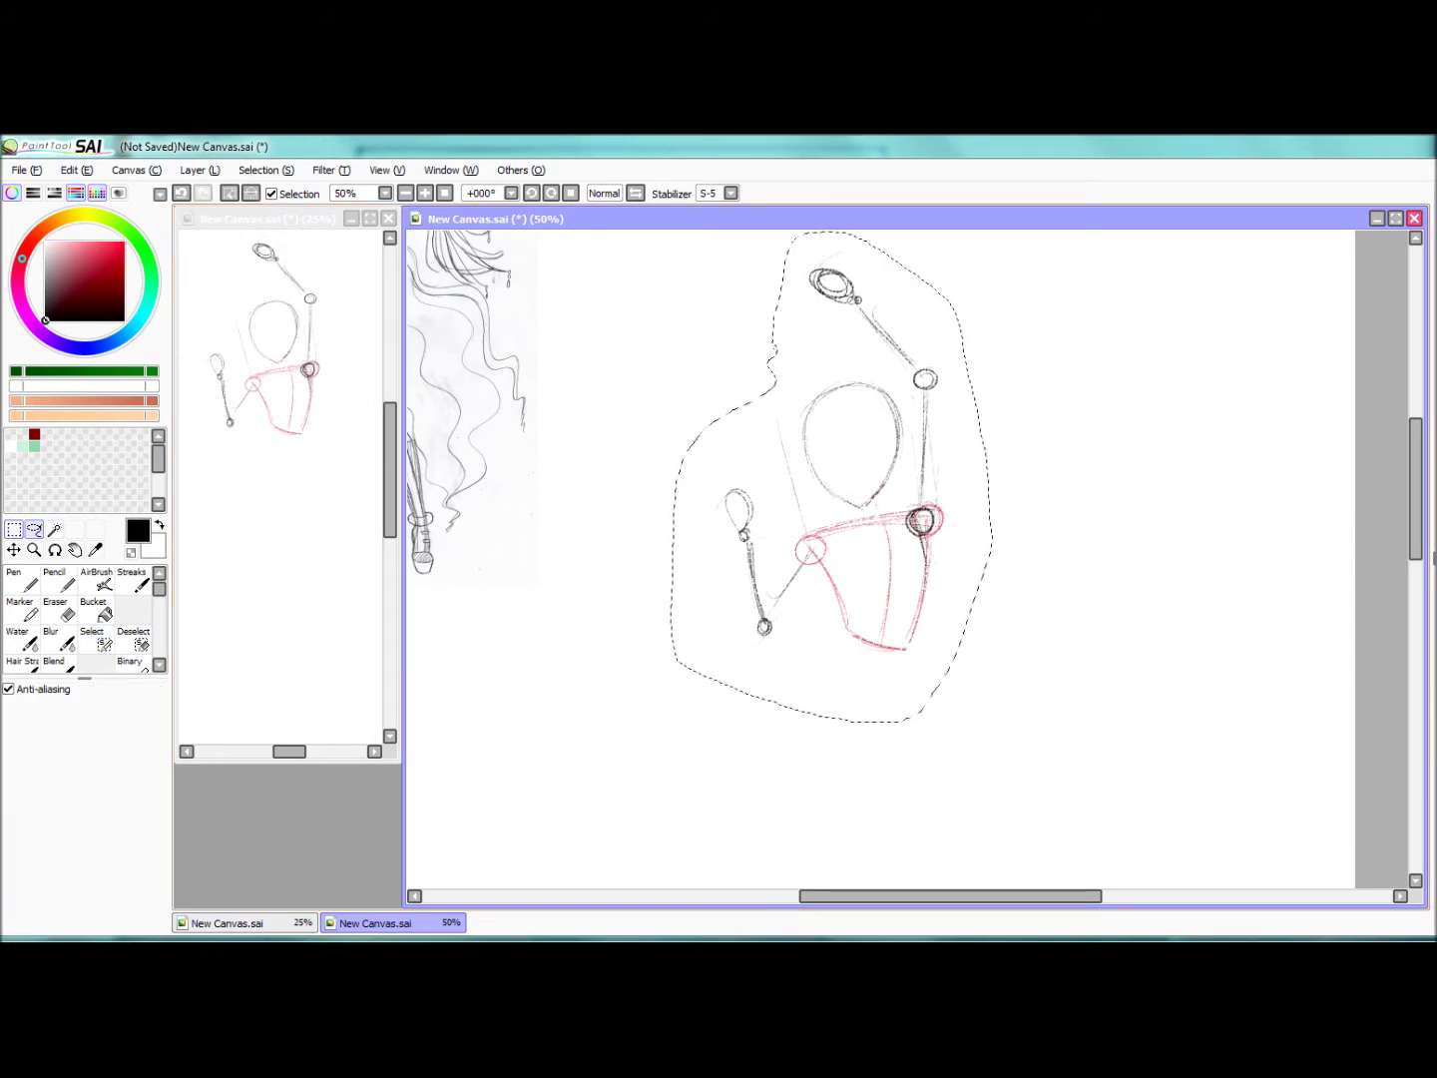
pyautogui.hotkey('ctrl', 't')
pyautogui.moveTo(1009, 480); pyautogui.dragTo(1002, 429)
pyautogui.press('Return')
pyautogui.hotkey('ctrl', 'd')
# Step: Draw the waist sides and a flared pelvis with a curved base below the torso using the pencil
pyautogui.press('n')
pyautogui.moveTo(830, 660); pyautogui.dragTo(784, 543)
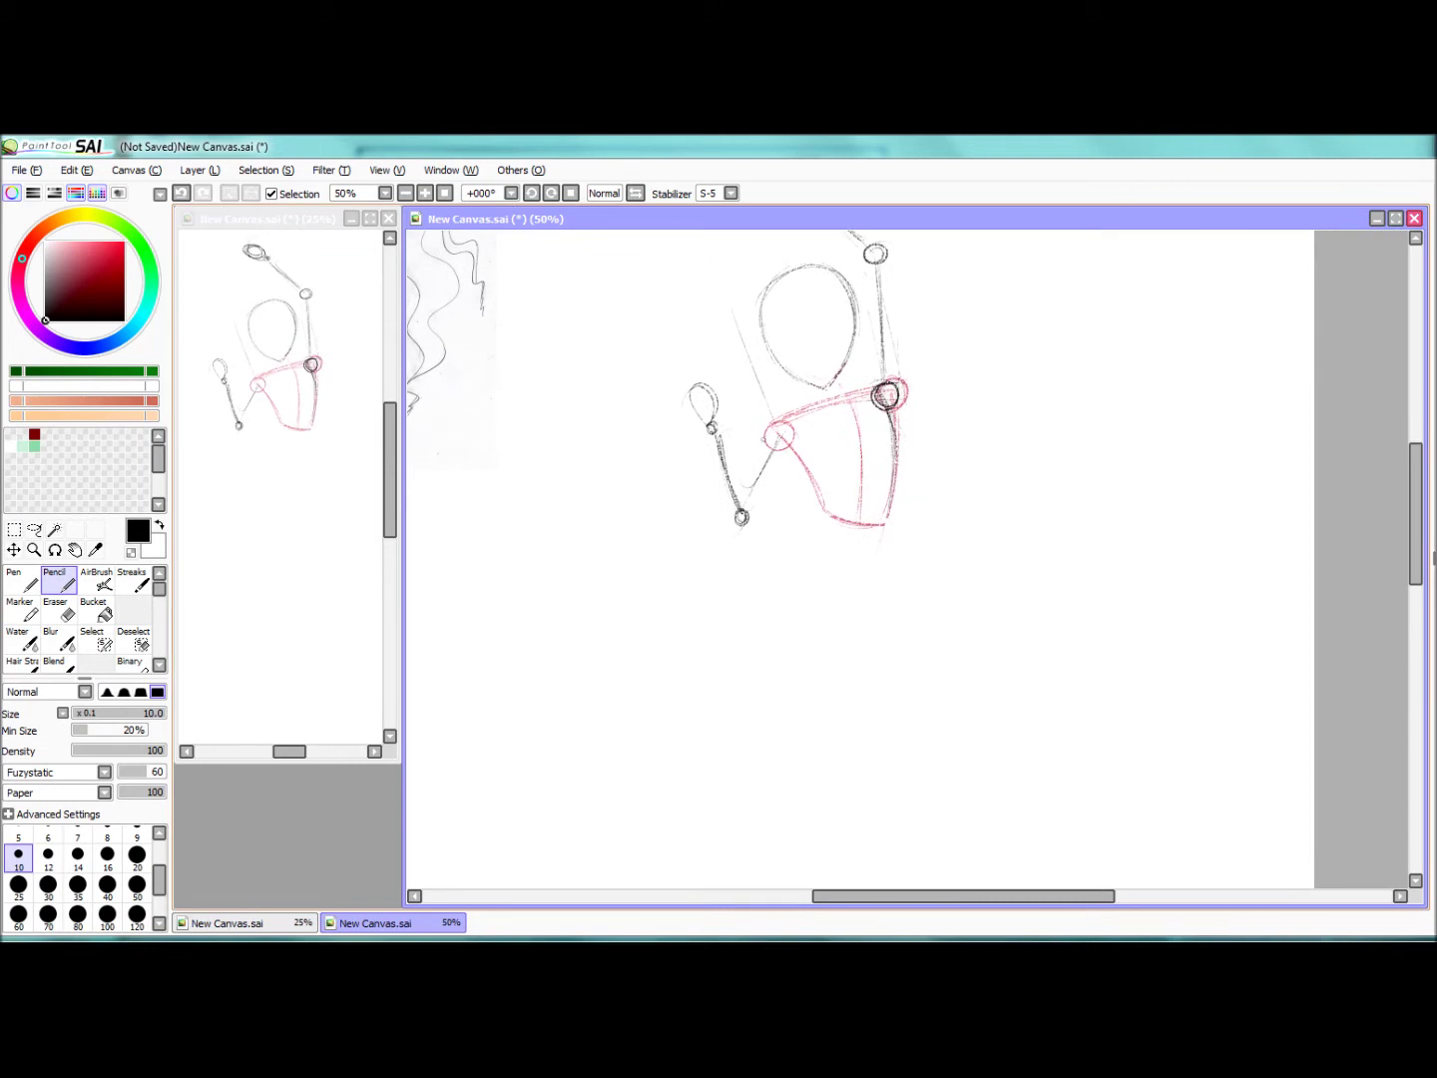
pyautogui.moveTo(882, 525); pyautogui.dragTo(903, 631)
pyautogui.moveTo(813, 517)
pyautogui.mouseDown()
pyautogui.moveTo(755, 582)
pyautogui.moveTo(906, 603)
pyautogui.mouseUp()
pyautogui.moveTo(885, 537); pyautogui.dragTo(908, 593)
pyautogui.moveTo(822, 516); pyautogui.dragTo(767, 586)
pyautogui.scroll(-2, 774, 579)
pyautogui.scroll(-2, 749, 559)
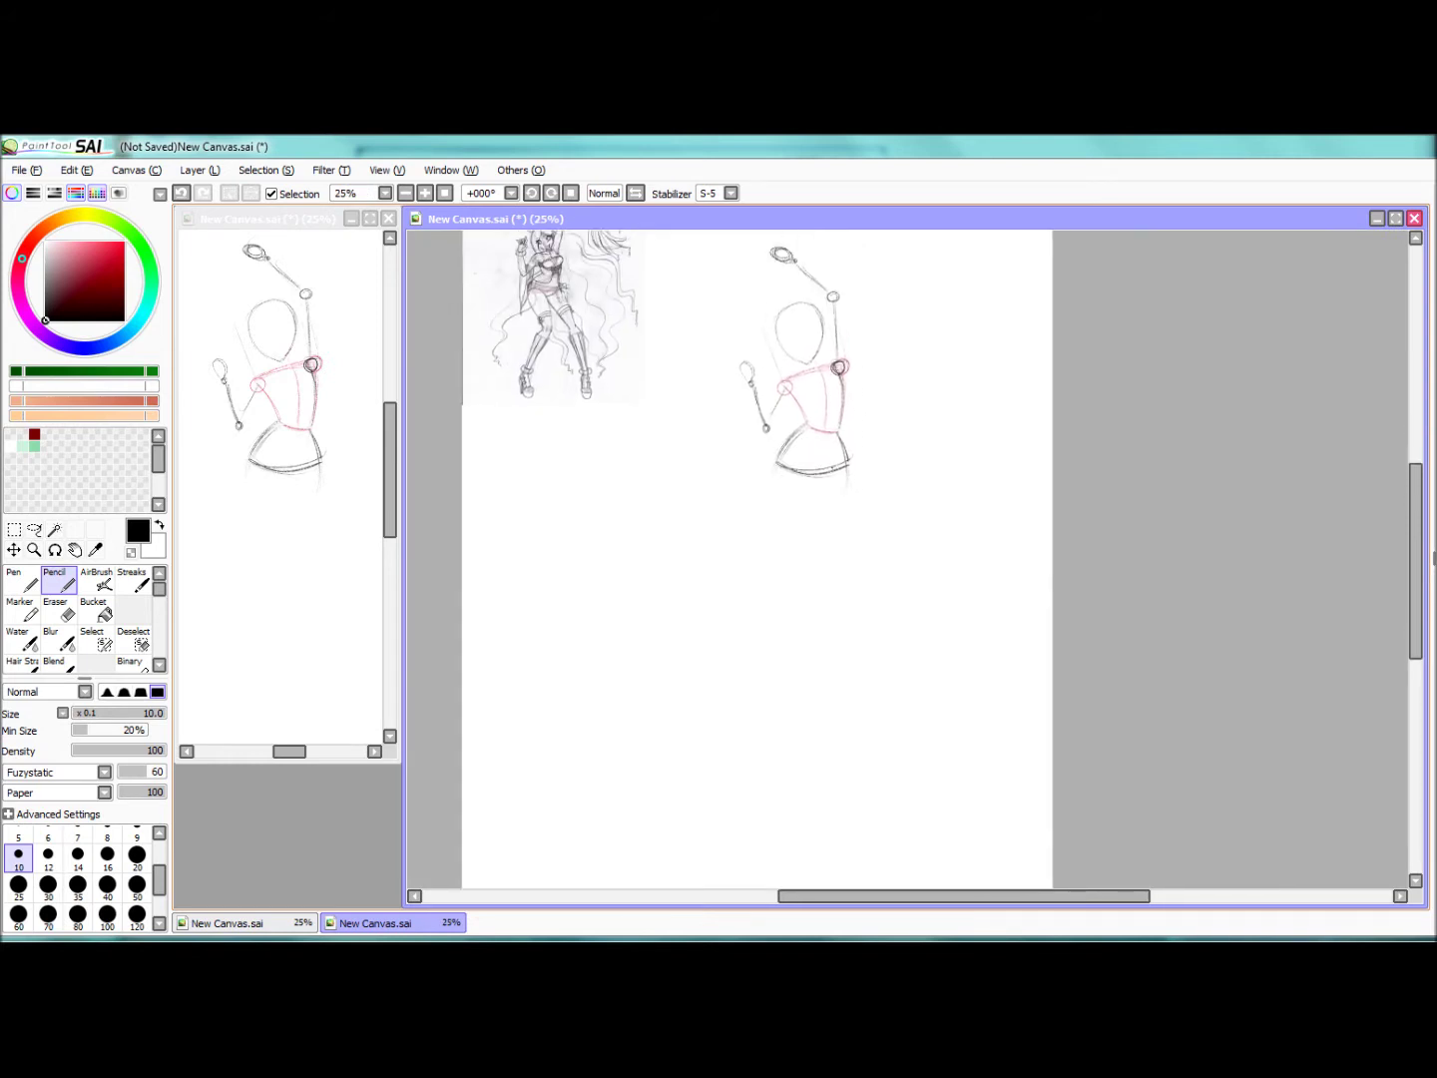
# Step: Set the stabilizer to 11 and draw an upper-leg line from the hip joint down to a knee circle
pyautogui.click(733, 194)
pyautogui.click(717, 357)
pyautogui.scroll(1, 872, 572)
pyautogui.moveTo(816, 377); pyautogui.dragTo(900, 601)
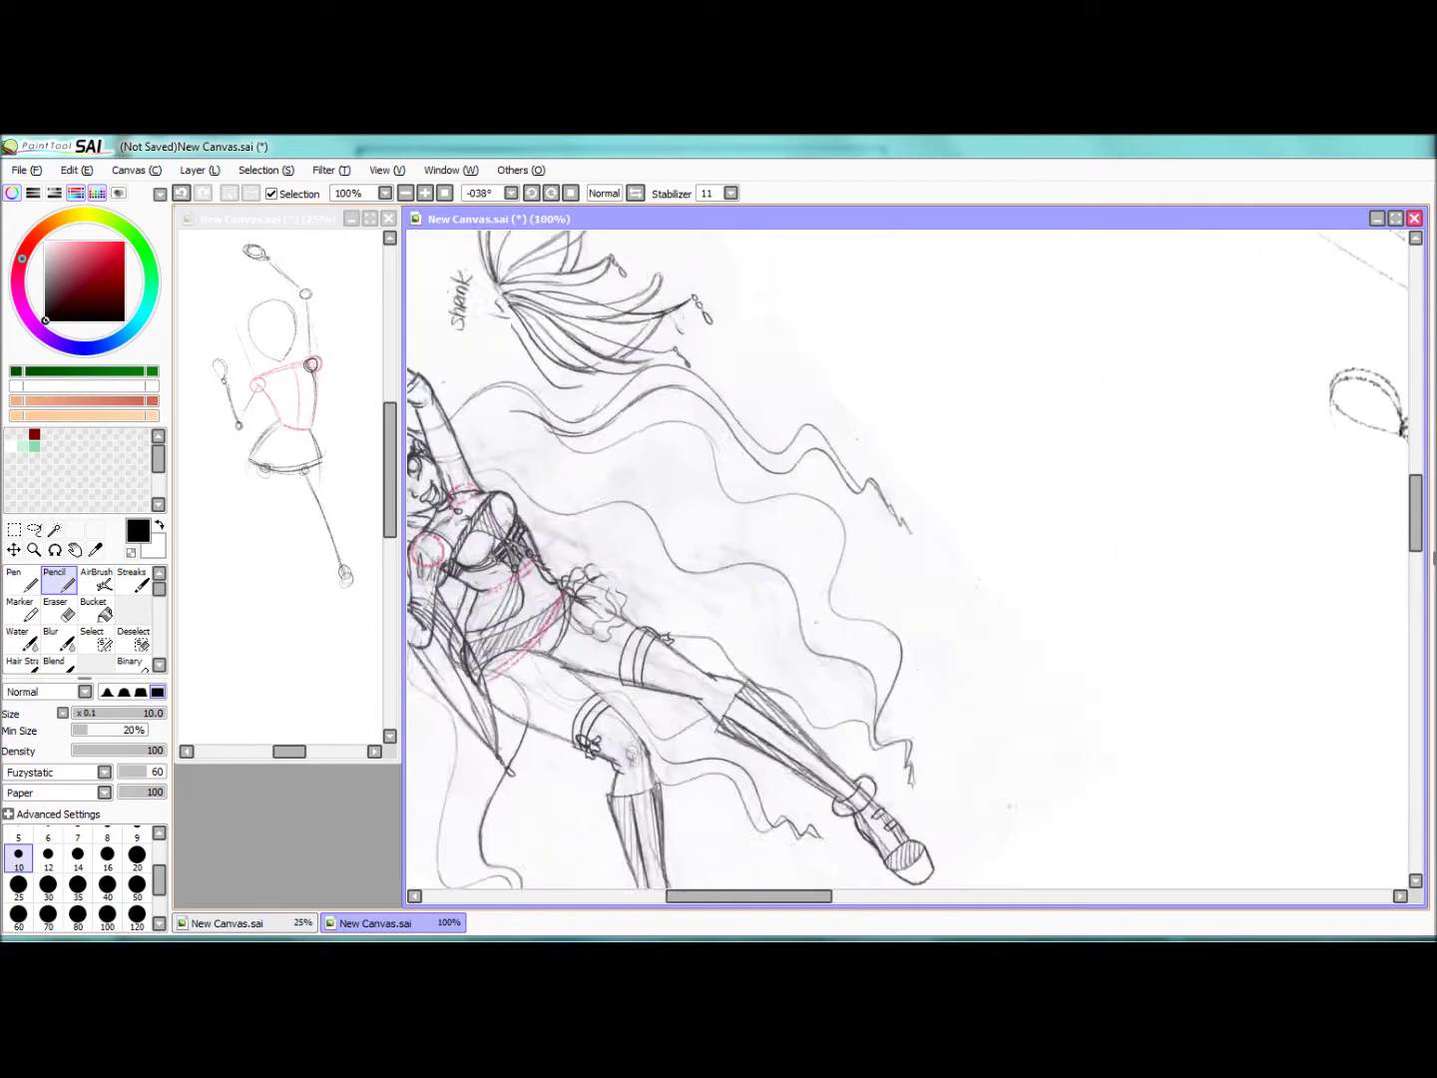
# Step: Mark red guide lines across the knees, ankles and soles of the reference figure
pyautogui.press('x')
pyautogui.moveTo(768, 561); pyautogui.dragTo(708, 658)
pyautogui.moveTo(888, 633); pyautogui.dragTo(948, 722)
pyautogui.moveTo(833, 716); pyautogui.dragTo(891, 824)
pyautogui.moveTo(898, 853)
pyautogui.mouseDown()
pyautogui.moveTo(1047, 676)
pyautogui.moveTo(868, 888)
pyautogui.mouseUp()
# Step: Draw the other thigh and an alternative, wider-set thigh with knee circles in black
pyautogui.scroll(-3, 898, 559)
pyautogui.press('Delete')
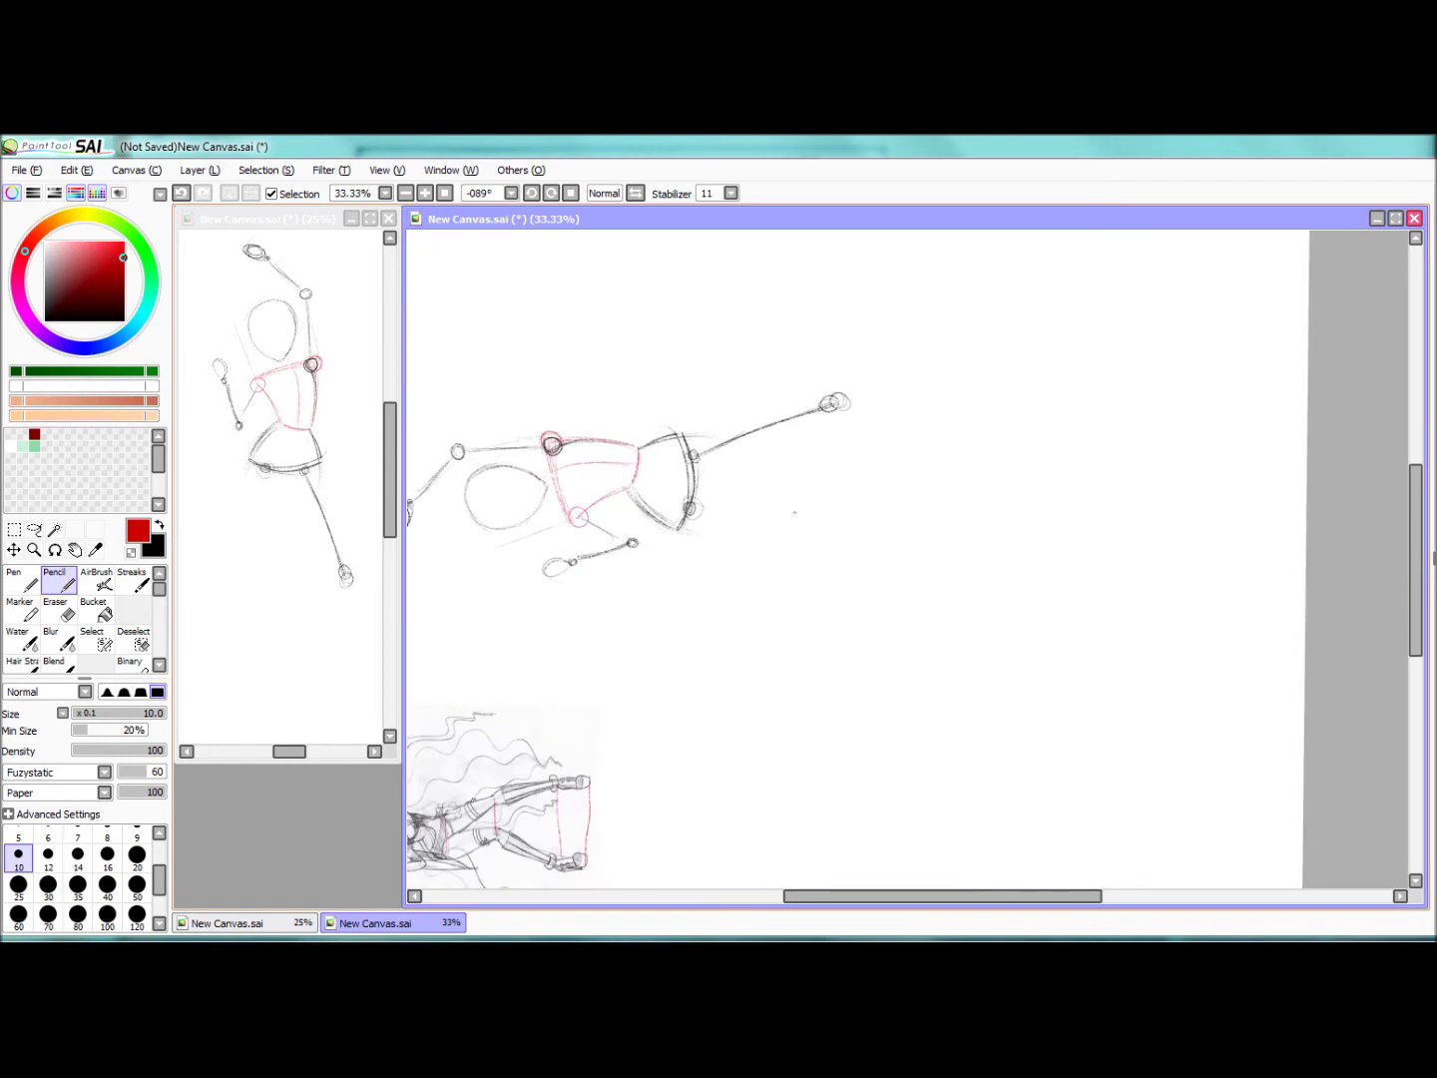
pyautogui.press('x')
pyautogui.moveTo(816, 371)
pyautogui.mouseDown()
pyautogui.moveTo(695, 455)
pyautogui.moveTo(806, 479)
pyautogui.mouseUp()
pyautogui.press('Delete')
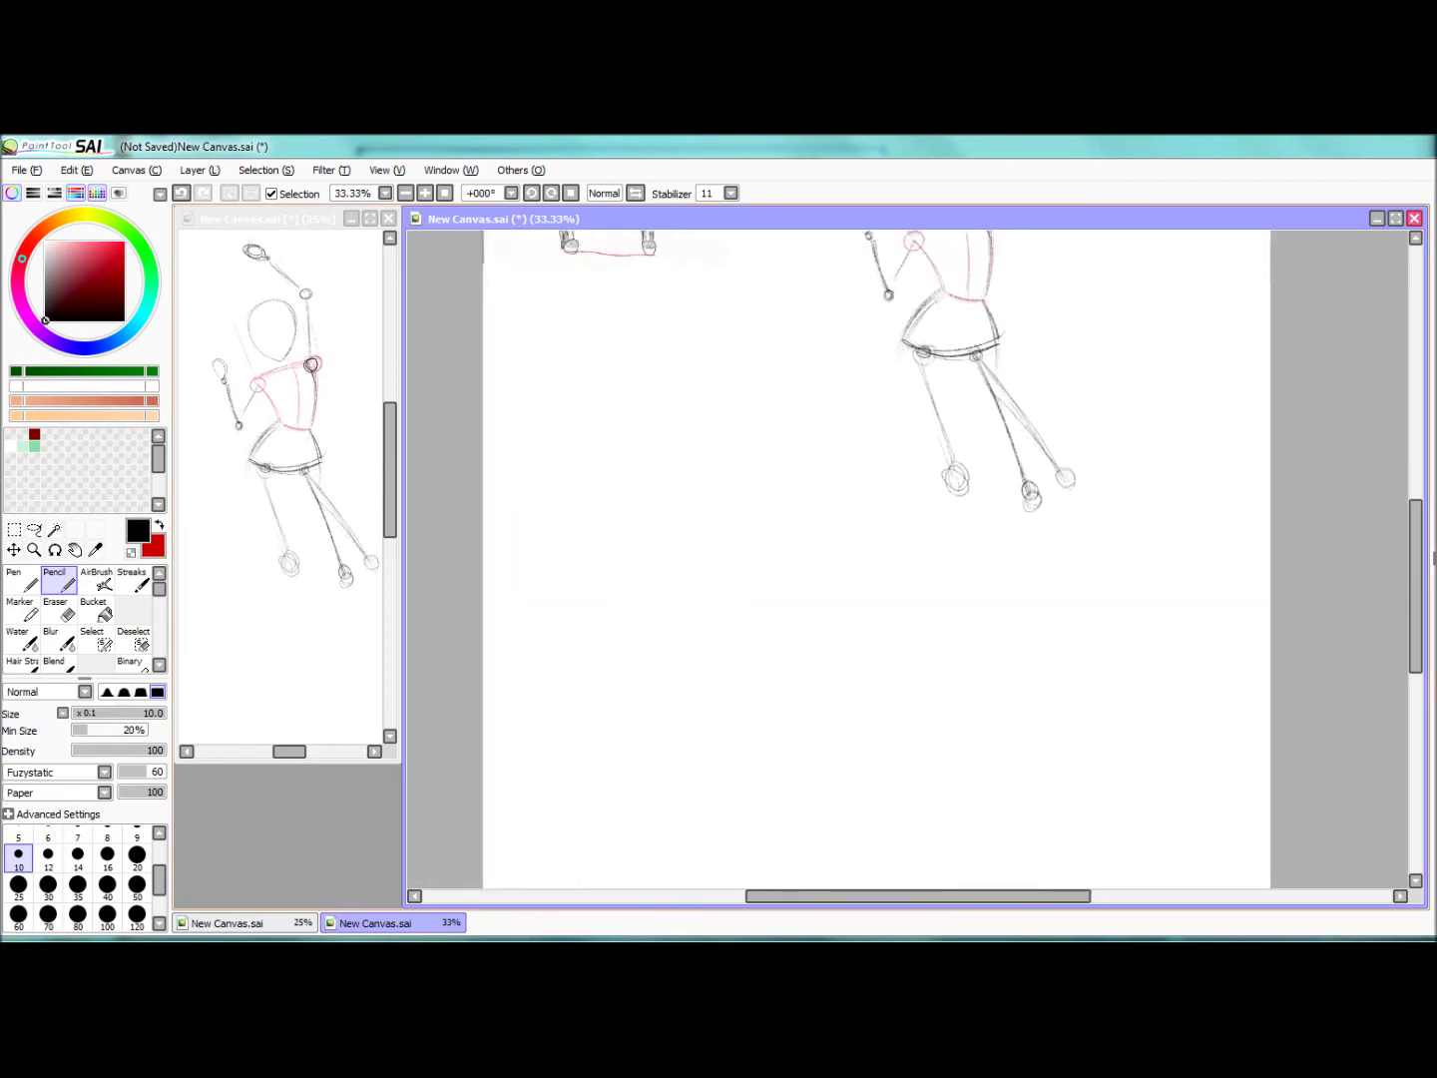
# Step: Draw both lower legs to ankle circles, then rough in the feet along curved ground lines
pyautogui.moveTo(956, 475)
pyautogui.mouseDown()
pyautogui.moveTo(1032, 601)
pyautogui.moveTo(690, 632)
pyautogui.mouseUp()
pyautogui.moveTo(836, 478); pyautogui.dragTo(746, 619)
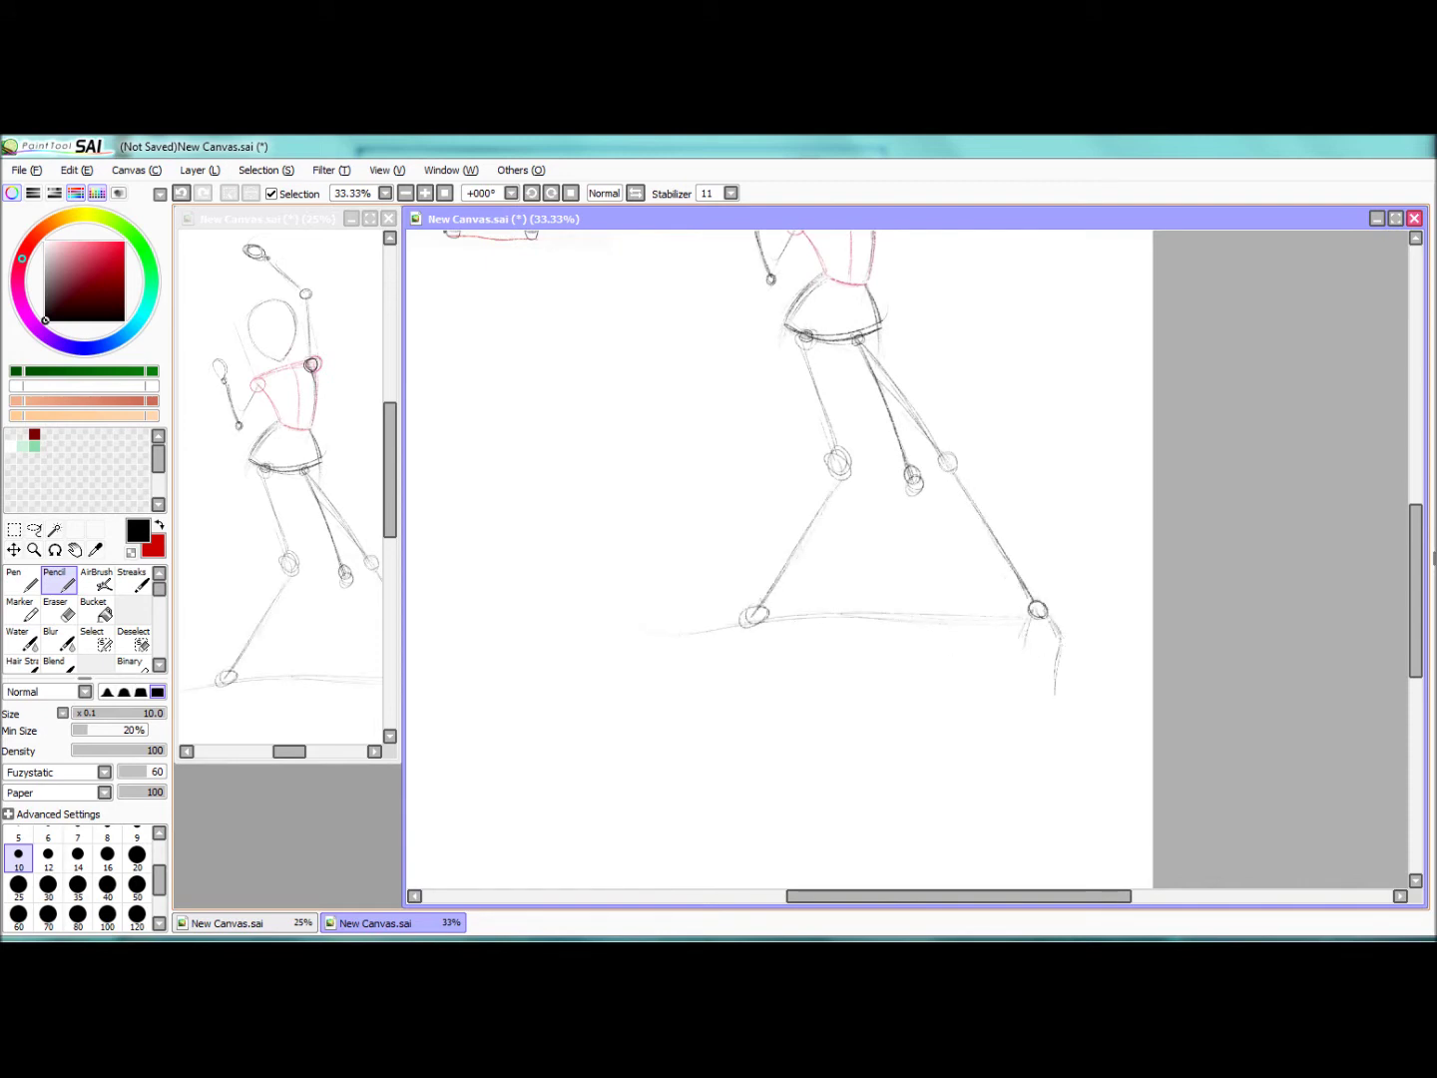
pyautogui.moveTo(1134, 696); pyautogui.dragTo(580, 715)
pyautogui.moveTo(742, 617)
pyautogui.mouseDown()
pyautogui.moveTo(714, 647)
pyautogui.moveTo(746, 683)
pyautogui.moveTo(792, 689)
pyautogui.moveTo(768, 649)
pyautogui.moveTo(816, 687)
pyautogui.mouseUp()
pyautogui.hotkey('ctrl', '-')
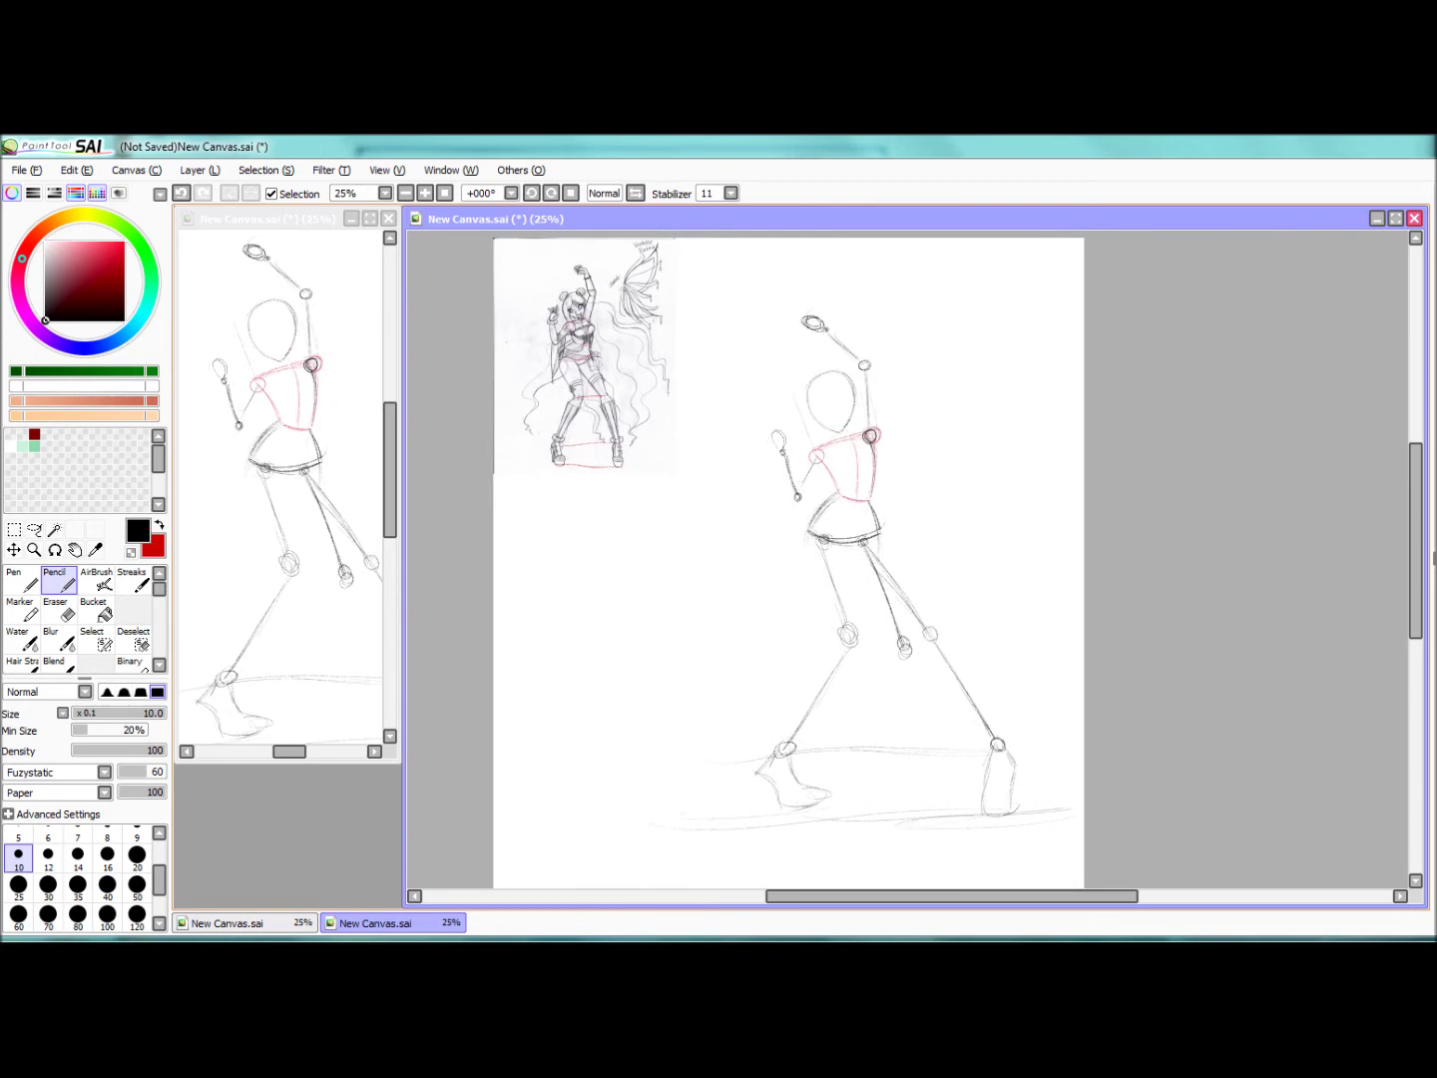
# Step: Add a new layer named "Sketch 2" above the Sketch layer
pyautogui.hotkey('ctrl', '+')
pyautogui.hotkey('ctrl', '+')
pyautogui.hotkey('ctrl', '+')
pyautogui.hotkey('ctrl', '+')
pyautogui.moveTo(1432, 401)
pyautogui.doubleClick(1299, 405)
pyautogui.write('Sketch 2')
pyautogui.press('Return')
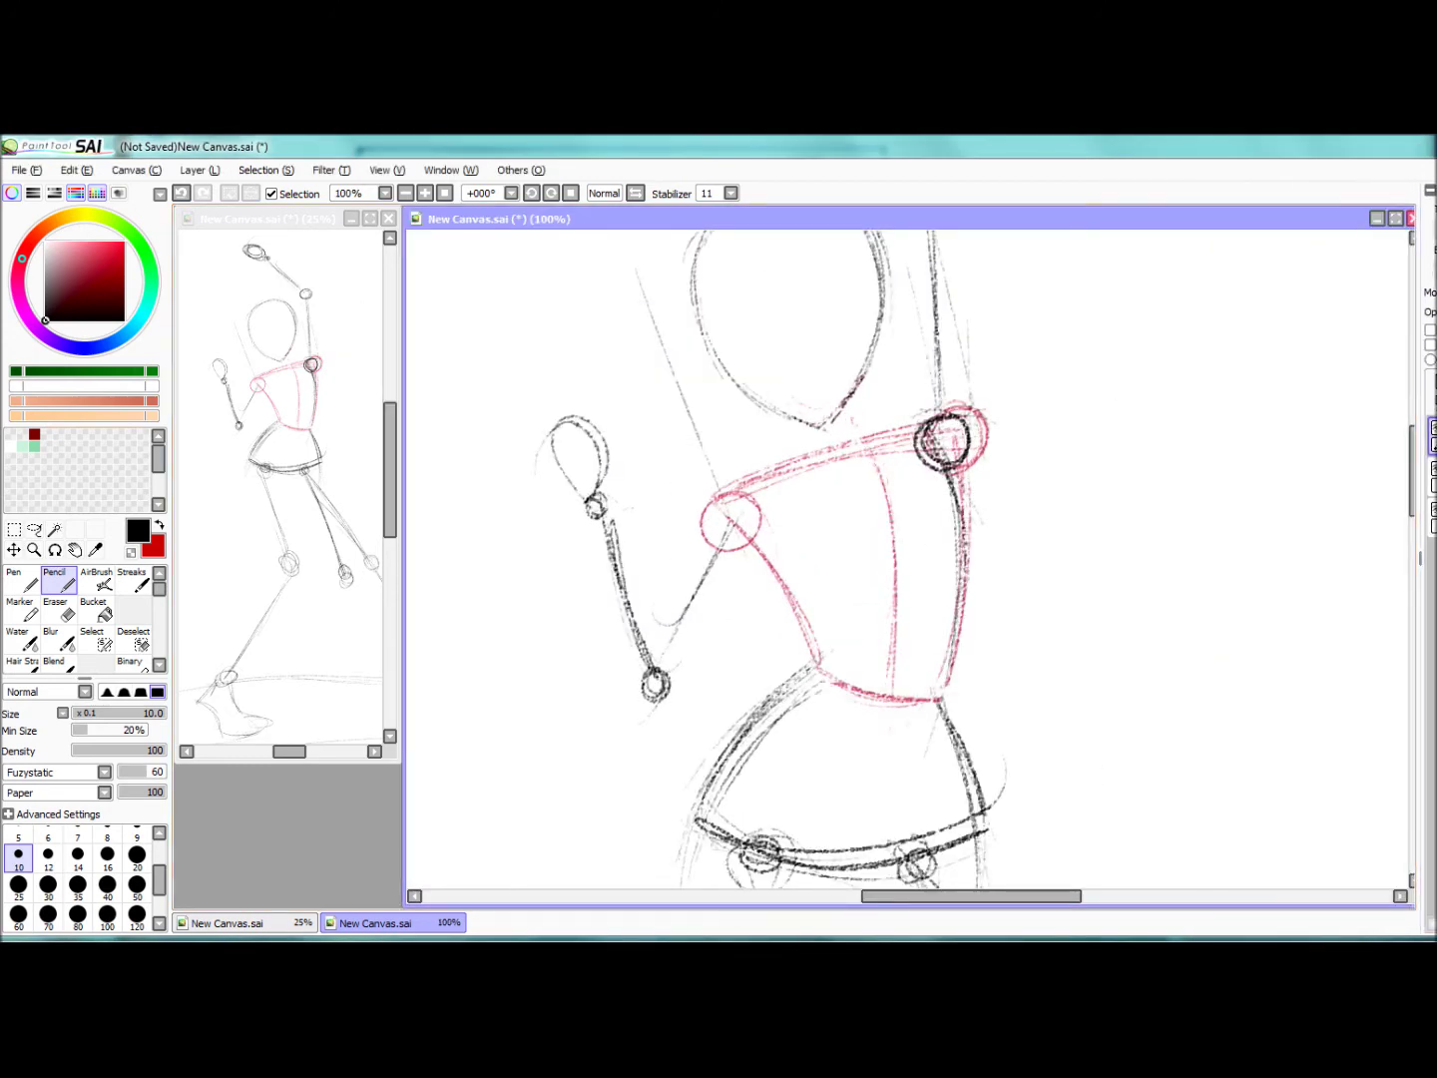
# Step: With a blue pencil and stabilizer S-3, outline the shoulders, the chest curves and the base of the raised arm
pyautogui.click(87, 346)
pyautogui.click(103, 241)
pyautogui.hotkey('ctrl', '+')
pyautogui.click(731, 194)
pyautogui.click(709, 474)
pyautogui.moveTo(735, 411)
pyautogui.mouseDown()
pyautogui.moveTo(770, 461)
pyautogui.moveTo(836, 431)
pyautogui.moveTo(794, 447)
pyautogui.mouseUp()
pyautogui.moveTo(888, 249)
pyautogui.mouseDown()
pyautogui.moveTo(893, 573)
pyautogui.moveTo(911, 639)
pyautogui.mouseUp()
pyautogui.moveTo(624, 605)
pyautogui.mouseDown()
pyautogui.moveTo(709, 677)
pyautogui.moveTo(834, 648)
pyautogui.mouseUp()
pyautogui.moveTo(691, 483); pyautogui.dragTo(526, 577)
# Step: Outline the upper arm, elbow and forearm of the bent arm in blue around its skeleton
pyautogui.hotkey('ctrl', '-')
pyautogui.scroll(2, 908, 559)
pyautogui.moveTo(794, 502); pyautogui.dragTo(731, 618)
pyautogui.moveTo(659, 507)
pyautogui.mouseDown()
pyautogui.moveTo(682, 595)
pyautogui.moveTo(705, 636)
pyautogui.mouseUp()
pyautogui.moveTo(685, 530); pyautogui.dragTo(720, 607)
pyautogui.moveTo(761, 465); pyautogui.dragTo(709, 570)
pyautogui.moveTo(908, 559); pyautogui.dragTo(843, 419)
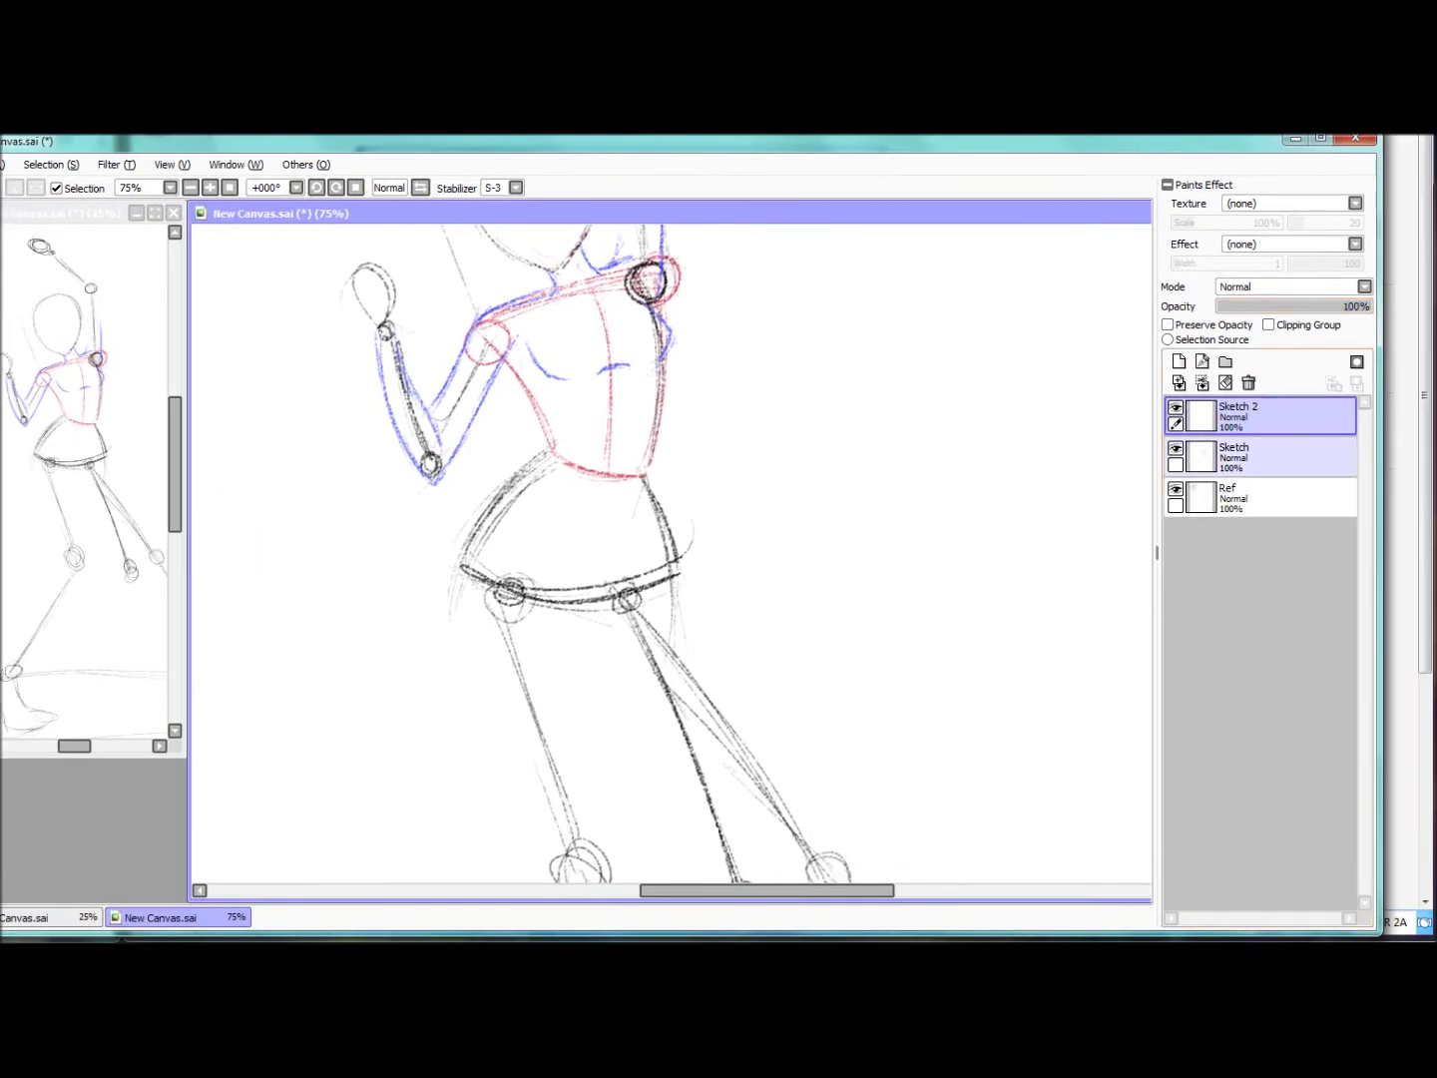
# Step: Fade the Sketch layer by lowering its opacity
pyautogui.click(1237, 456)
pyautogui.scroll(2, 737, 405)
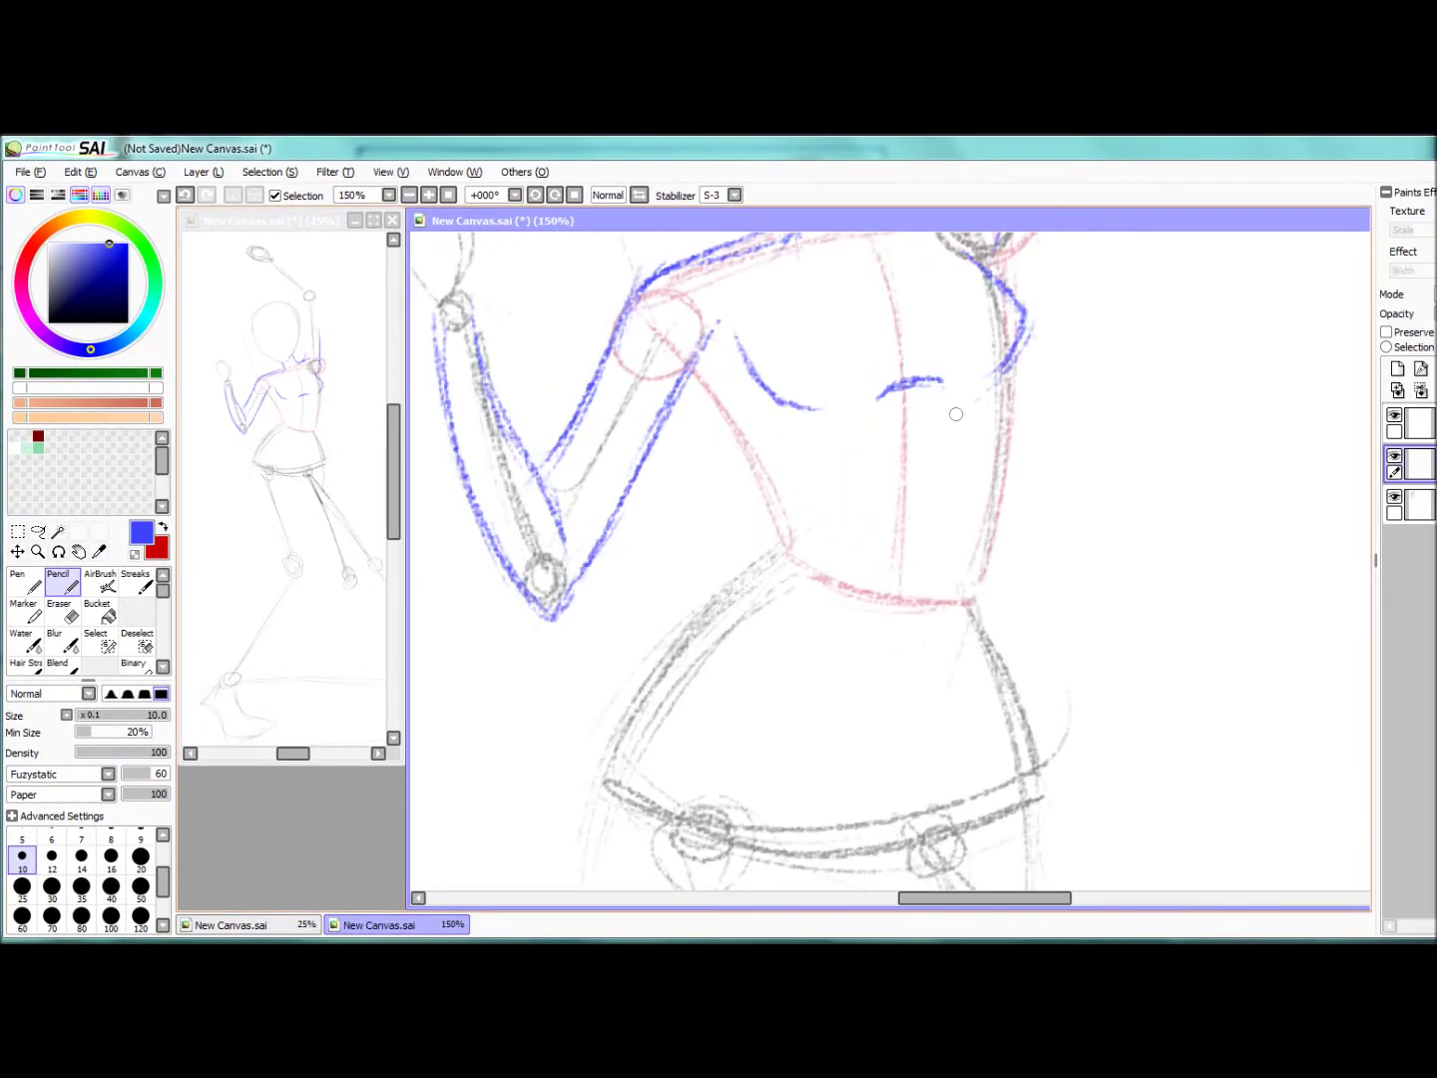
pyautogui.moveTo(1004, 369)
pyautogui.mouseDown()
pyautogui.moveTo(946, 578)
pyautogui.moveTo(1003, 429)
pyautogui.mouseUp()
pyautogui.hotkey('ctrl', 'z')
pyautogui.hotkey('ctrl', 'z')
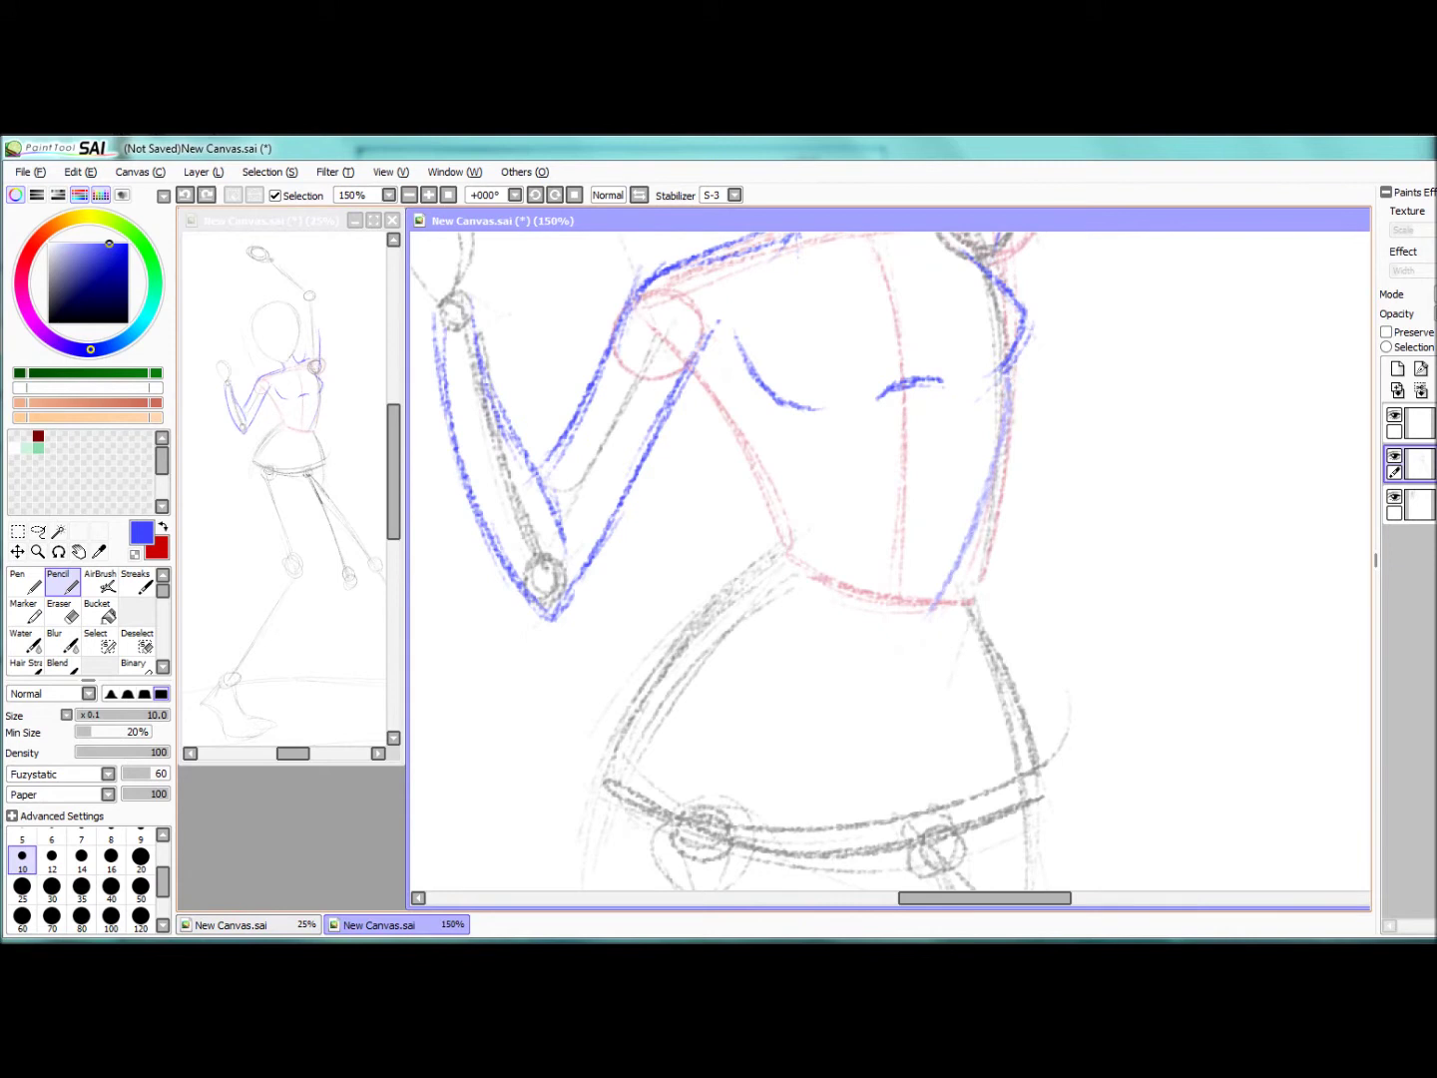
# Step: On the Sketch 2 layer, outline both sides of the waist and hips in blue
pyautogui.click(1414, 424)
pyautogui.moveTo(1004, 367); pyautogui.dragTo(940, 606)
pyautogui.moveTo(701, 367)
pyautogui.mouseDown()
pyautogui.moveTo(780, 531)
pyautogui.moveTo(659, 661)
pyautogui.moveTo(614, 768)
pyautogui.mouseUp()
pyautogui.moveTo(947, 570); pyautogui.dragTo(1028, 790)
# Step: Outline the thigh of the outstretched leg and the outer curve of its calf in blue
pyautogui.hotkey('ctrl', '-')
pyautogui.hotkey('ctrl', '-')
pyautogui.hotkey('ctrl', '+')
pyautogui.moveTo(828, 369)
pyautogui.mouseDown()
pyautogui.moveTo(966, 503)
pyautogui.moveTo(1042, 627)
pyautogui.mouseUp()
pyautogui.moveTo(916, 335); pyautogui.dragTo(1077, 609)
pyautogui.moveTo(1044, 543); pyautogui.dragTo(1085, 640)
pyautogui.moveTo(813, 361)
pyautogui.mouseDown()
pyautogui.moveTo(1055, 653)
pyautogui.moveTo(872, 376)
pyautogui.moveTo(983, 444)
pyautogui.moveTo(1072, 634)
pyautogui.mouseUp()
pyautogui.scroll(-2, 1074, 635)
pyautogui.scroll(2, 795, 379)
pyautogui.scroll(1, 888, 559)
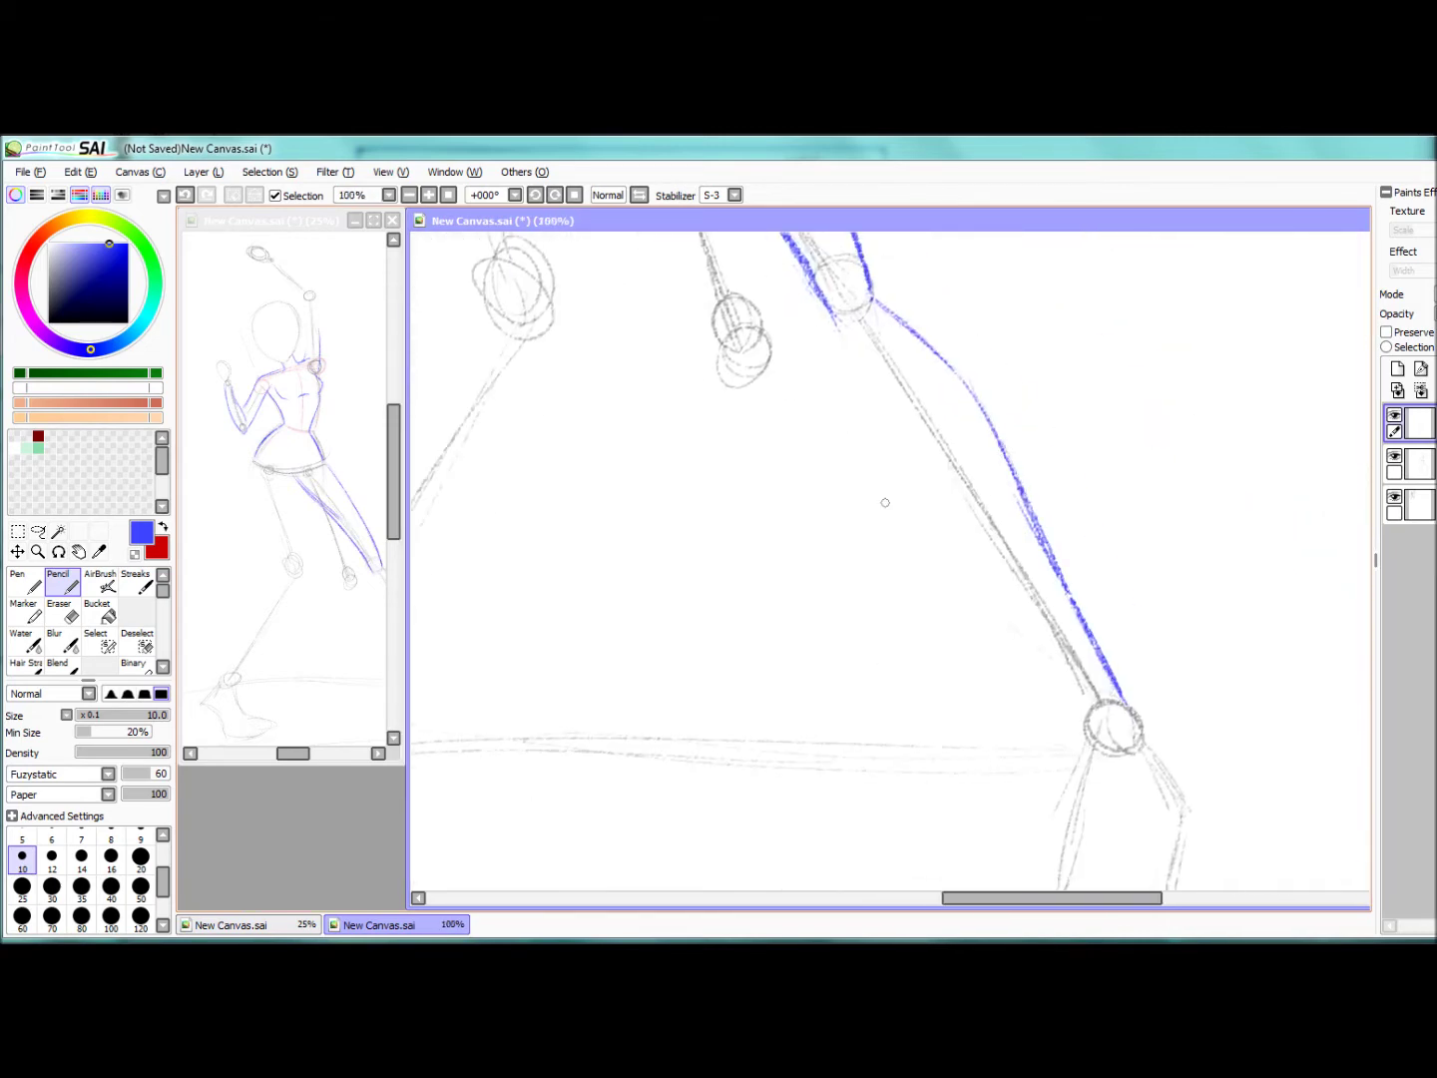
# Step: Complete the outstretched leg's calf outline in blue on both sides down to the ankle, and widen the 25% overview window
pyautogui.moveTo(872, 297); pyautogui.dragTo(993, 432)
pyautogui.moveTo(830, 310)
pyautogui.mouseDown()
pyautogui.moveTo(883, 447)
pyautogui.moveTo(1083, 721)
pyautogui.mouseUp()
pyautogui.click(229, 925)
pyautogui.moveTo(405, 764)
pyautogui.mouseDown()
pyautogui.moveTo(522, 766)
pyautogui.moveTo(419, 765)
pyautogui.mouseUp()
pyautogui.click(756, 600)
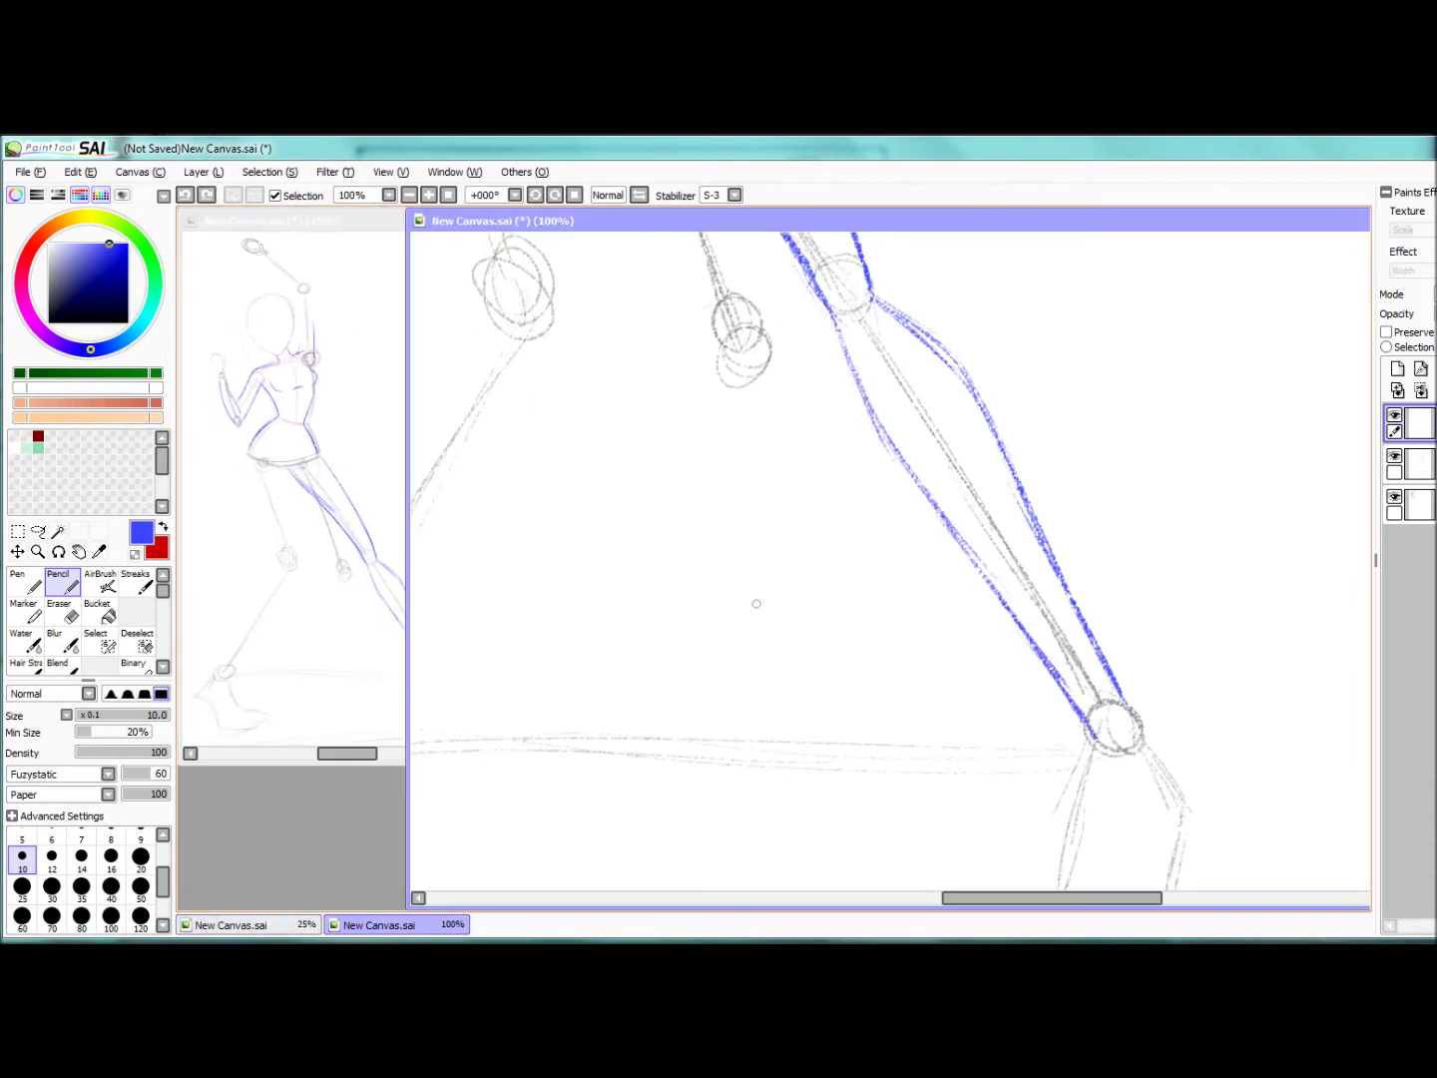
# Step: Outline the thigh, knee and calf of the other leg in blue from the hip down to the ankle
pyautogui.moveTo(559, 329)
pyautogui.mouseDown()
pyautogui.moveTo(970, 568)
pyautogui.moveTo(1028, 878)
pyautogui.mouseUp()
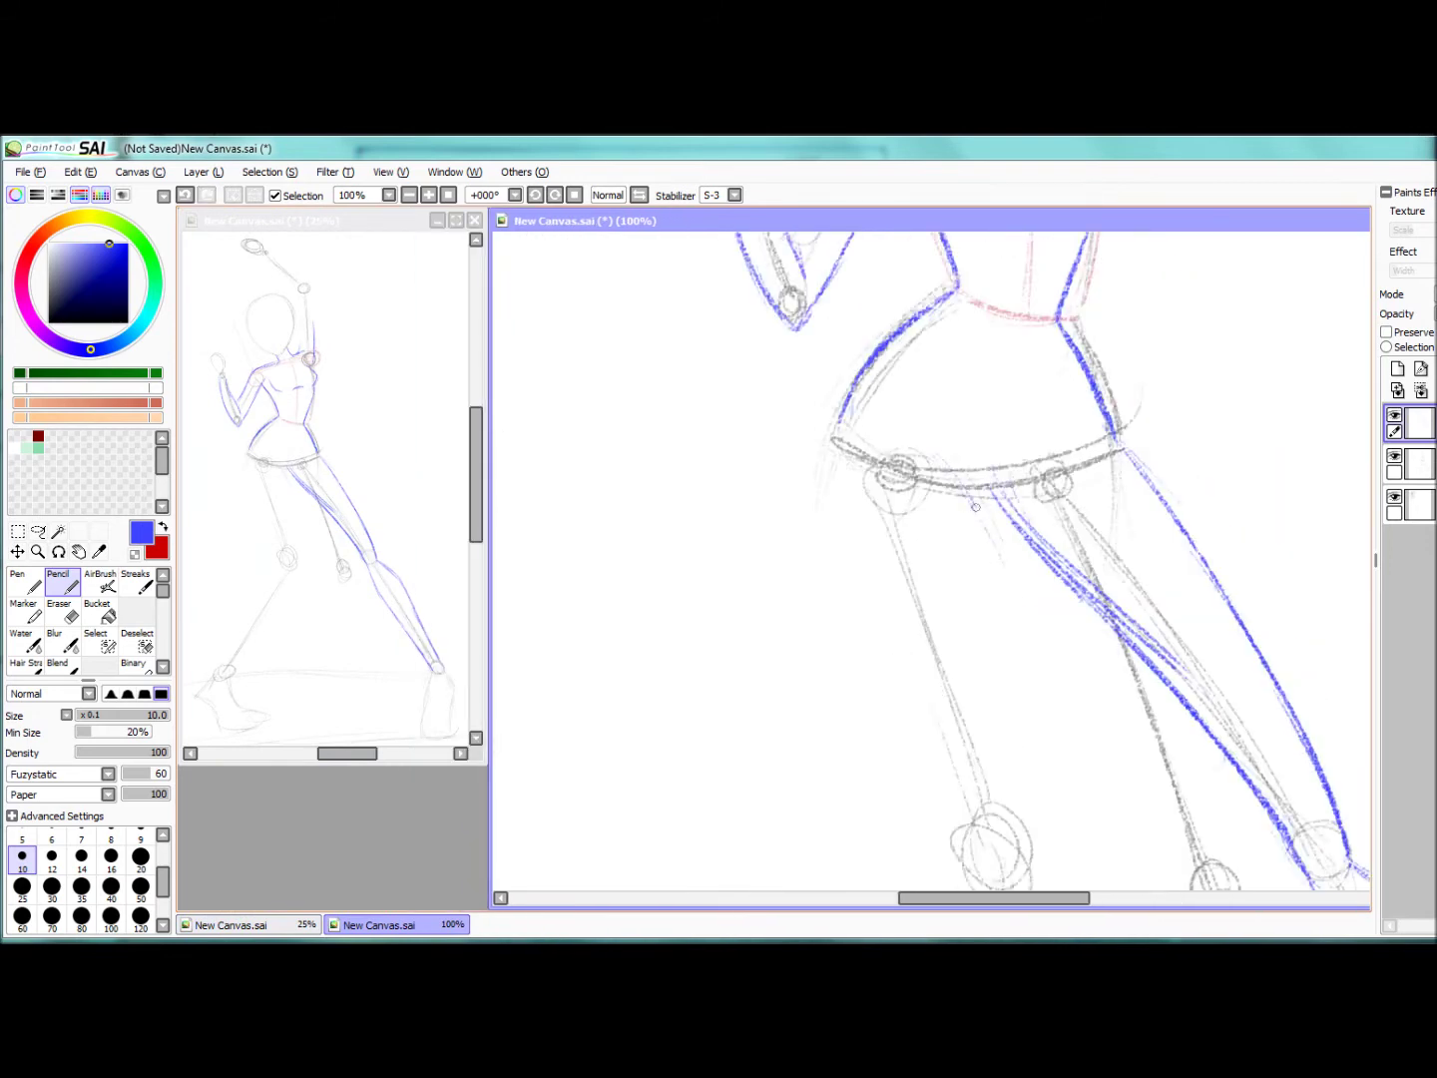
pyautogui.moveTo(963, 490); pyautogui.dragTo(1019, 828)
pyautogui.moveTo(822, 459)
pyautogui.mouseDown()
pyautogui.moveTo(923, 703)
pyautogui.moveTo(971, 877)
pyautogui.moveTo(755, 463)
pyautogui.mouseUp()
pyautogui.scroll(-1, 972, 878)
pyautogui.moveTo(689, 412)
pyautogui.mouseDown()
pyautogui.moveTo(763, 454)
pyautogui.moveTo(960, 741)
pyautogui.mouseUp()
pyautogui.moveTo(728, 471); pyautogui.dragTo(936, 767)
pyautogui.press('Home')
pyautogui.scroll(1, 935, 767)
pyautogui.moveTo(900, 487); pyautogui.dragTo(923, 434)
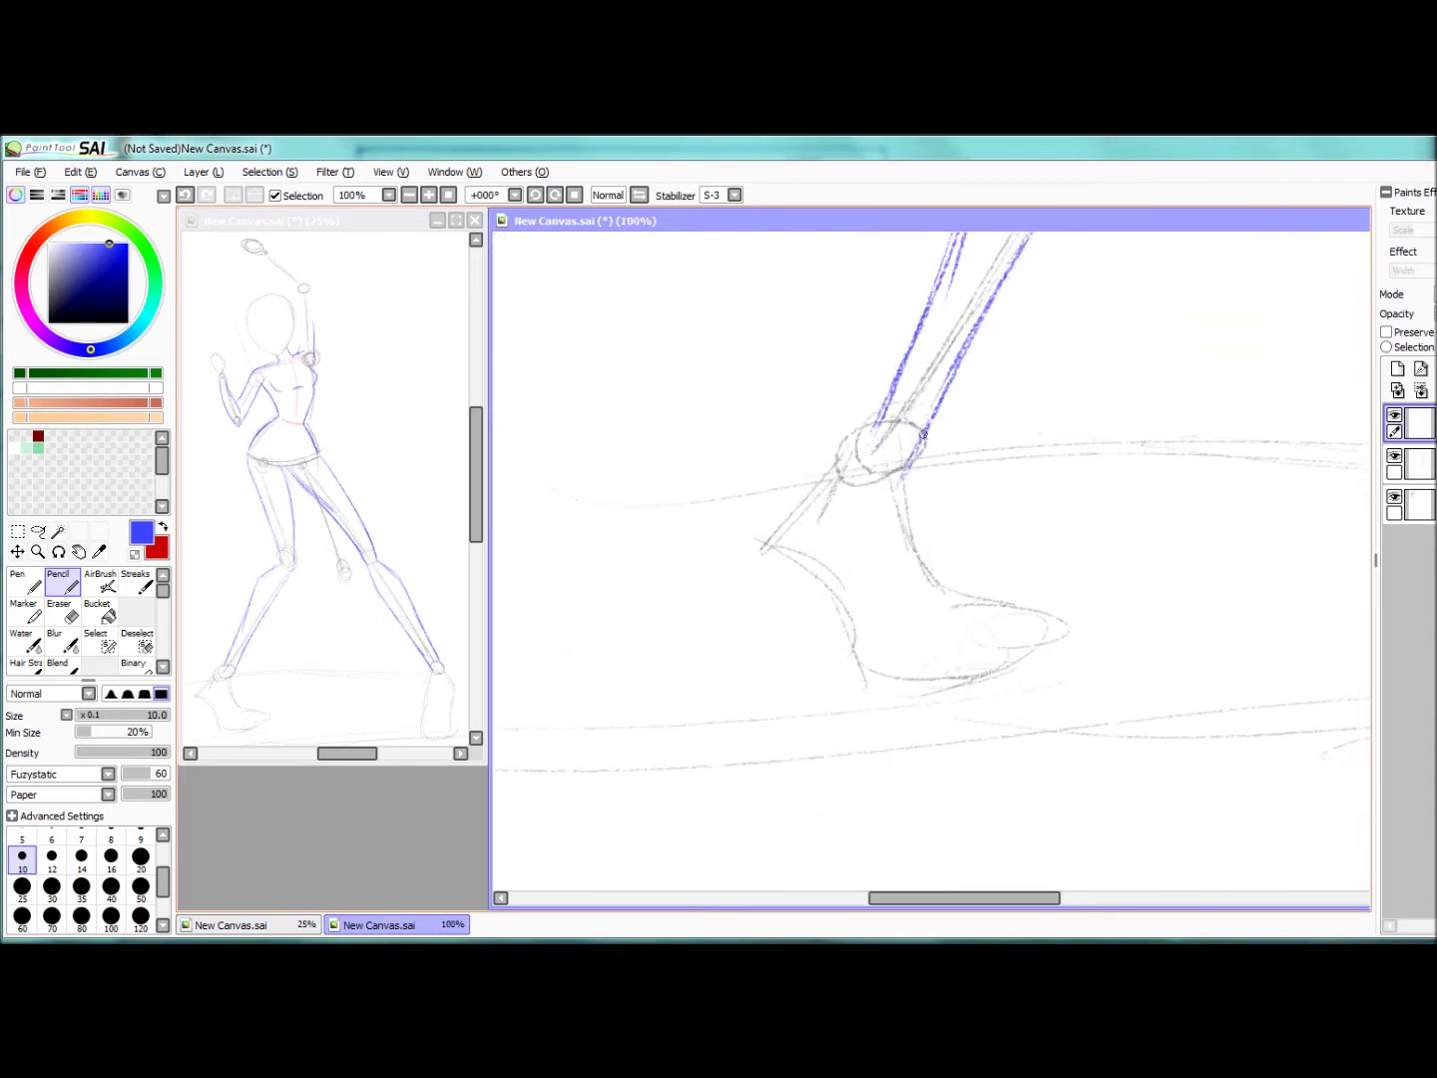
# Step: Outline both sides of the raised arm in blue from the shoulder past the elbow to the wrist
pyautogui.scroll(-3, 923, 435)
pyautogui.scroll(4, 923, 435)
pyautogui.moveTo(942, 704); pyautogui.dragTo(938, 778)
pyautogui.moveTo(948, 602); pyautogui.dragTo(943, 688)
pyautogui.moveTo(911, 289); pyautogui.dragTo(947, 477)
pyautogui.moveTo(886, 331); pyautogui.dragTo(851, 697)
pyautogui.moveTo(729, 419); pyautogui.dragTo(855, 670)
pyautogui.moveTo(784, 315); pyautogui.dragTo(1028, 521)
pyautogui.moveTo(766, 339)
pyautogui.mouseDown()
pyautogui.moveTo(823, 418)
pyautogui.moveTo(967, 536)
pyautogui.mouseUp()
pyautogui.scroll(-5, 929, 559)
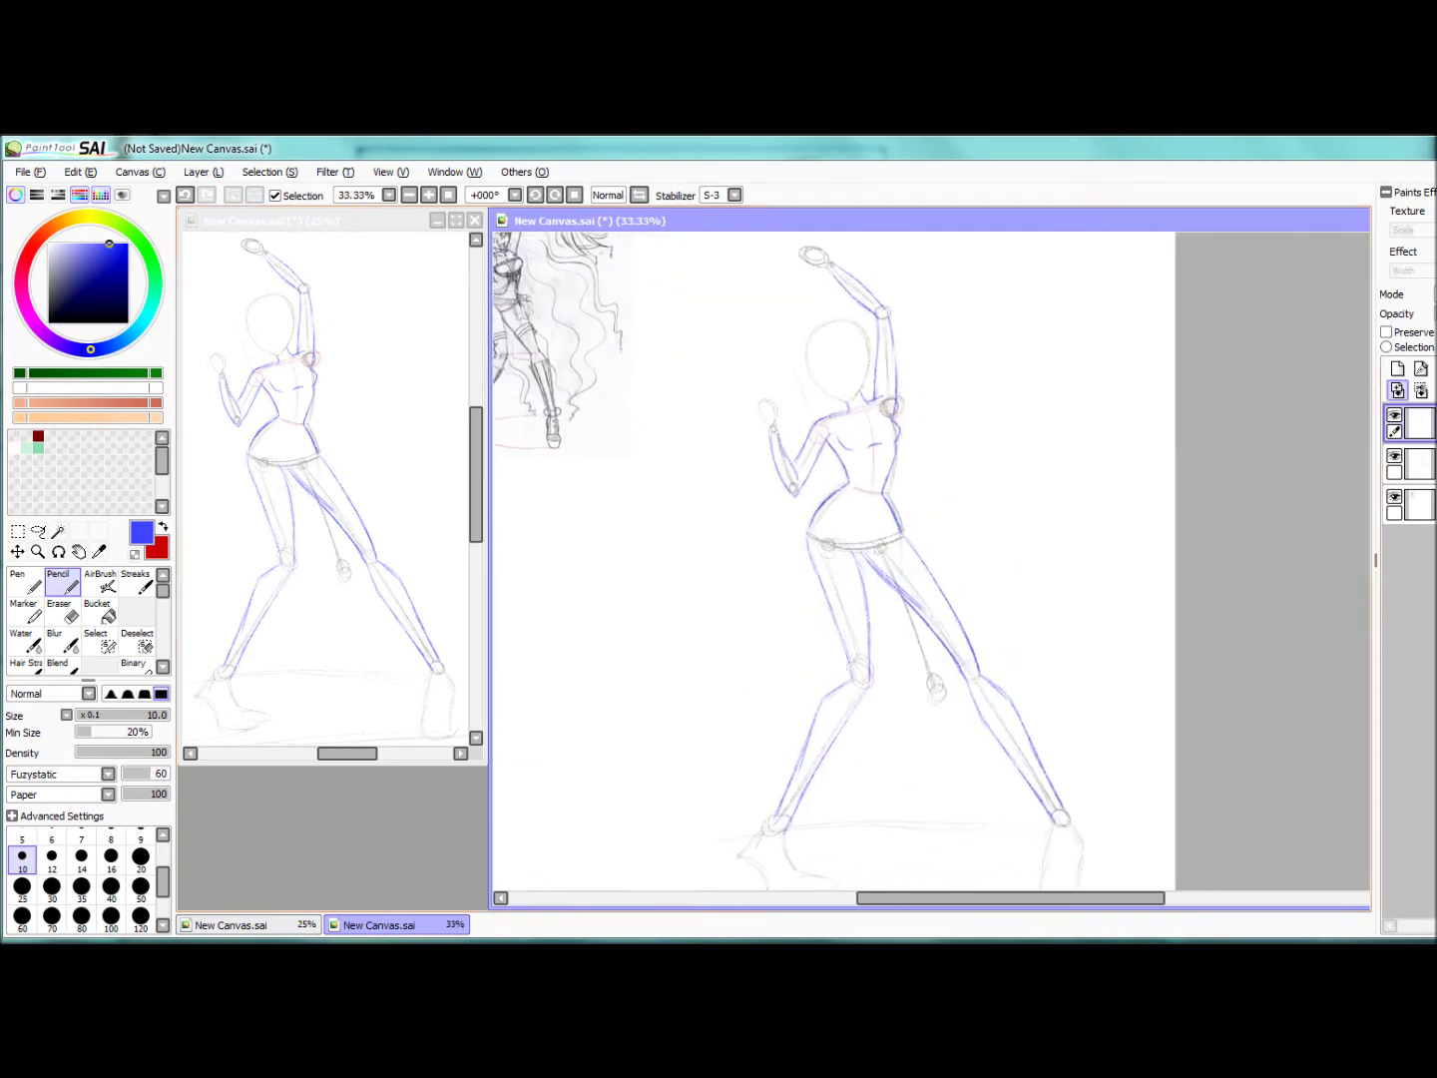
# Step: Hide the skeleton Sketch layer to check the blue outline alone, and delete that layer
pyautogui.click(1417, 464)
pyautogui.click(1395, 456)
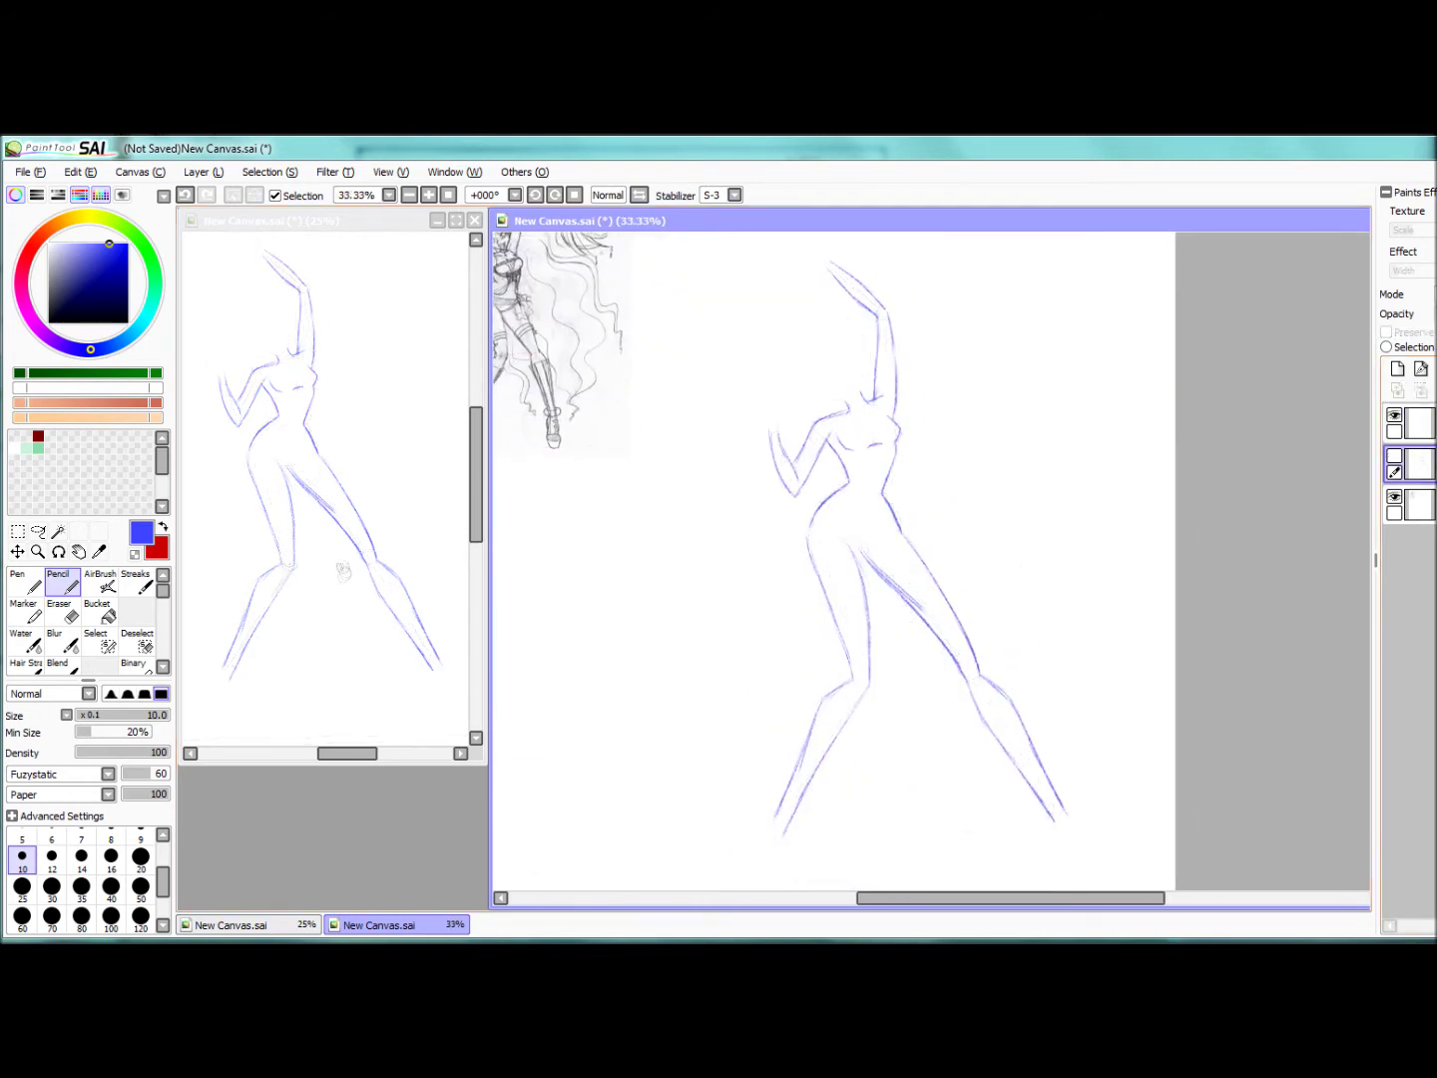
pyautogui.click(1394, 456)
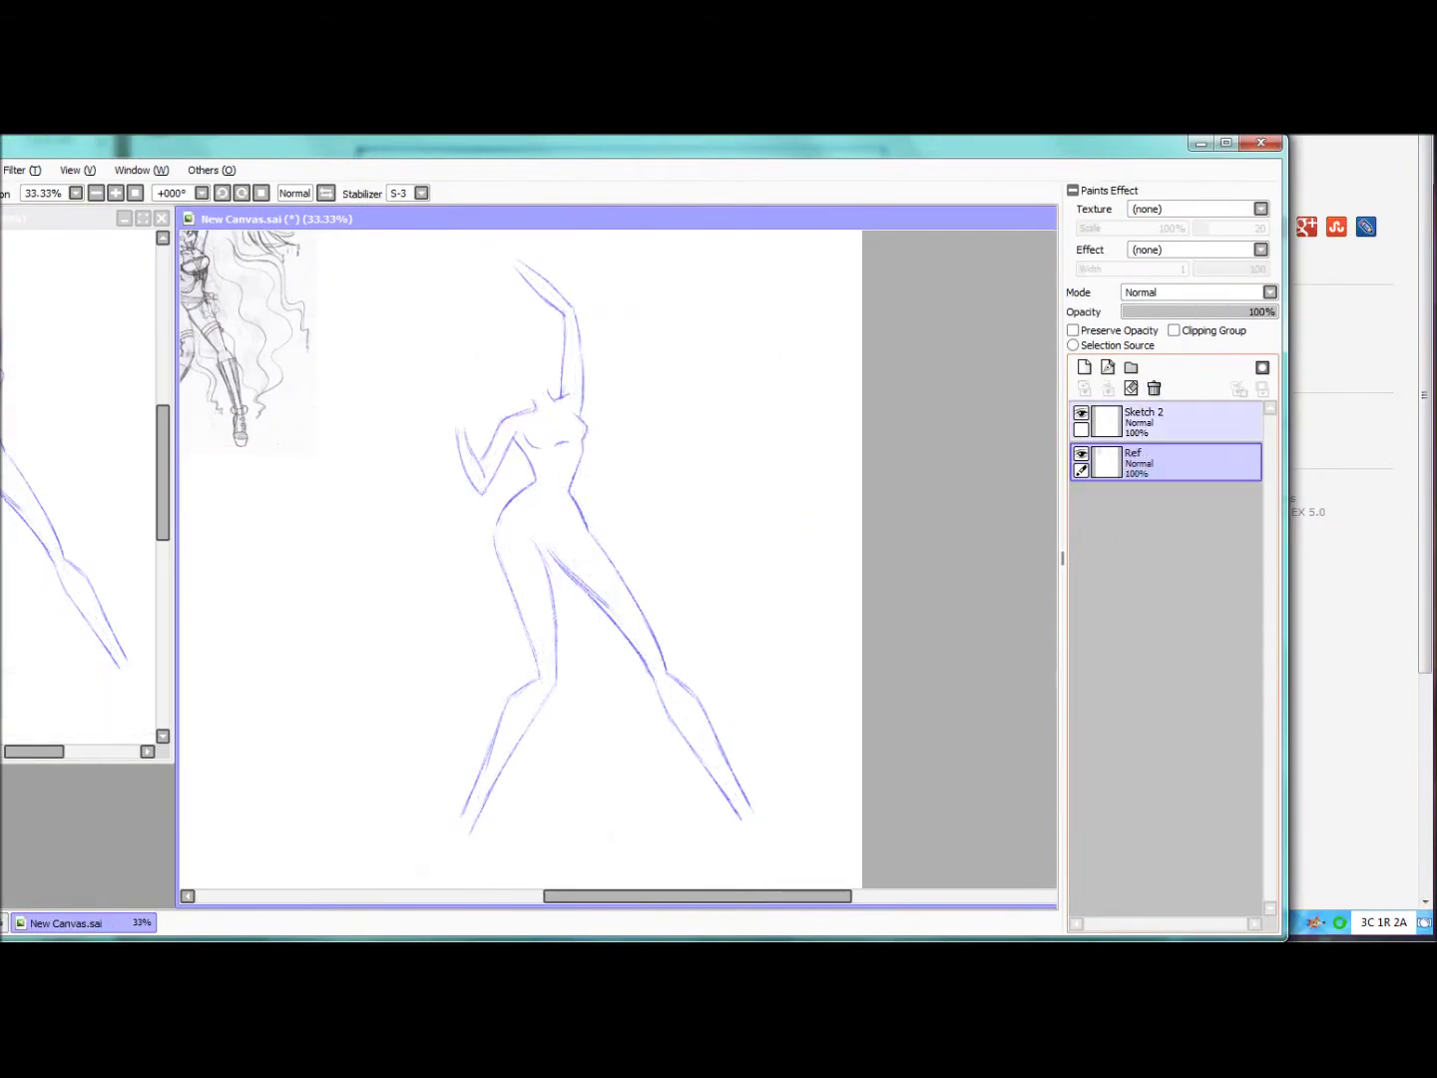
# Step: Duplicate the Sketch 2 layer and recolour the copy's lines bright green with Preserve Opacity on
pyautogui.click(1139, 418)
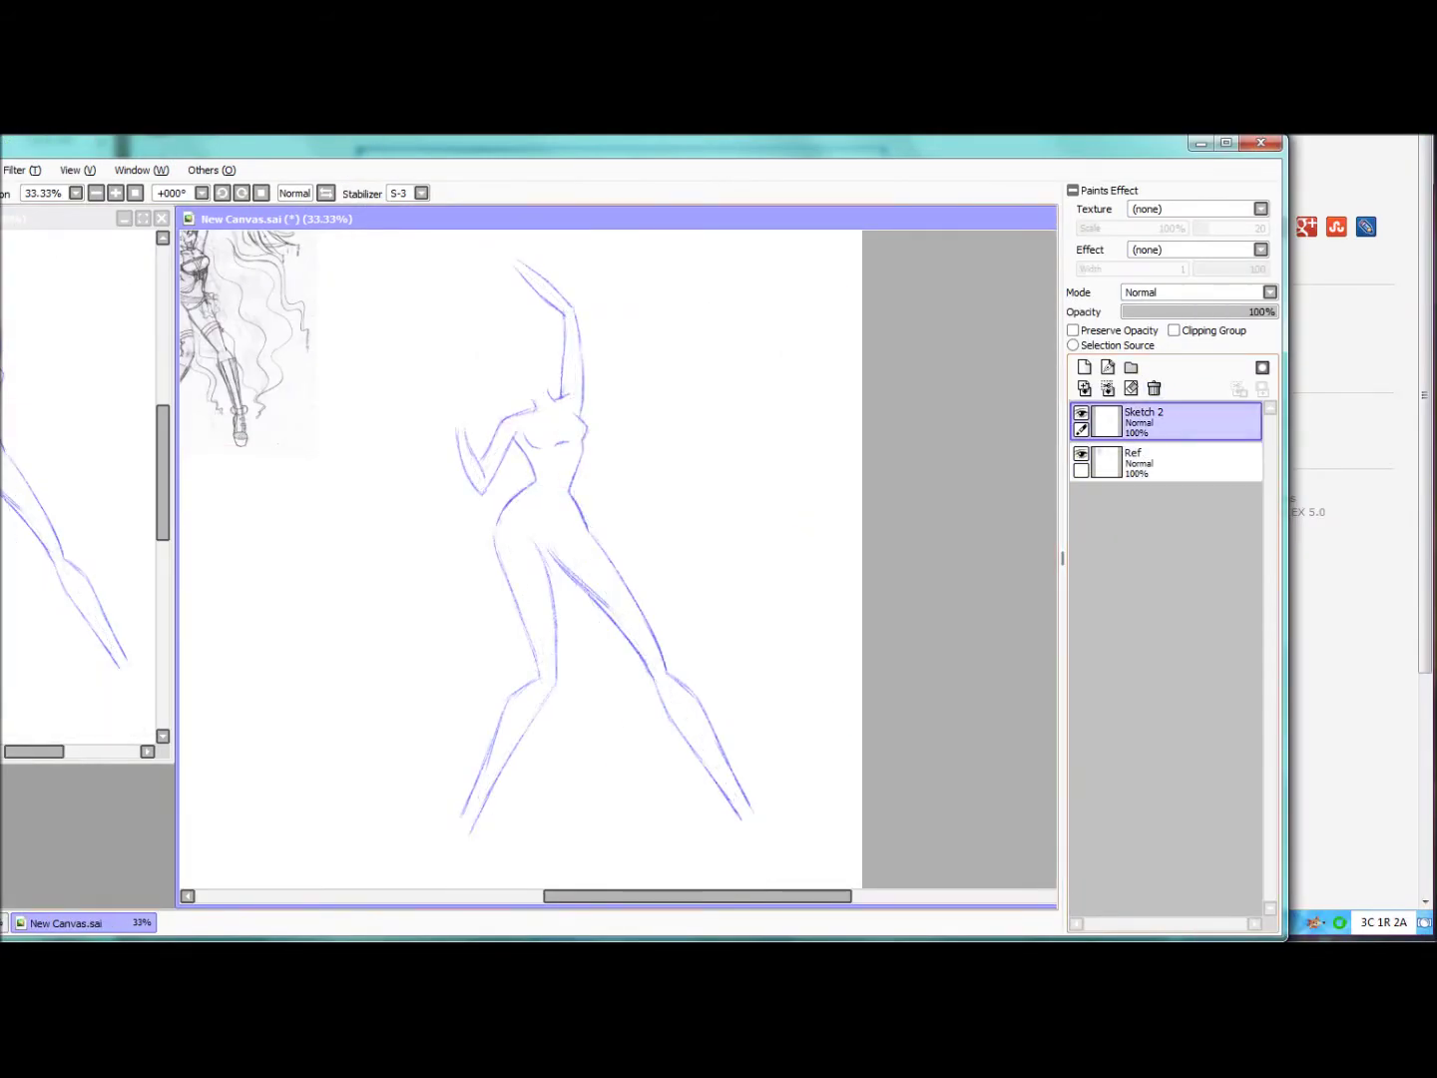
pyautogui.hotkey('alt', 'l')
pyautogui.press('c')
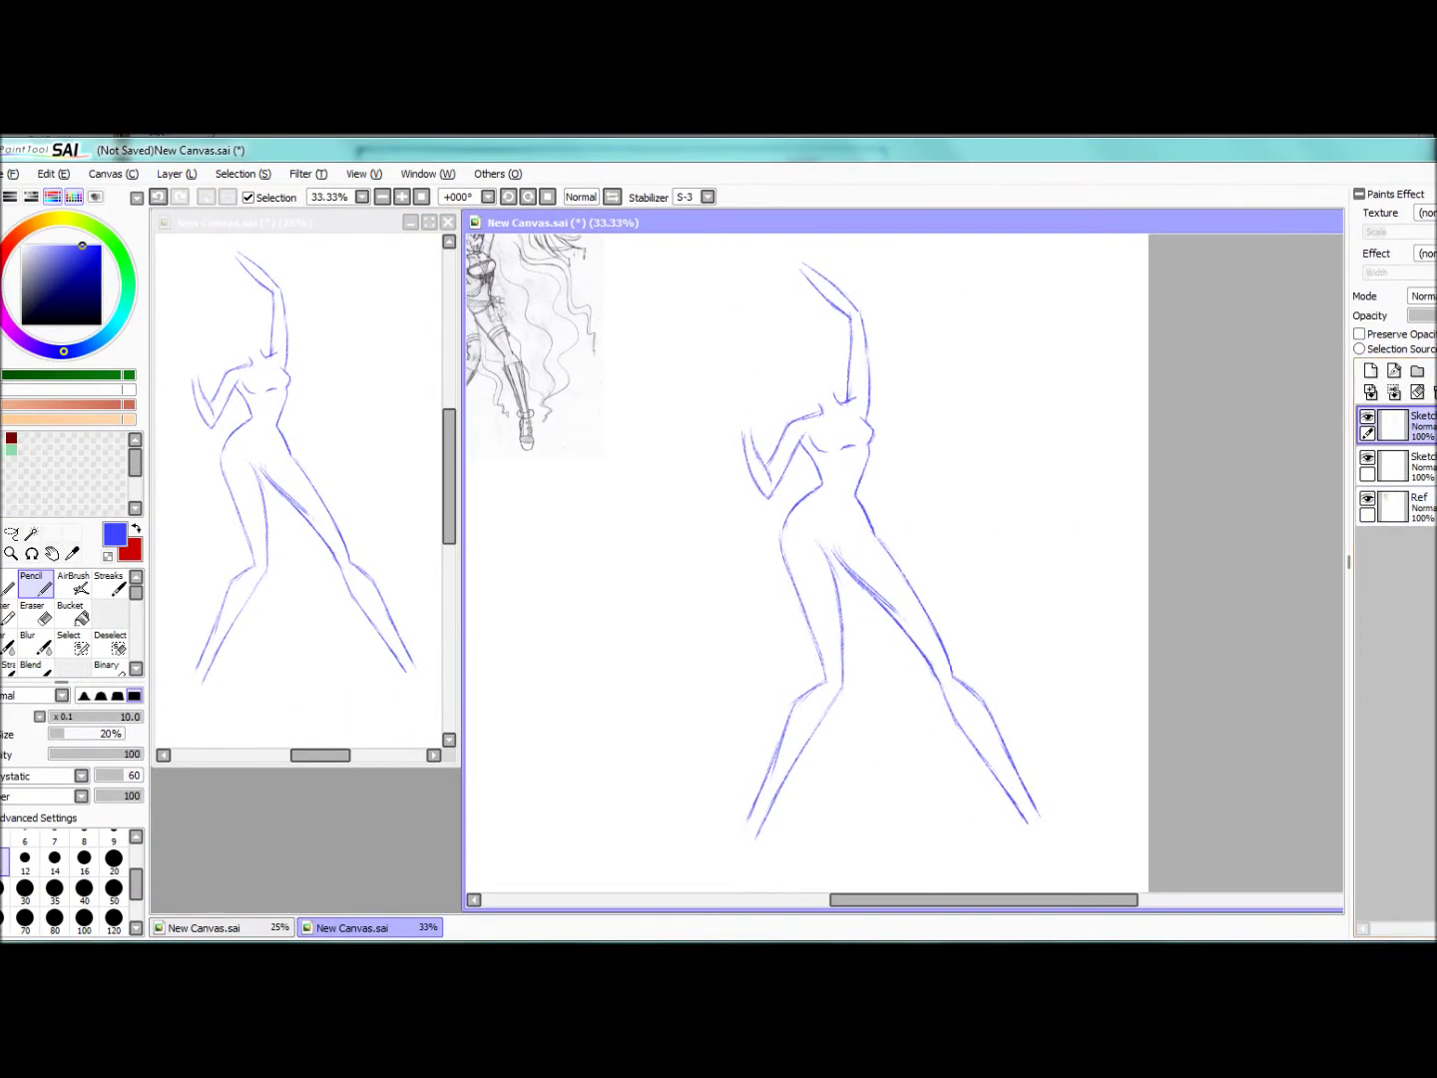
pyautogui.hotkey('ctrl', 'f')
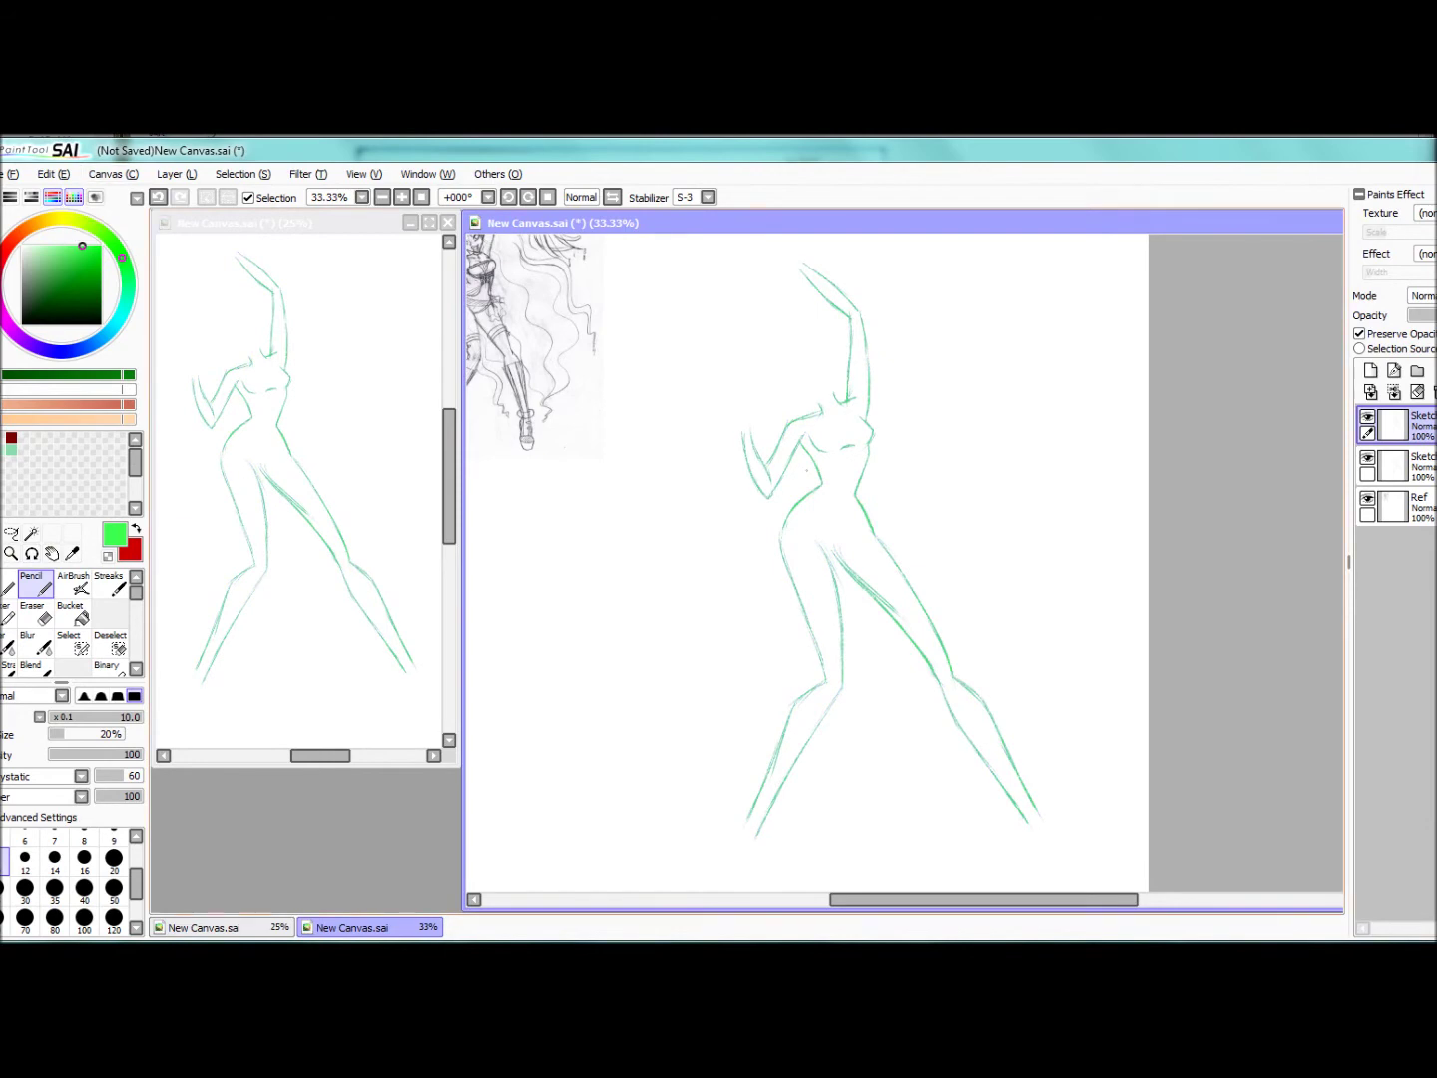
# Step: Paint a selection over the hips and both legs on the green copy, using the Select brush at sizes 100 and 300
pyautogui.click(76, 642)
pyautogui.scroll(1, 759, 396)
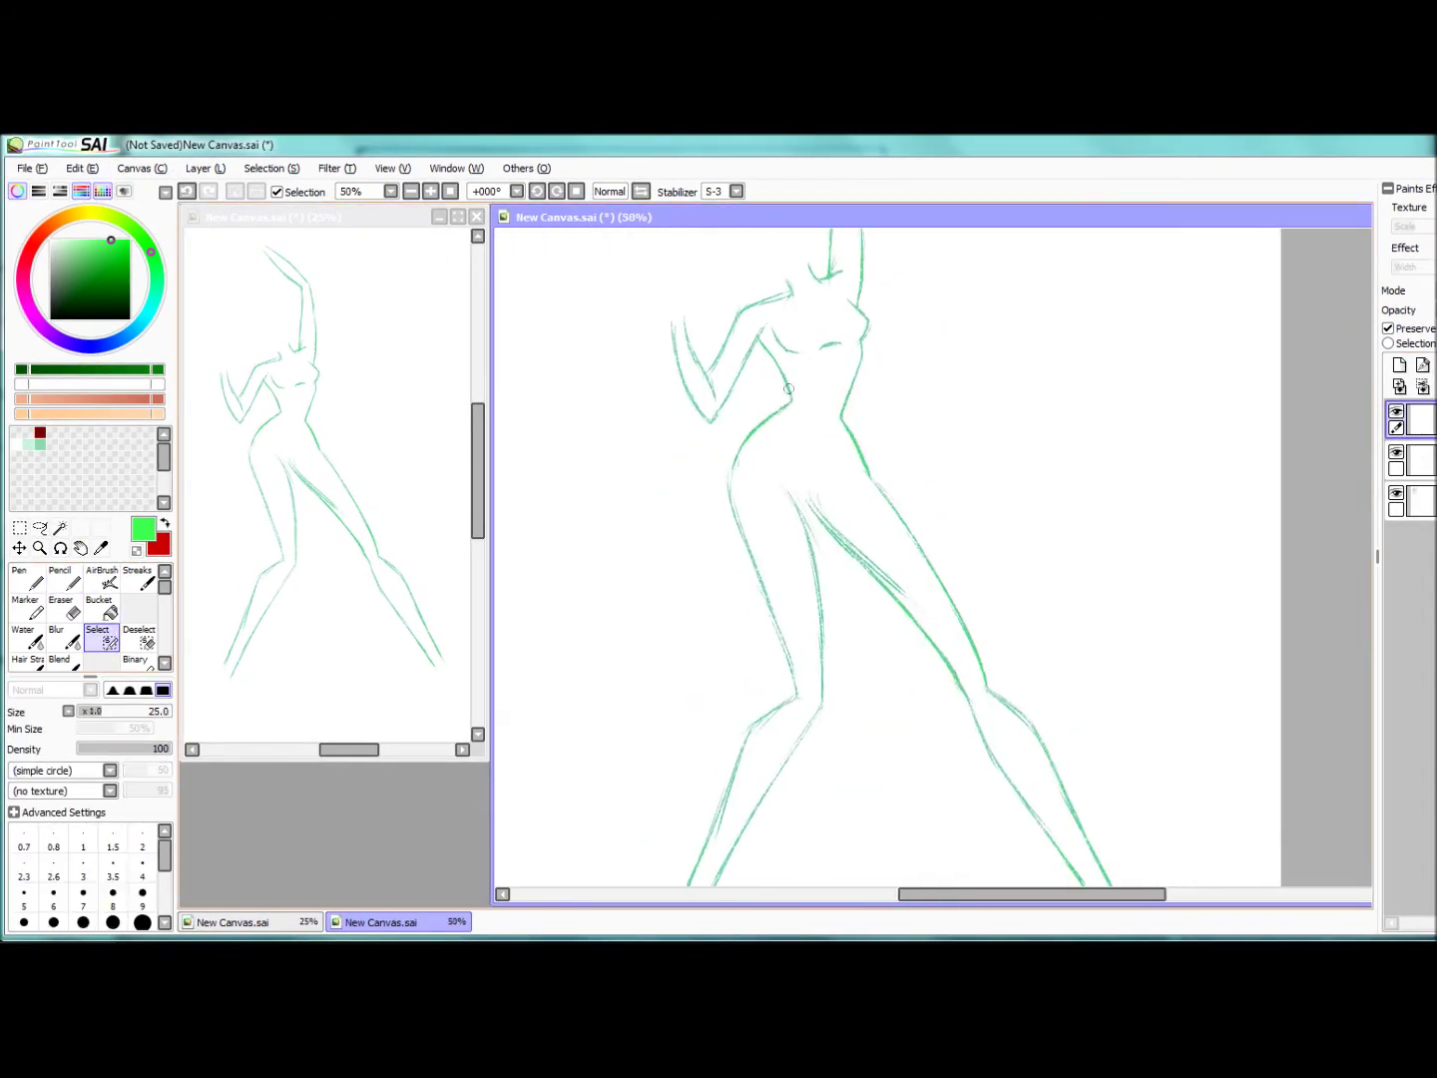
pyautogui.hotkey('ctrl', 'z')
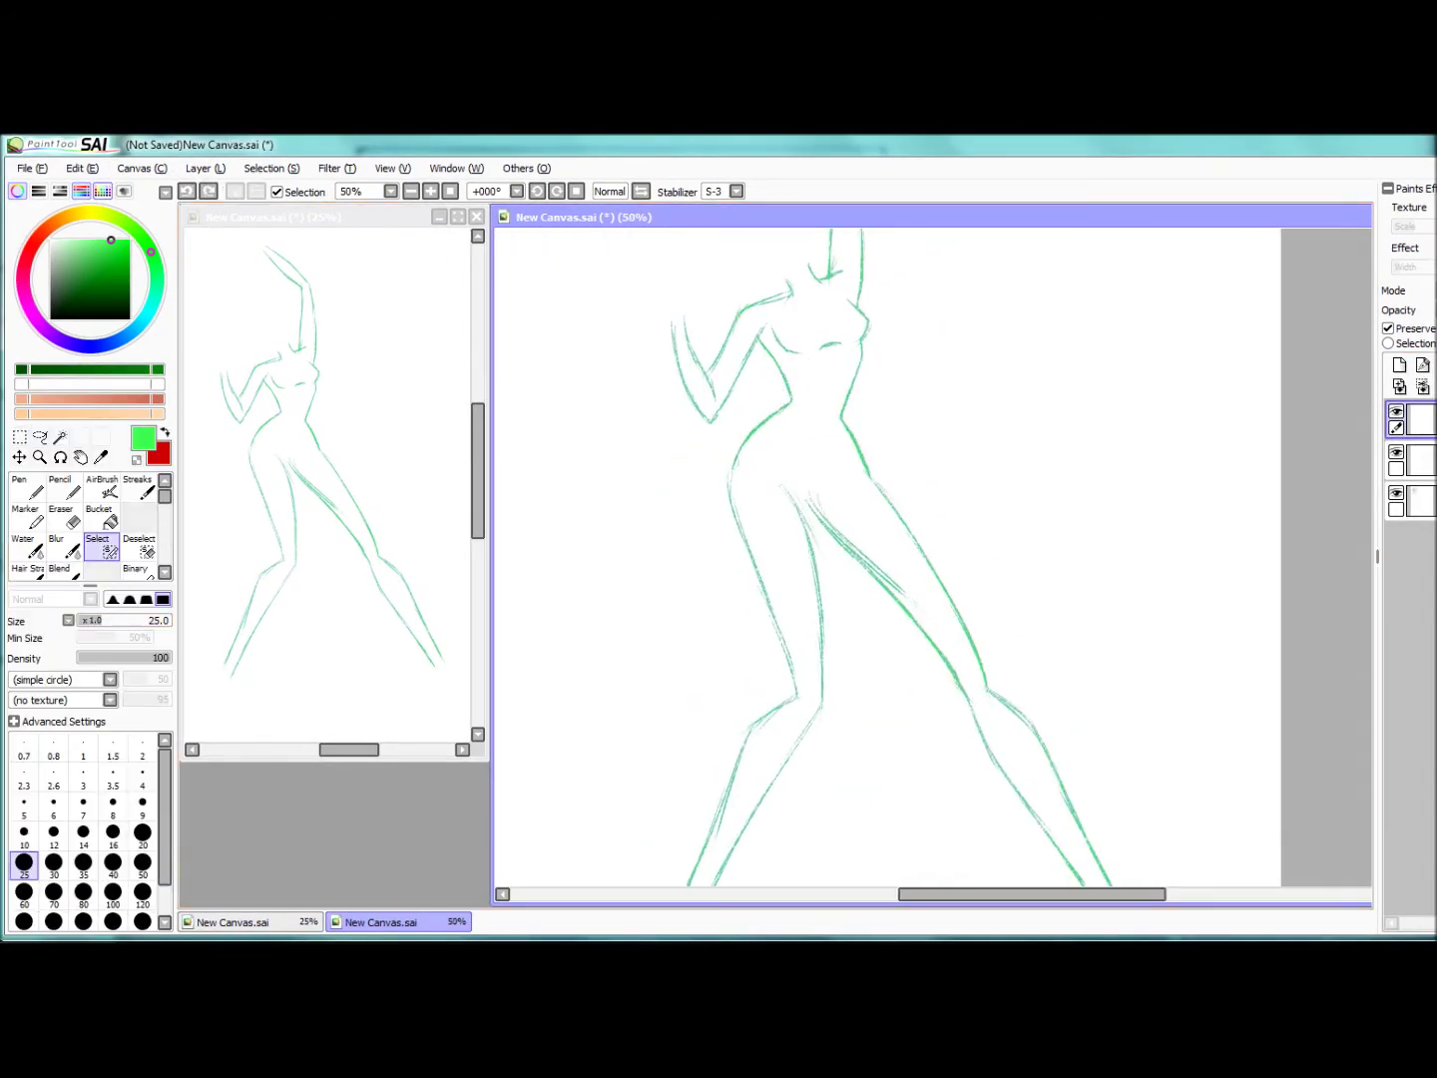
pyautogui.click(112, 851)
pyautogui.moveTo(903, 408)
pyautogui.mouseDown()
pyautogui.moveTo(778, 414)
pyautogui.moveTo(760, 480)
pyautogui.mouseUp()
pyautogui.moveTo(760, 481); pyautogui.dragTo(790, 653)
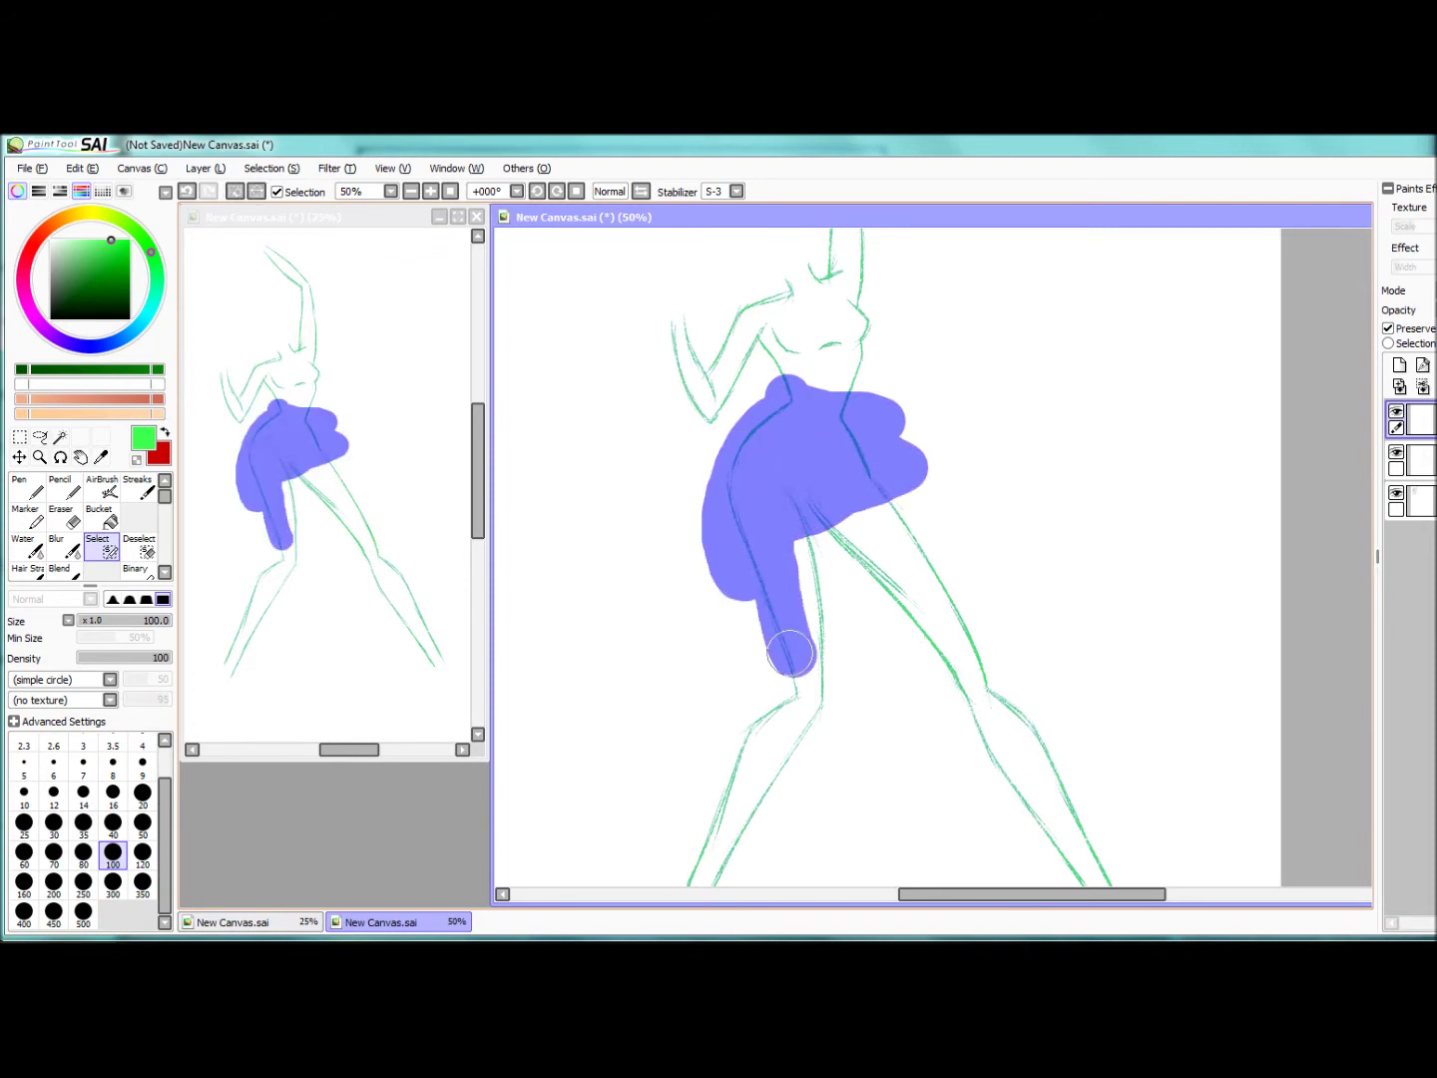
pyautogui.click(112, 881)
pyautogui.moveTo(819, 519); pyautogui.dragTo(962, 674)
pyautogui.moveTo(877, 479); pyautogui.dragTo(1075, 689)
pyautogui.moveTo(632, 359); pyautogui.dragTo(529, 719)
pyautogui.scroll(-2, 759, 559)
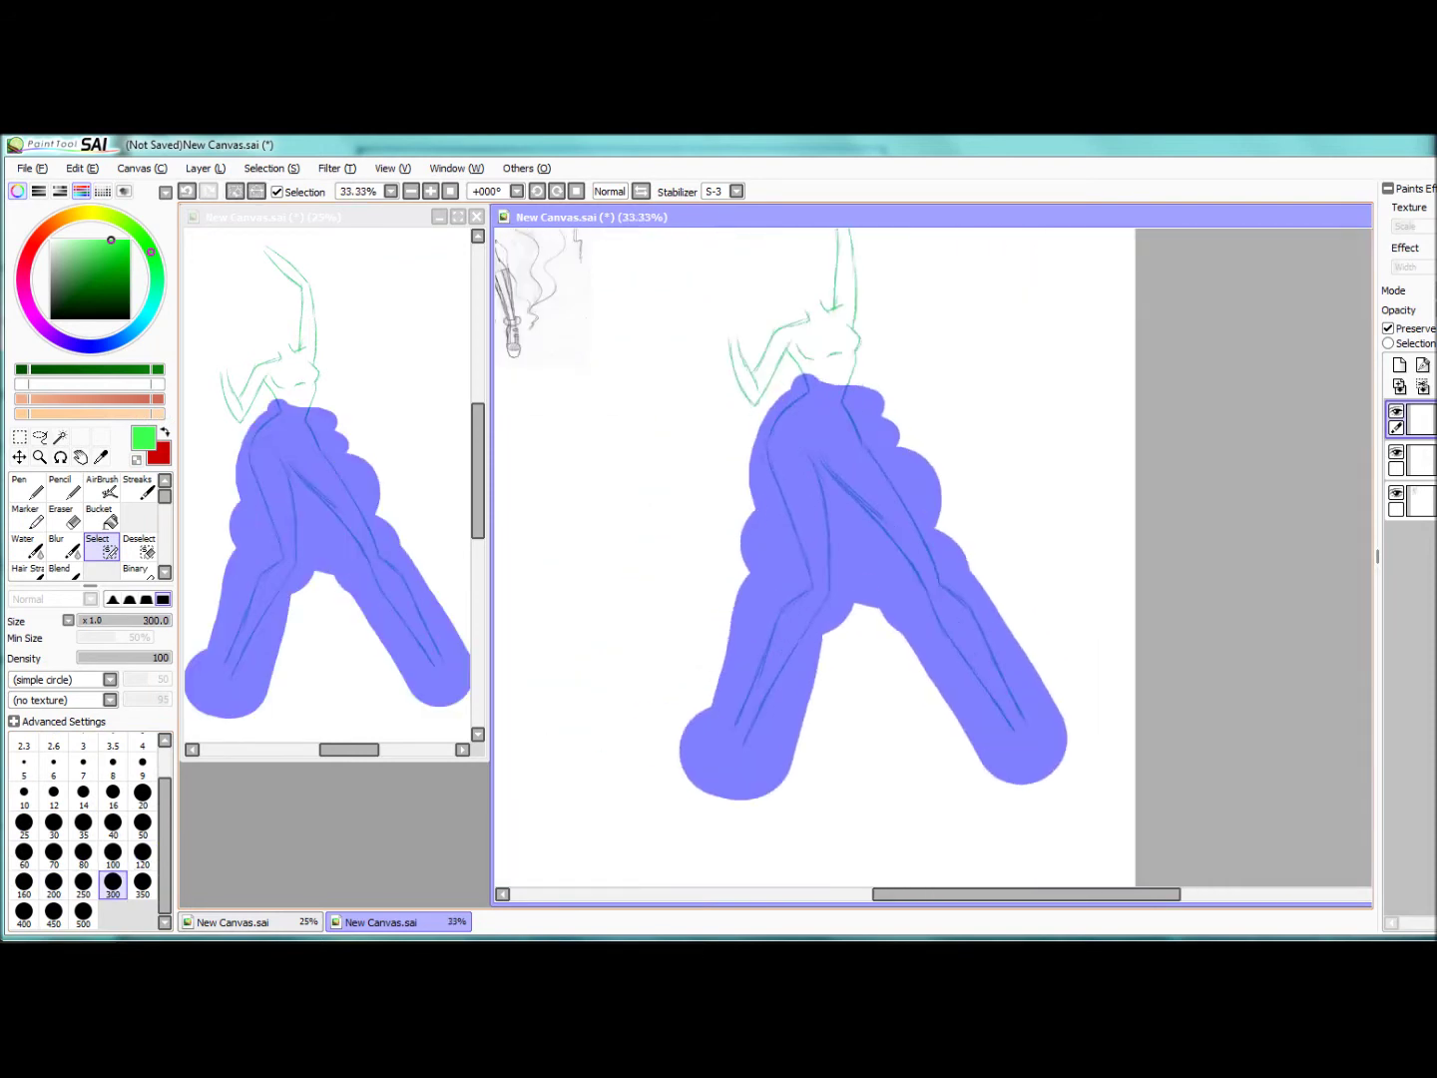
# Step: Move the selected hips and legs slightly down to lengthen the torso, and clear the selection
pyautogui.press('ctrl')
pyautogui.scroll(1, 933, 559)
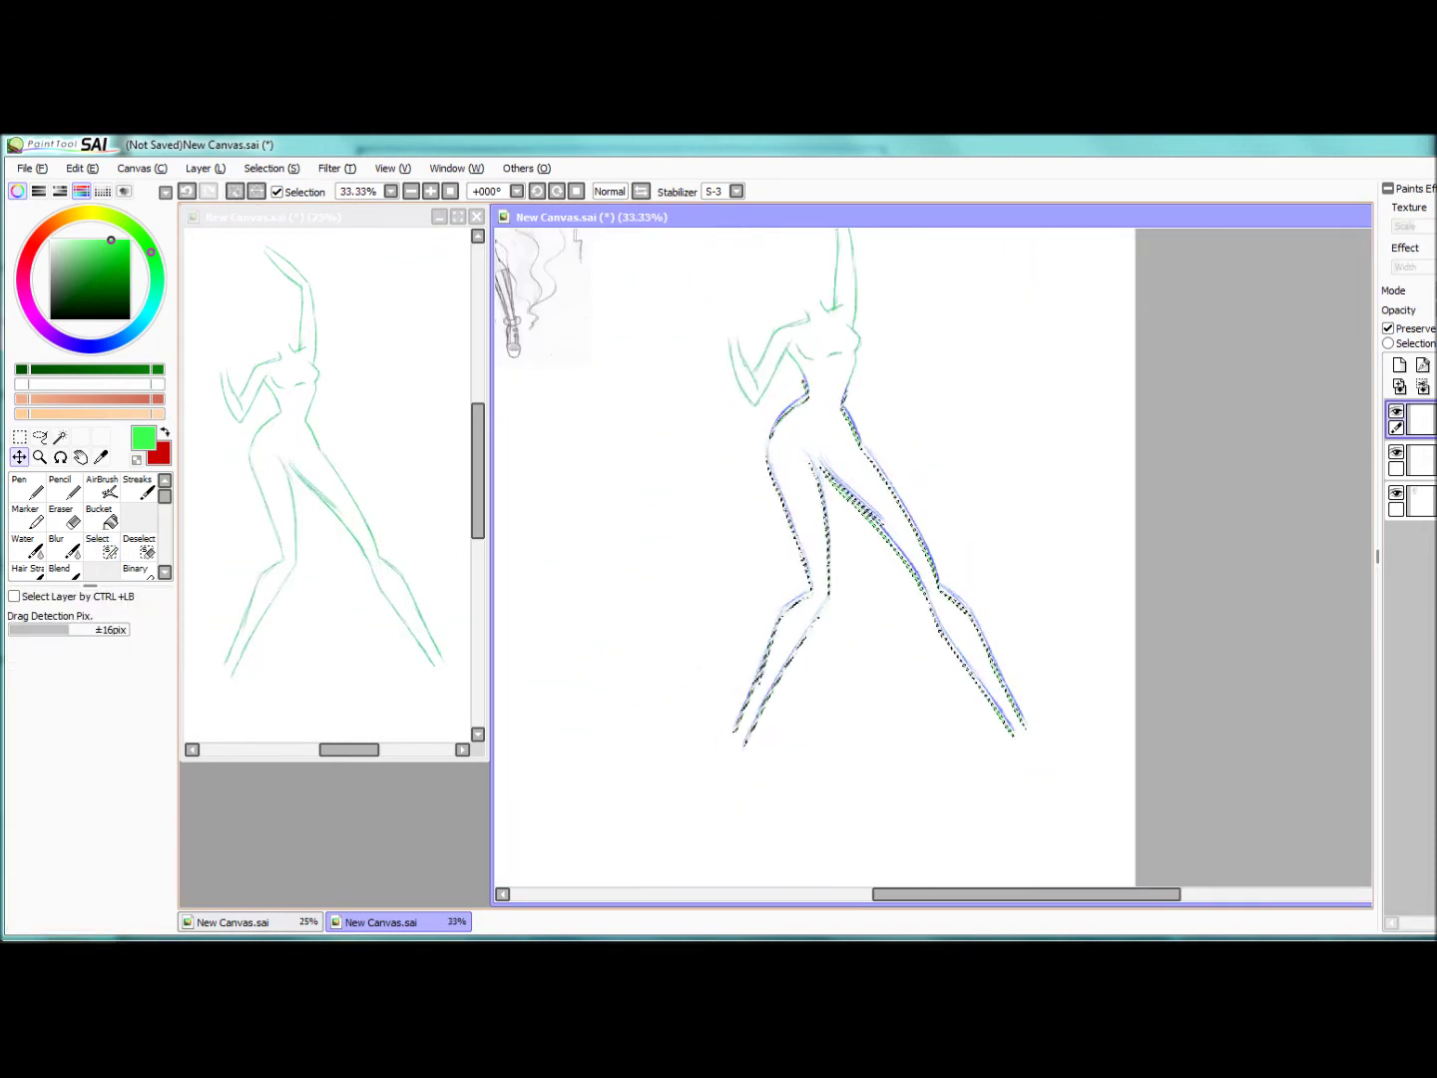
pyautogui.hotkey('ctrl', 'd')
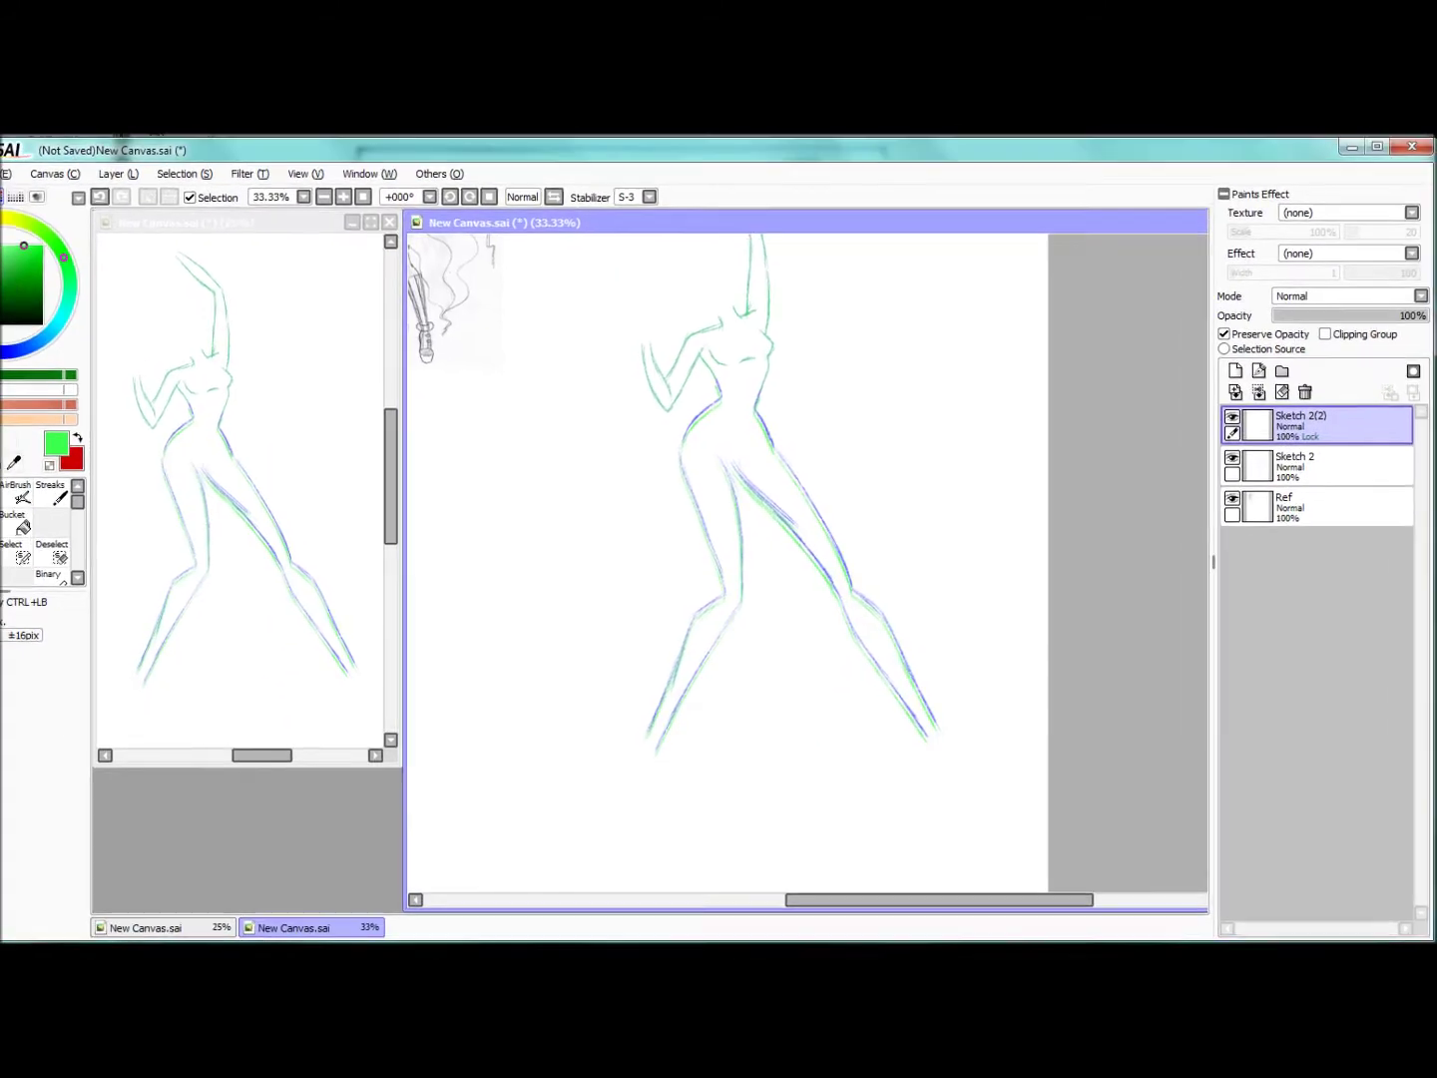
# Step: Fade the Sketch 2 layer to 19% opacity and recolour the lines of its copy a darker green
pyautogui.click(1297, 459)
pyautogui.moveTo(1423, 309); pyautogui.dragTo(1359, 310)
pyautogui.click(1298, 417)
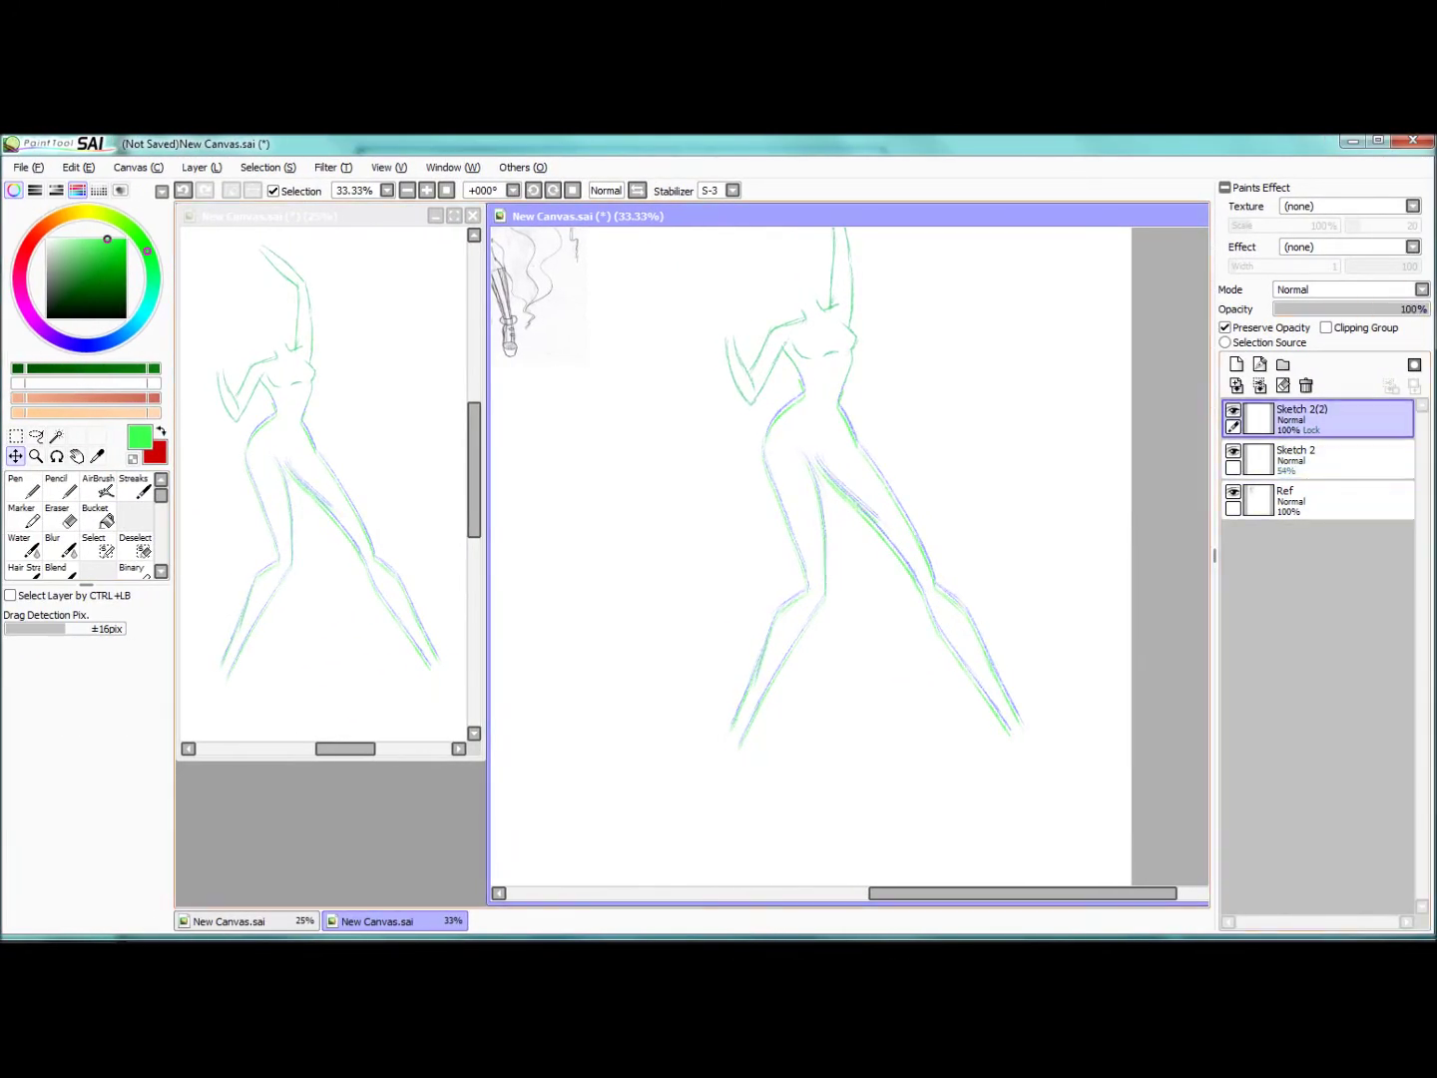
pyautogui.hscroll(1, 848, 550)
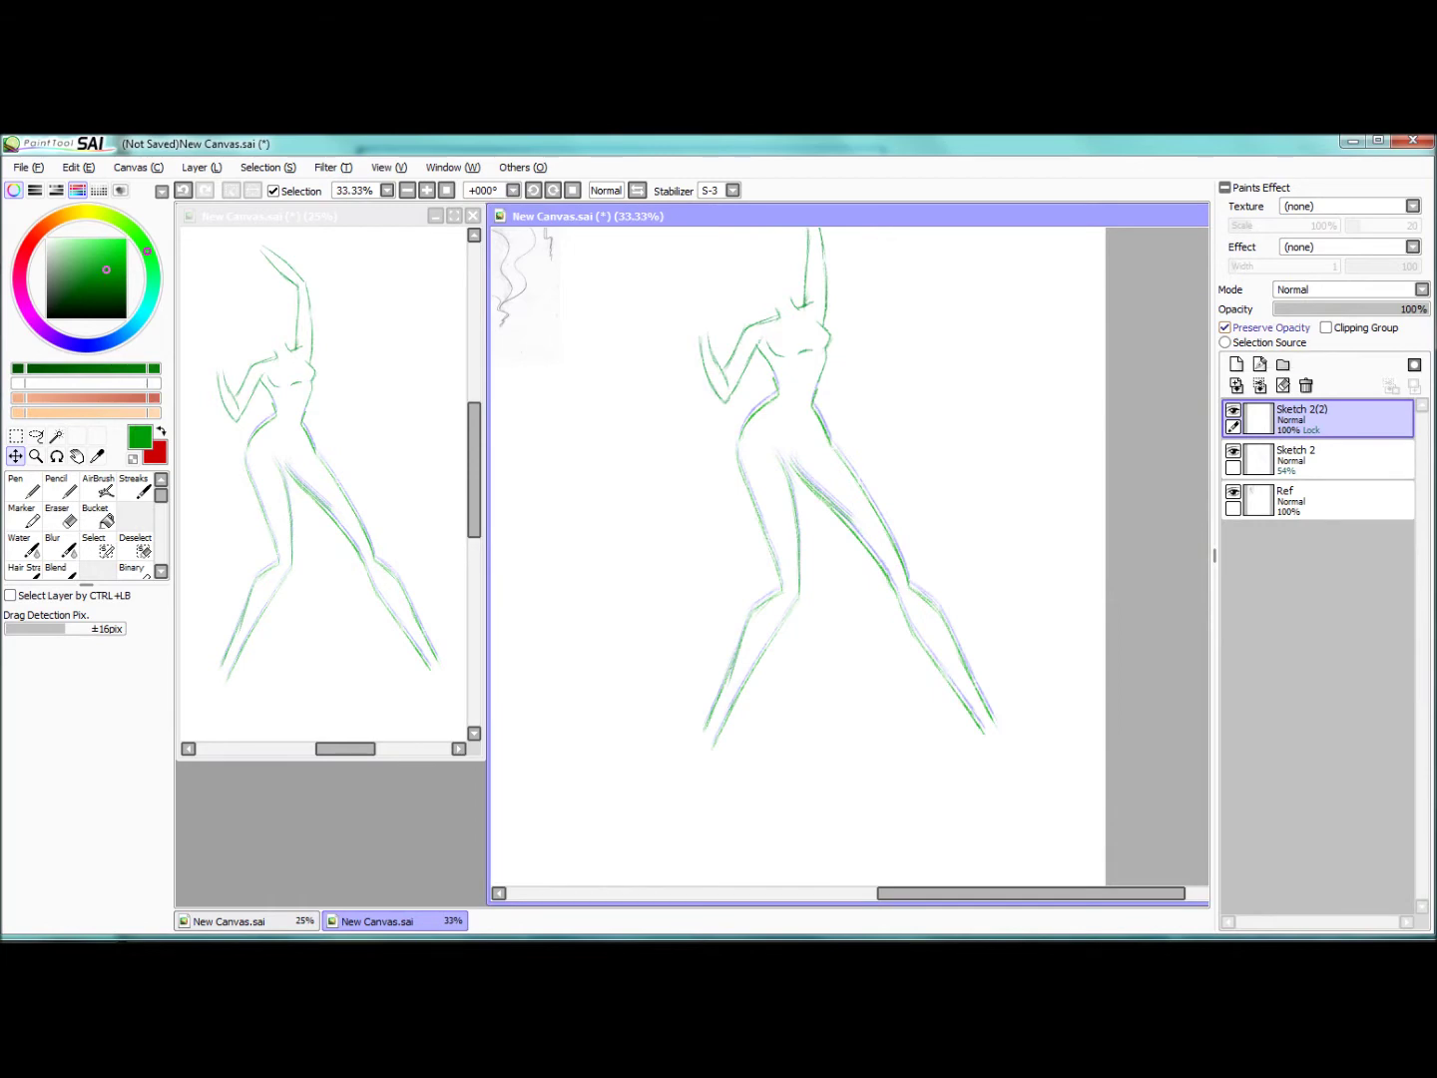
pyautogui.click(1298, 459)
pyautogui.moveTo(1357, 309); pyautogui.dragTo(1303, 309)
# Step: On Sketch 2(2), redraw both sides of the waist with the green pencil to close the gaps, and erase the doubled line
pyautogui.scroll(4, 749, 366)
pyautogui.press('n')
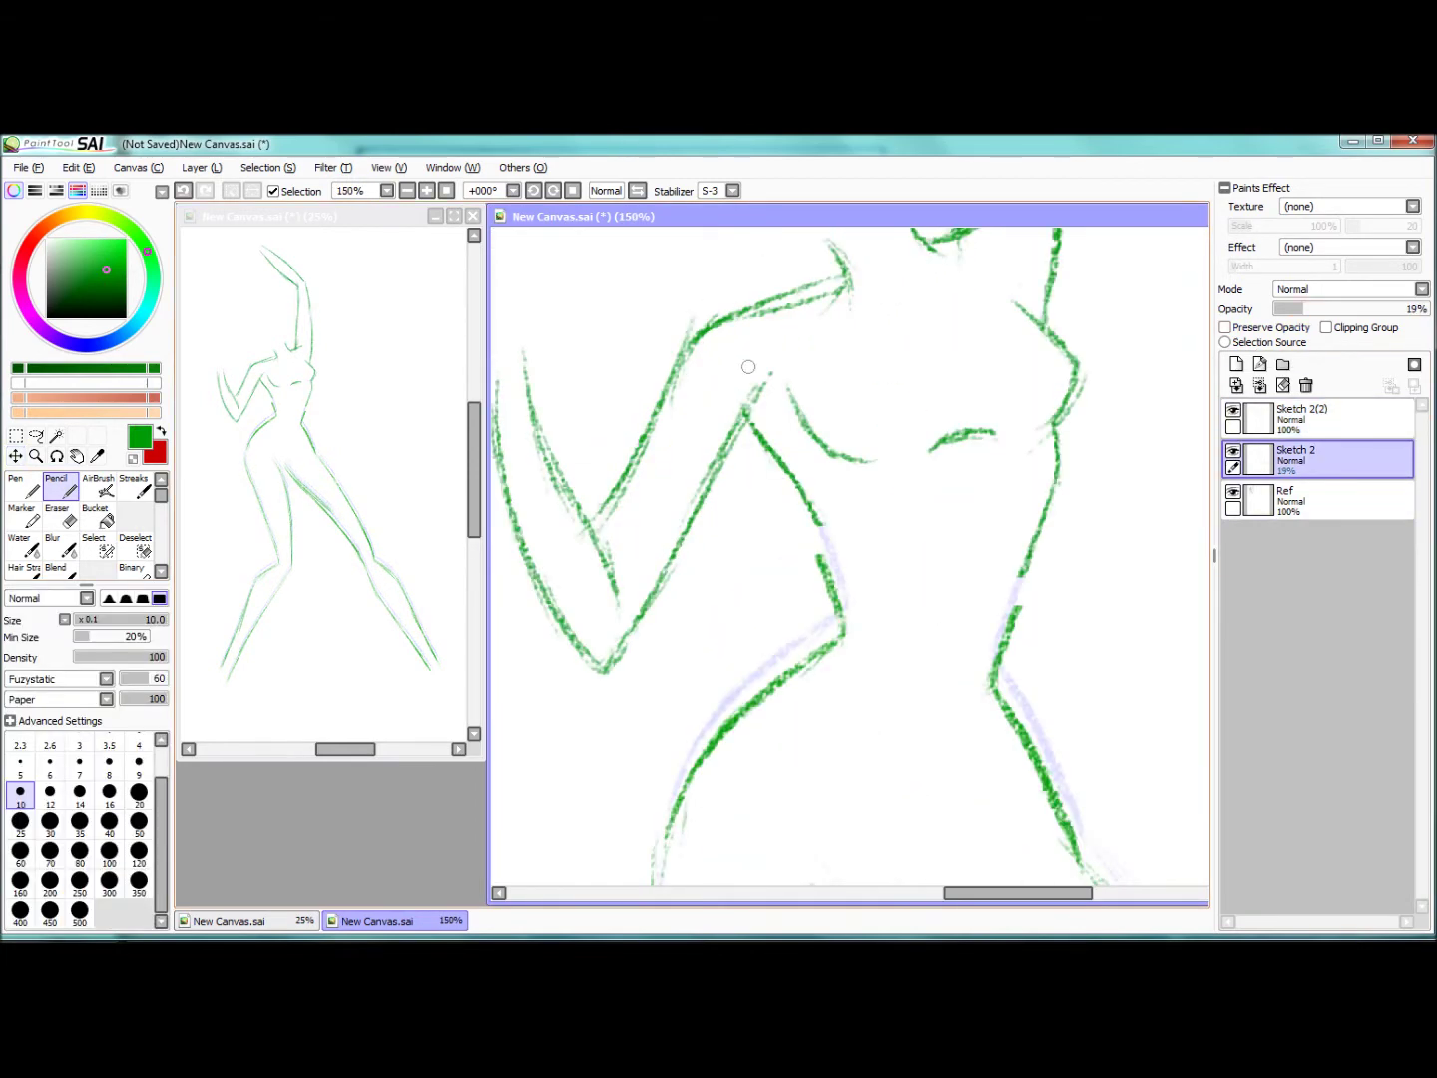
pyautogui.click(1298, 418)
pyautogui.moveTo(767, 452); pyautogui.dragTo(838, 620)
pyautogui.moveTo(1064, 427); pyautogui.dragTo(979, 673)
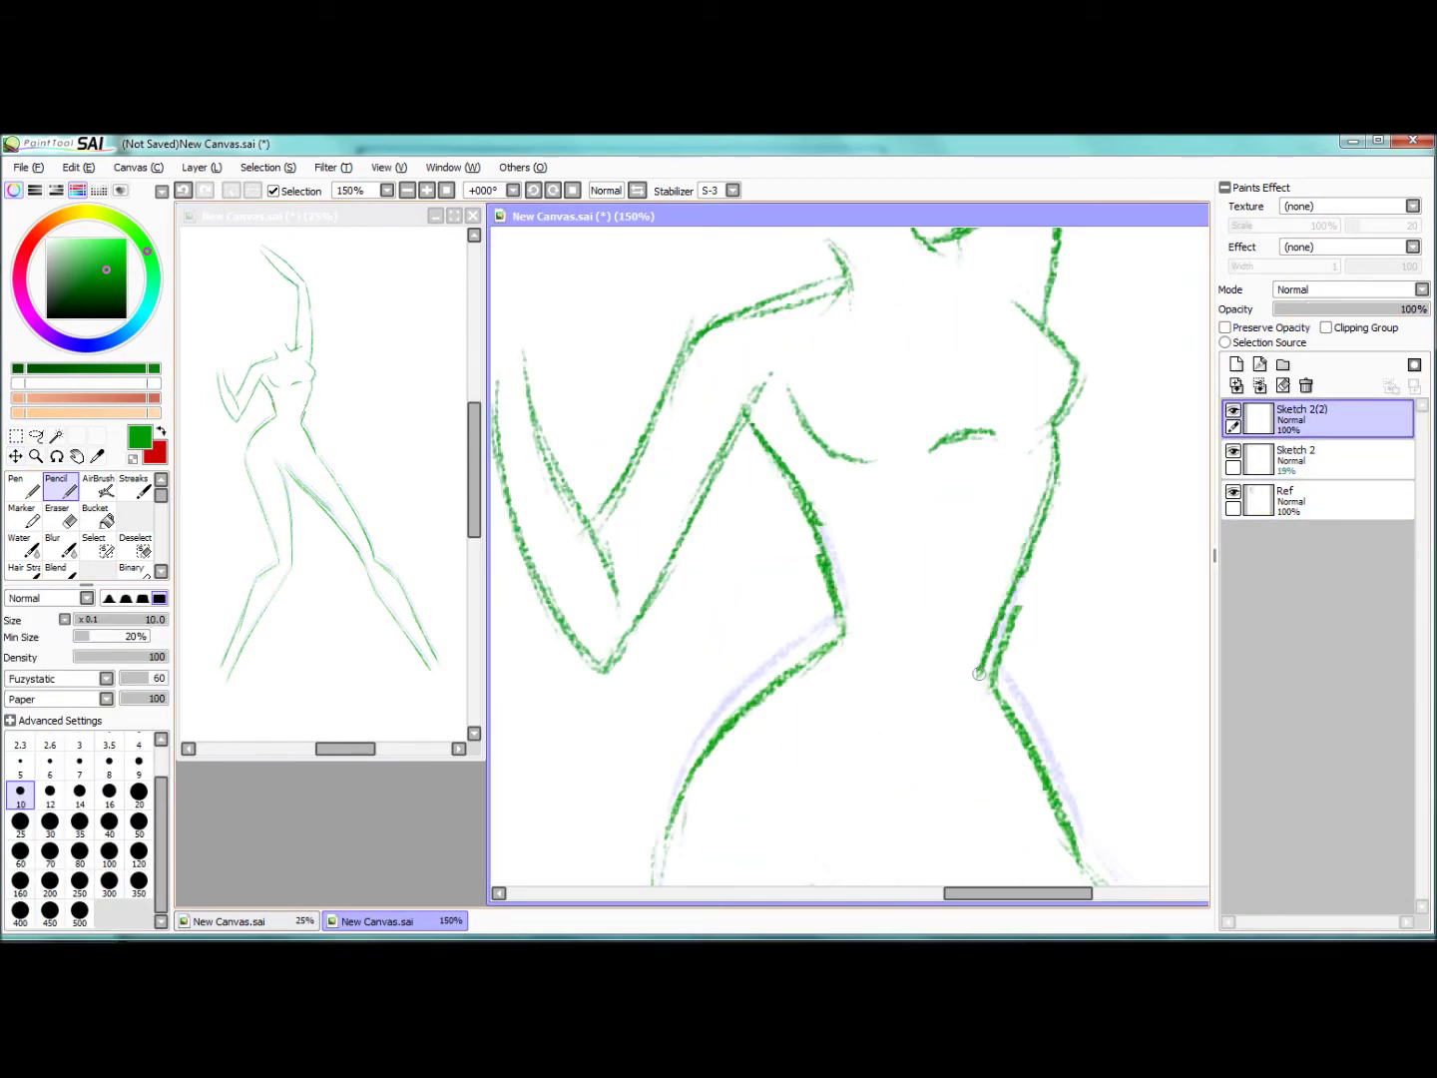
pyautogui.press('e')
pyautogui.scroll(-4, 795, 594)
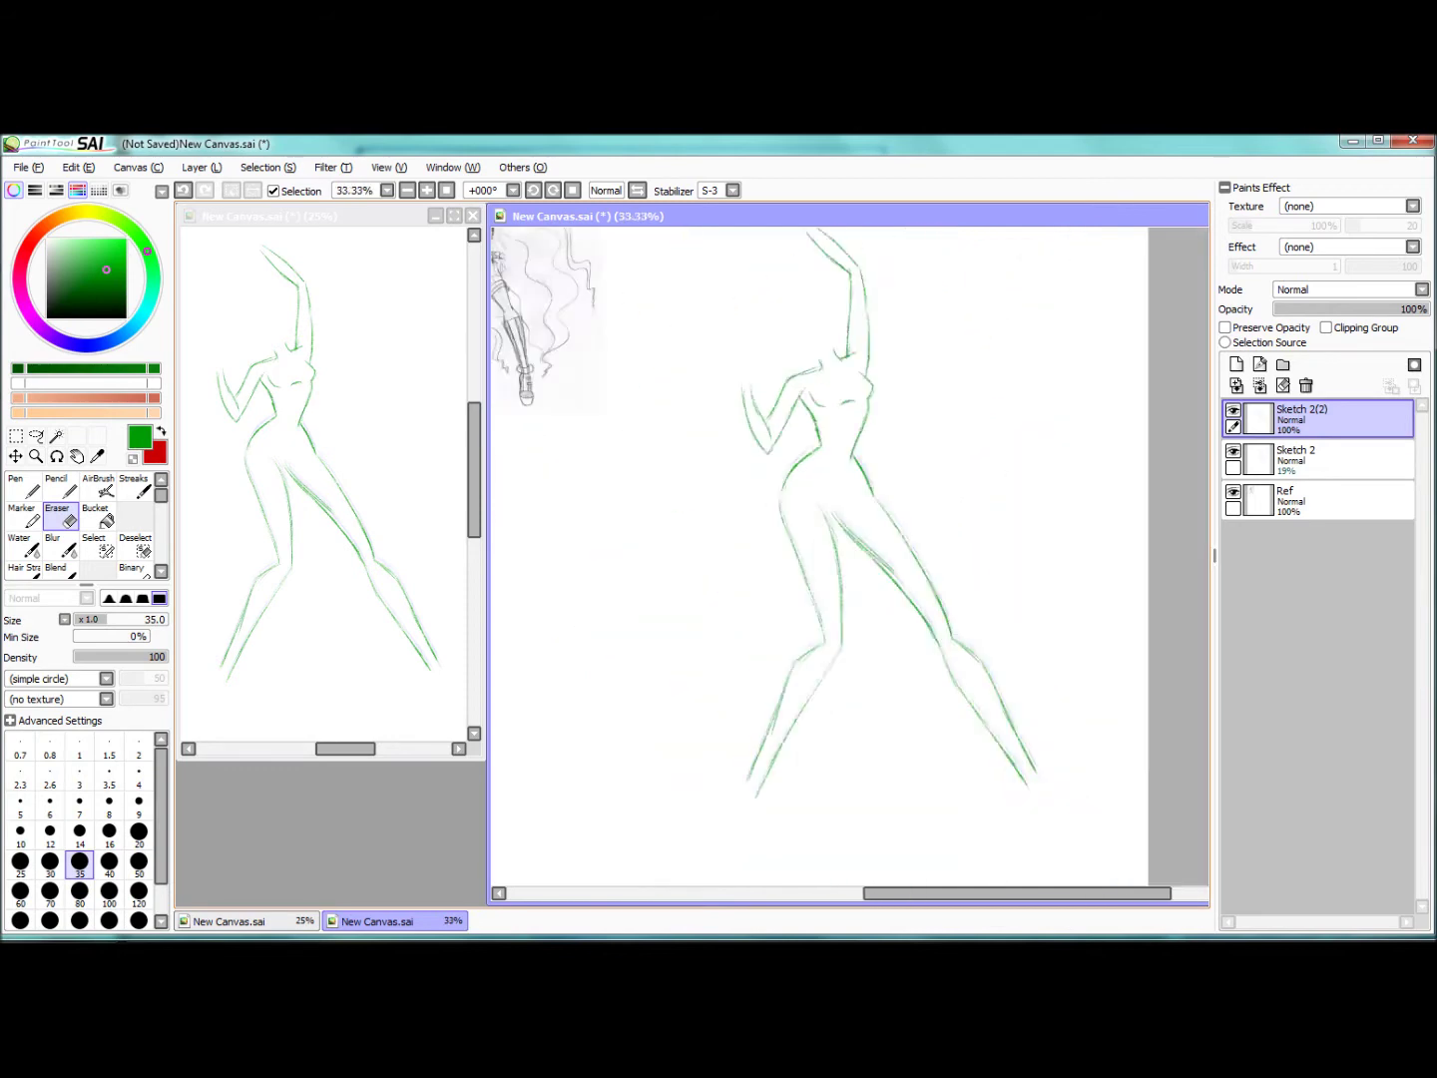
# Step: Refine the thigh outlines by erasing stray lines and redrawing, and add green curves where both legs join the pelvis
pyautogui.scroll(1, 919, 381)
pyautogui.press('n')
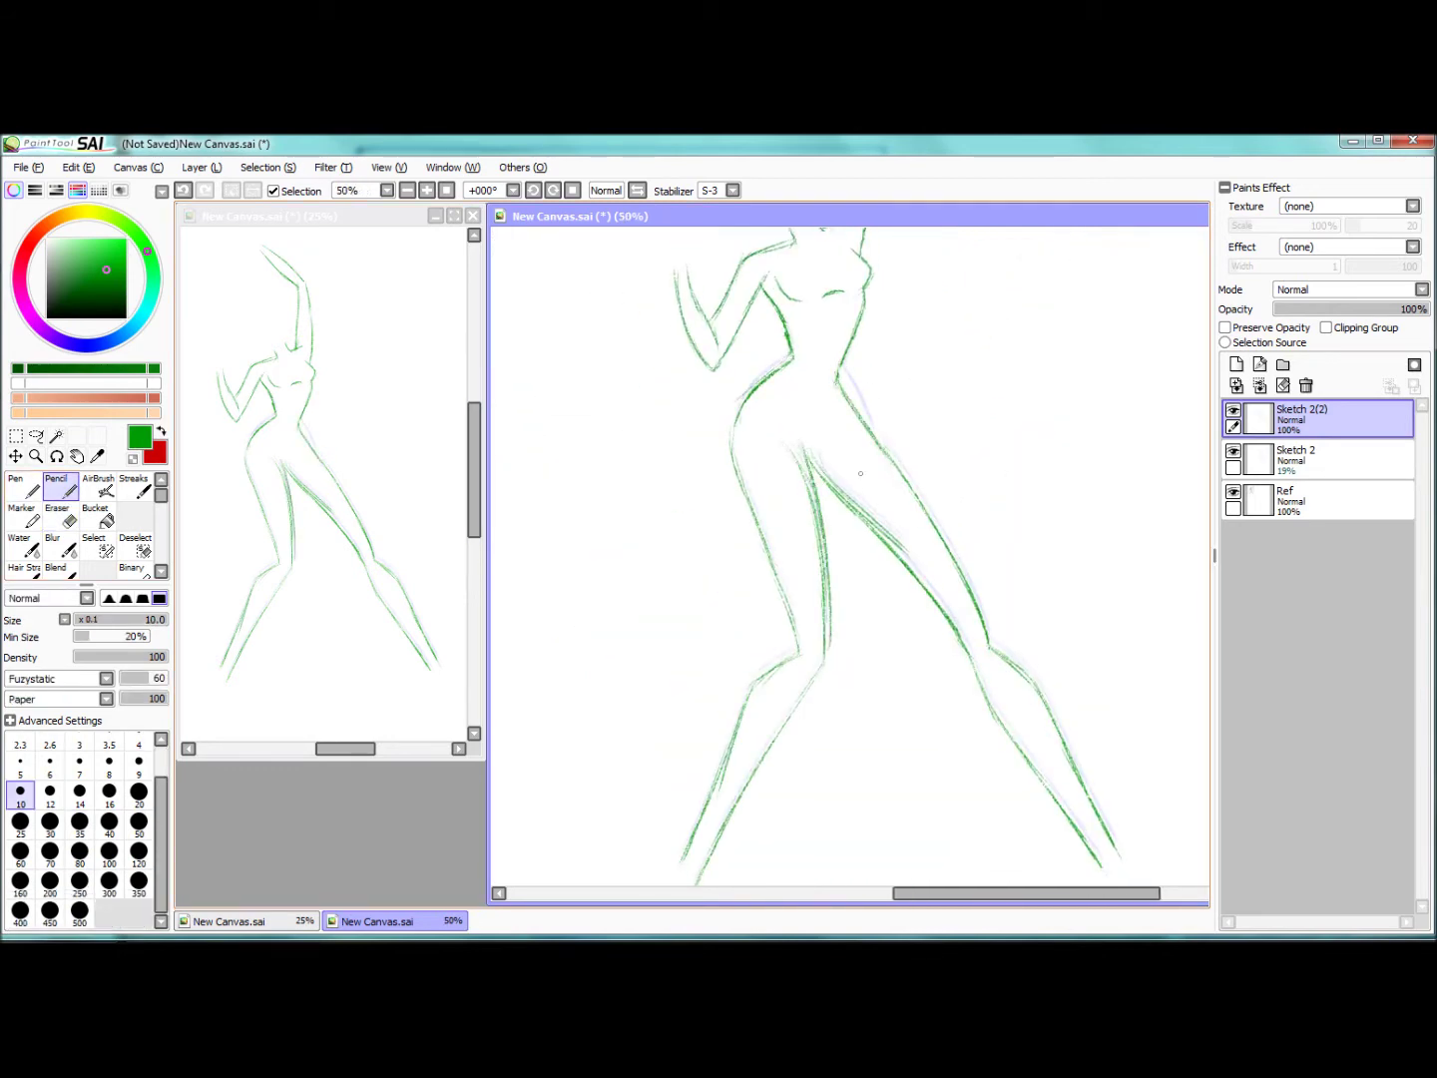
pyautogui.press('e')
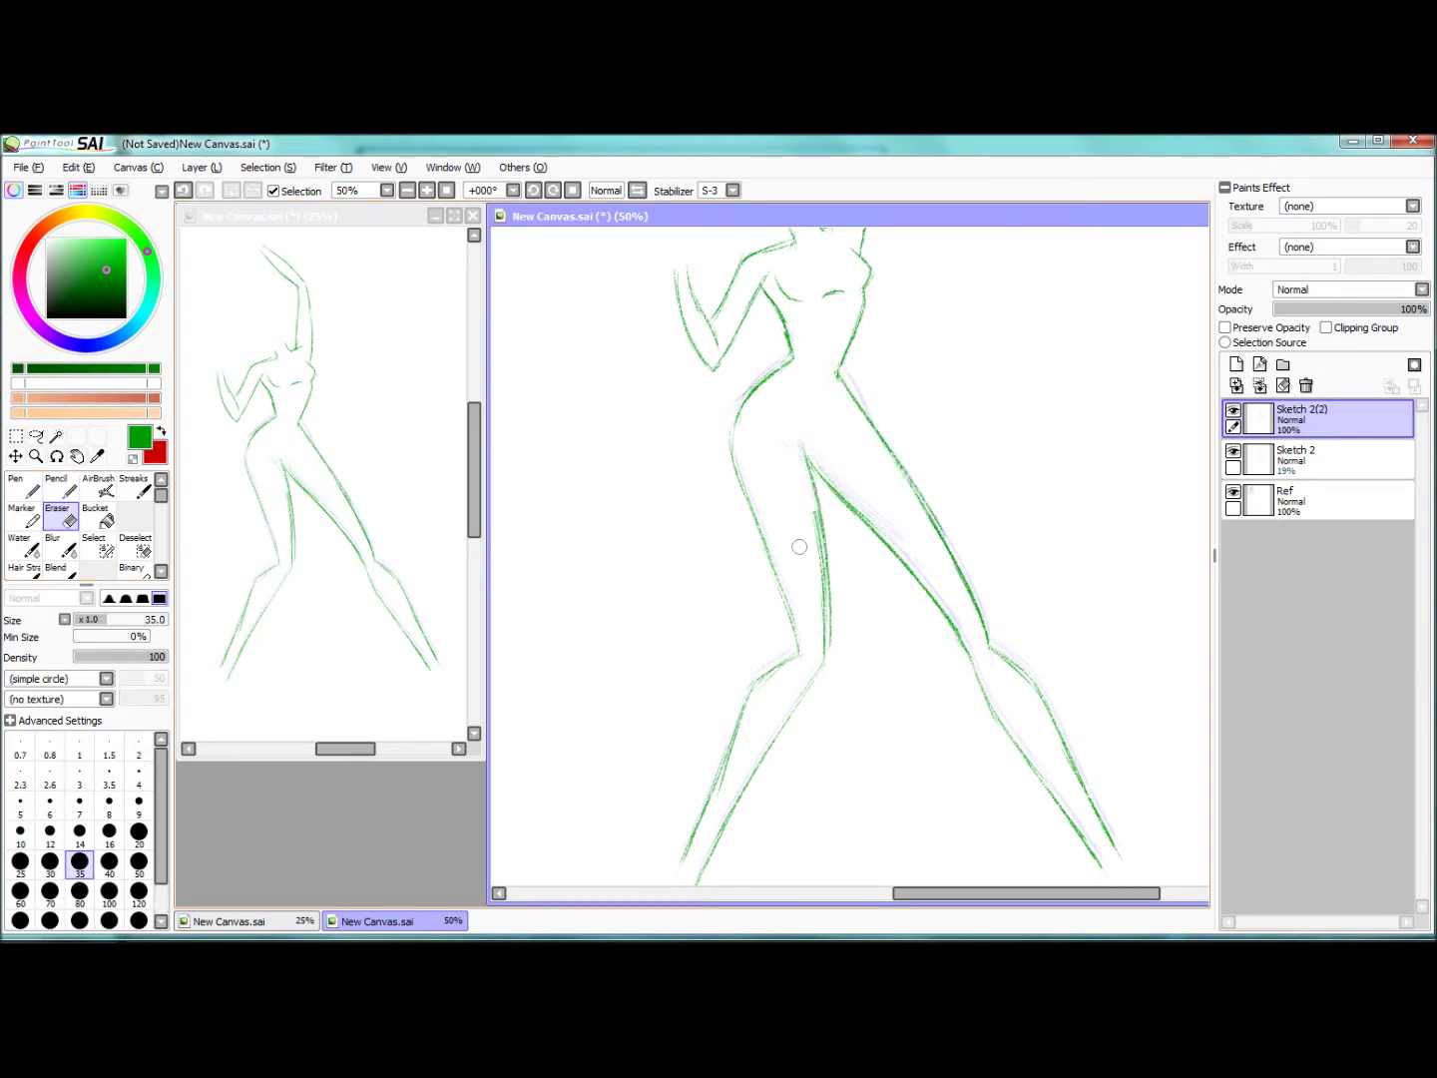
pyautogui.press('n')
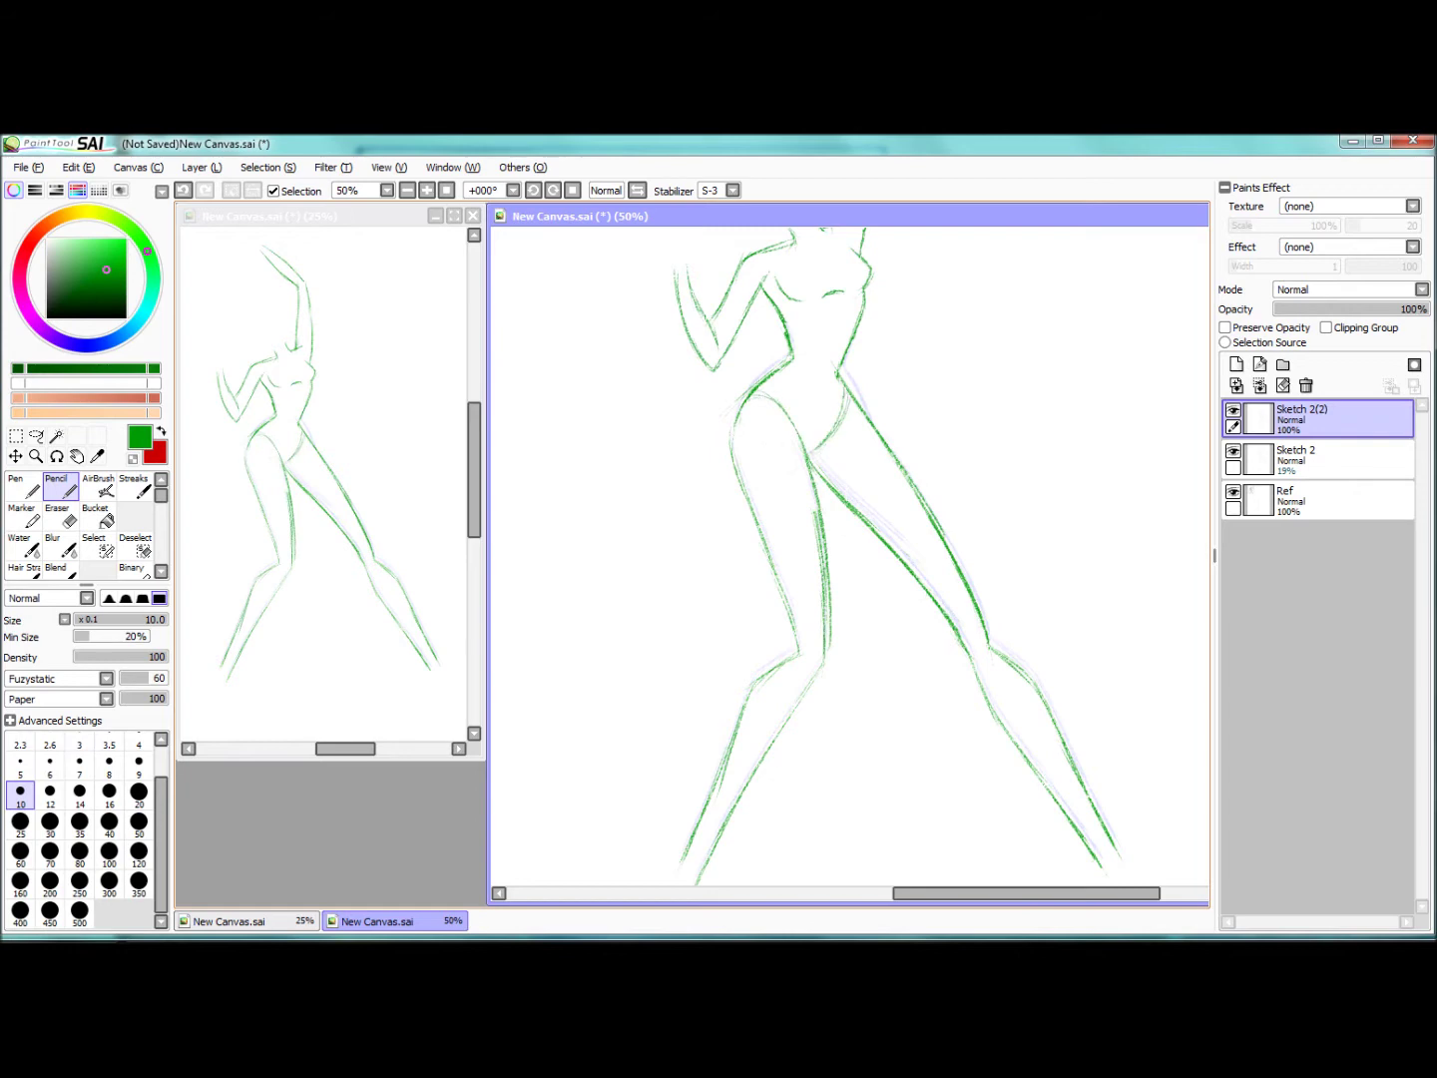
# Step: Erase the line where the neck meets the raised arm, and redraw the neck base and both edges of that upper arm
pyautogui.hotkey('ctrl', '+')
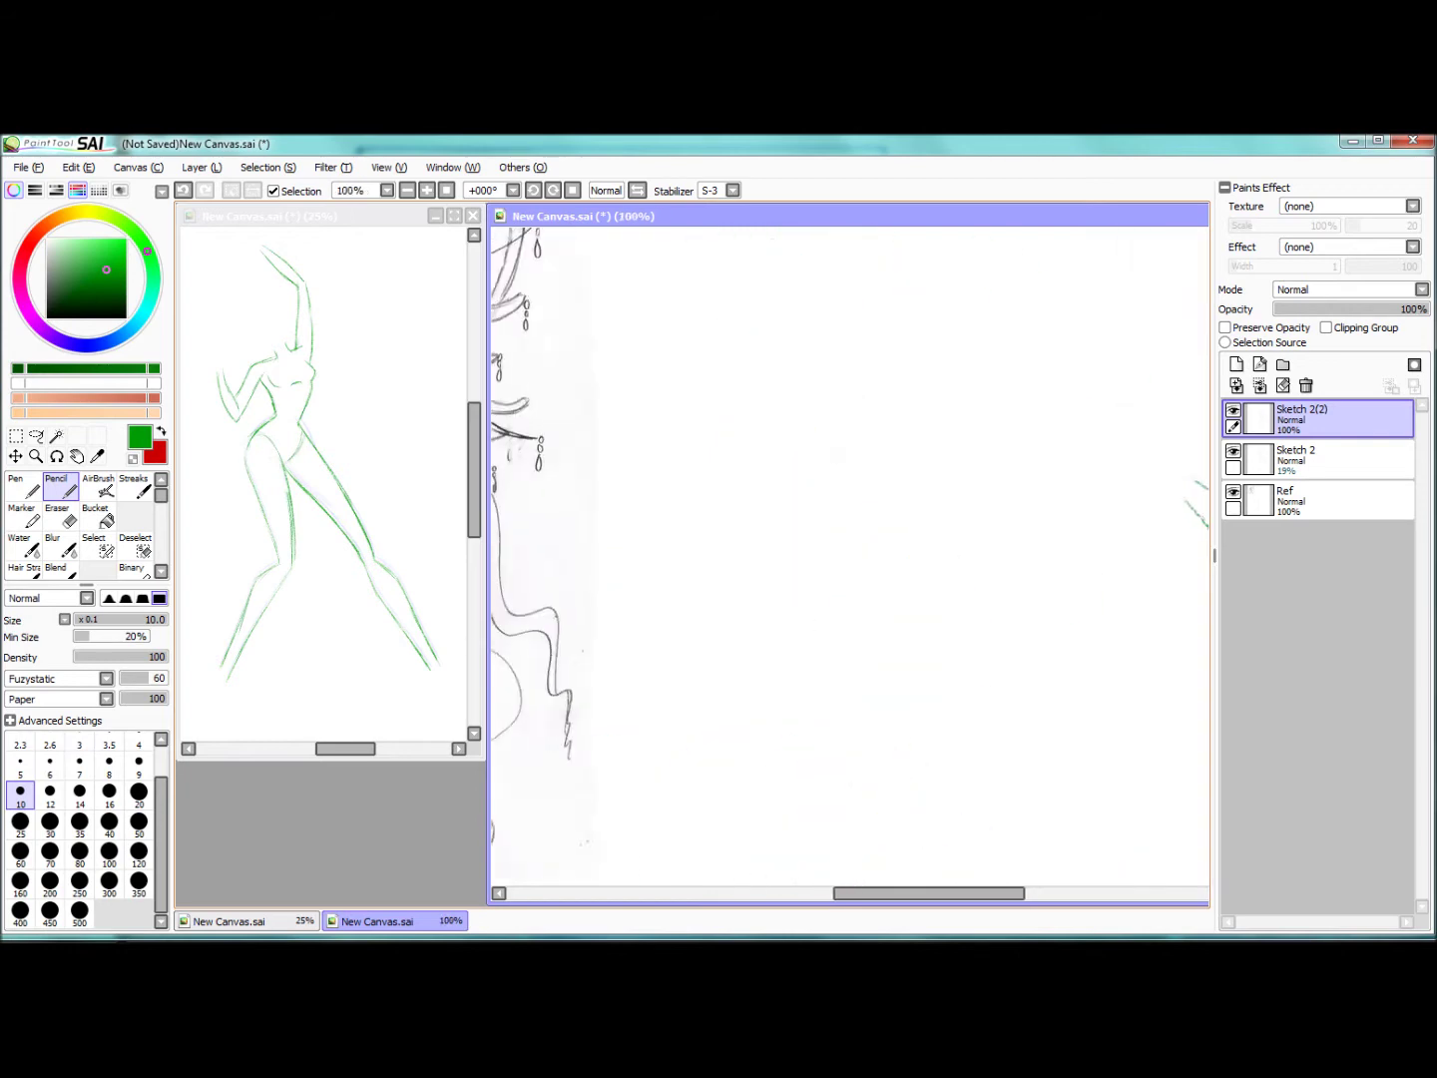
pyautogui.hotkey('ctrl', '-')
pyautogui.hotkey('ctrl', '+')
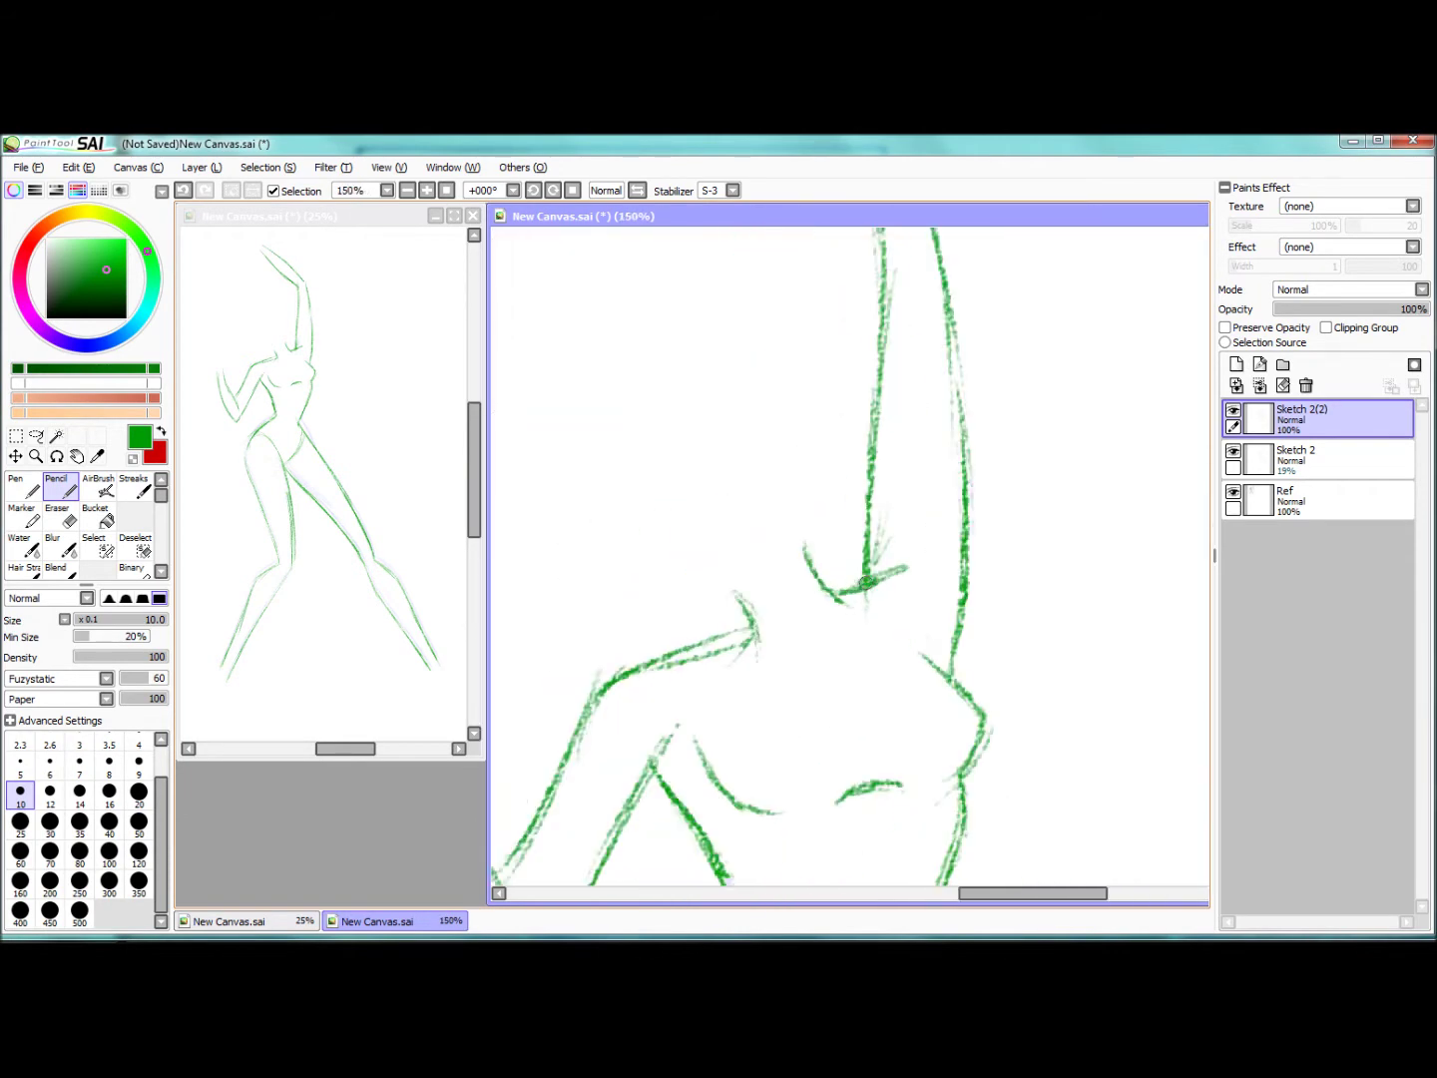
pyautogui.press('e')
pyautogui.moveTo(903, 512); pyautogui.dragTo(876, 538)
pyautogui.press('n')
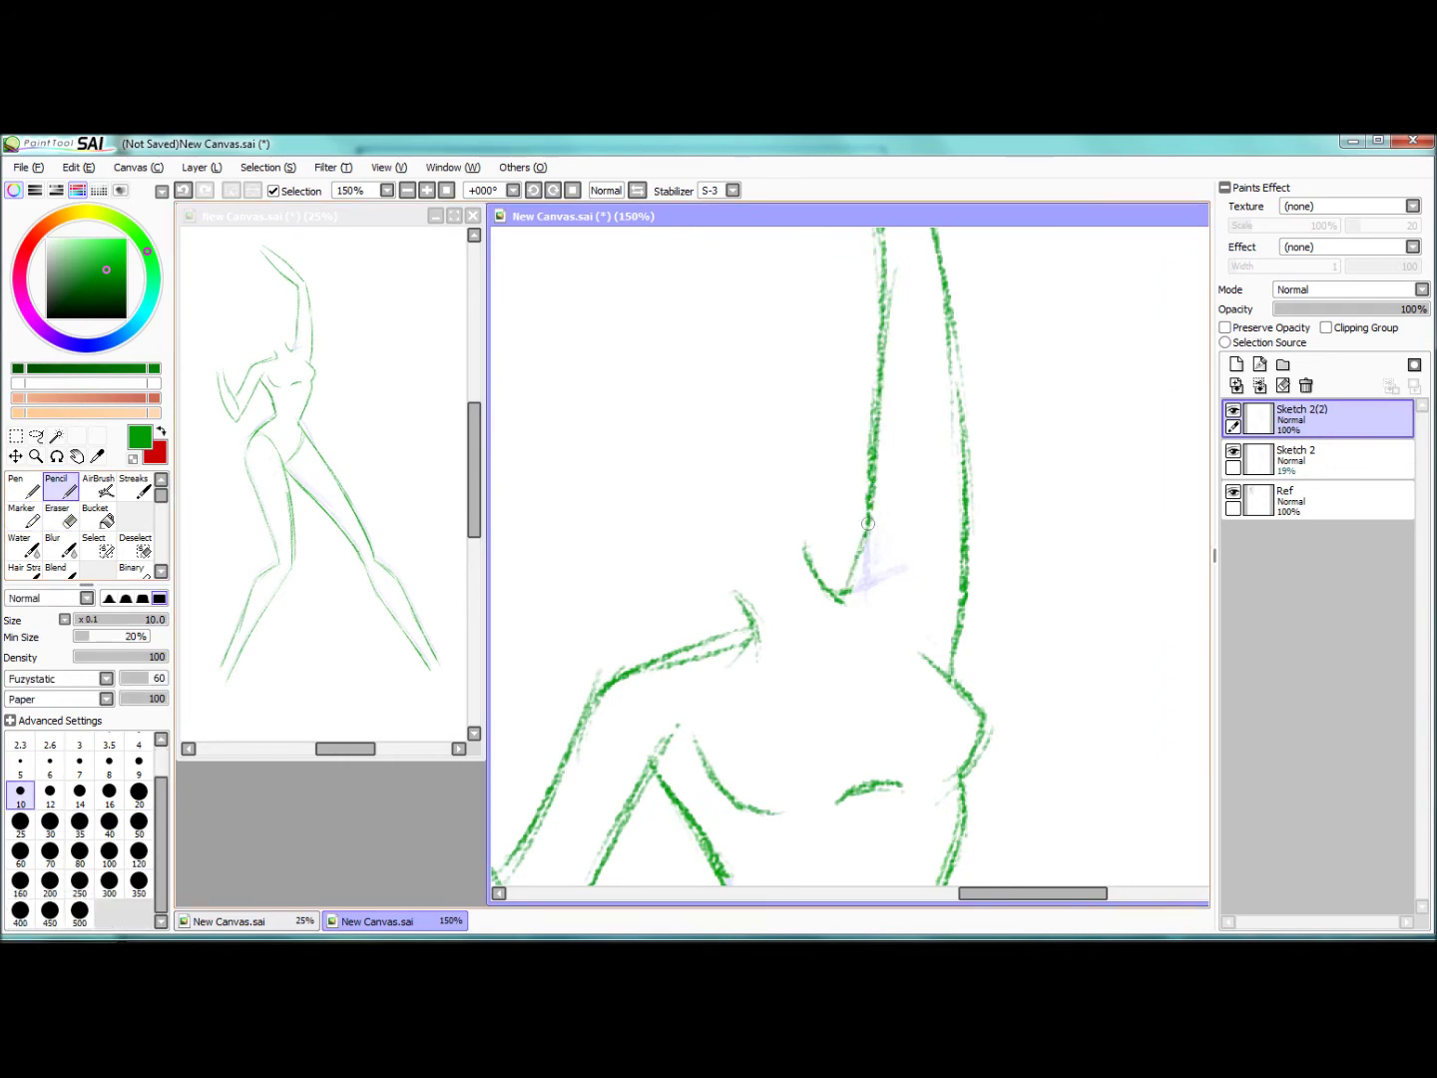
pyautogui.moveTo(965, 408); pyautogui.dragTo(947, 629)
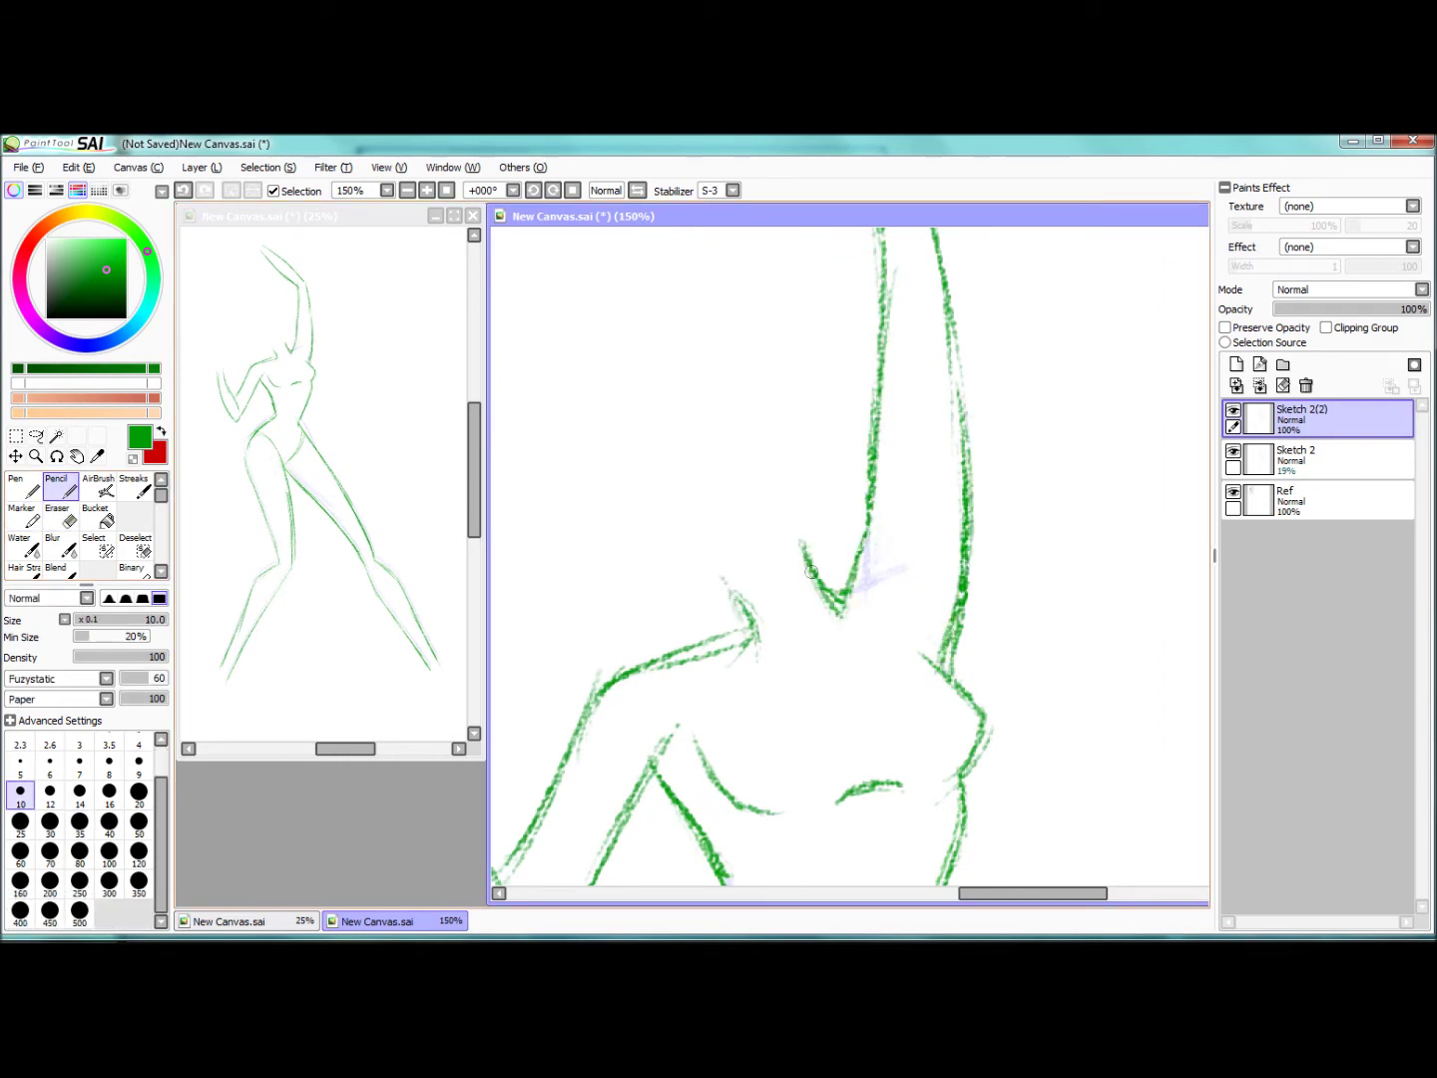
# Step: Select the bent arm with a Select brush and shift it slightly towards the torso
pyautogui.hotkey('ctrl', '-')
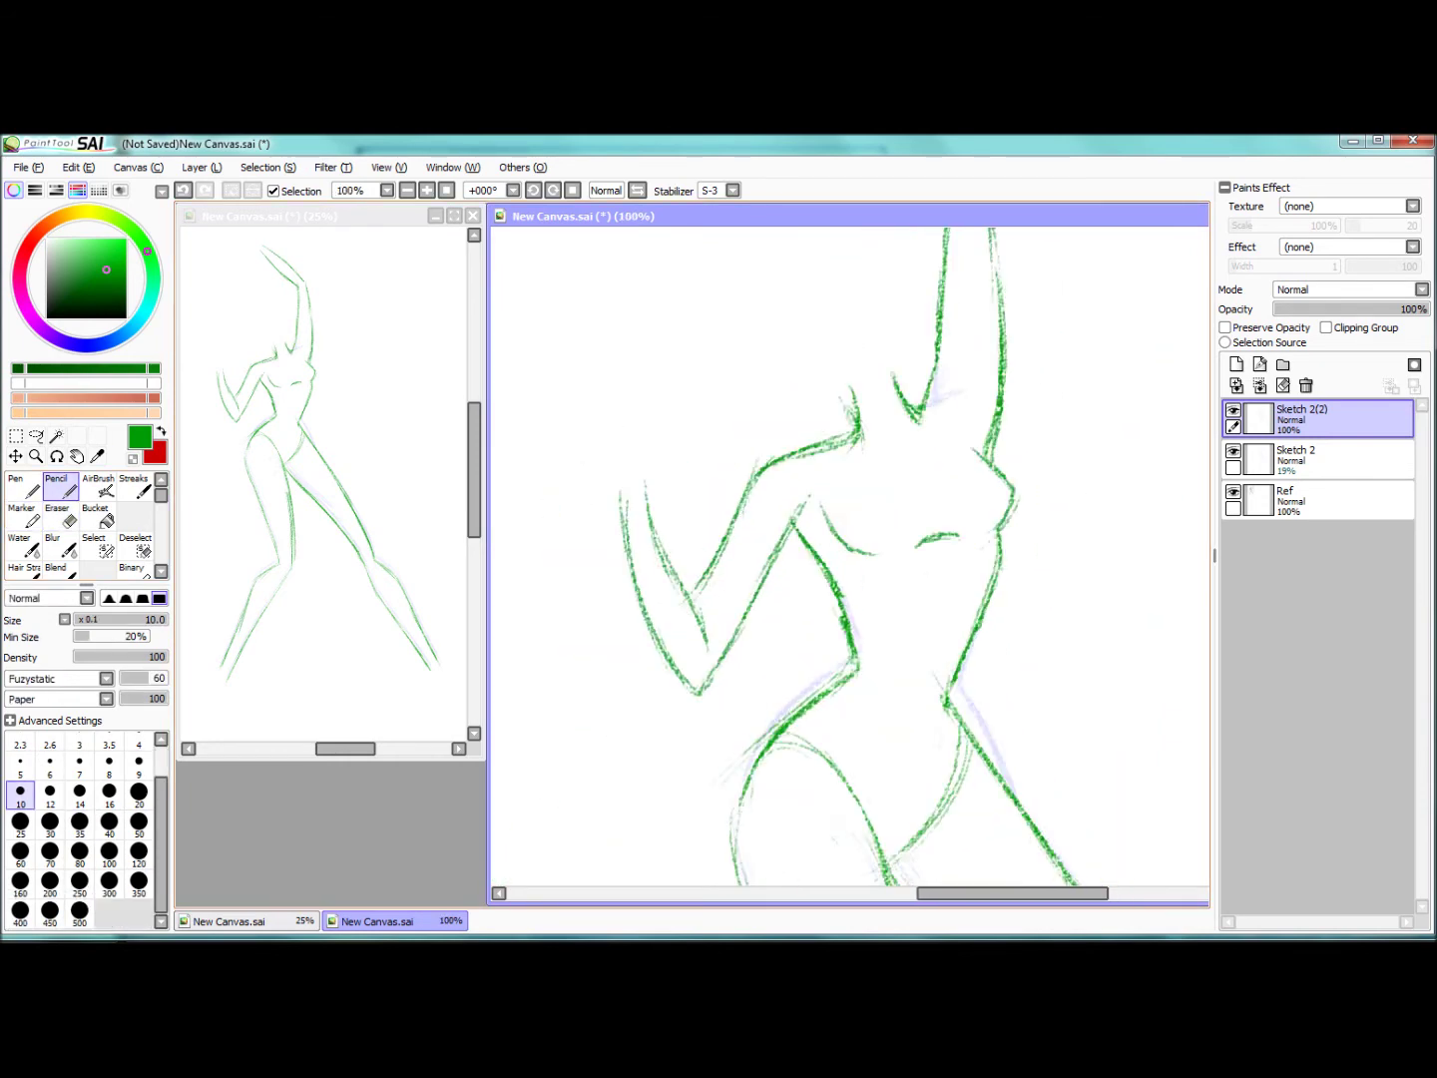
pyautogui.press('s')
pyautogui.press('[')
pyautogui.press('[')
pyautogui.press('[')
pyautogui.click(778, 488)
pyautogui.moveTo(779, 488)
pyautogui.mouseDown()
pyautogui.moveTo(644, 688)
pyautogui.moveTo(613, 470)
pyautogui.mouseUp()
pyautogui.press('v')
pyautogui.moveTo(638, 560); pyautogui.dragTo(655, 555)
pyautogui.press('n')
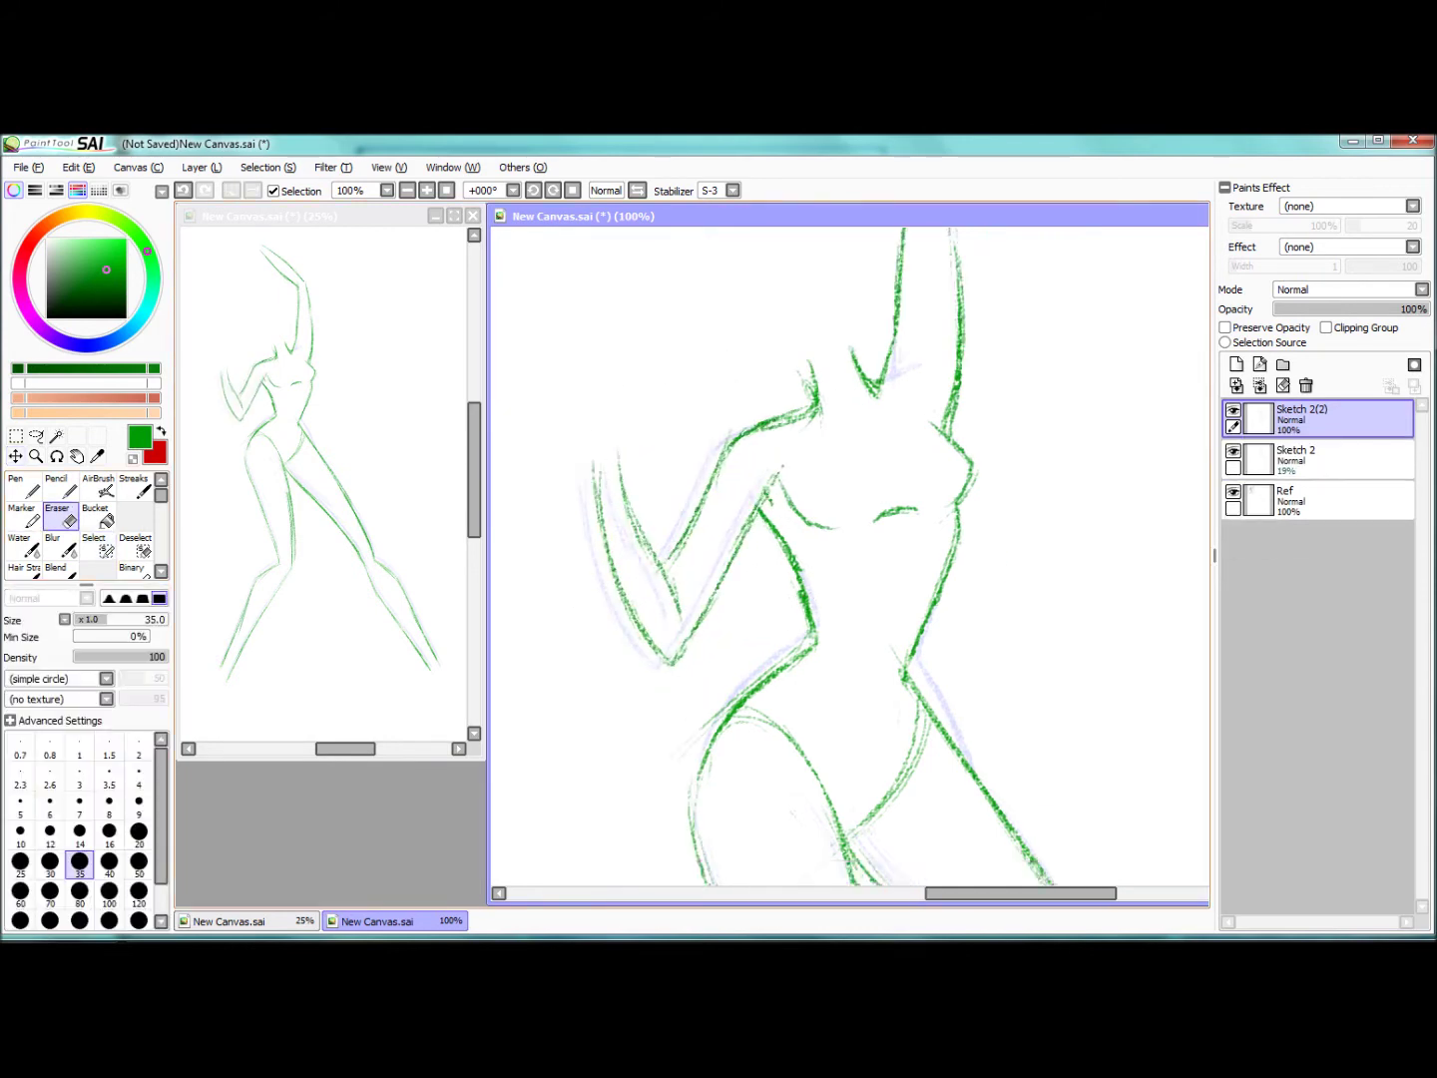
# Step: Redraw the torso edge beside the bent arm, and replace the underbust lines with one green curve across the chest
pyautogui.hotkey('ctrl', '+')
pyautogui.moveTo(760, 447)
pyautogui.mouseDown()
pyautogui.moveTo(720, 523)
pyautogui.moveTo(845, 648)
pyautogui.mouseUp()
pyautogui.press('e')
pyautogui.moveTo(1029, 444); pyautogui.dragTo(867, 518)
pyautogui.press('n')
pyautogui.moveTo(1138, 464)
pyautogui.mouseDown()
pyautogui.moveTo(997, 492)
pyautogui.moveTo(888, 553)
pyautogui.mouseUp()
pyautogui.moveTo(791, 487); pyautogui.dragTo(871, 552)
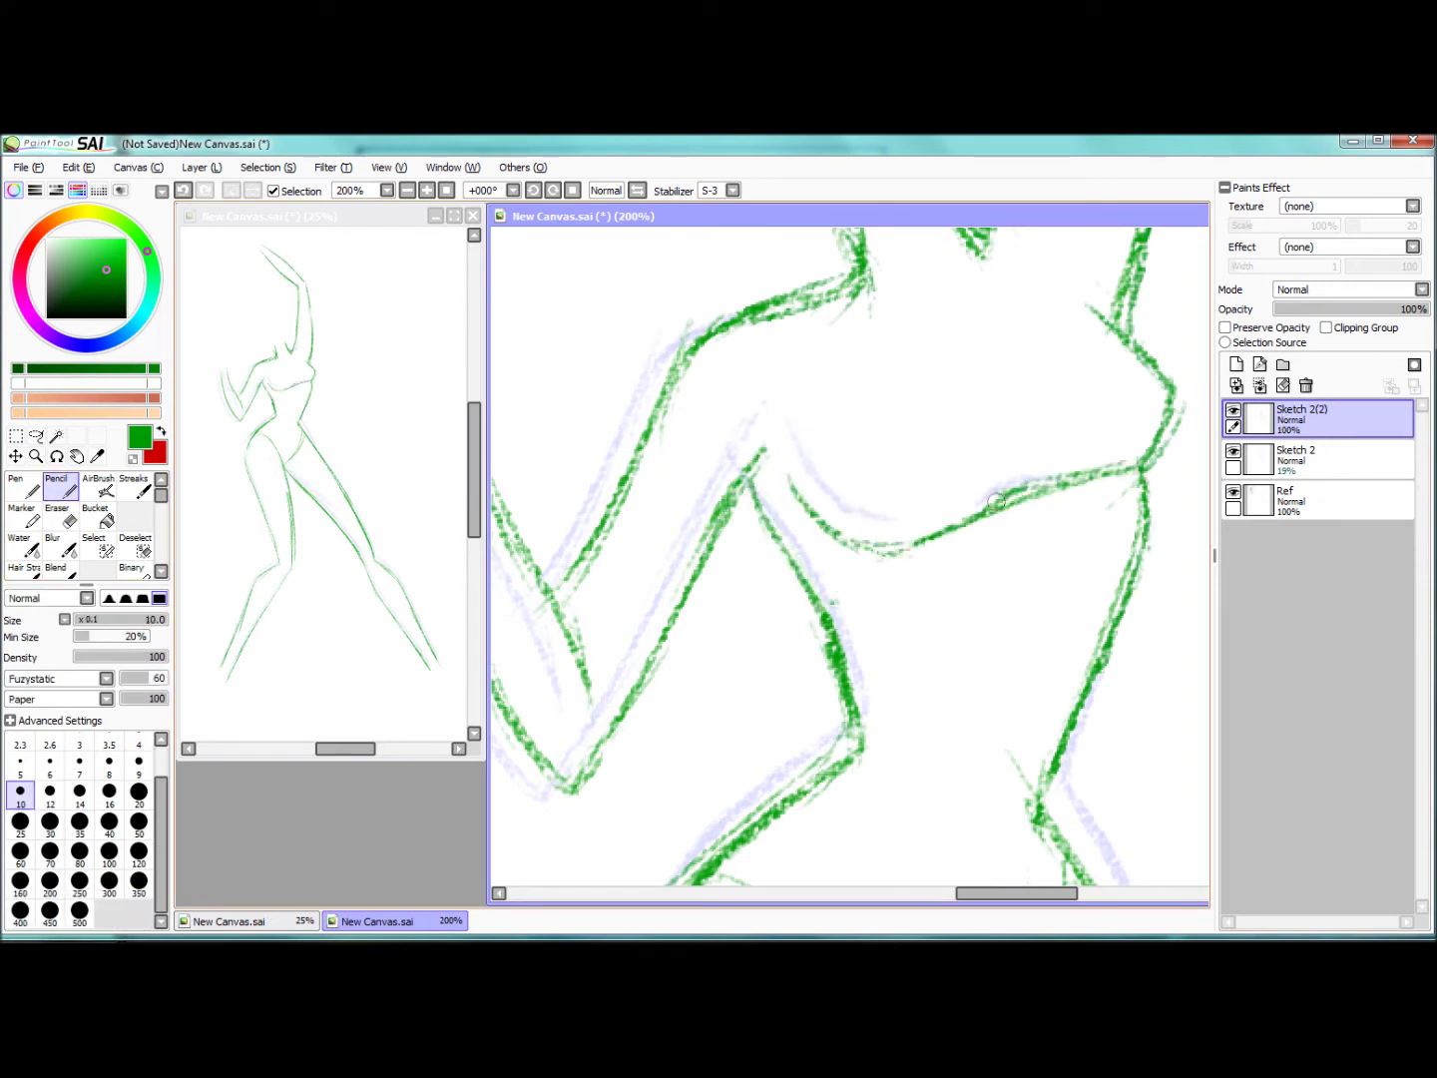
# Step: Draw a green centre line from the neck down to the waist, and erase the underbust curve across the middle of the chest
pyautogui.moveTo(910, 239); pyautogui.dragTo(1048, 461)
pyautogui.moveTo(929, 275)
pyautogui.mouseDown()
pyautogui.moveTo(1056, 473)
pyautogui.moveTo(983, 826)
pyautogui.mouseUp()
pyautogui.press('e')
pyautogui.moveTo(1127, 467)
pyautogui.mouseDown()
pyautogui.moveTo(1038, 469)
pyautogui.moveTo(920, 520)
pyautogui.mouseUp()
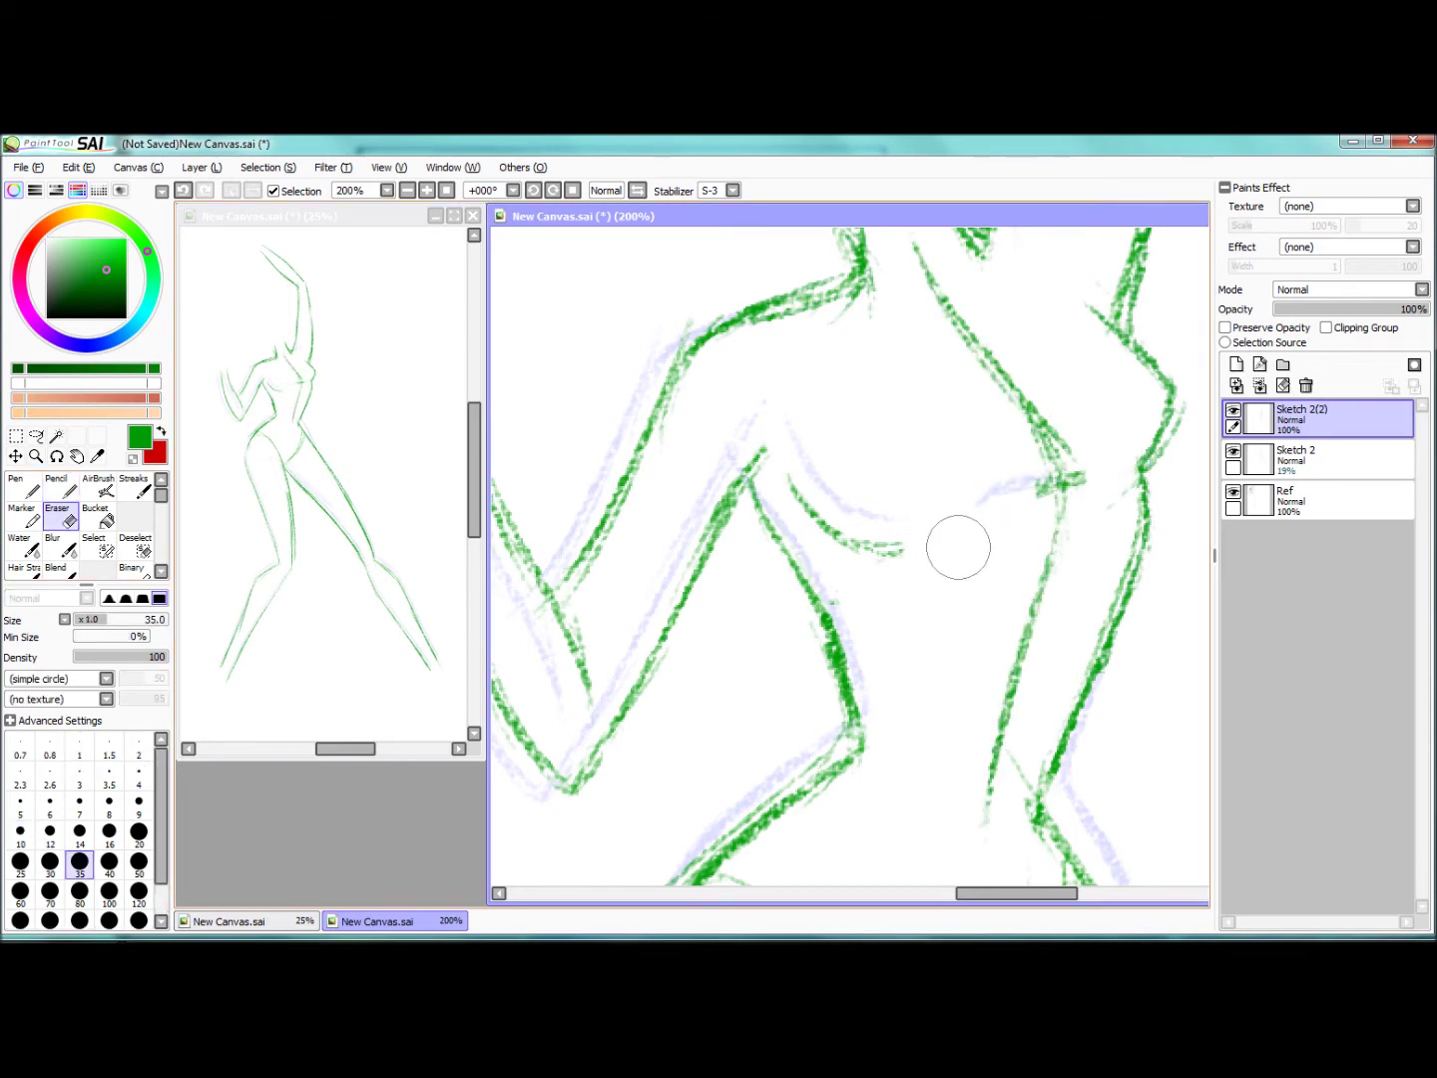
pyautogui.scroll(-5, 958, 547)
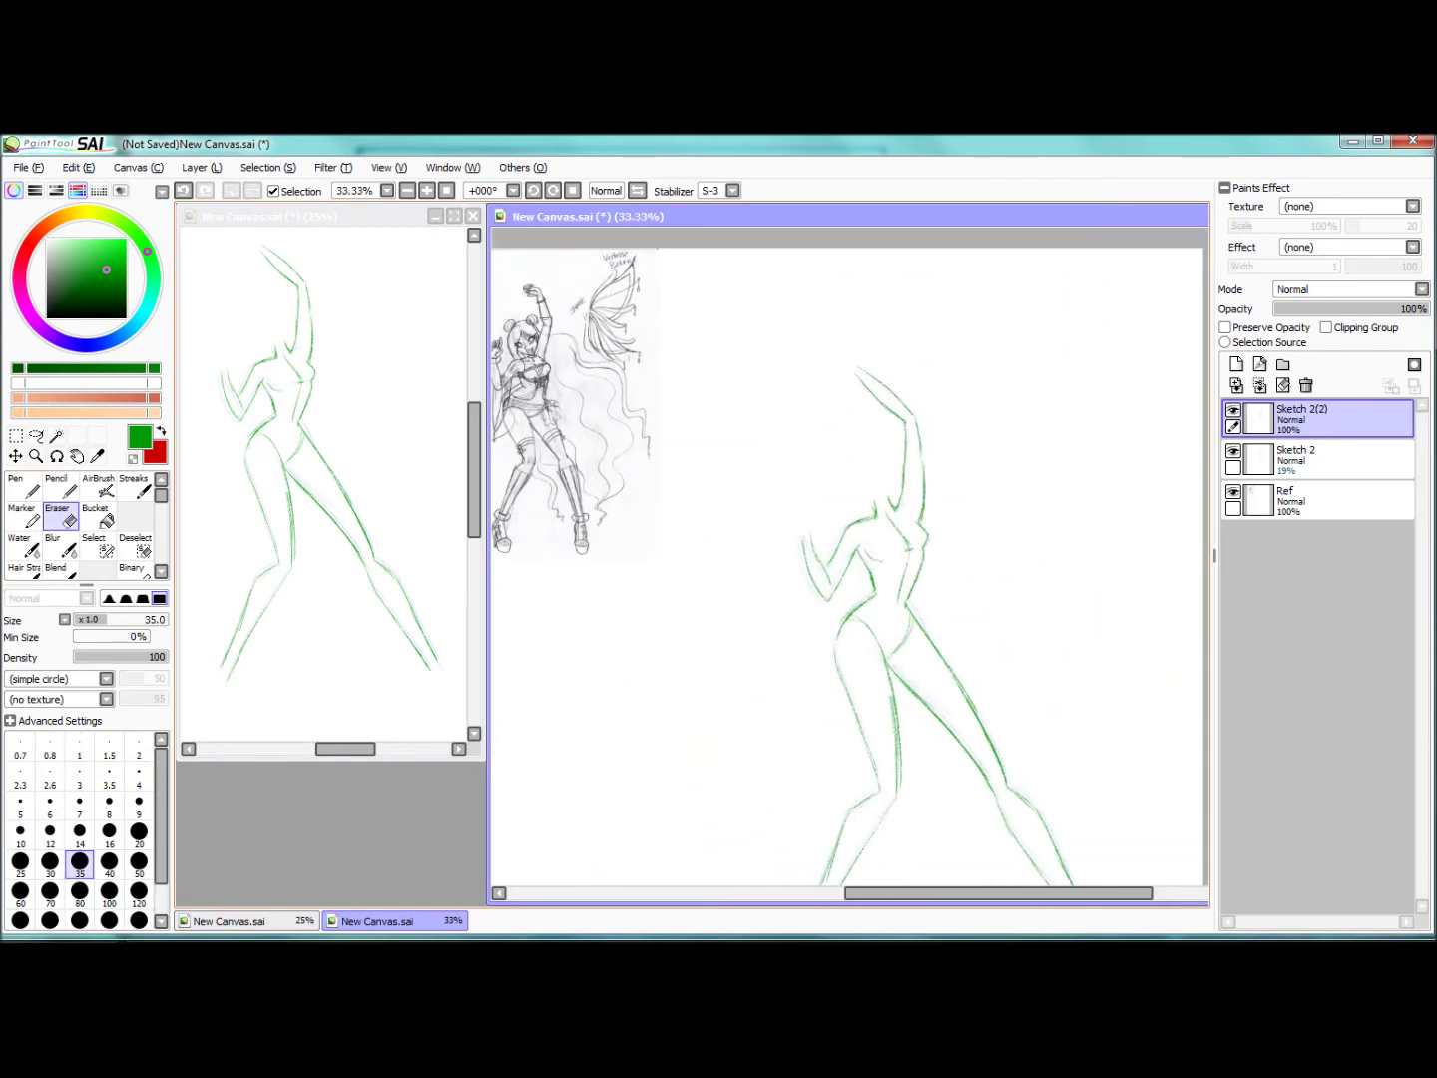
# Step: Erase the waist and upper hip line below the bent arm, and redraw it with a curved waistline across the torso
pyautogui.scroll(3, 848, 560)
pyautogui.moveTo(849, 498); pyautogui.dragTo(714, 383)
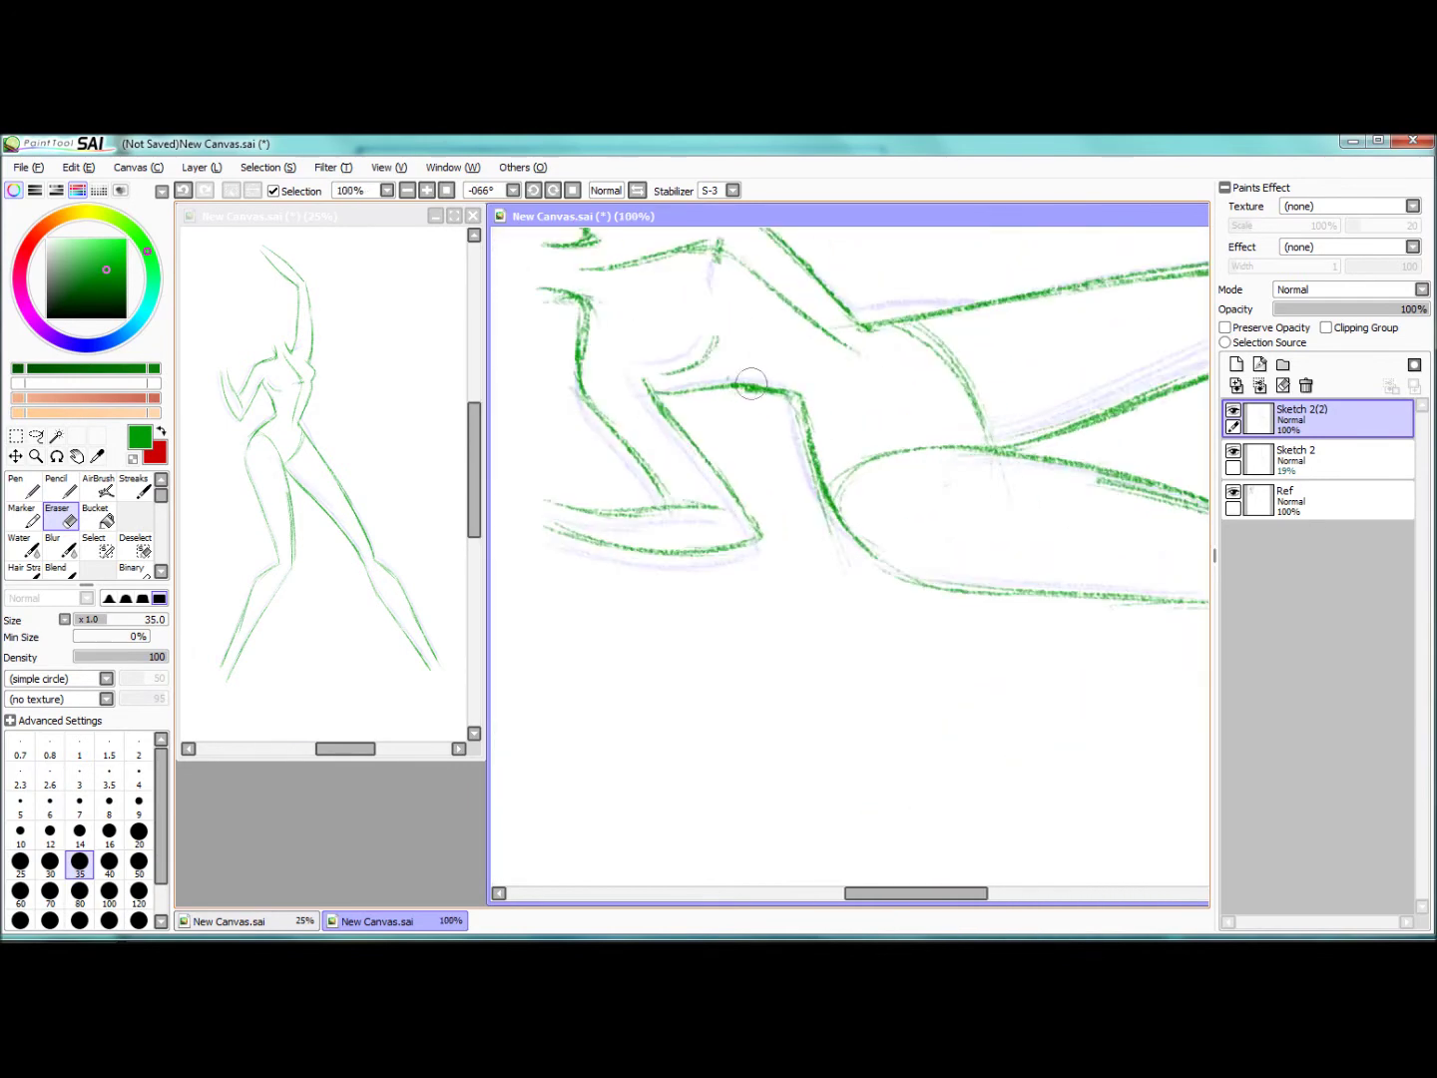
pyautogui.press('n')
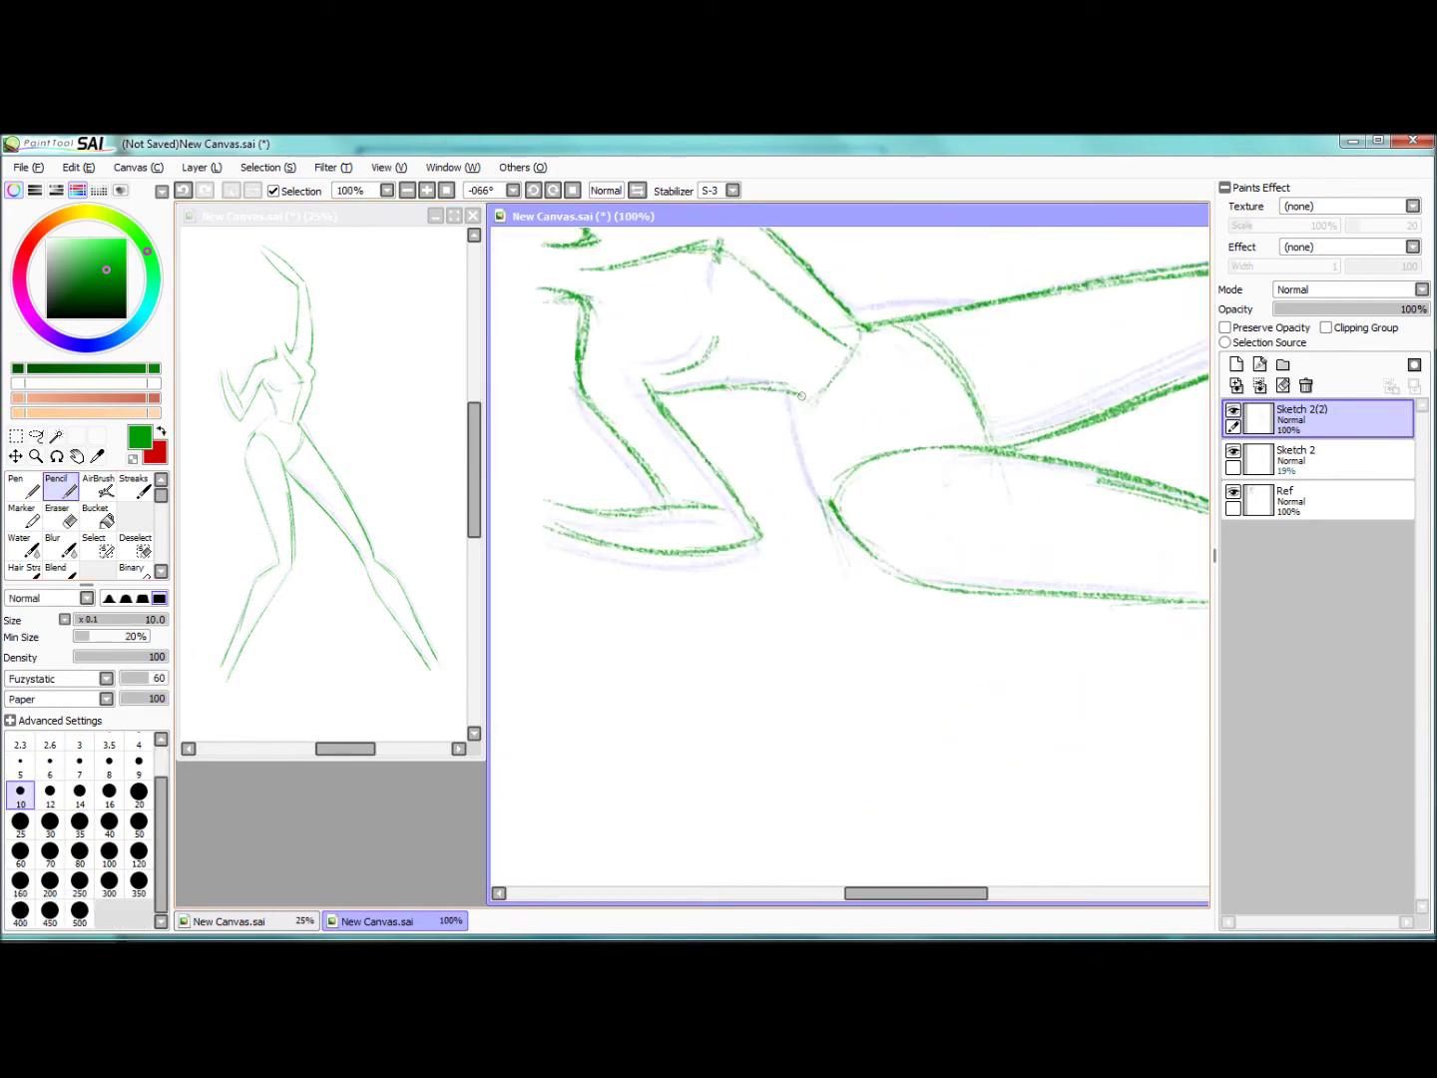
pyautogui.press('Home')
pyautogui.scroll(1, 801, 507)
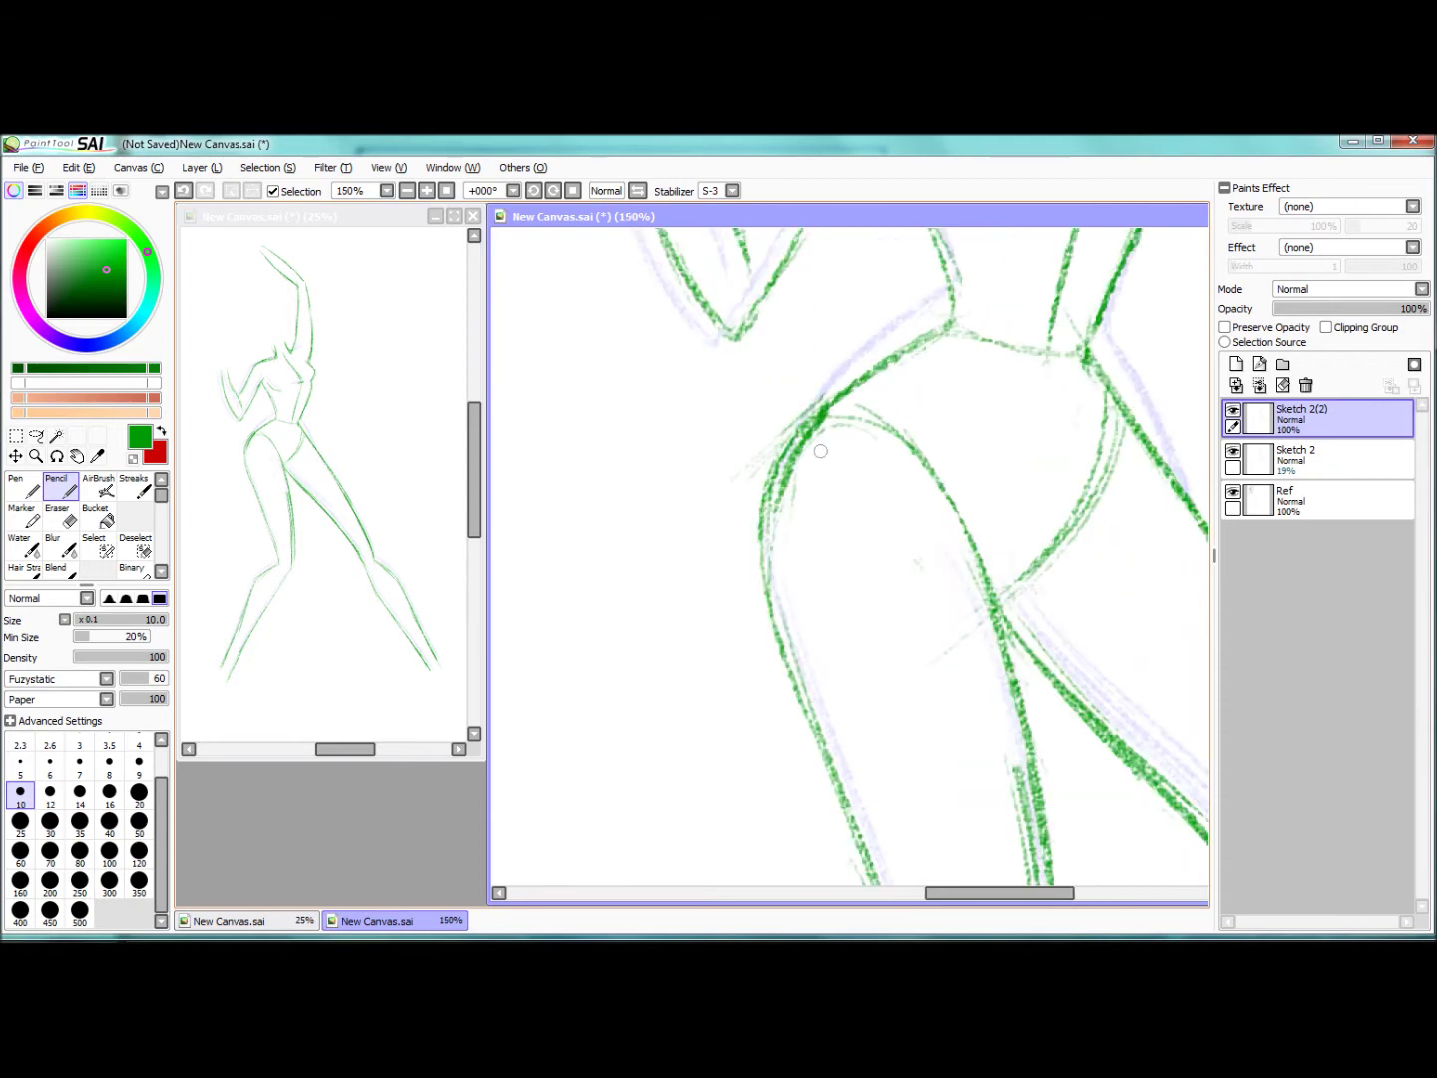
# Step: Erase the doubled inner hip line and redraw the torso edge from the bent arm's armpit to the waist
pyautogui.press('e')
pyautogui.press('n')
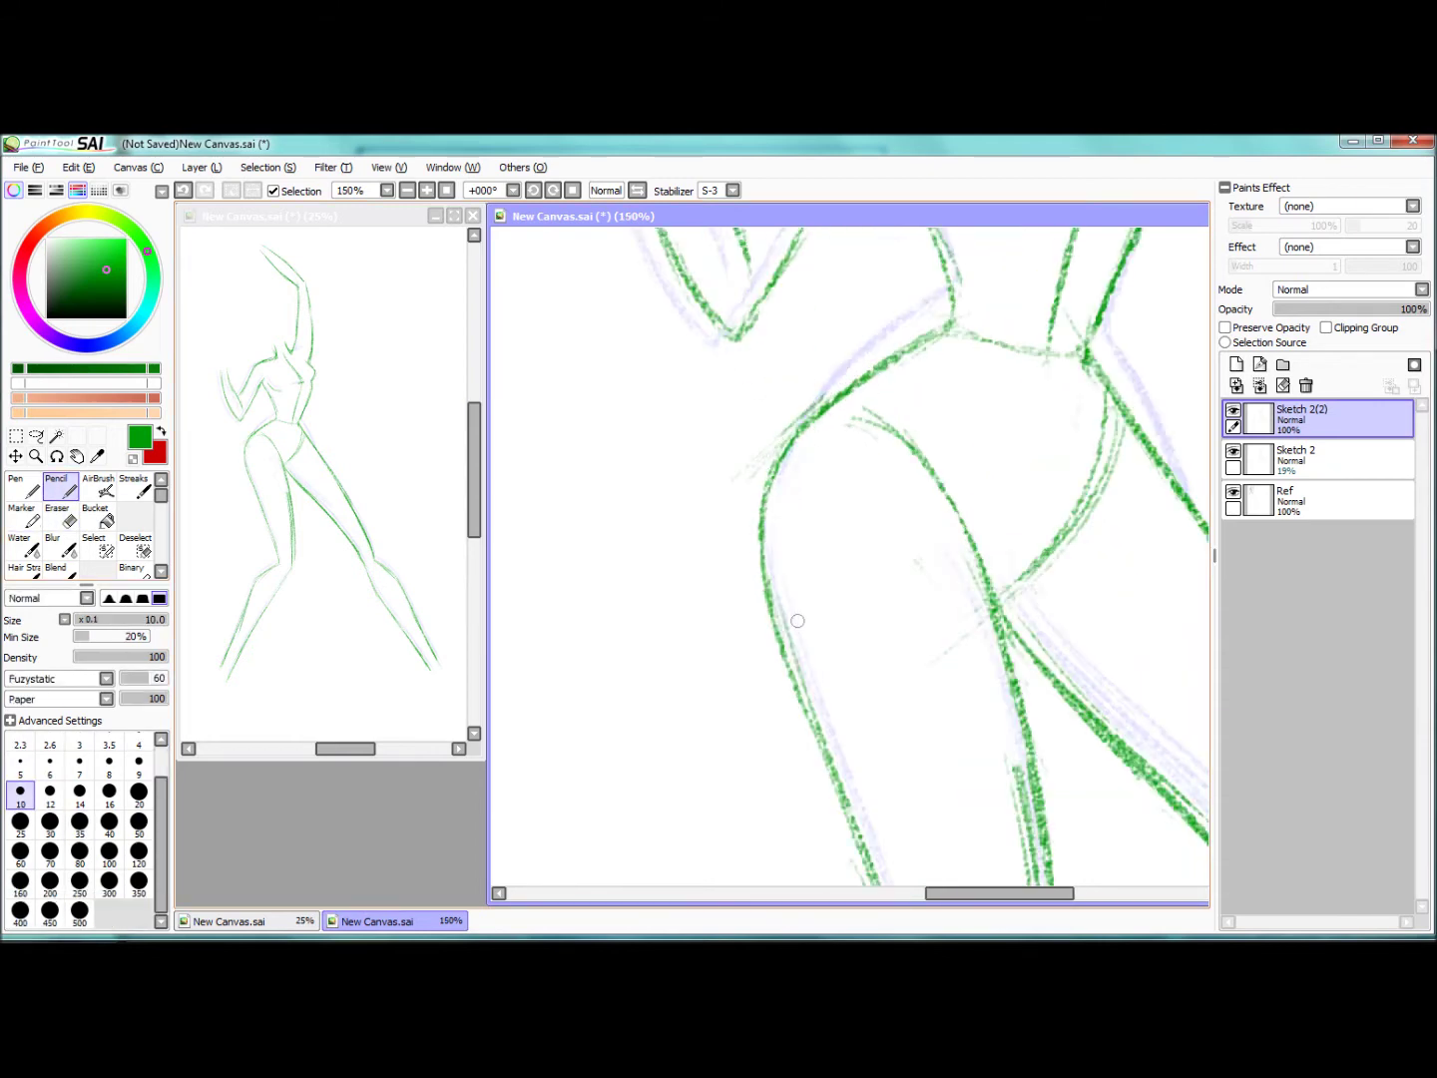
pyautogui.scroll(1, 798, 622)
pyautogui.moveTo(670, 435)
pyautogui.mouseDown()
pyautogui.moveTo(764, 589)
pyautogui.moveTo(766, 663)
pyautogui.mouseUp()
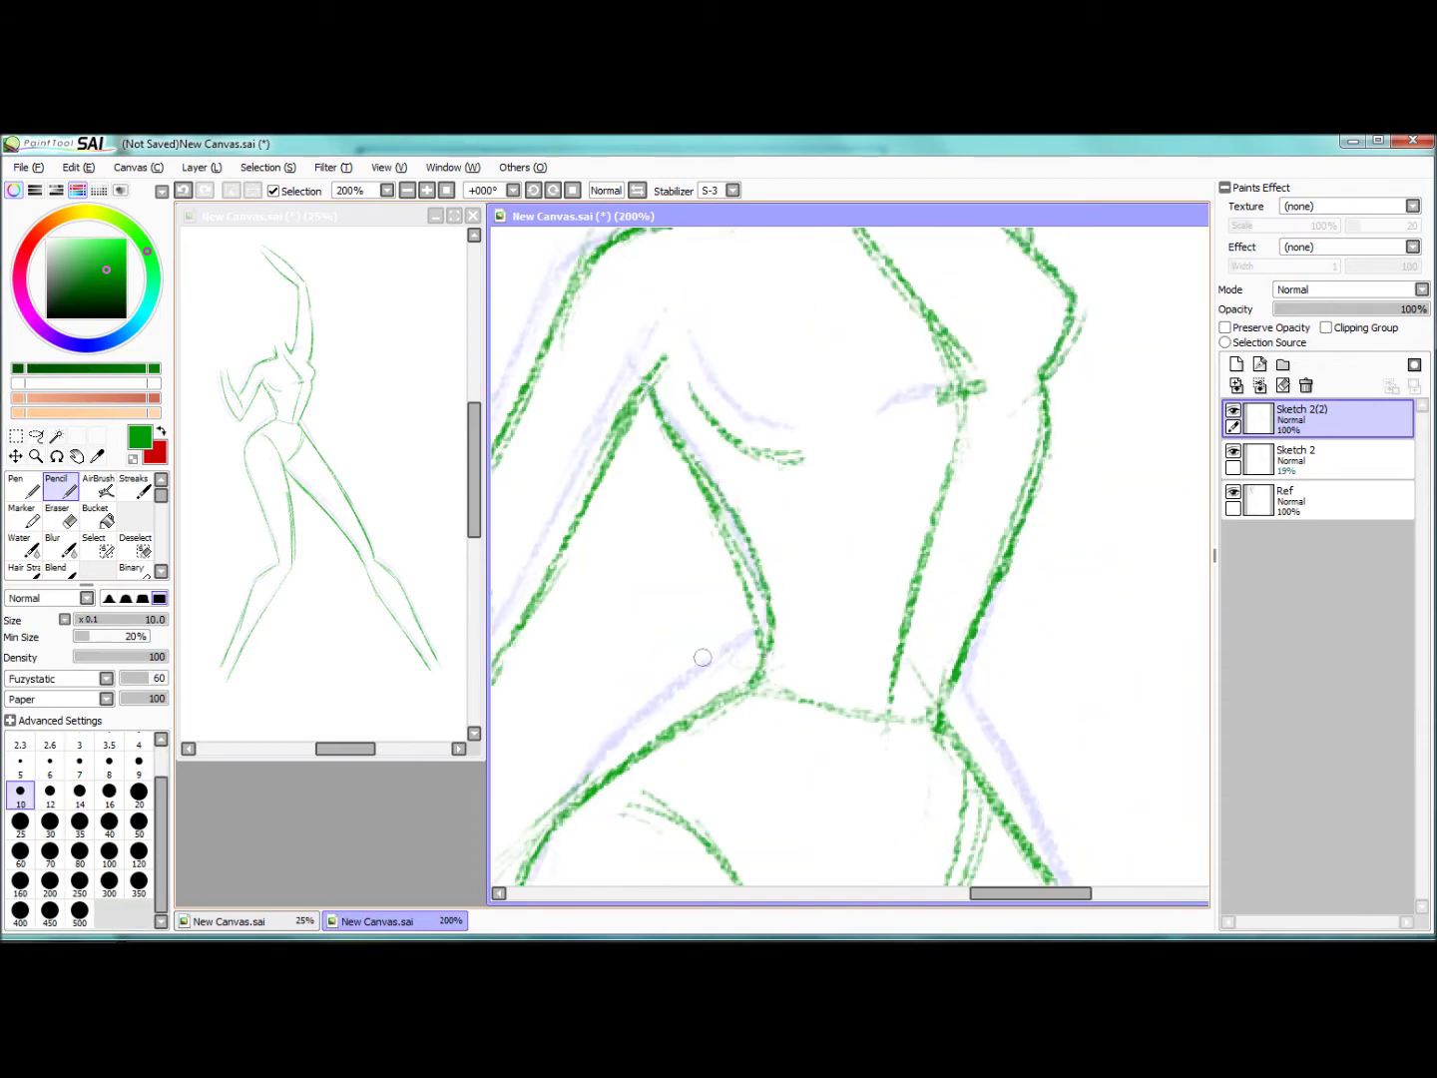
pyautogui.press('e')
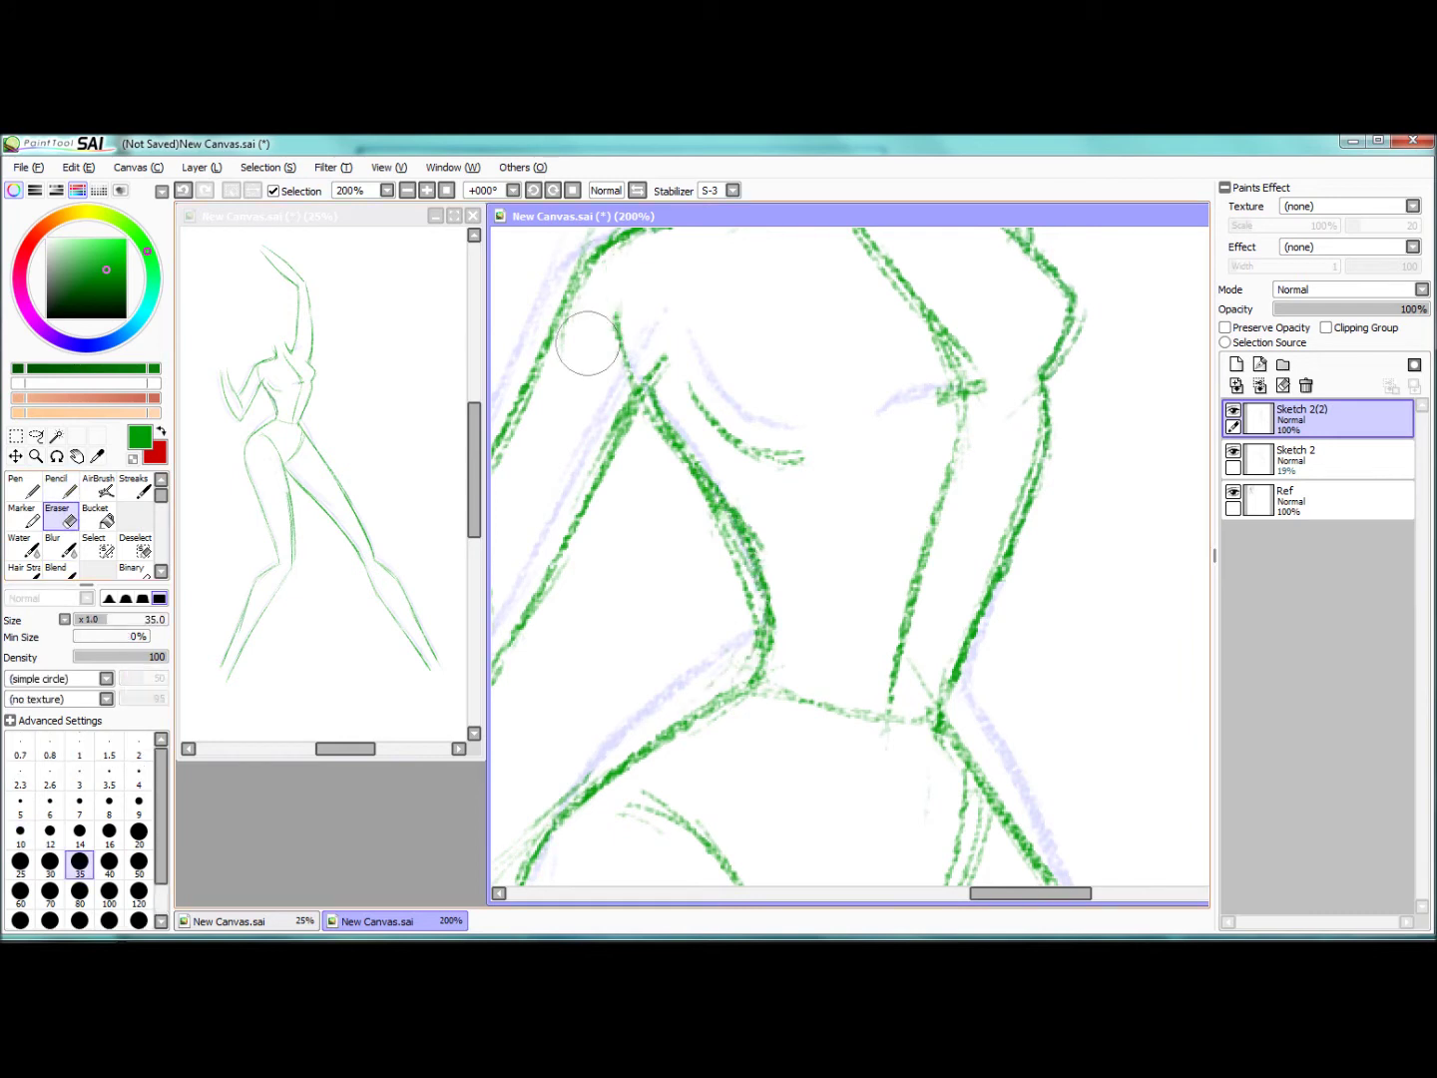
pyautogui.press('n')
pyautogui.press('e')
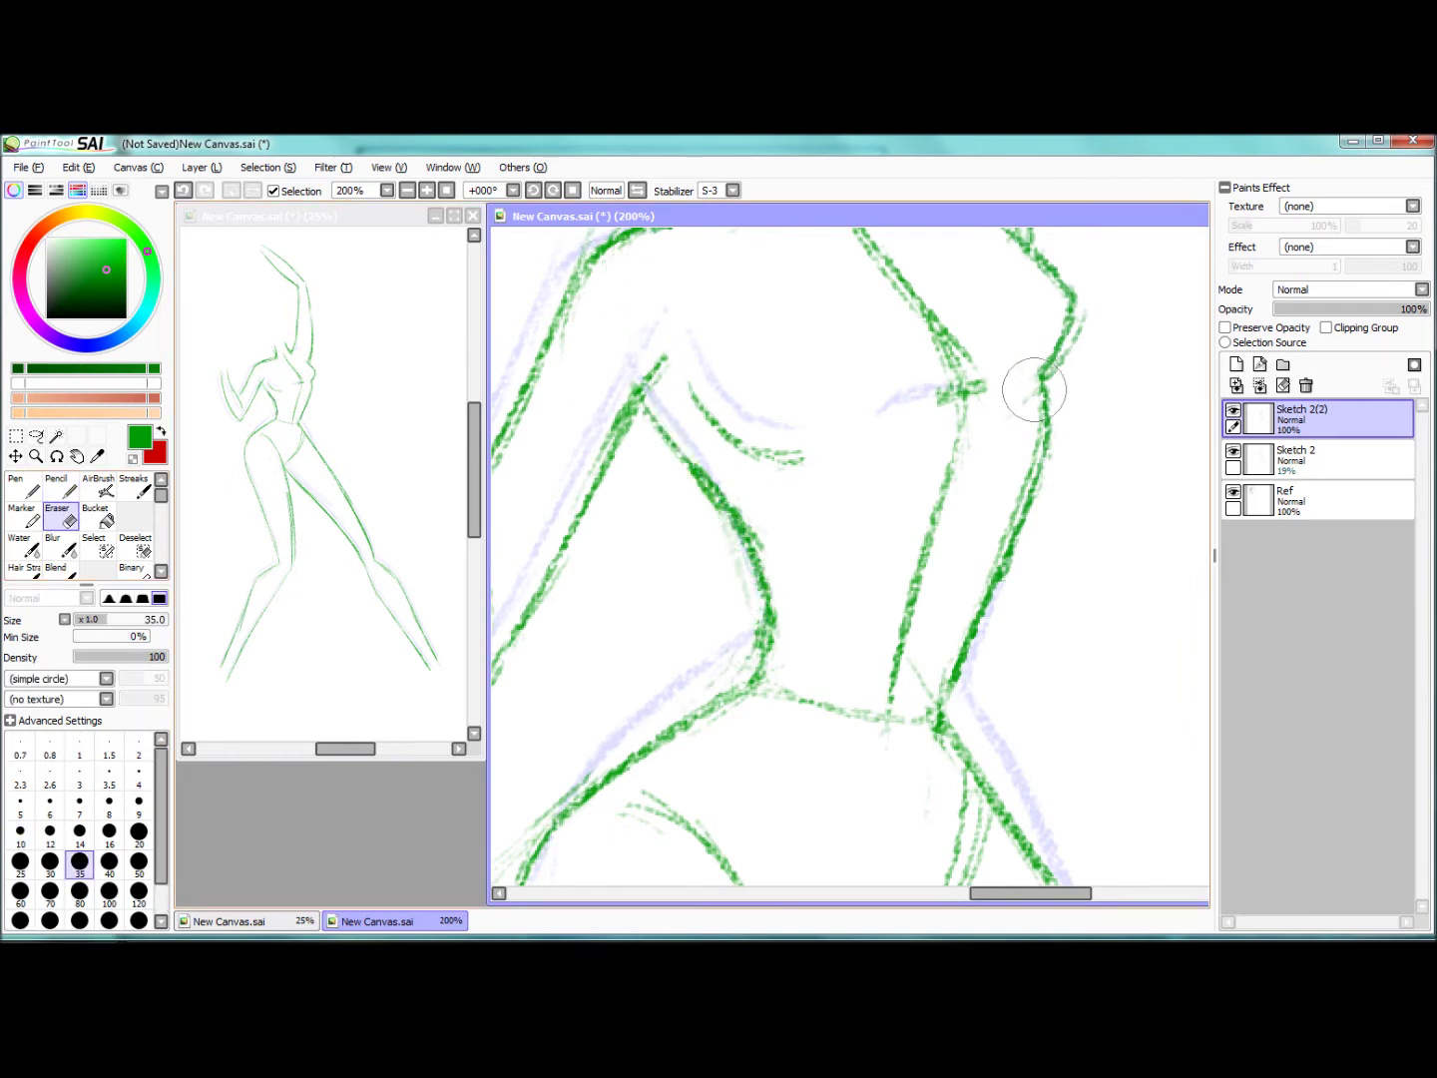
# Step: Erase the outer torso side between bust and waist and redraw it as a thinner green curve
pyautogui.moveTo(1026, 394); pyautogui.dragTo(933, 733)
pyautogui.press('n')
pyautogui.moveTo(1038, 375)
pyautogui.mouseDown()
pyautogui.moveTo(1054, 489)
pyautogui.moveTo(939, 731)
pyautogui.mouseUp()
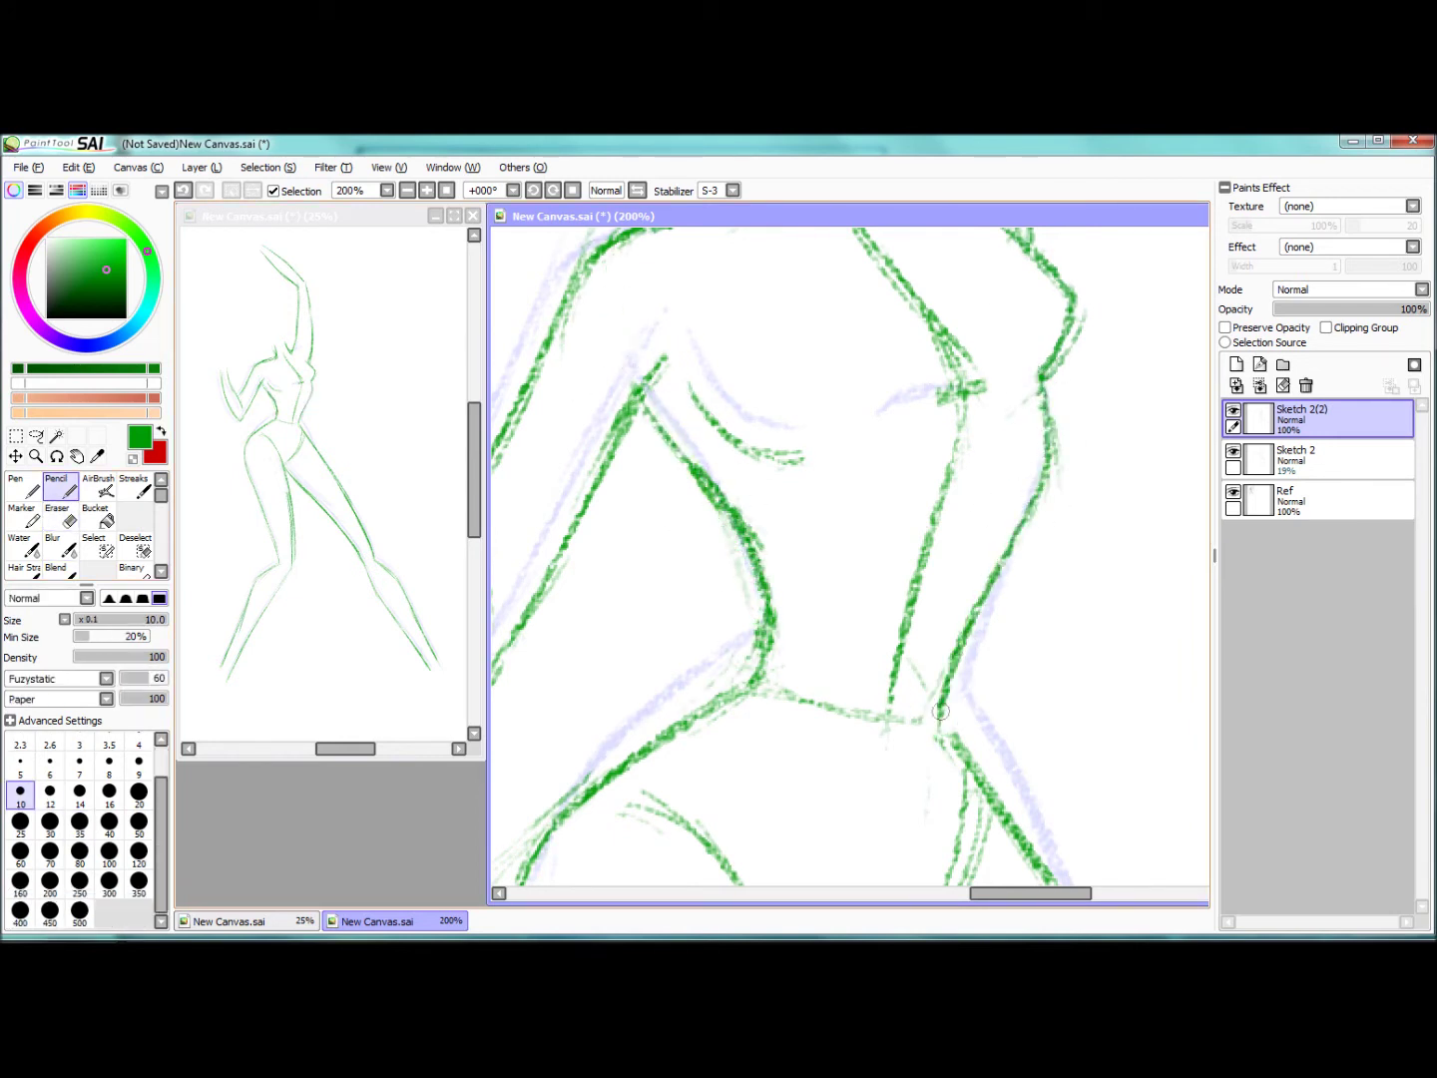
# Step: Hide the Sketch 2 layer and check the green figure on its own
pyautogui.press('-')
pyautogui.press('+')
pyautogui.click(1233, 452)
pyautogui.press('-')
pyautogui.press('-')
pyautogui.press('+')
pyautogui.press('+')
pyautogui.press('+')
pyautogui.press('+')
# Step: Try a continuous underbust curve across the chest, replace it with two short lines, and shorten the abdomen's centre line
pyautogui.press('e')
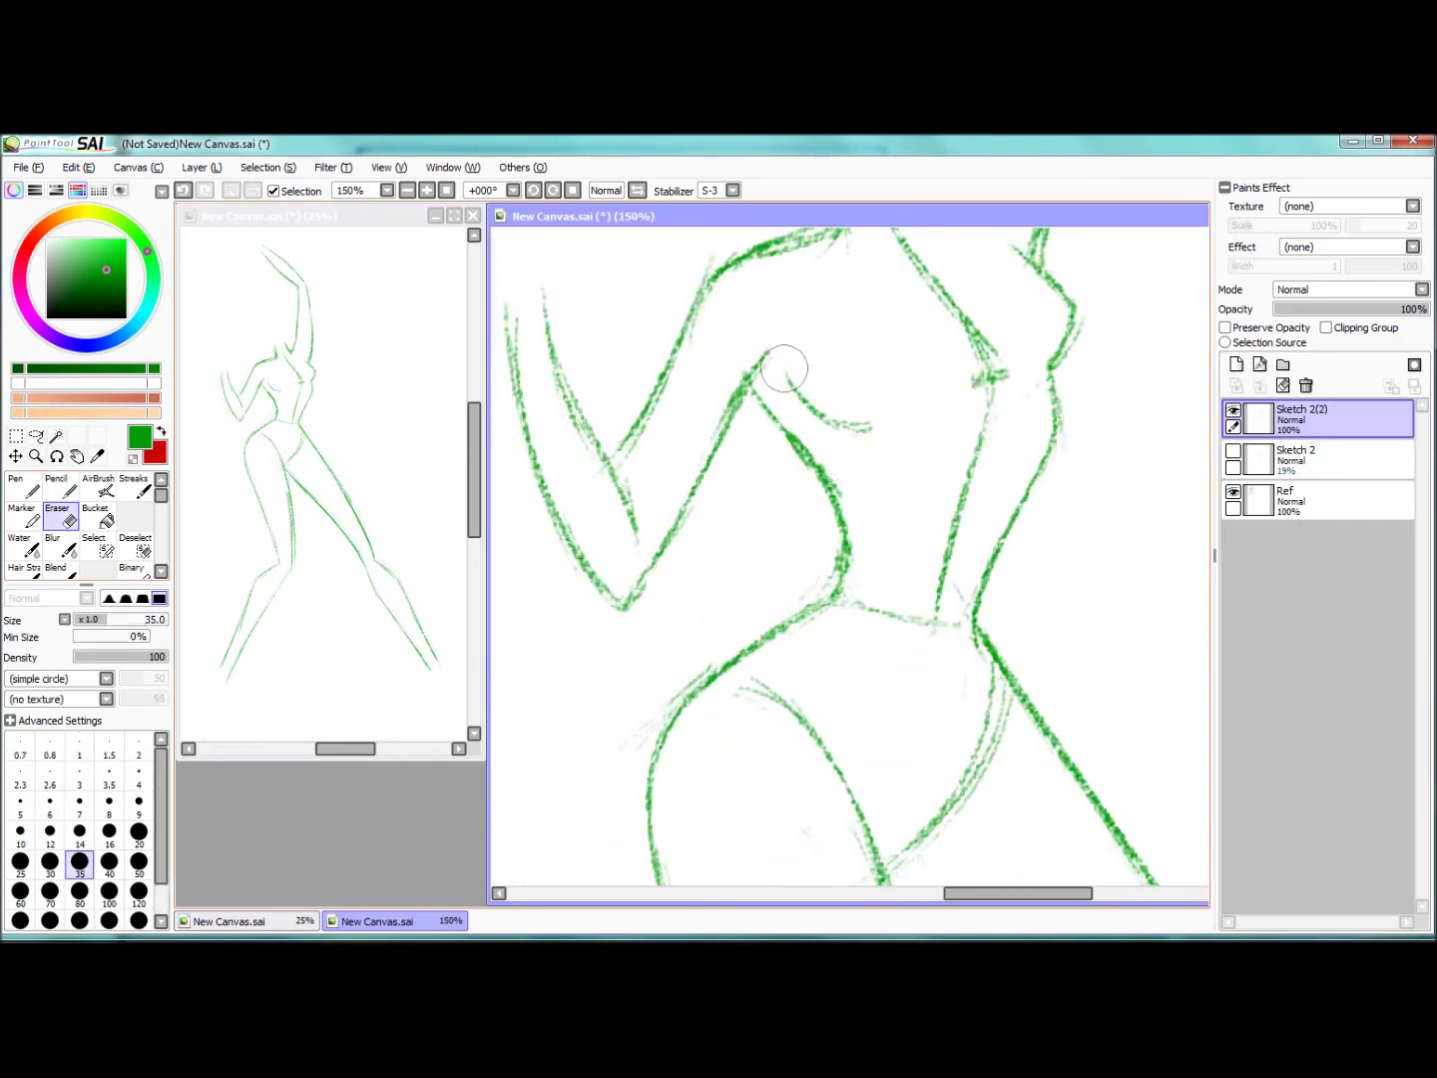
pyautogui.press('n')
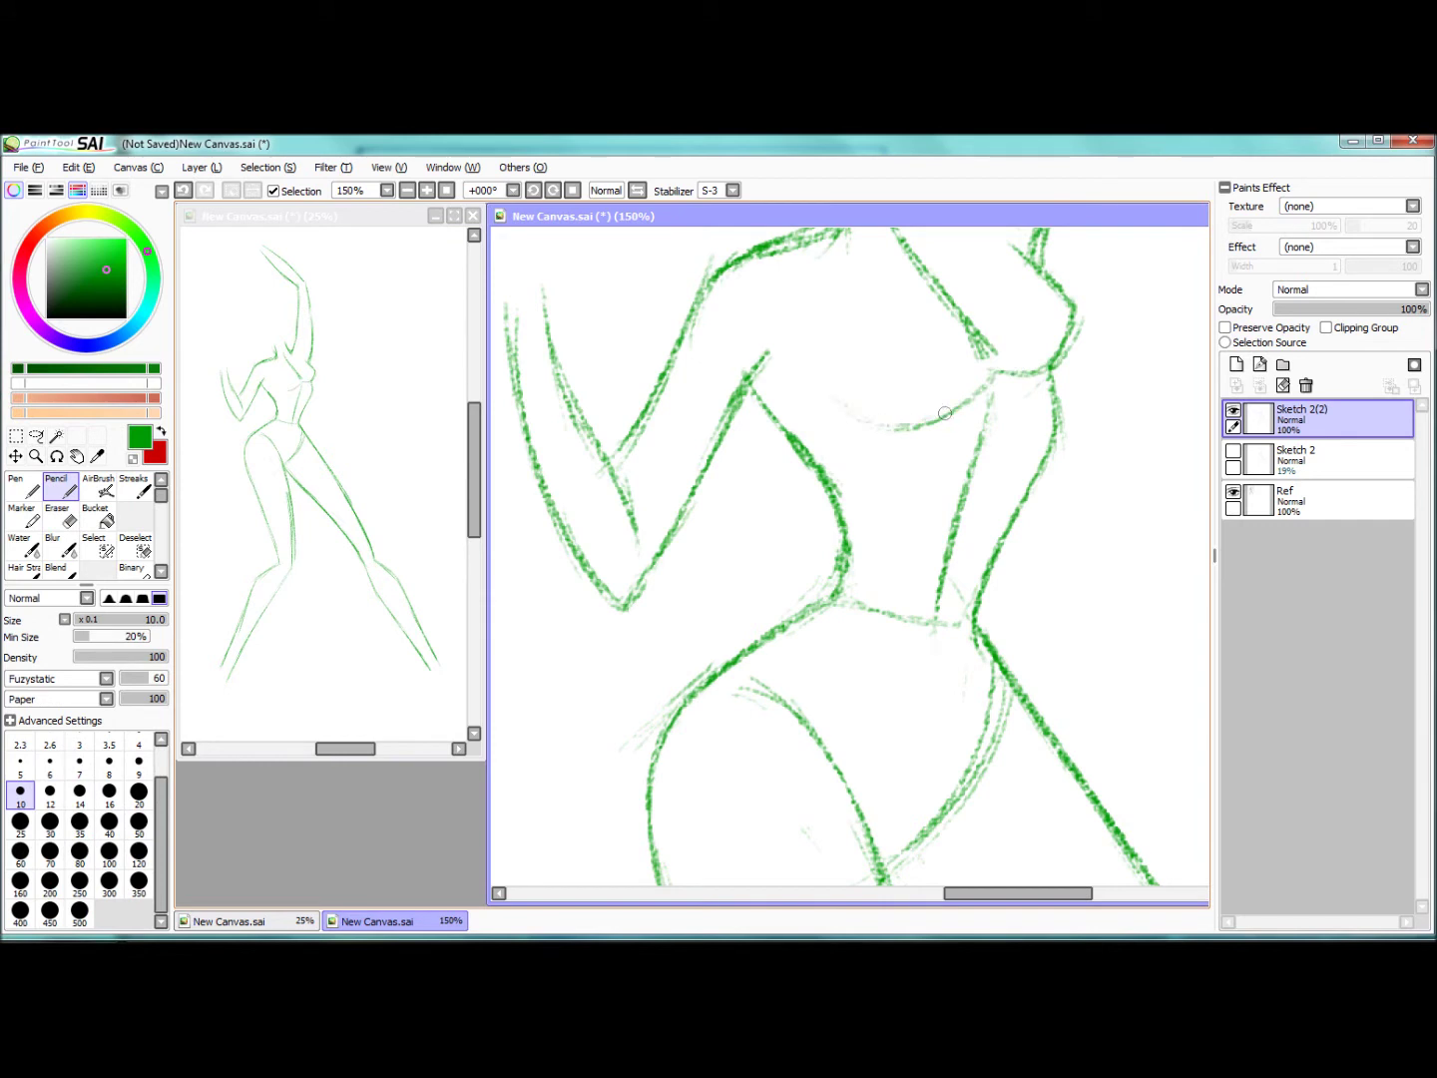
pyautogui.press('e')
pyautogui.moveTo(959, 414)
pyautogui.mouseDown()
pyautogui.moveTo(936, 431)
pyautogui.moveTo(815, 387)
pyautogui.mouseUp()
pyautogui.press('n')
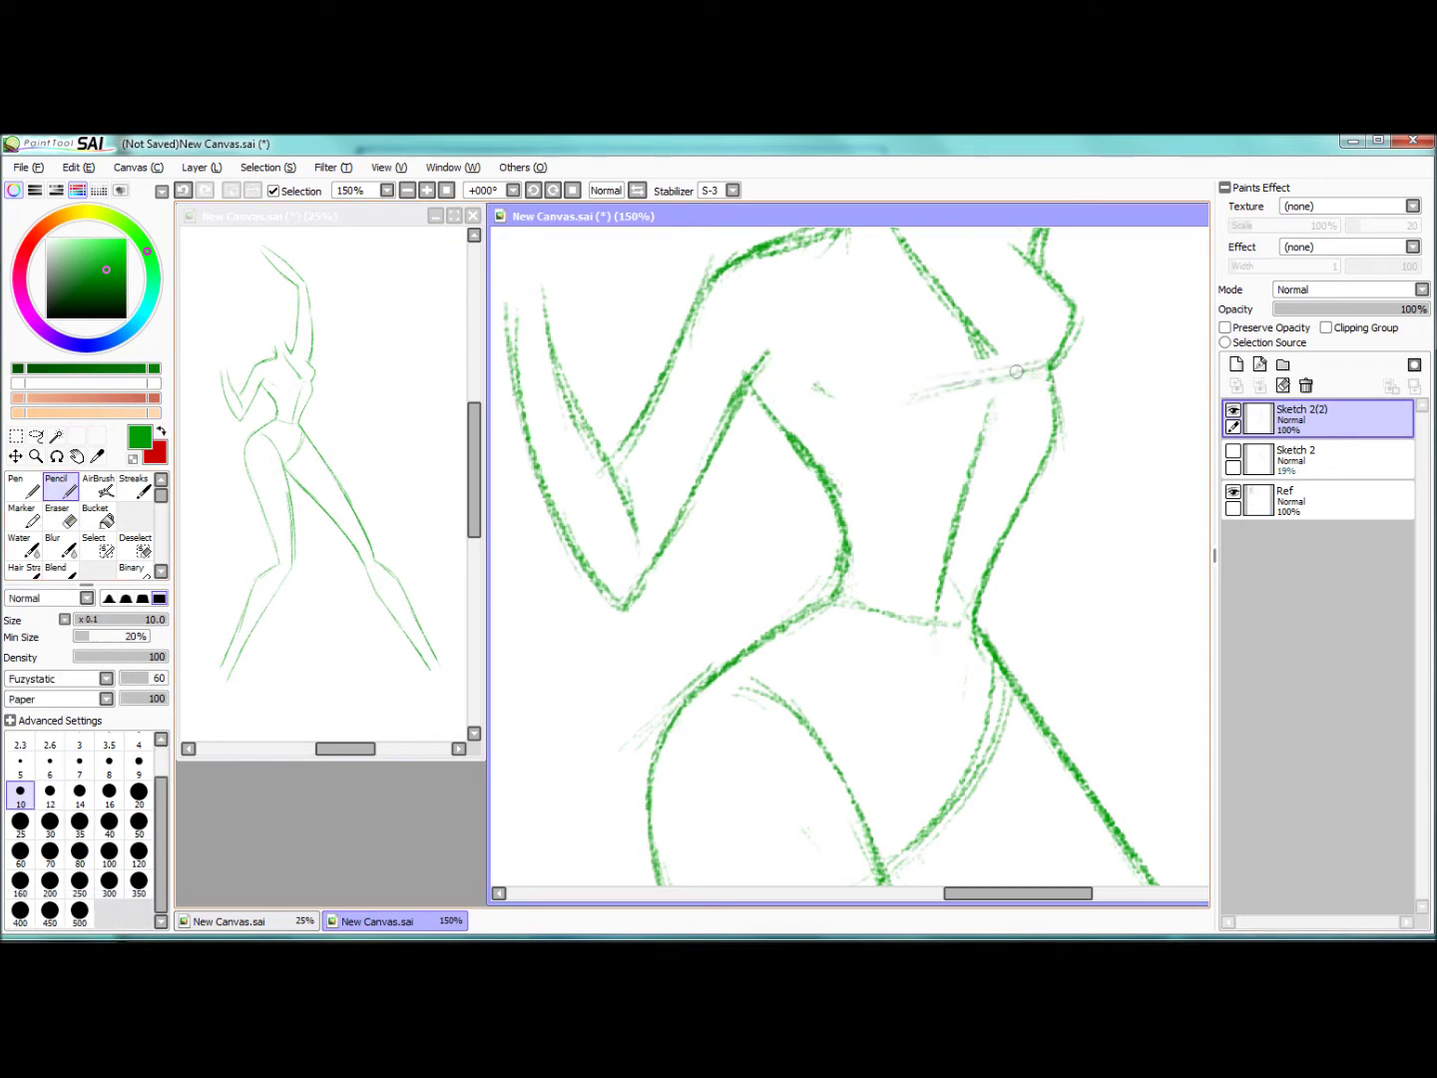
pyautogui.press('e')
pyautogui.press('n')
pyautogui.press('e')
pyautogui.moveTo(1002, 367)
pyautogui.mouseDown()
pyautogui.moveTo(888, 418)
pyautogui.moveTo(962, 410)
pyautogui.moveTo(1037, 449)
pyautogui.mouseUp()
pyautogui.press('n')
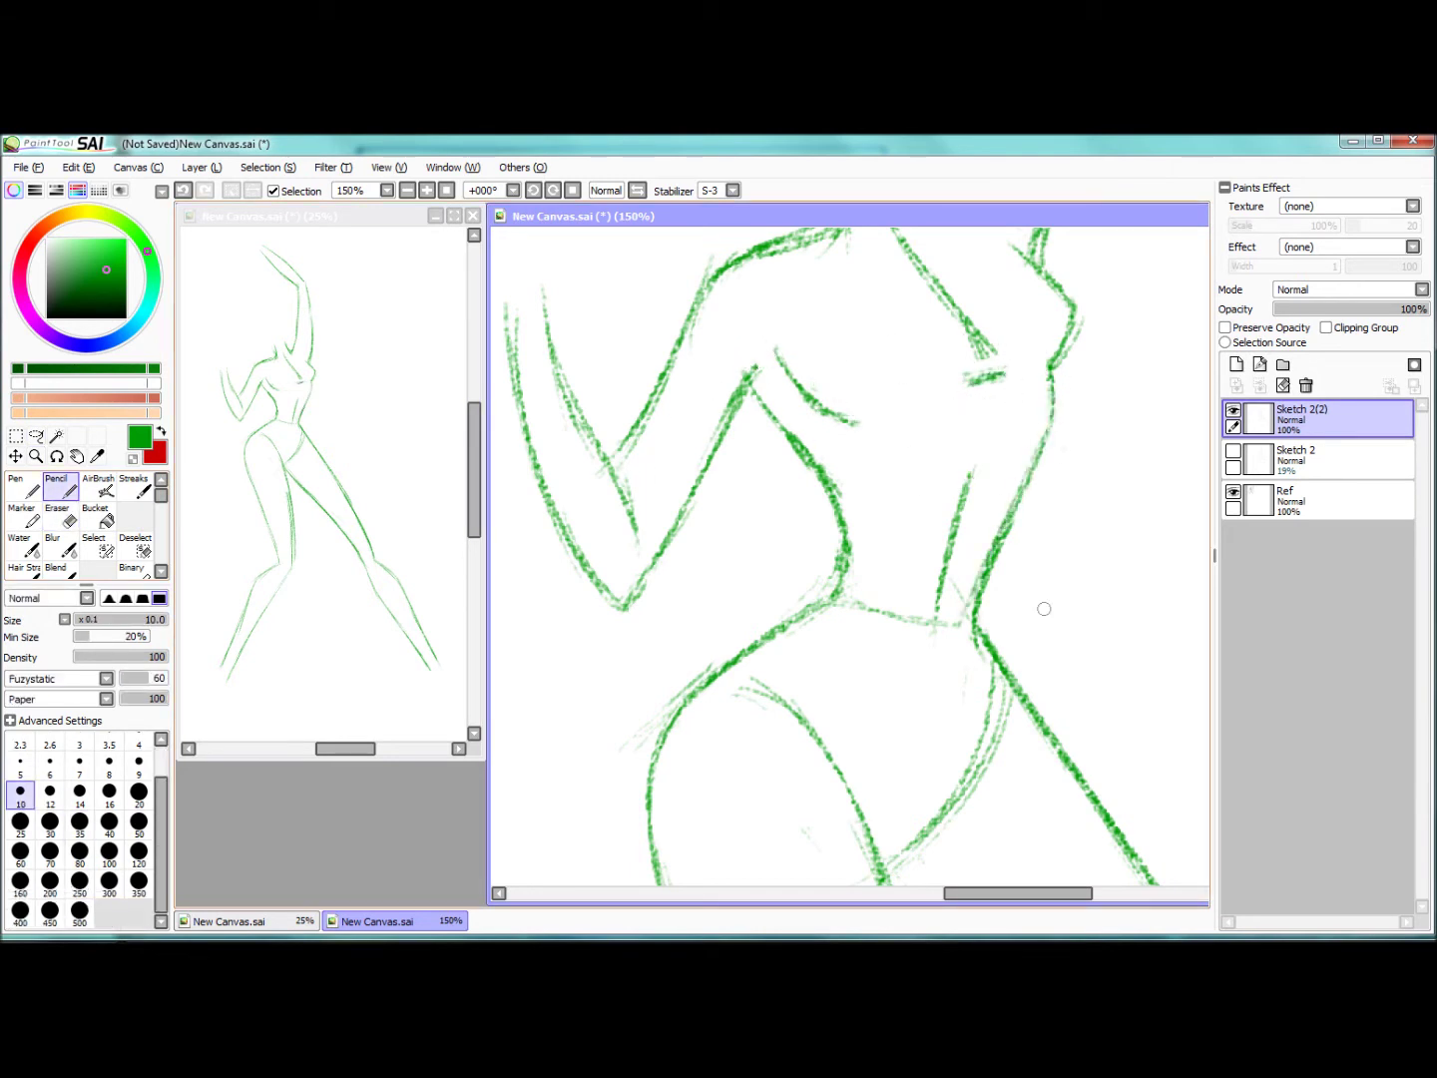
# Step: Erase the upper end of the bent arm's outer line and draw a green shoulder curve joining it to the neck
pyautogui.scroll(-4, 1044, 608)
pyautogui.scroll(3, 1045, 608)
pyautogui.scroll(2, 1006, 449)
pyautogui.press('e')
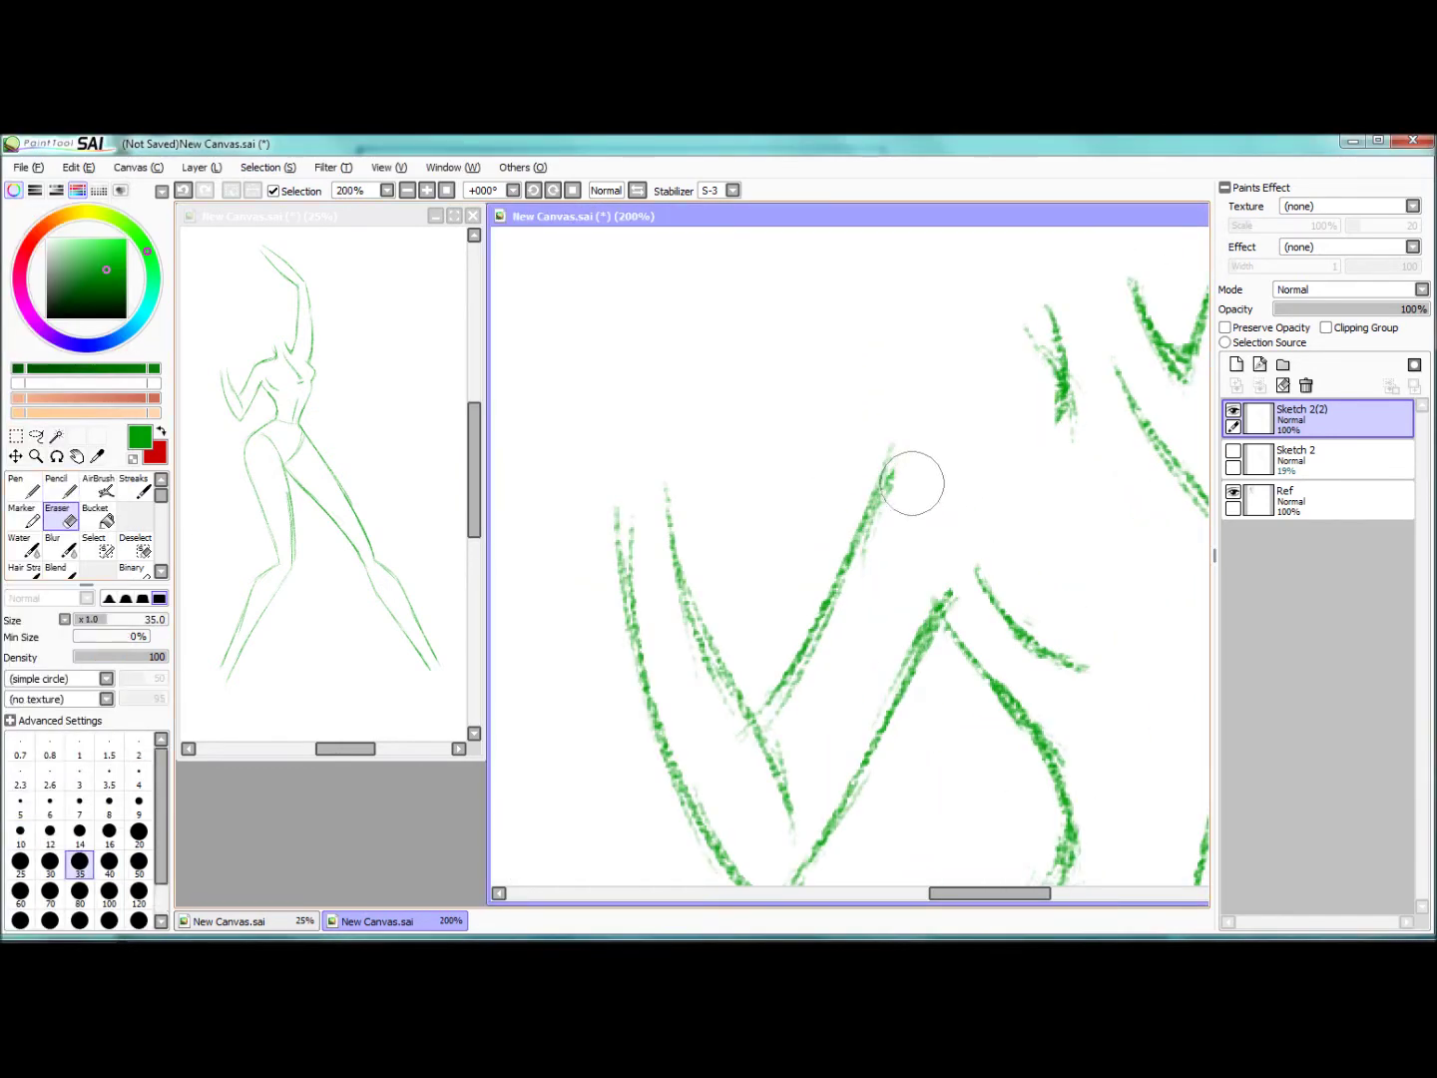
pyautogui.moveTo(928, 475); pyautogui.dragTo(863, 544)
pyautogui.press('n')
pyautogui.moveTo(1023, 424); pyautogui.dragTo(868, 503)
pyautogui.moveTo(919, 439); pyautogui.dragTo(808, 639)
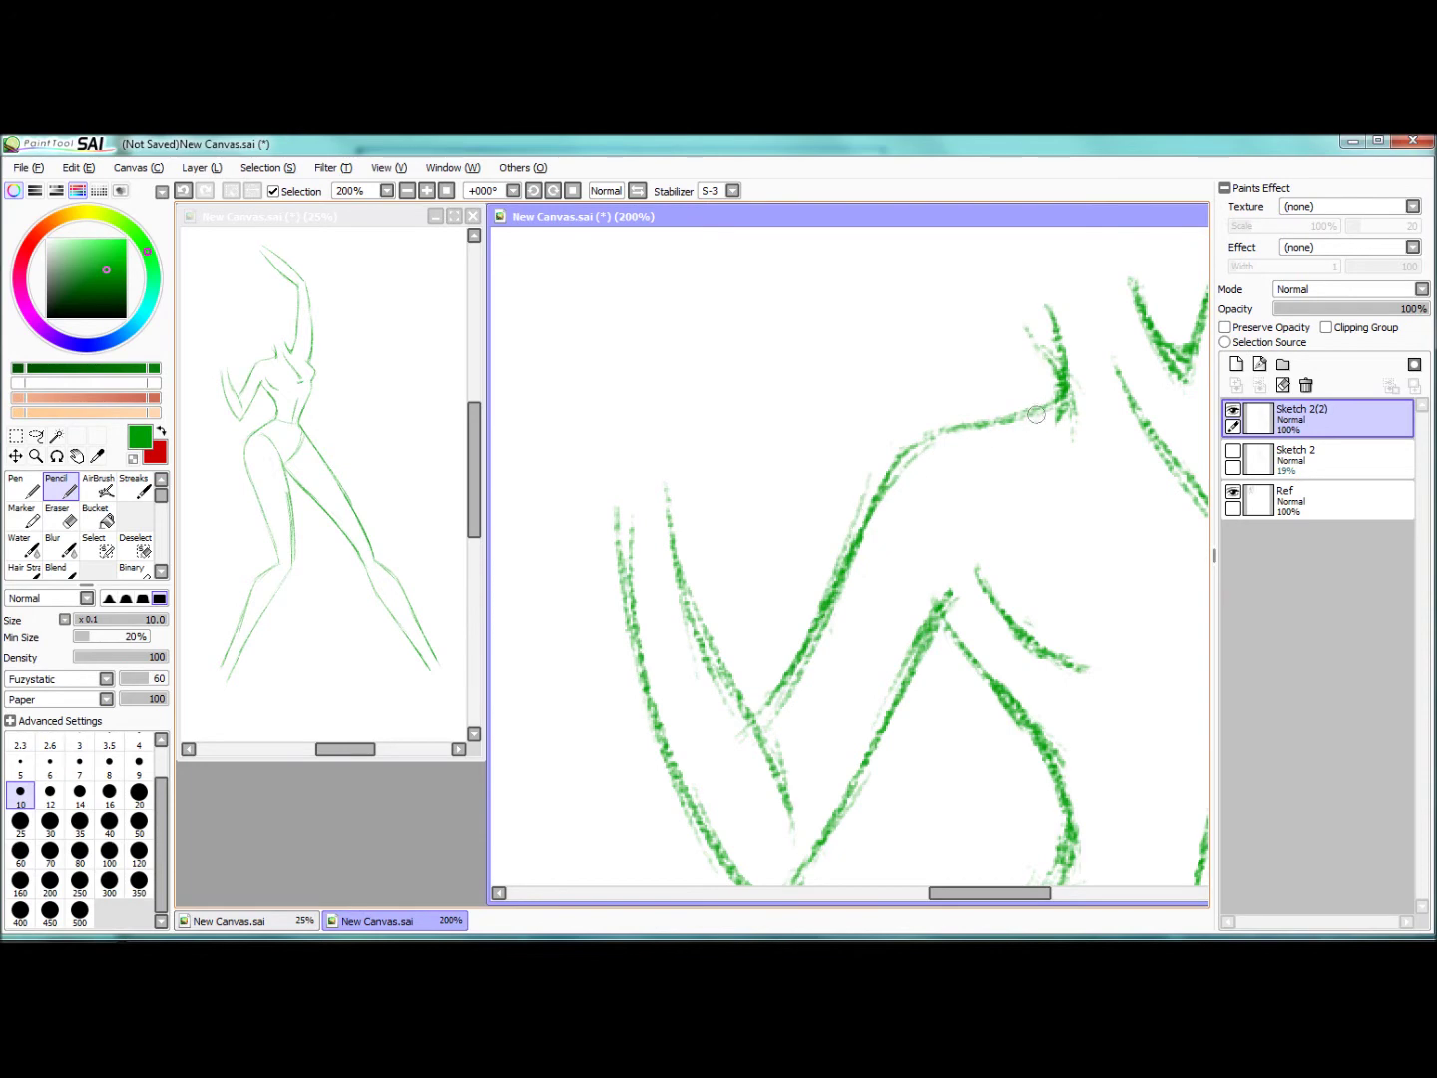
# Step: Refine the bent arm's shoulder curve and strengthen the outer line of its upper arm
pyautogui.moveTo(970, 427)
pyautogui.mouseDown()
pyautogui.moveTo(919, 427)
pyautogui.moveTo(880, 490)
pyautogui.mouseUp()
pyautogui.moveTo(913, 431); pyautogui.dragTo(859, 547)
pyautogui.press('e')
pyautogui.moveTo(995, 435)
pyautogui.mouseDown()
pyautogui.moveTo(1038, 402)
pyautogui.moveTo(858, 528)
pyautogui.mouseUp()
pyautogui.press('n')
pyautogui.moveTo(816, 618); pyautogui.dragTo(789, 670)
pyautogui.scroll(-5, 798, 670)
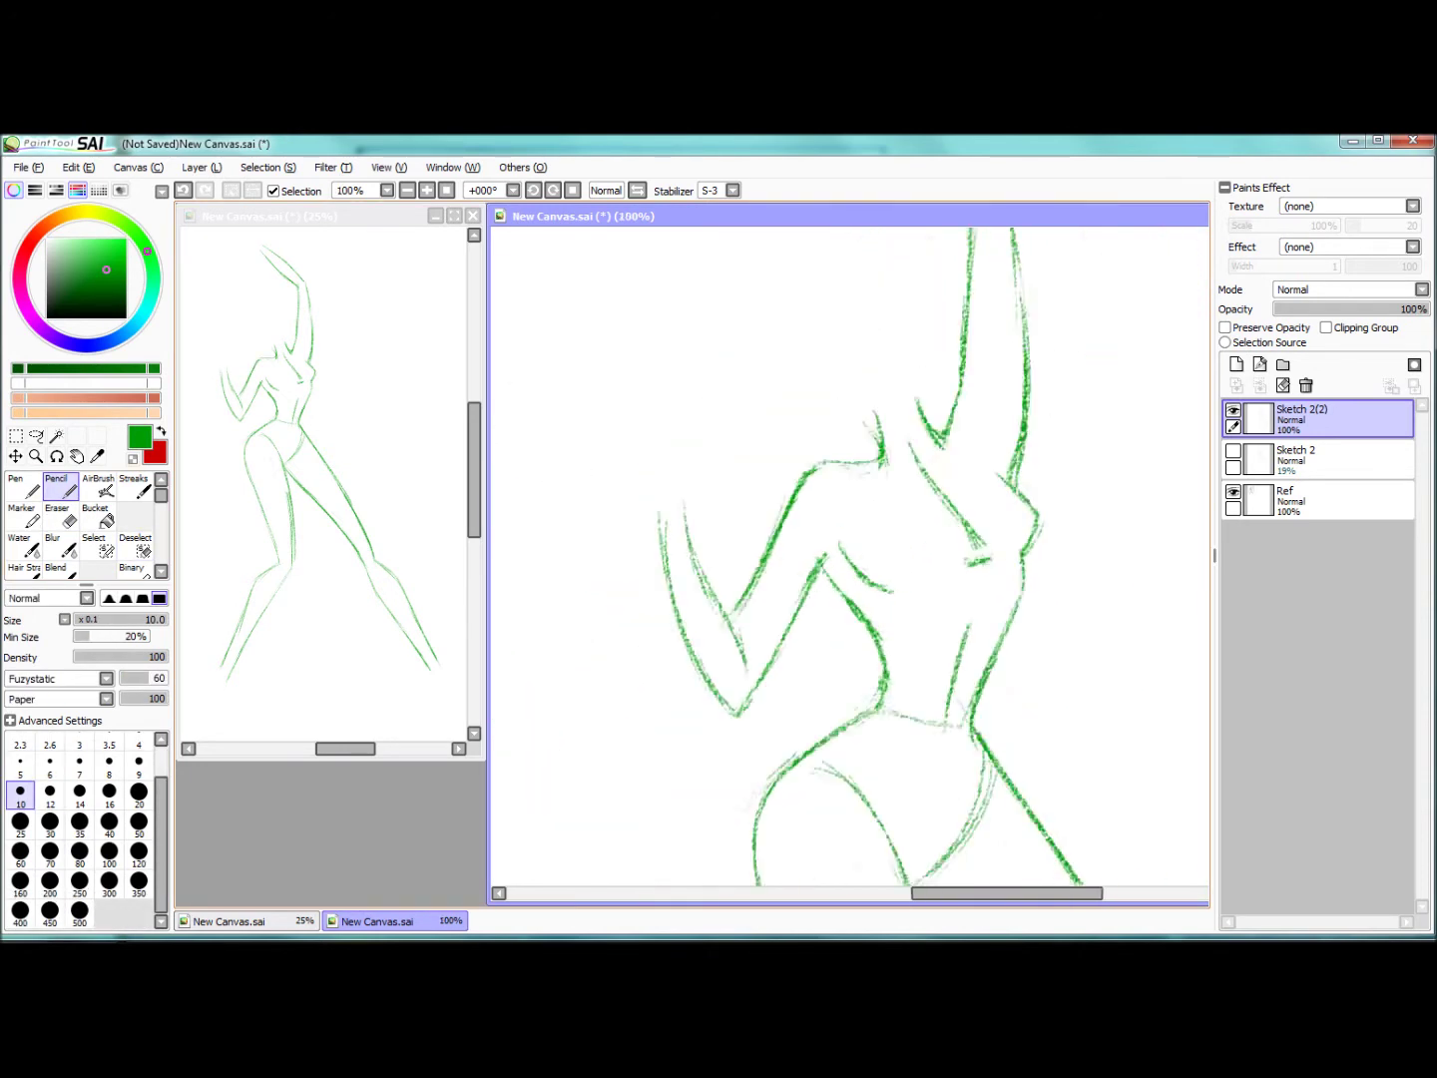
# Step: Redraw the neck lines and round the raised arm's inner line into the base of the neck
pyautogui.scroll(1, 849, 560)
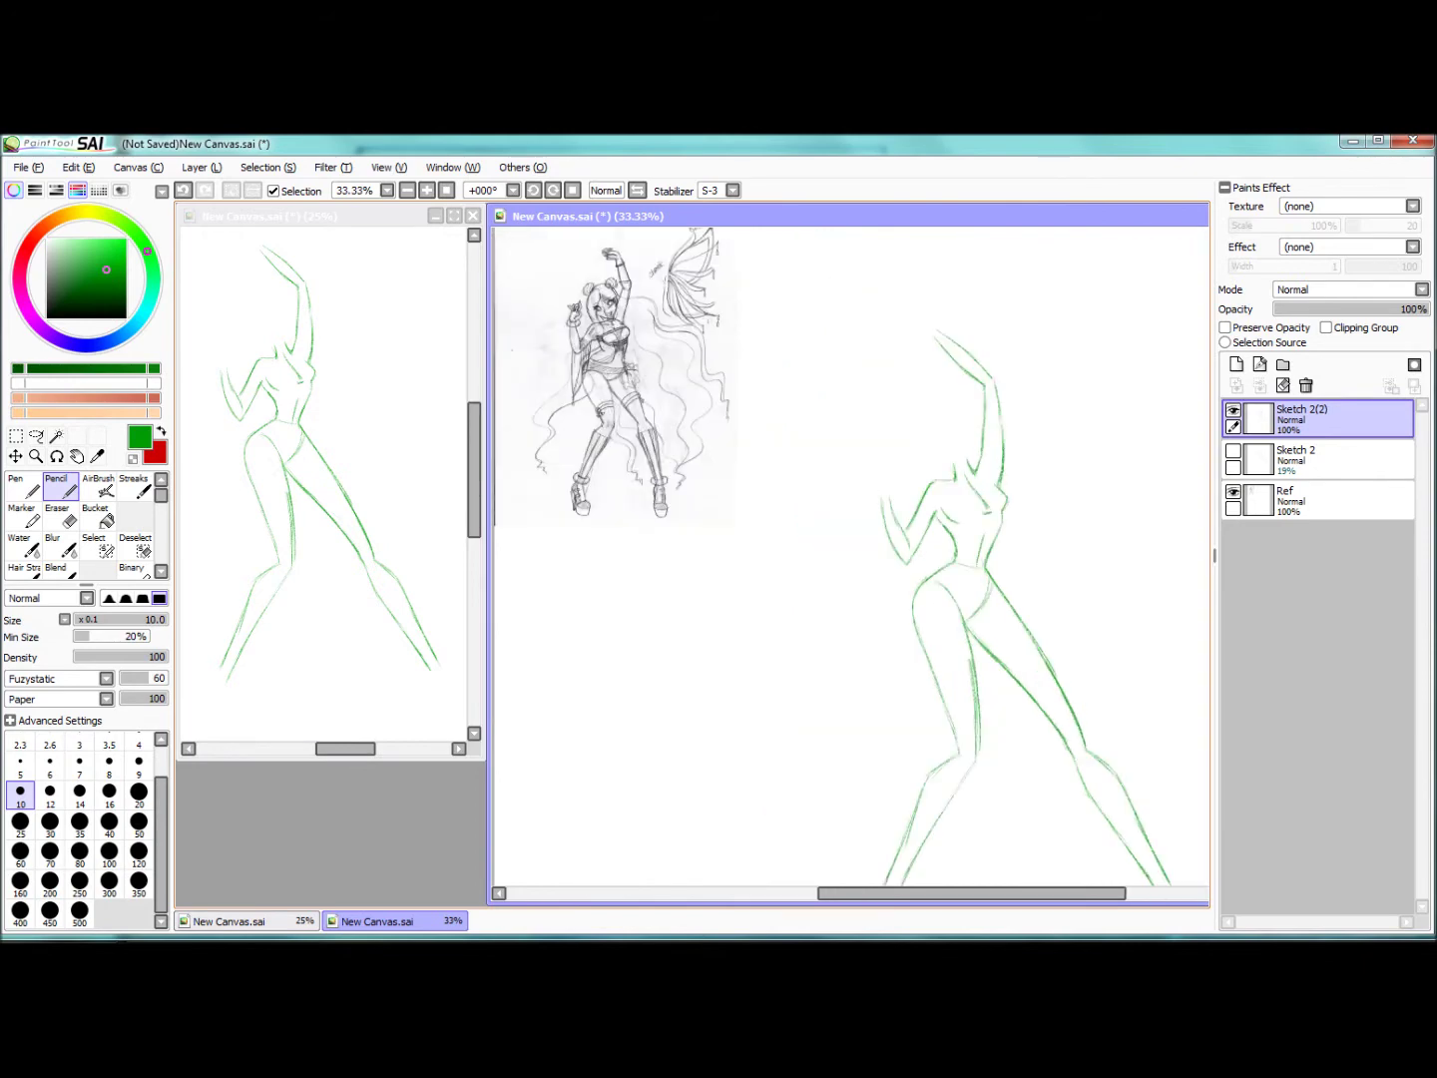
pyautogui.scroll(4, 849, 560)
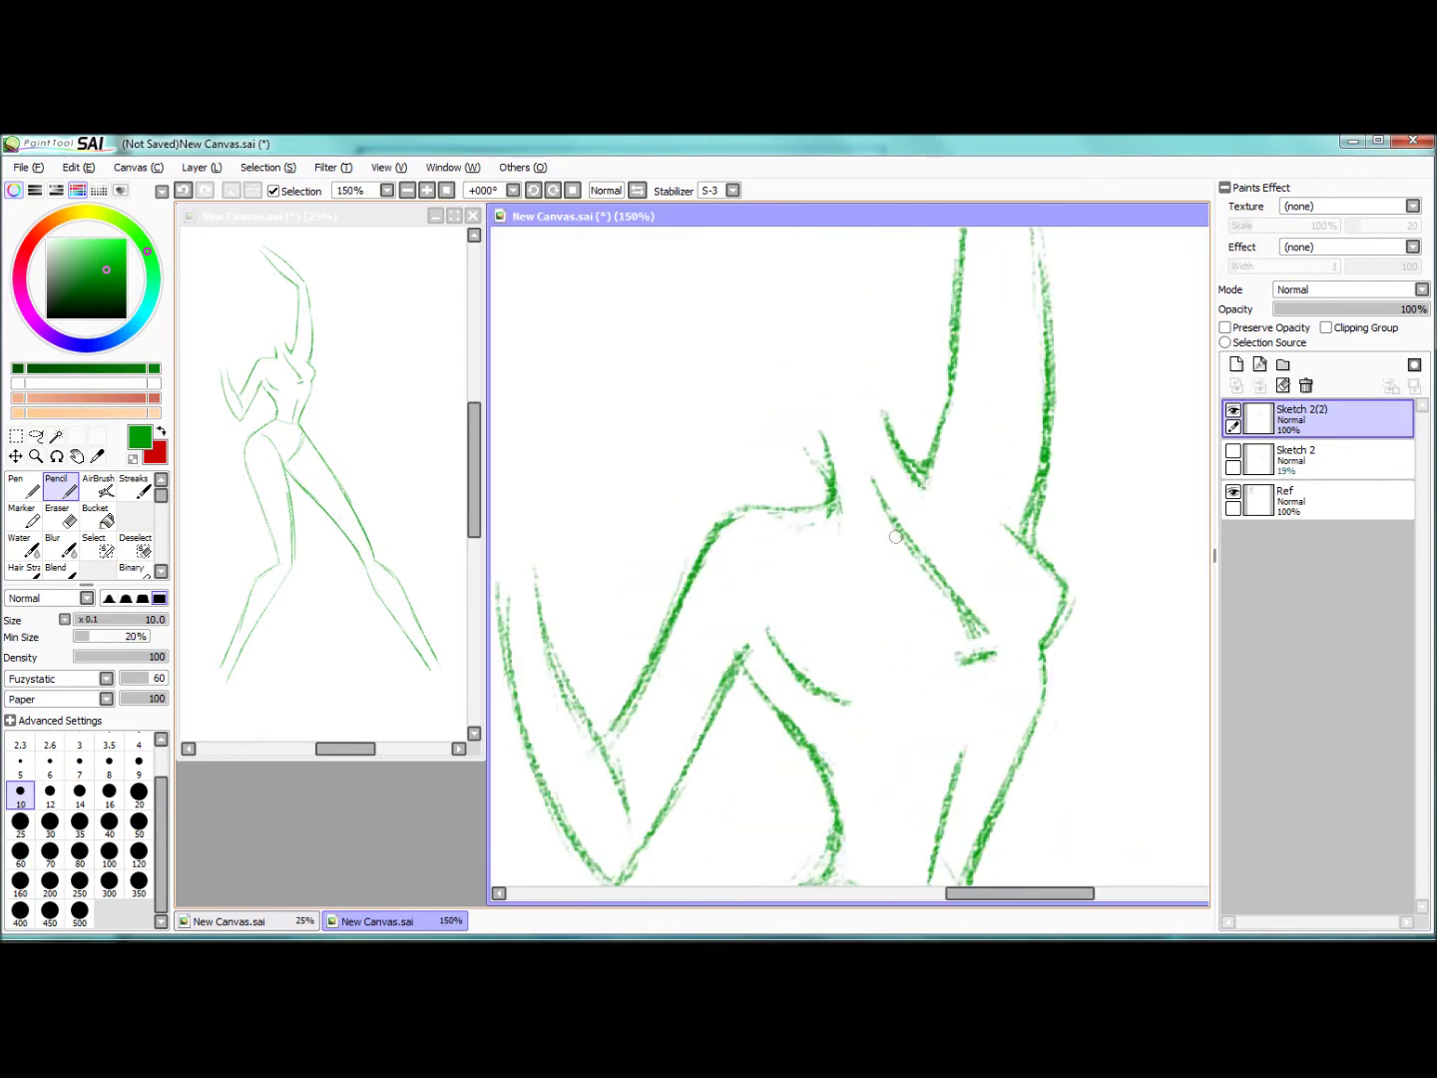
pyautogui.press('e')
pyautogui.press('n')
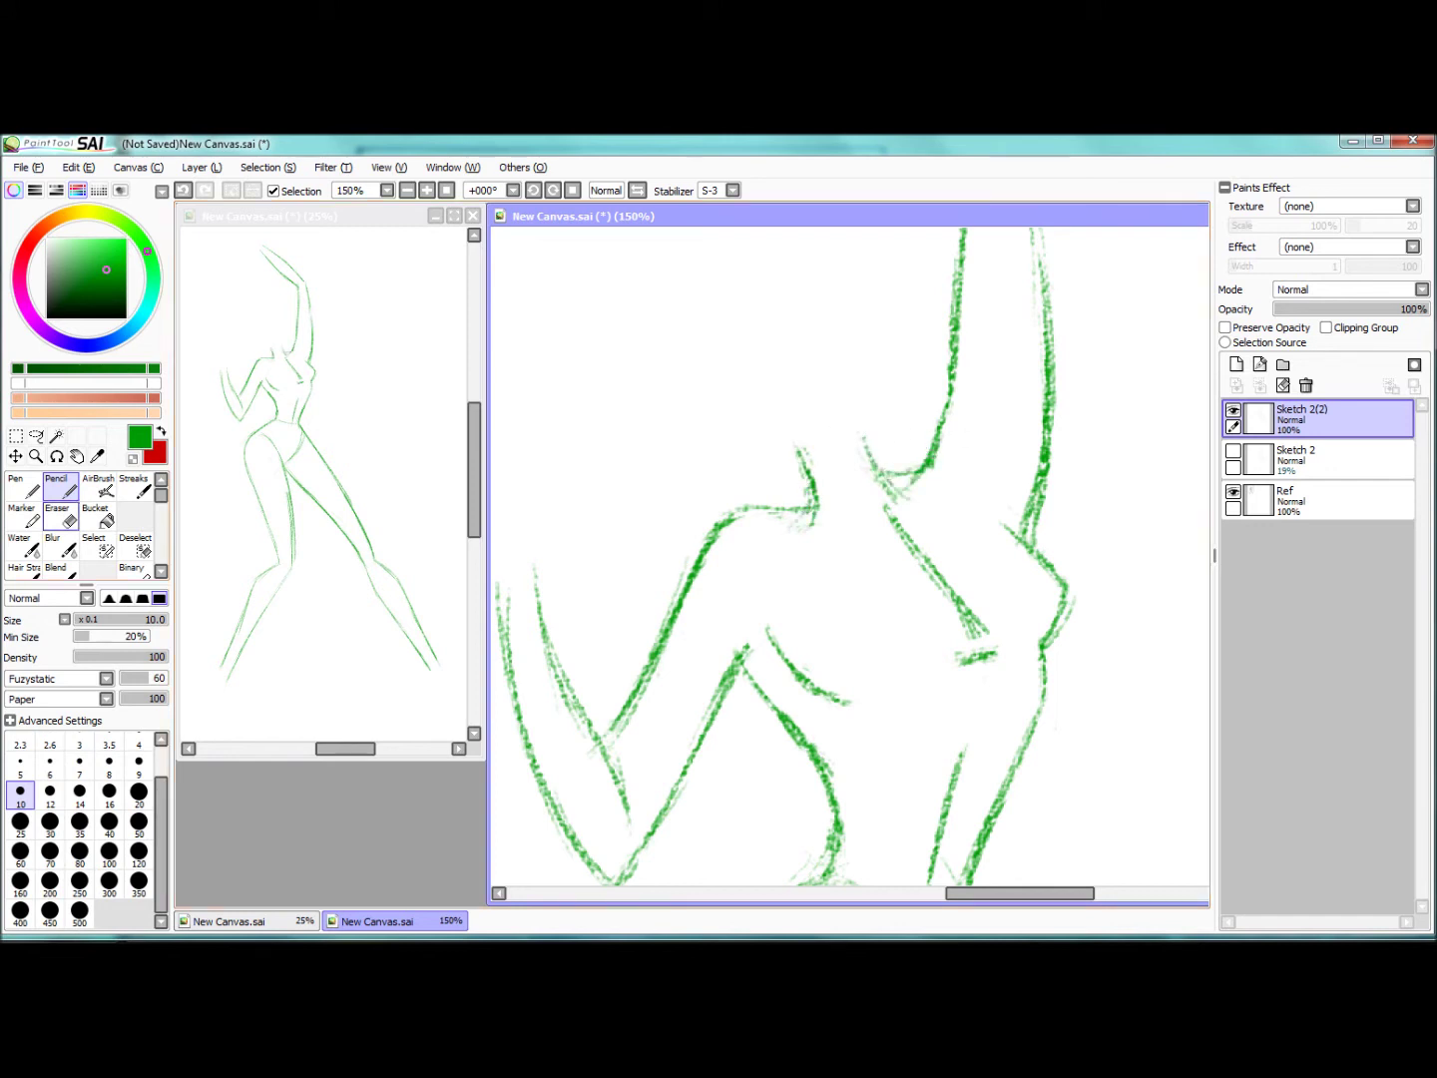
pyautogui.press('e')
pyautogui.press('n')
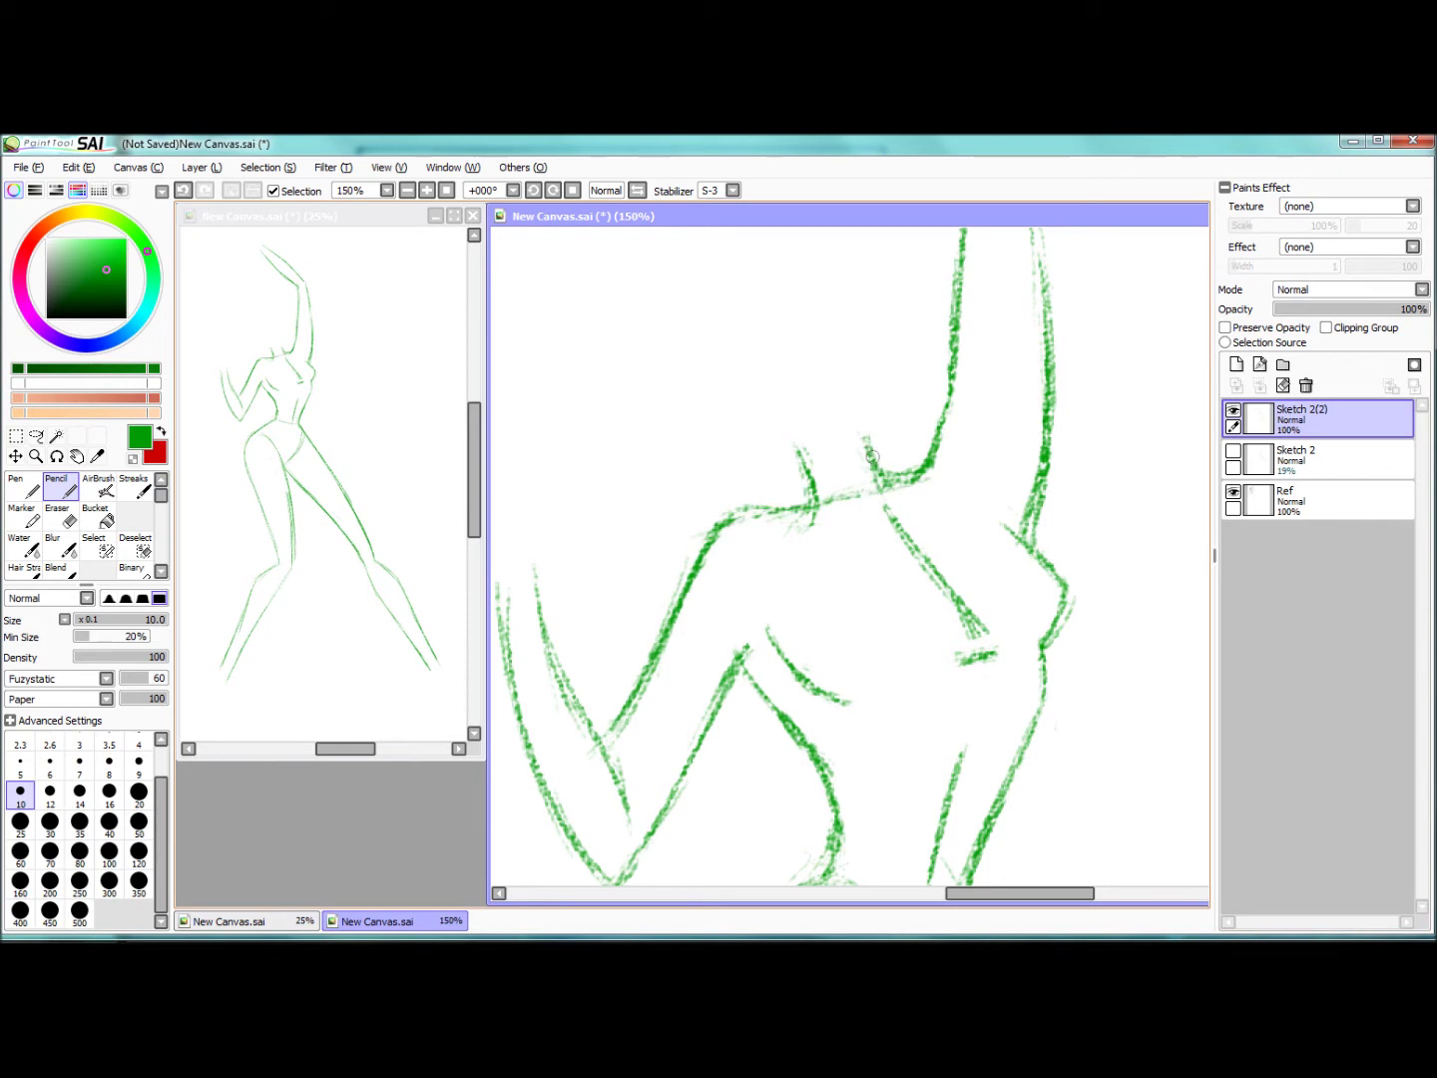
# Step: Erase the chest, underbust and abdomen lines, and draw one curved green centre line from the neck to the waist
pyautogui.press('e')
pyautogui.moveTo(902, 515); pyautogui.dragTo(973, 599)
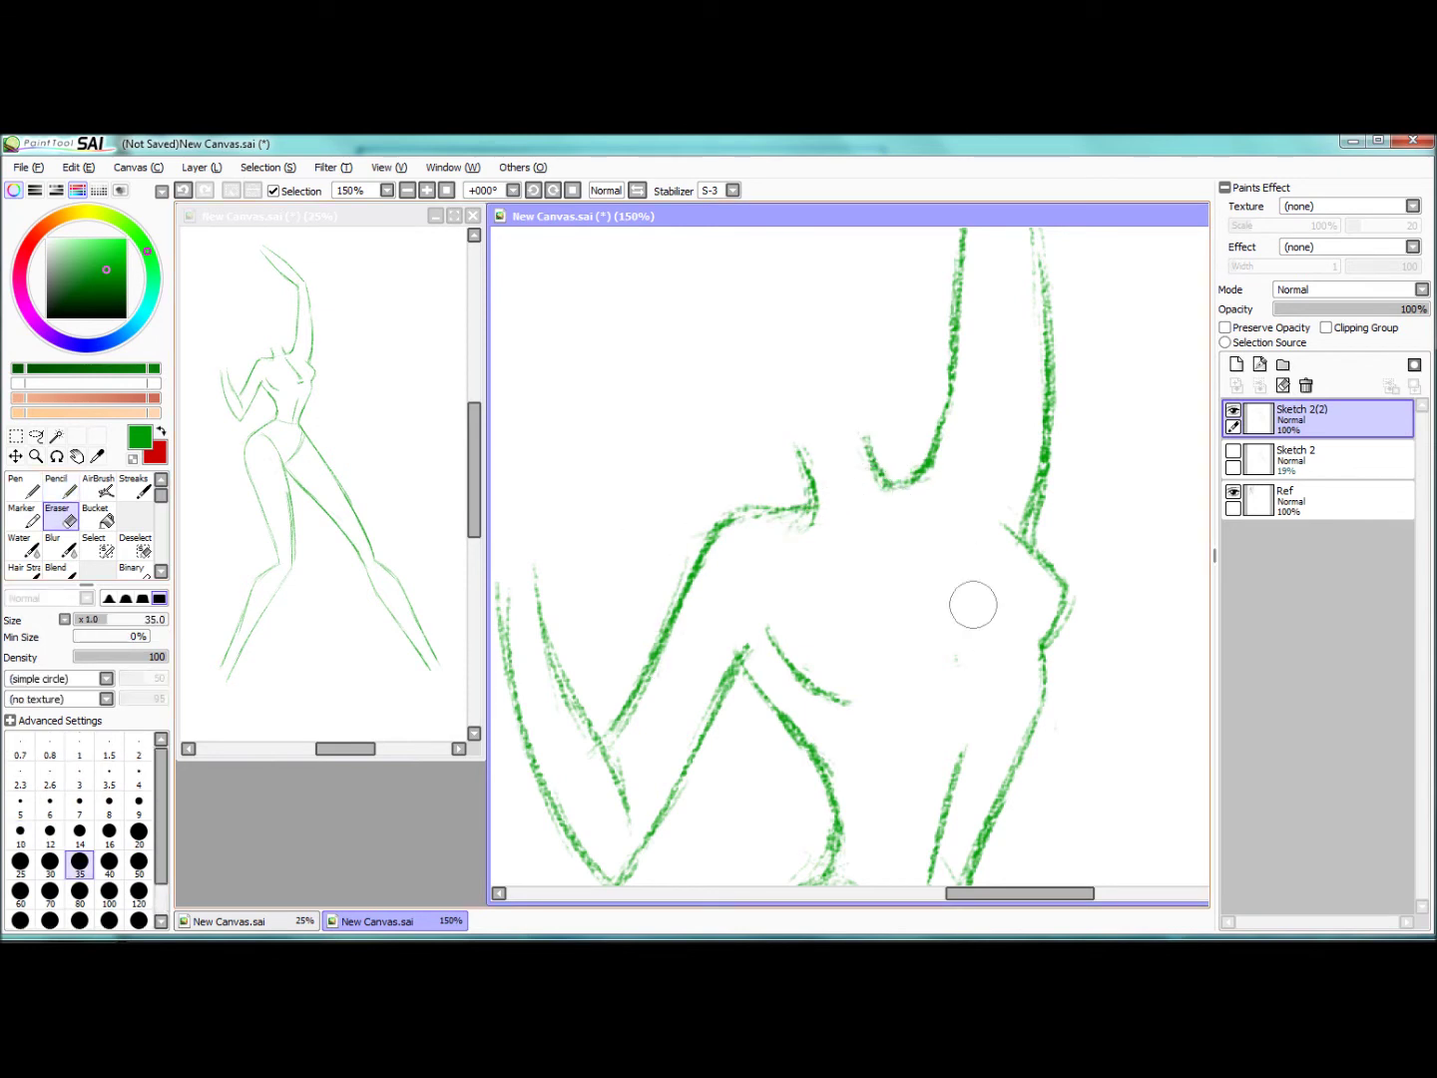
pyautogui.moveTo(759, 626); pyautogui.dragTo(848, 699)
pyautogui.moveTo(947, 749); pyautogui.dragTo(943, 878)
pyautogui.press('n')
pyautogui.moveTo(957, 621)
pyautogui.mouseDown()
pyautogui.moveTo(903, 878)
pyautogui.moveTo(777, 678)
pyautogui.mouseUp()
# Step: Try to reshape the outer bust and torso side with a fuller green curve
pyautogui.press('e')
pyautogui.moveTo(953, 334); pyautogui.dragTo(878, 587)
pyautogui.press('n')
pyautogui.moveTo(880, 314); pyautogui.dragTo(947, 400)
pyautogui.moveTo(901, 549); pyautogui.dragTo(868, 629)
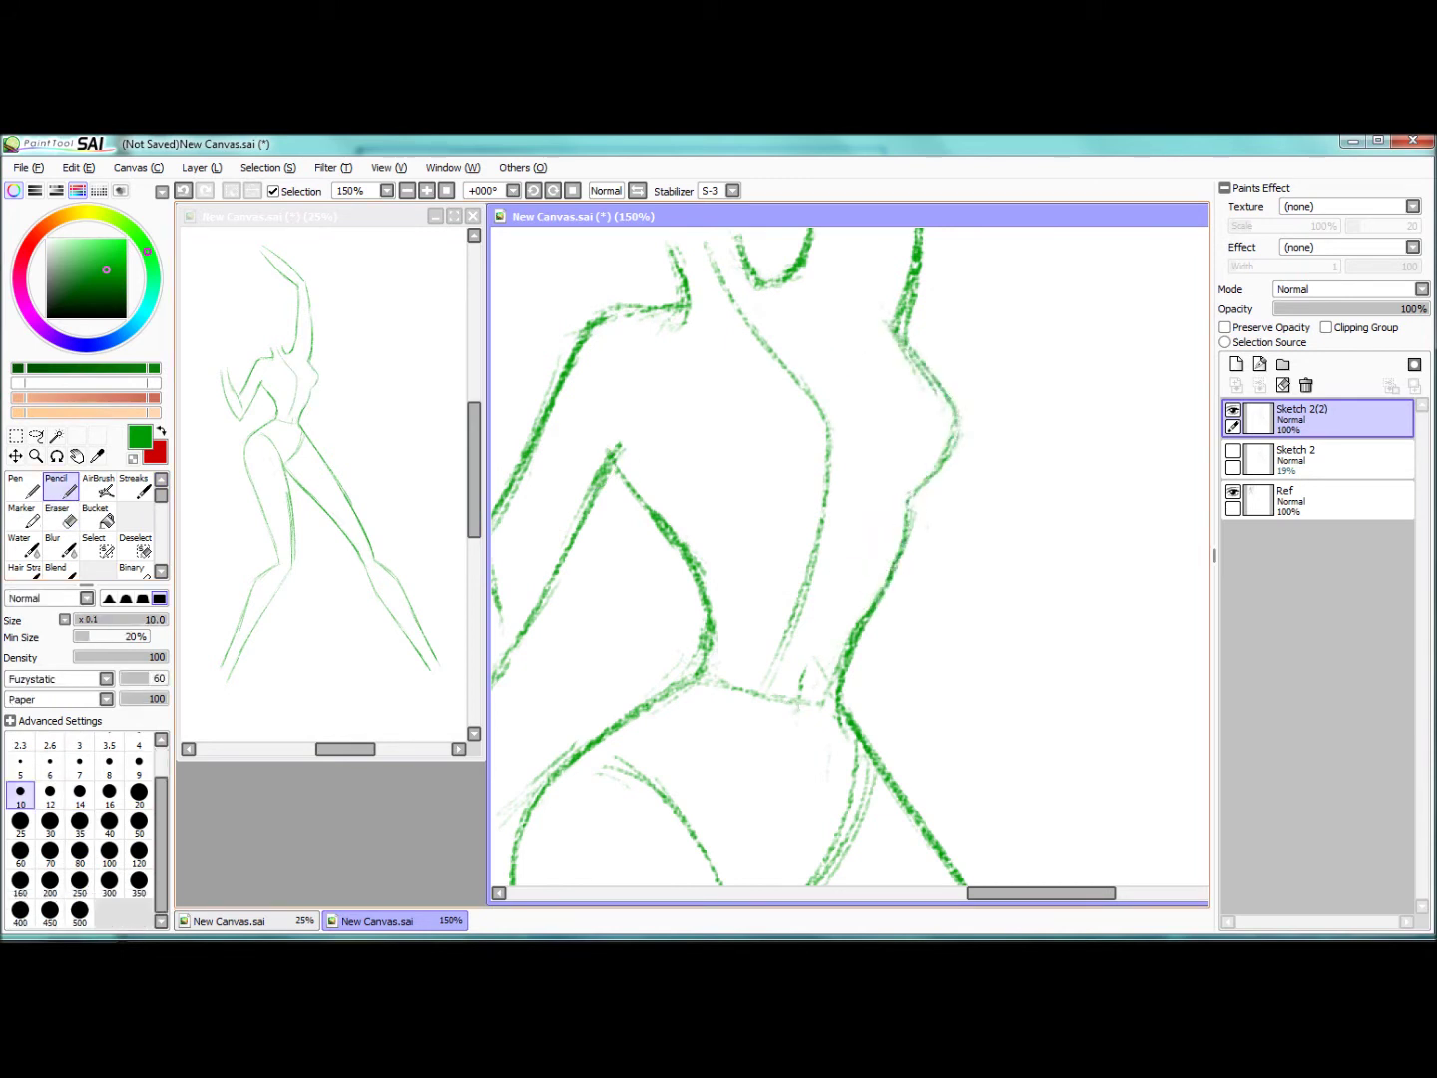
# Step: With the Sketch 2 layer shown, redraw the outer bust and torso side and both short underbust lines in green
pyautogui.hotkey('ctrl', 'z')
pyautogui.click(1233, 450)
pyautogui.hotkey('ctrl', 'z')
pyautogui.press('e')
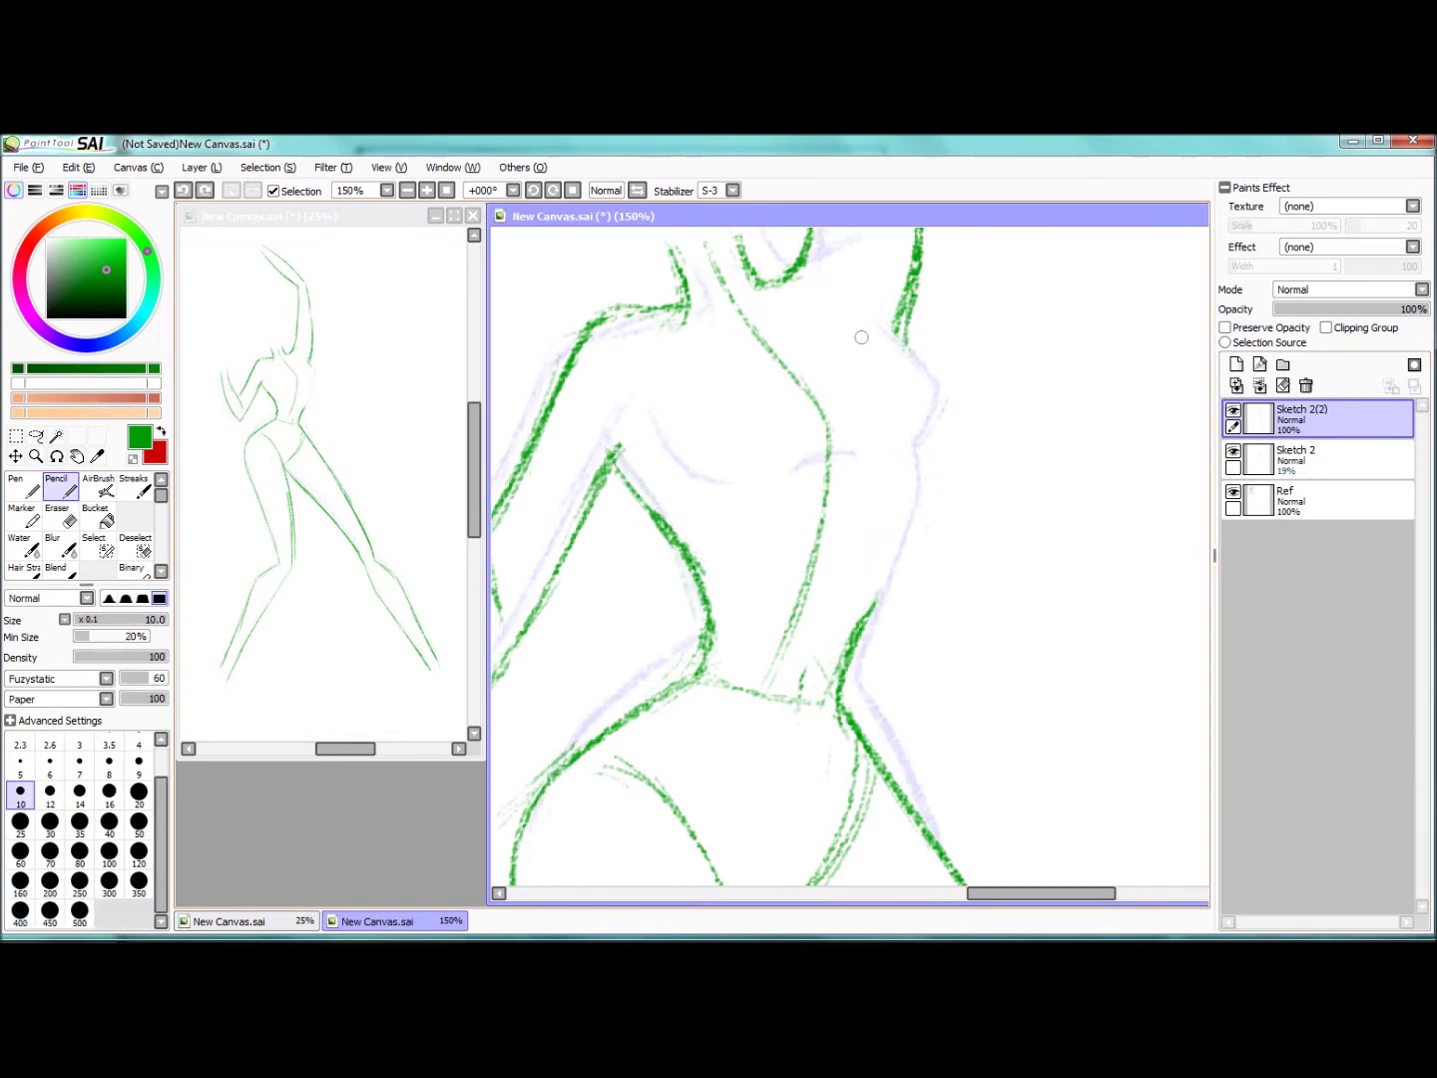
pyautogui.press('n')
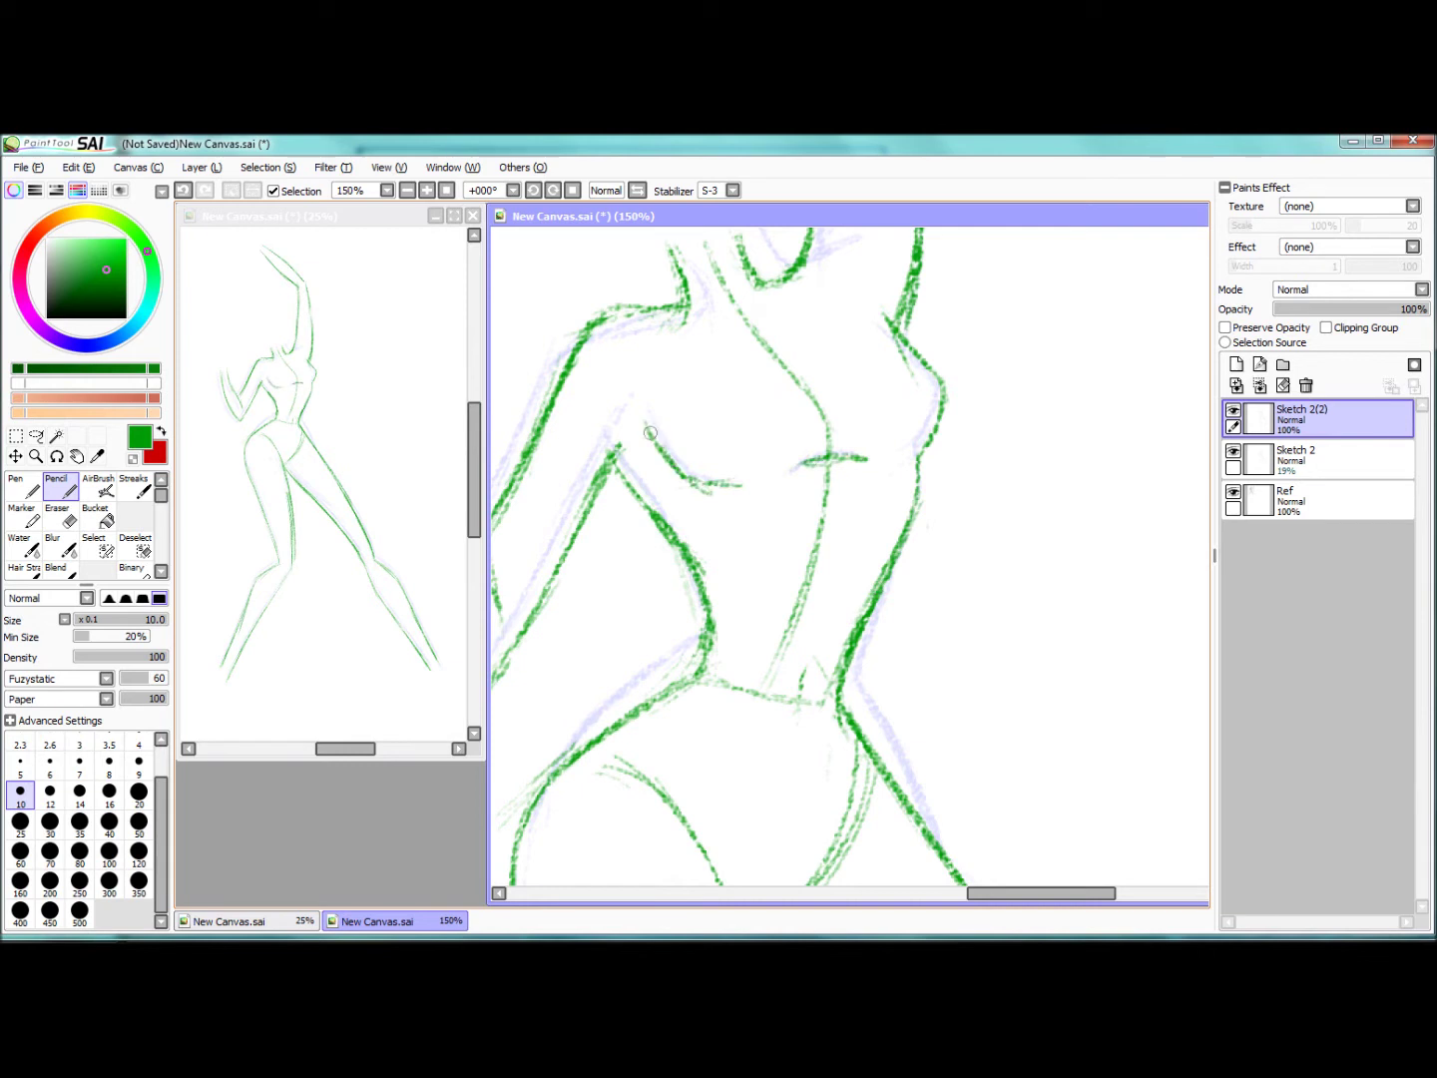
# Step: Erase the whole green bent arm with its shoulder line, and hide the Sketch 2 layer
pyautogui.moveTo(498, 499); pyautogui.dragTo(688, 532)
pyautogui.press('e')
pyautogui.moveTo(840, 313)
pyautogui.mouseDown()
pyautogui.moveTo(671, 656)
pyautogui.moveTo(574, 395)
pyautogui.mouseUp()
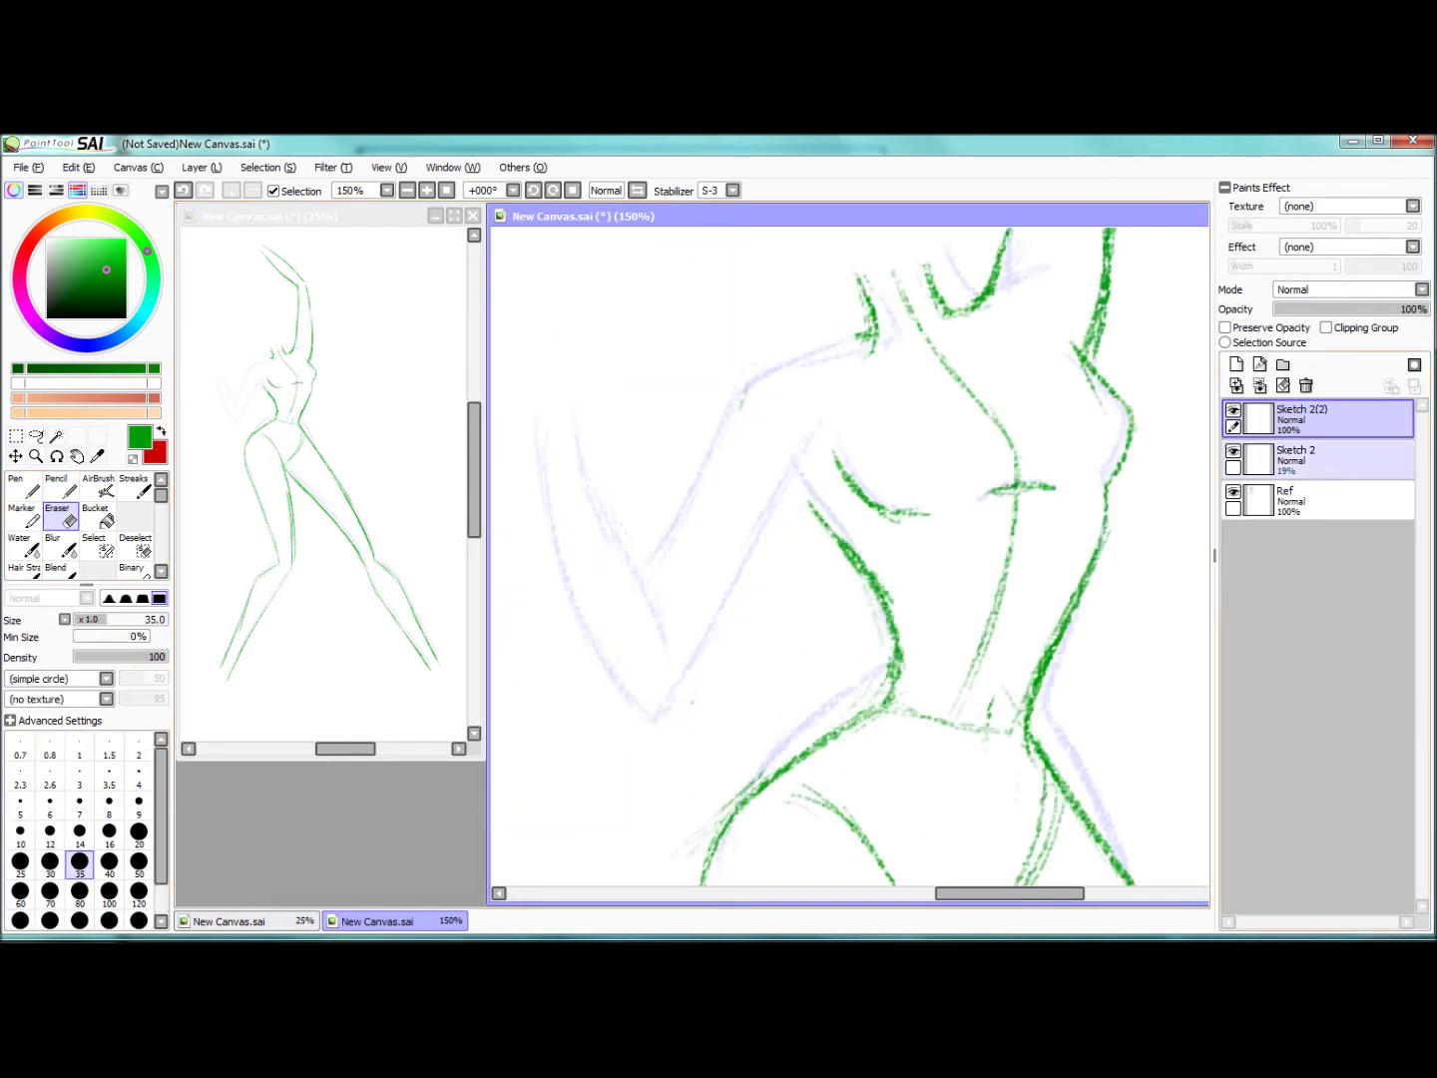
pyautogui.click(1234, 450)
# Step: Add a layer below Sketch 2(2) and sketch the bent arm in red with circles at shoulder, elbow and wrist
pyautogui.click(1234, 364)
pyautogui.press('x')
pyautogui.press('n')
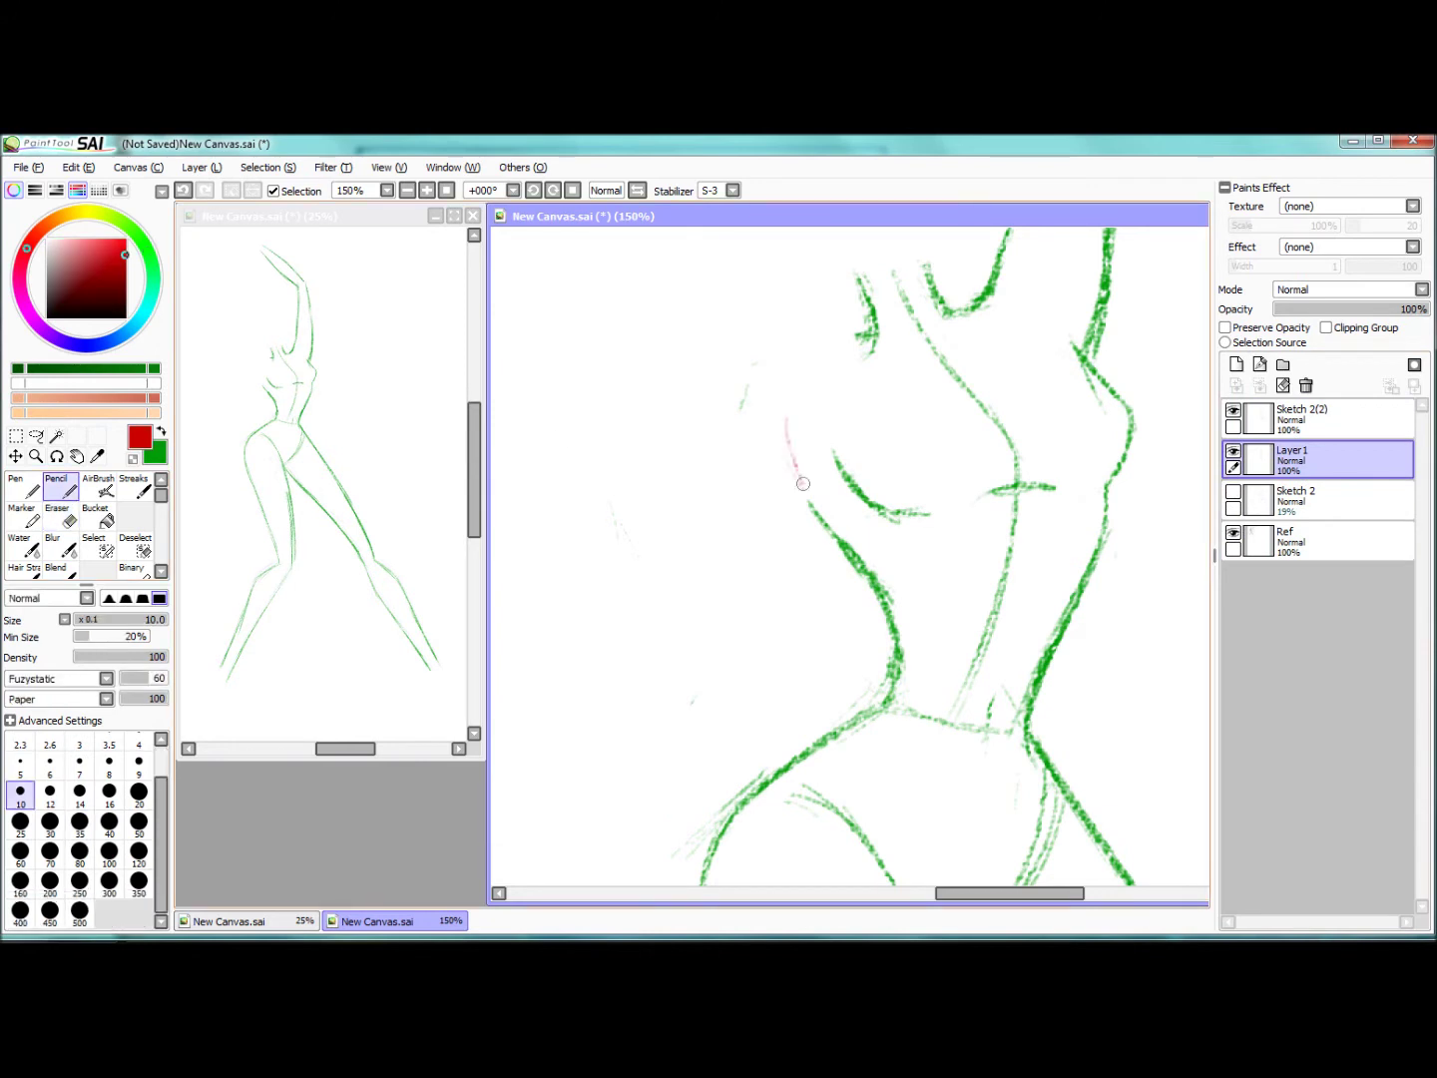
pyautogui.moveTo(769, 335)
pyautogui.mouseDown()
pyautogui.moveTo(735, 390)
pyautogui.moveTo(759, 407)
pyautogui.moveTo(672, 603)
pyautogui.moveTo(594, 663)
pyautogui.moveTo(651, 640)
pyautogui.mouseUp()
pyautogui.moveTo(651, 642); pyautogui.dragTo(539, 416)
pyautogui.moveTo(536, 401); pyautogui.dragTo(543, 409)
# Step: On the Sketch 2(2) layer, draw the shoulder and both edges of the bent upper arm in green over the red guides
pyautogui.click(1298, 418)
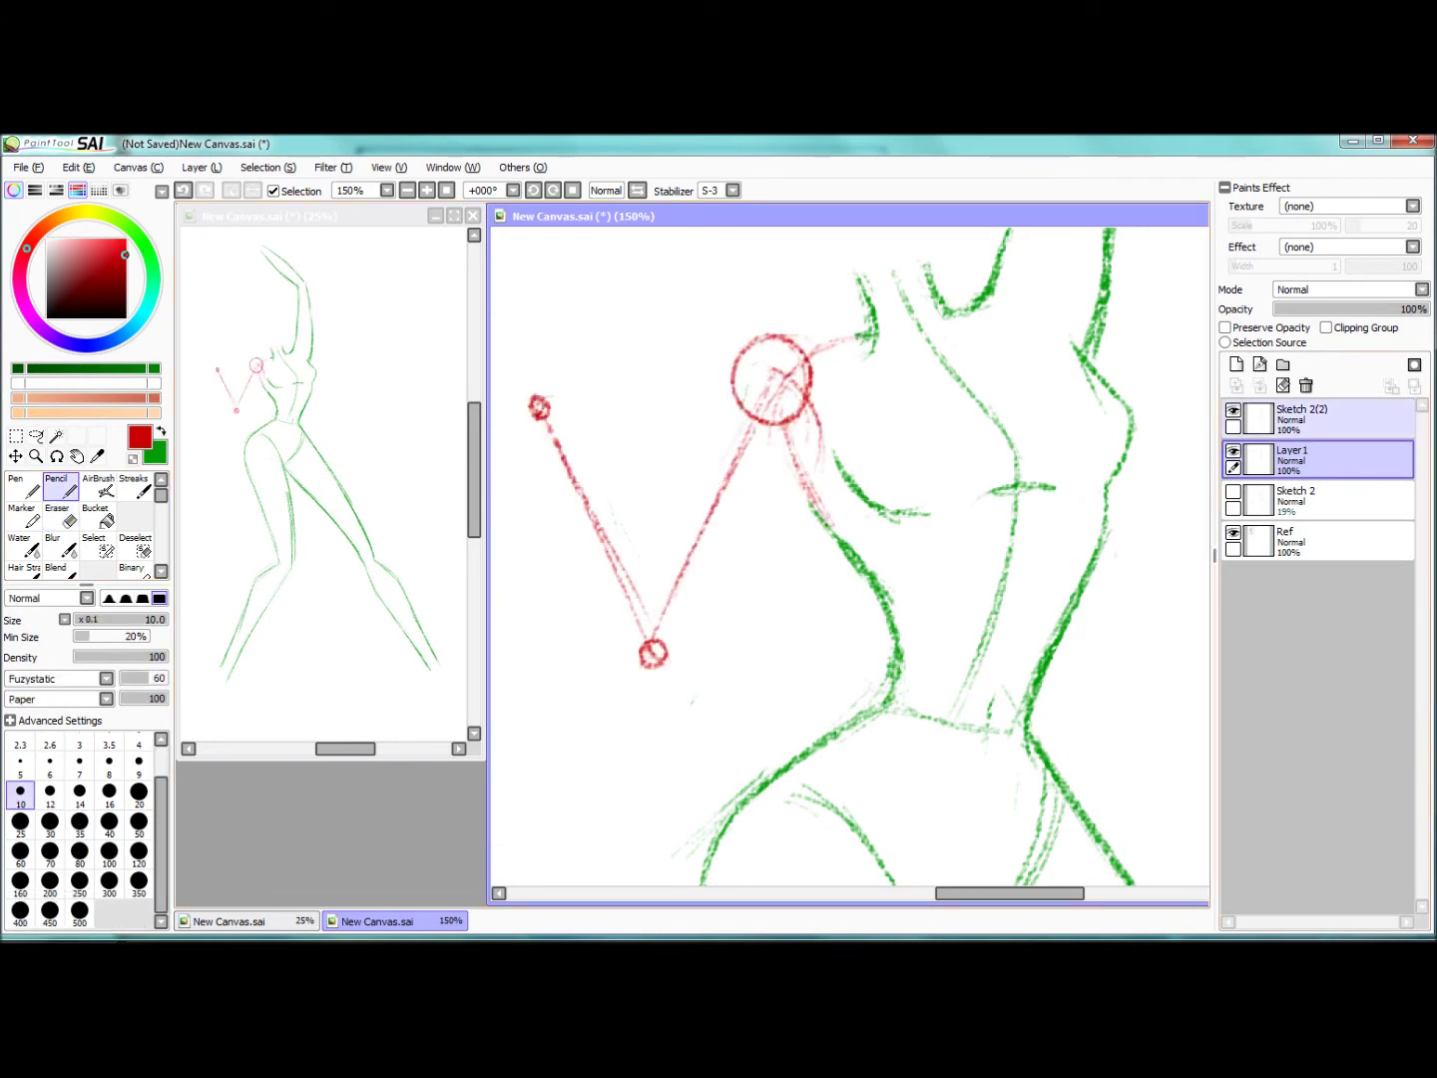
pyautogui.click(161, 432)
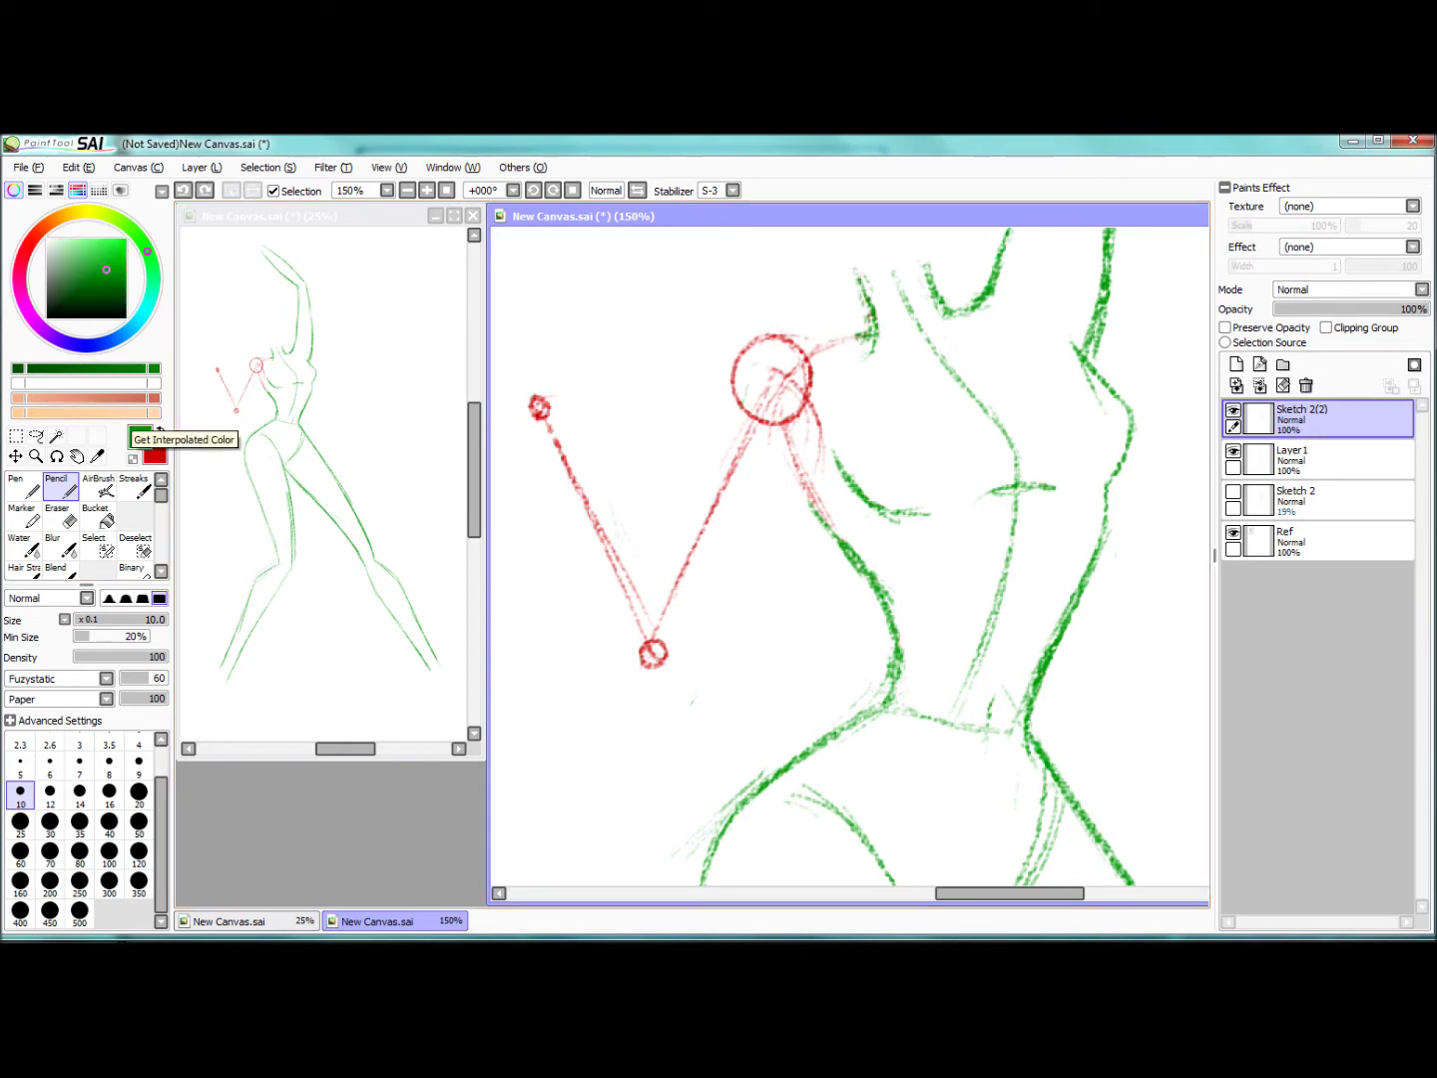
pyautogui.moveTo(773, 328); pyautogui.dragTo(646, 598)
pyautogui.moveTo(803, 403)
pyautogui.mouseDown()
pyautogui.moveTo(668, 663)
pyautogui.moveTo(756, 498)
pyautogui.mouseUp()
# Step: Hide the red guide layer and erase the green shoulder, upper arm, adjoining torso edge and underbust lines
pyautogui.click(1233, 450)
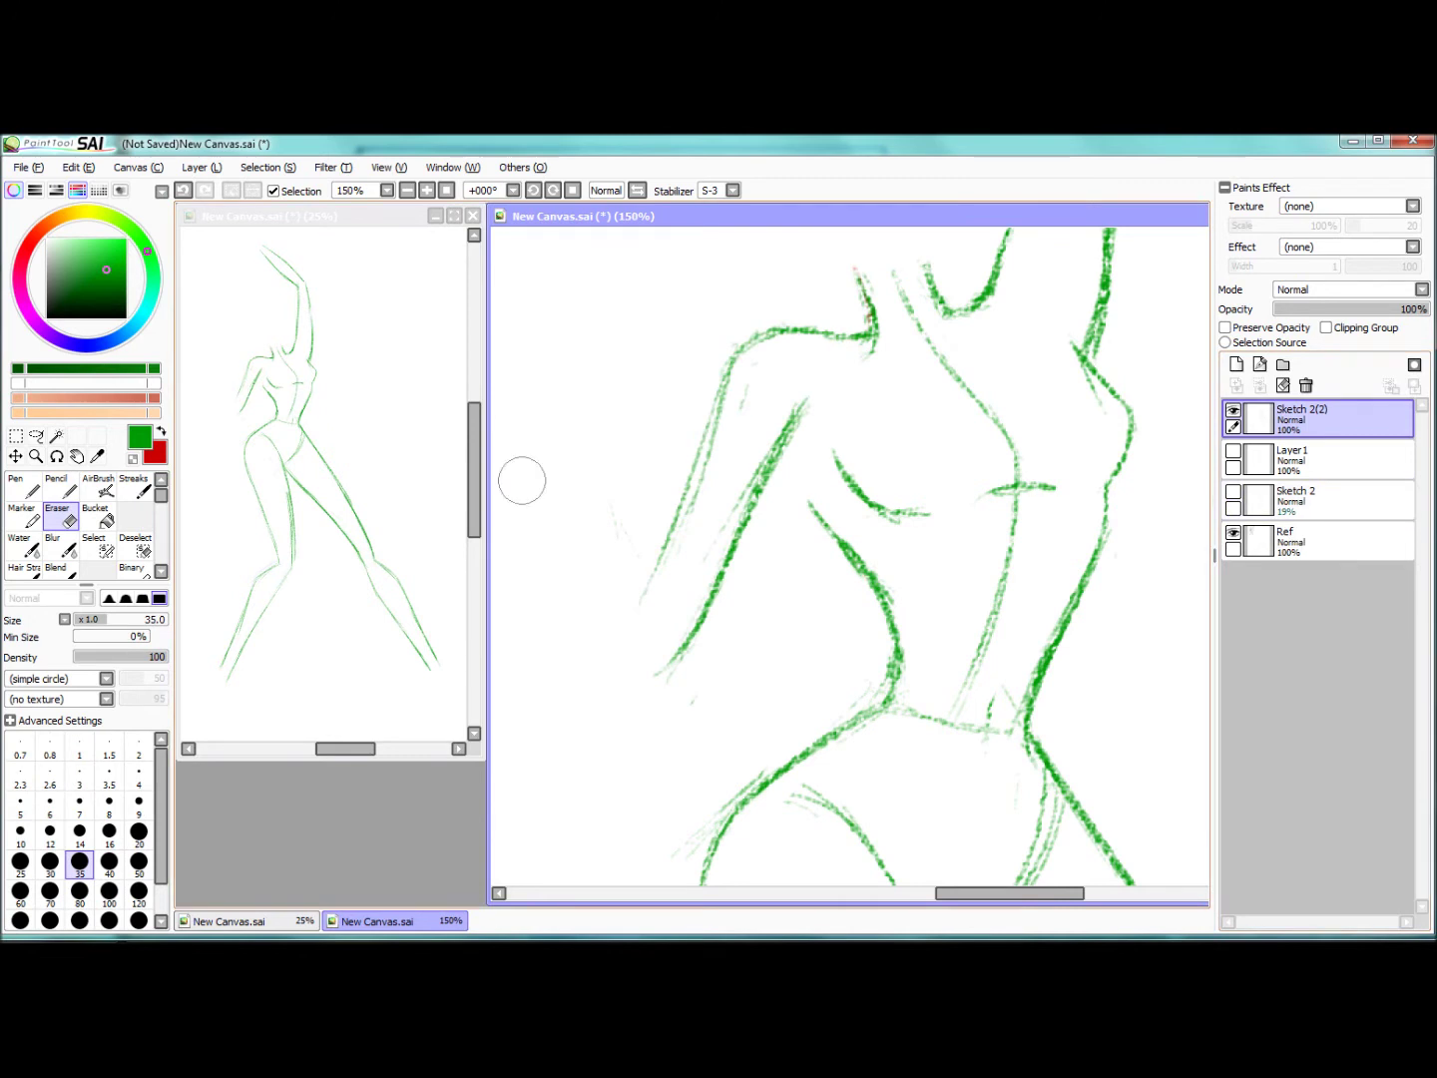
pyautogui.press('e')
pyautogui.moveTo(868, 339)
pyautogui.mouseDown()
pyautogui.moveTo(794, 309)
pyautogui.moveTo(661, 529)
pyautogui.moveTo(892, 531)
pyautogui.moveTo(785, 471)
pyautogui.moveTo(888, 698)
pyautogui.mouseUp()
# Step: Show the red guide layer, set its opacity to 69%, and clear its arm guides
pyautogui.click(1234, 450)
pyautogui.click(1307, 460)
pyautogui.moveTo(1422, 310); pyautogui.dragTo(1381, 308)
pyautogui.press('Delete')
pyautogui.press('n')
pyautogui.press('x')
pyautogui.scroll(-4, 848, 559)
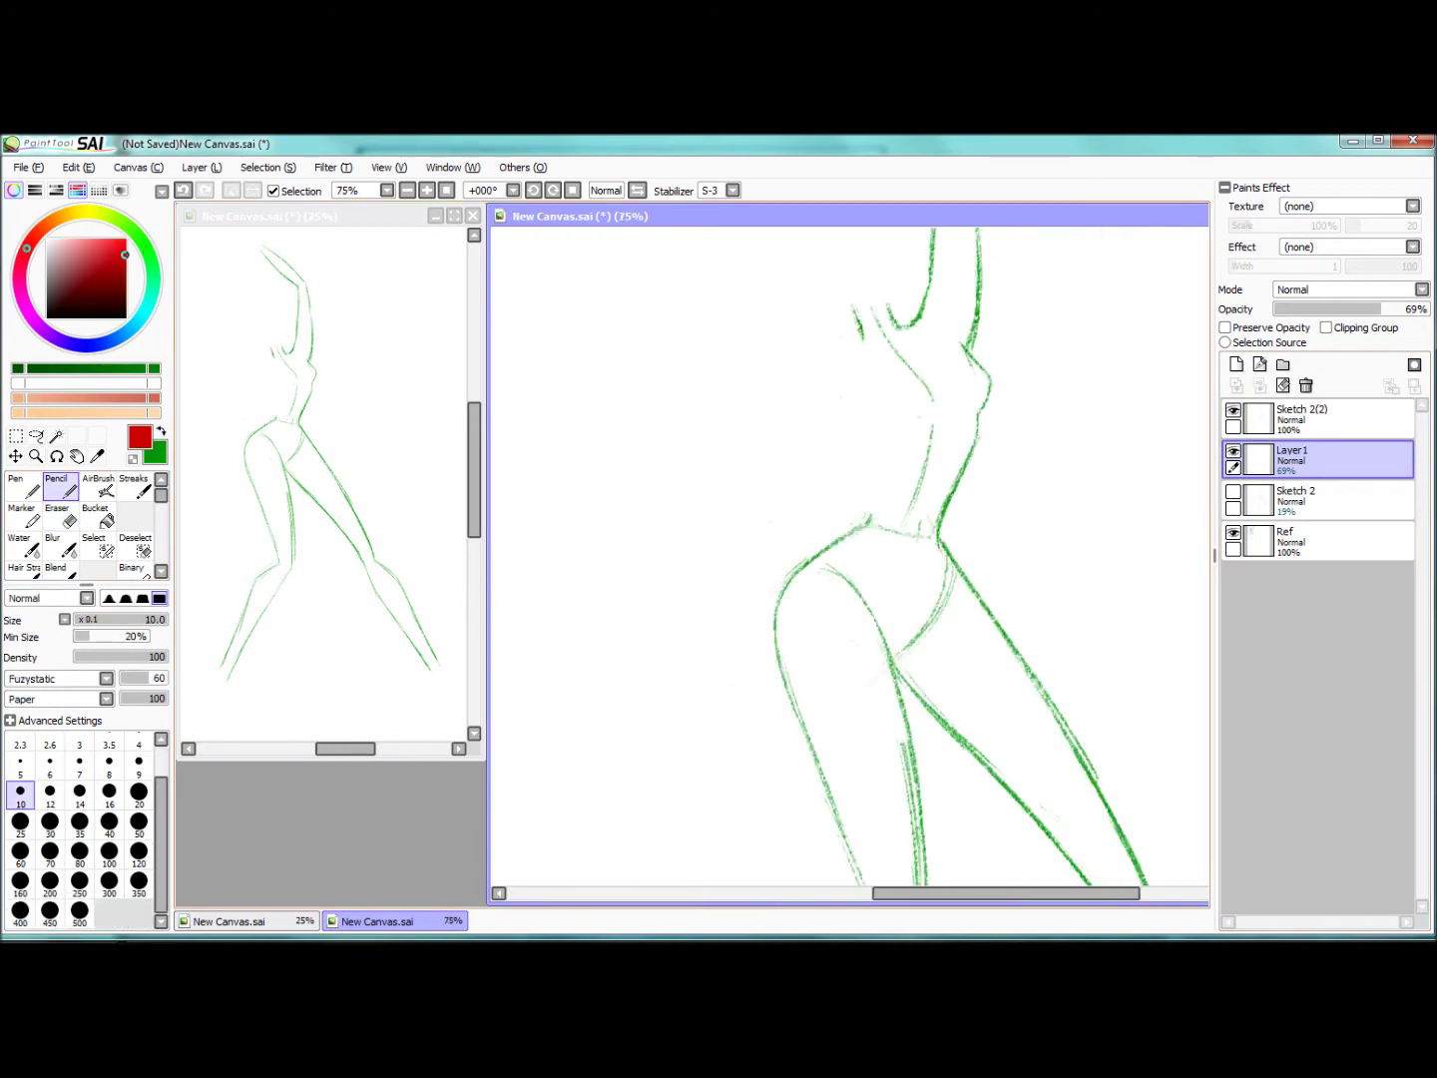
pyautogui.scroll(6, 728, 579)
pyautogui.moveTo(987, 355)
pyautogui.mouseDown()
pyautogui.moveTo(1038, 399)
pyautogui.moveTo(972, 408)
pyautogui.mouseUp()
pyautogui.moveTo(822, 434)
pyautogui.mouseDown()
pyautogui.moveTo(967, 400)
pyautogui.moveTo(948, 424)
pyautogui.moveTo(1012, 579)
pyautogui.mouseUp()
pyautogui.moveTo(818, 504)
pyautogui.mouseDown()
pyautogui.moveTo(874, 639)
pyautogui.moveTo(784, 743)
pyautogui.mouseUp()
pyautogui.moveTo(1102, 497)
pyautogui.mouseDown()
pyautogui.moveTo(1019, 768)
pyautogui.moveTo(868, 659)
pyautogui.mouseUp()
pyautogui.scroll(-4, 649, 549)
pyautogui.scroll(3, 825, 502)
# Step: Erase the green waistline, abdomen centre line and upper hip line on the Sketch 2(2) layer
pyautogui.click(1297, 418)
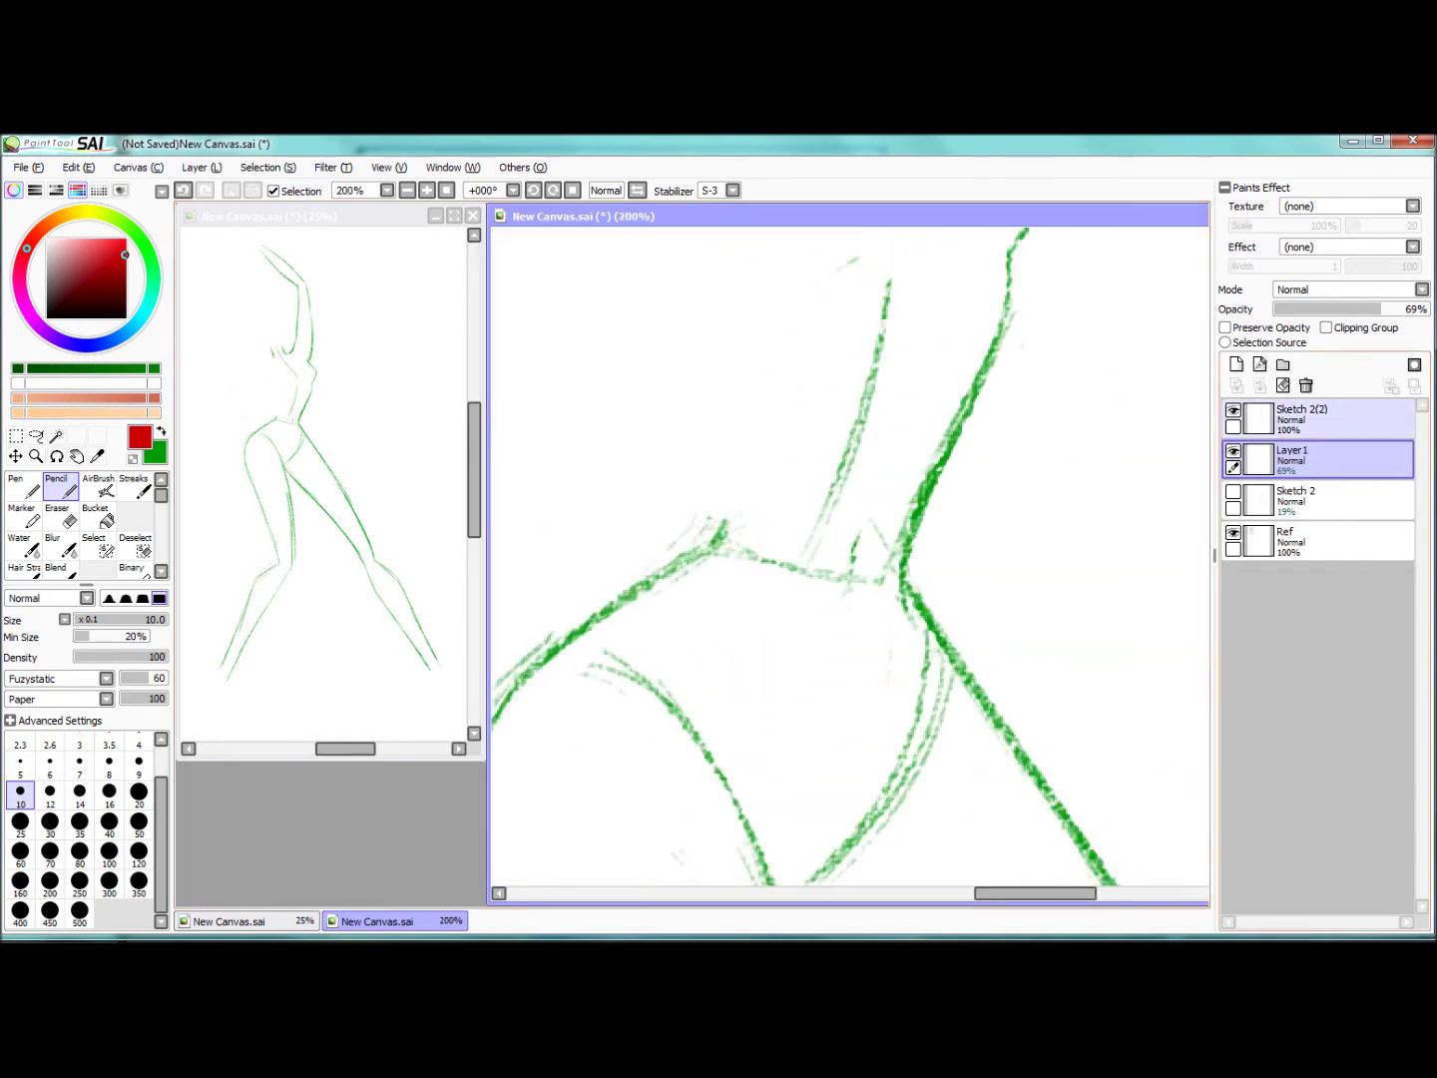
pyautogui.press('e')
pyautogui.moveTo(849, 586)
pyautogui.mouseDown()
pyautogui.moveTo(749, 559)
pyautogui.moveTo(605, 614)
pyautogui.mouseUp()
pyautogui.press('n')
# Step: Draw a curved red waistline with a small circle at its end on the guide layer
pyautogui.click(1298, 458)
pyautogui.moveTo(902, 560); pyautogui.dragTo(686, 479)
pyautogui.scroll(-2, 810, 404)
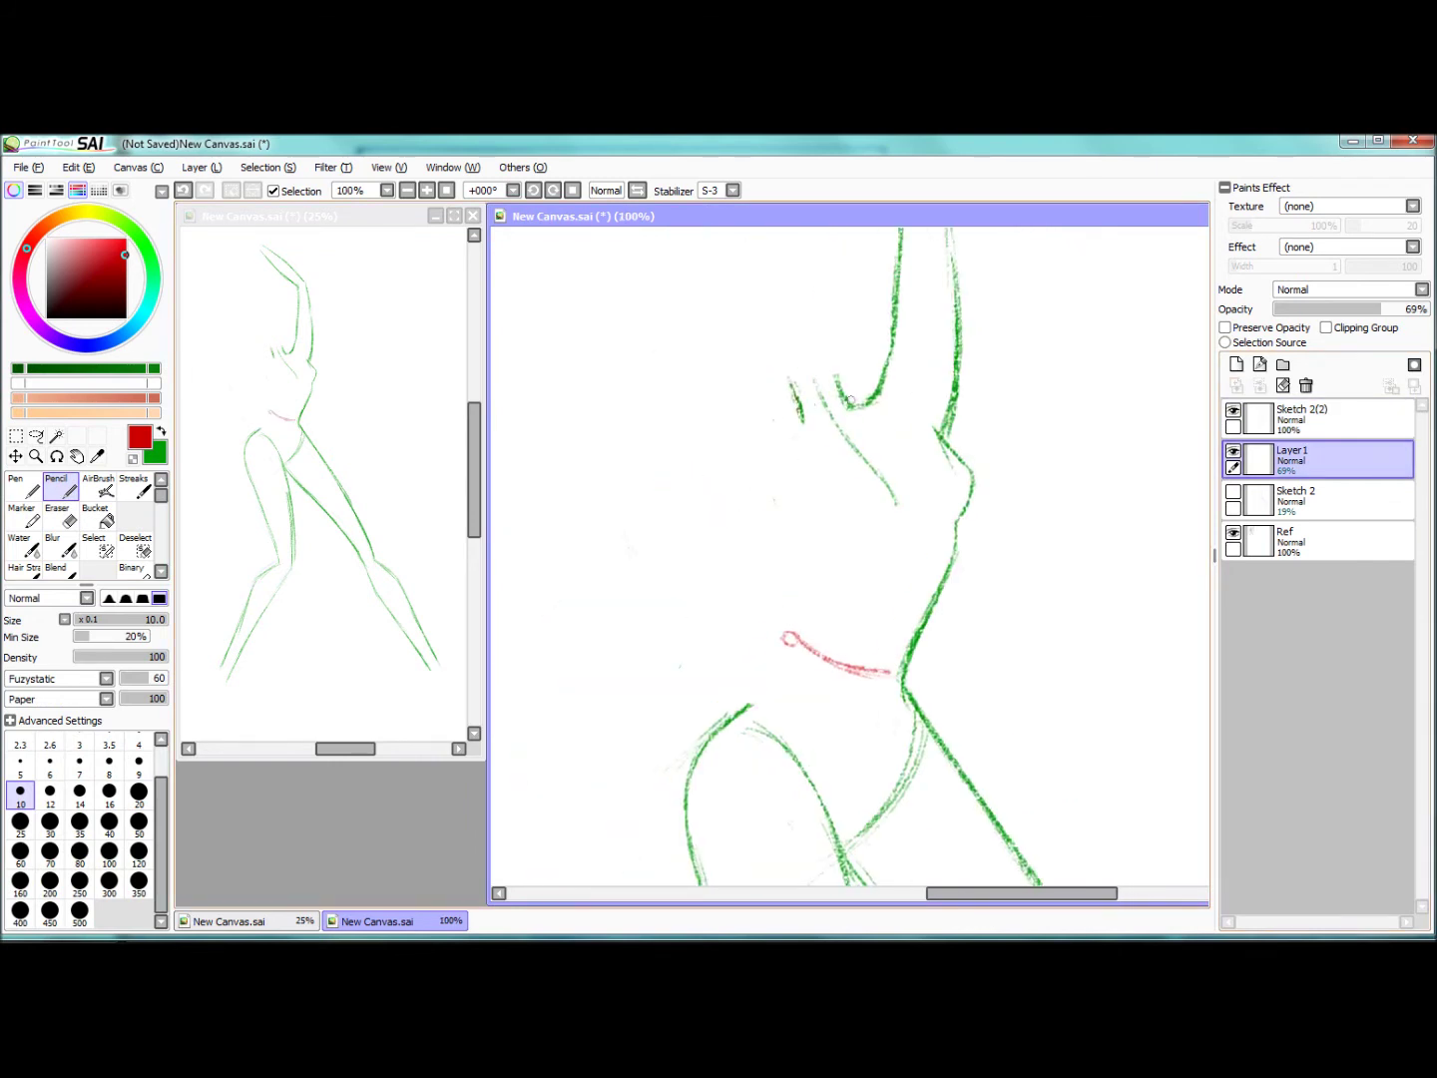
# Step: Draw a red shoulder line with joint circles, plus red guides for the torso side, underbust and outer hip
pyautogui.moveTo(926, 426); pyautogui.dragTo(864, 421)
pyautogui.moveTo(723, 427)
pyautogui.mouseDown()
pyautogui.moveTo(748, 439)
pyautogui.moveTo(794, 613)
pyautogui.moveTo(669, 810)
pyautogui.moveTo(820, 405)
pyautogui.mouseUp()
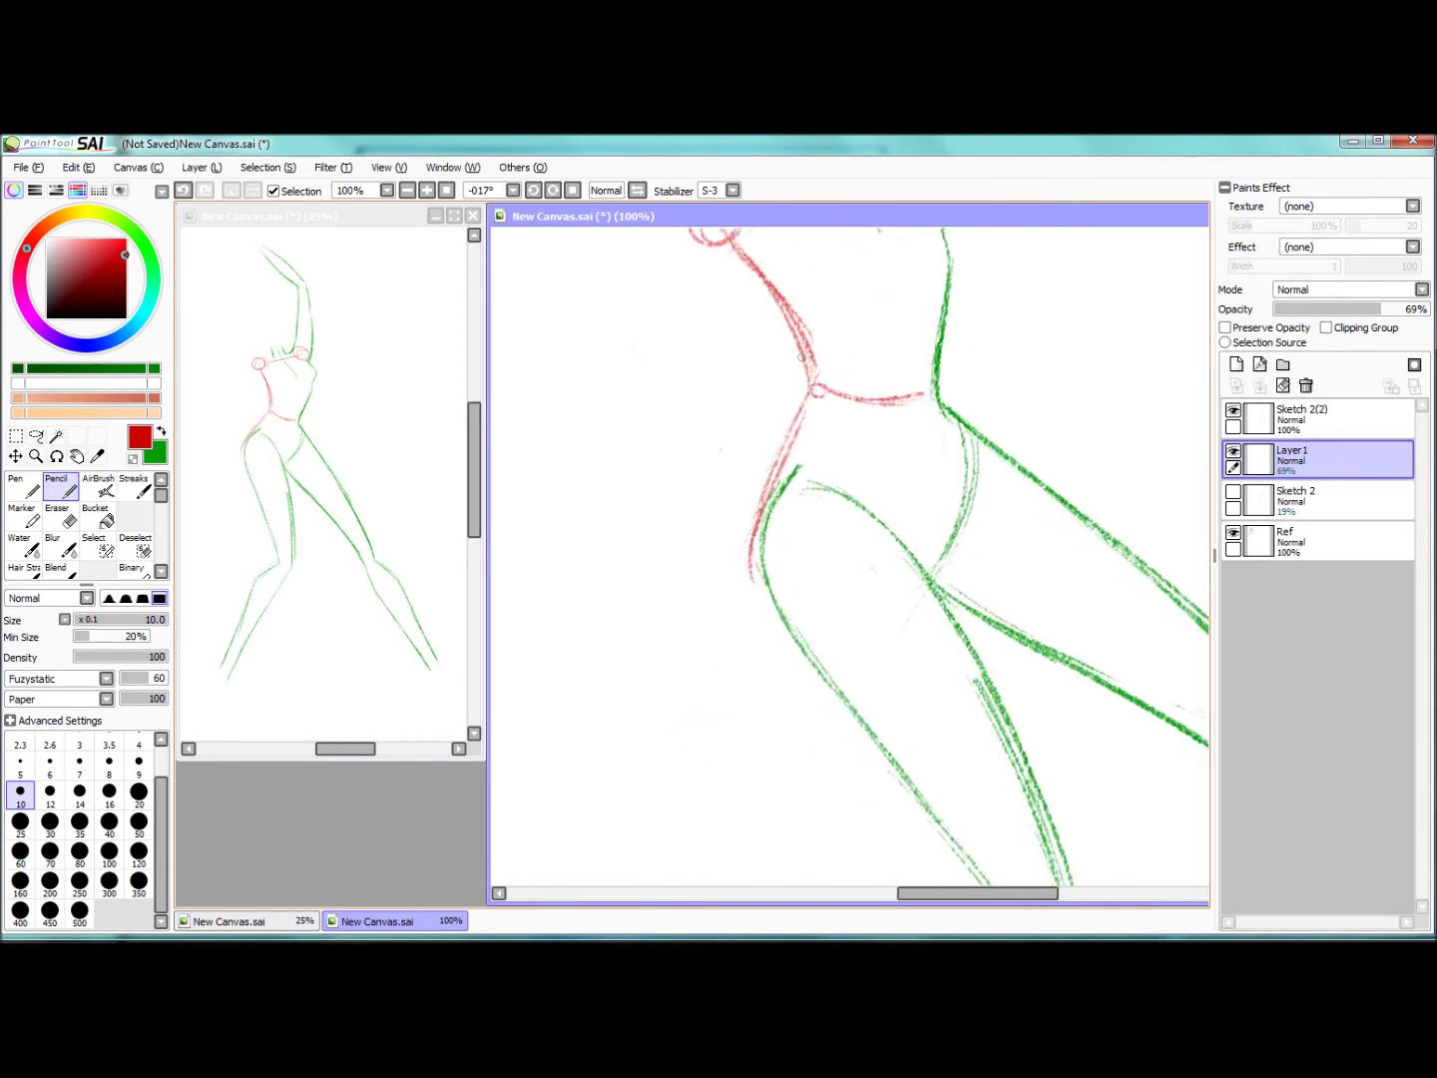
pyautogui.press('Home')
pyautogui.scroll(3, 805, 480)
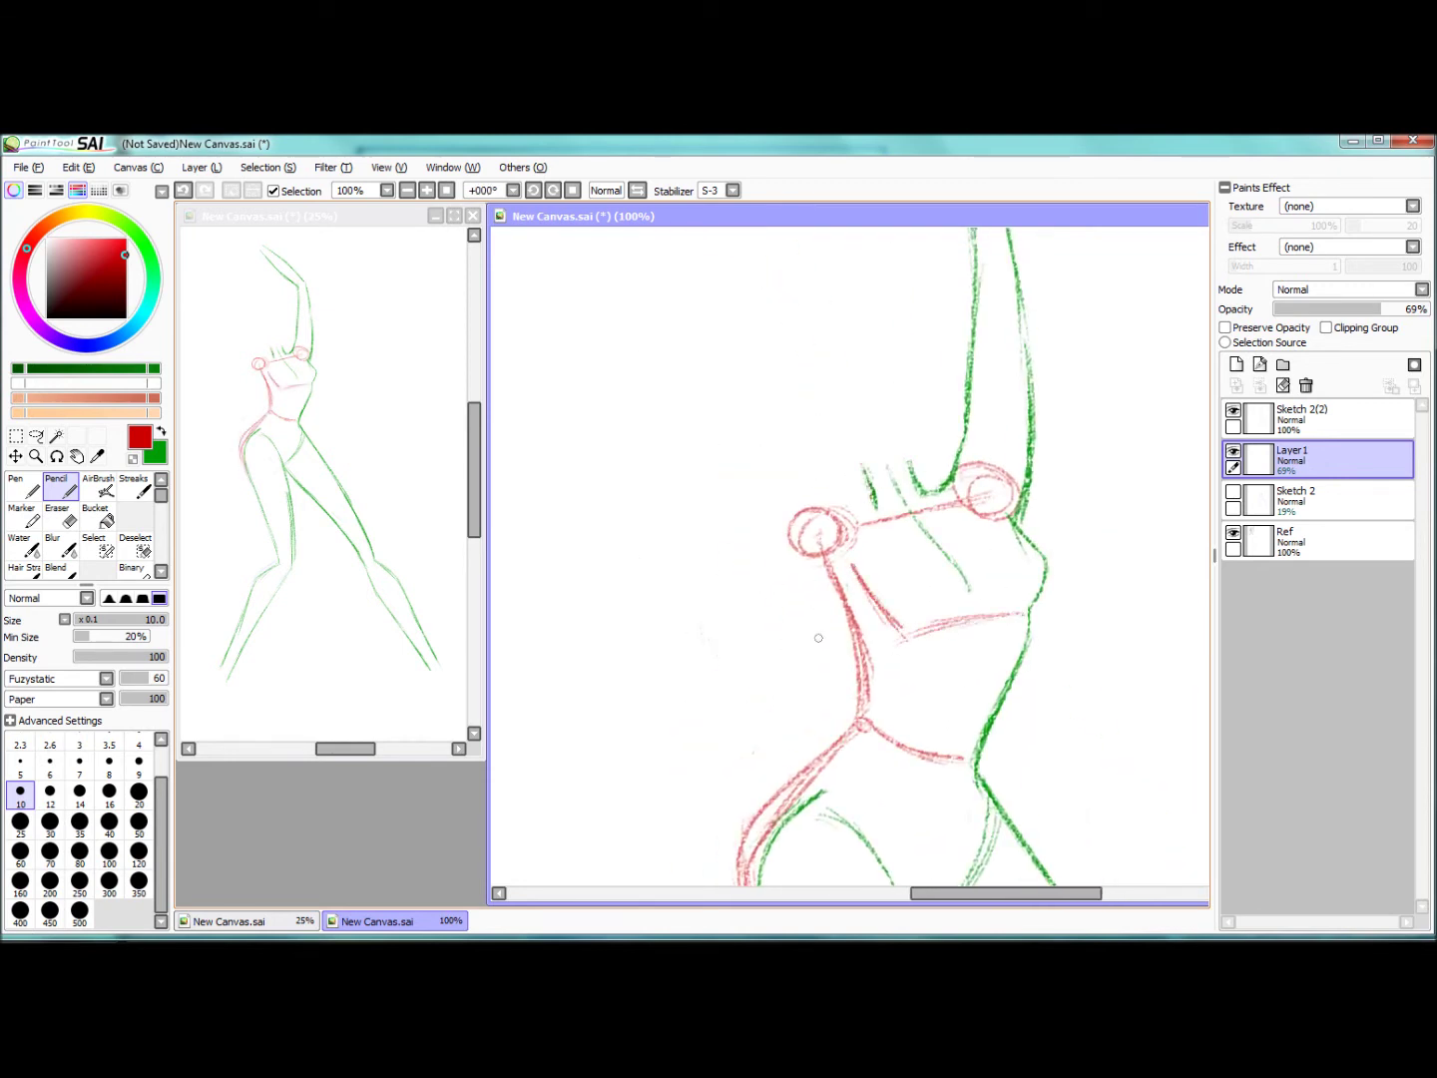
# Step: Erase the green raised arm from the Sketch 2(2) layer with the eraser at size 70
pyautogui.hotkey('ctrl', '-')
pyautogui.click(1306, 417)
pyautogui.click(59, 514)
pyautogui.moveTo(798, 319)
pyautogui.mouseDown()
pyautogui.moveTo(859, 404)
pyautogui.moveTo(910, 570)
pyautogui.mouseUp()
pyautogui.scroll(-3, 1078, 444)
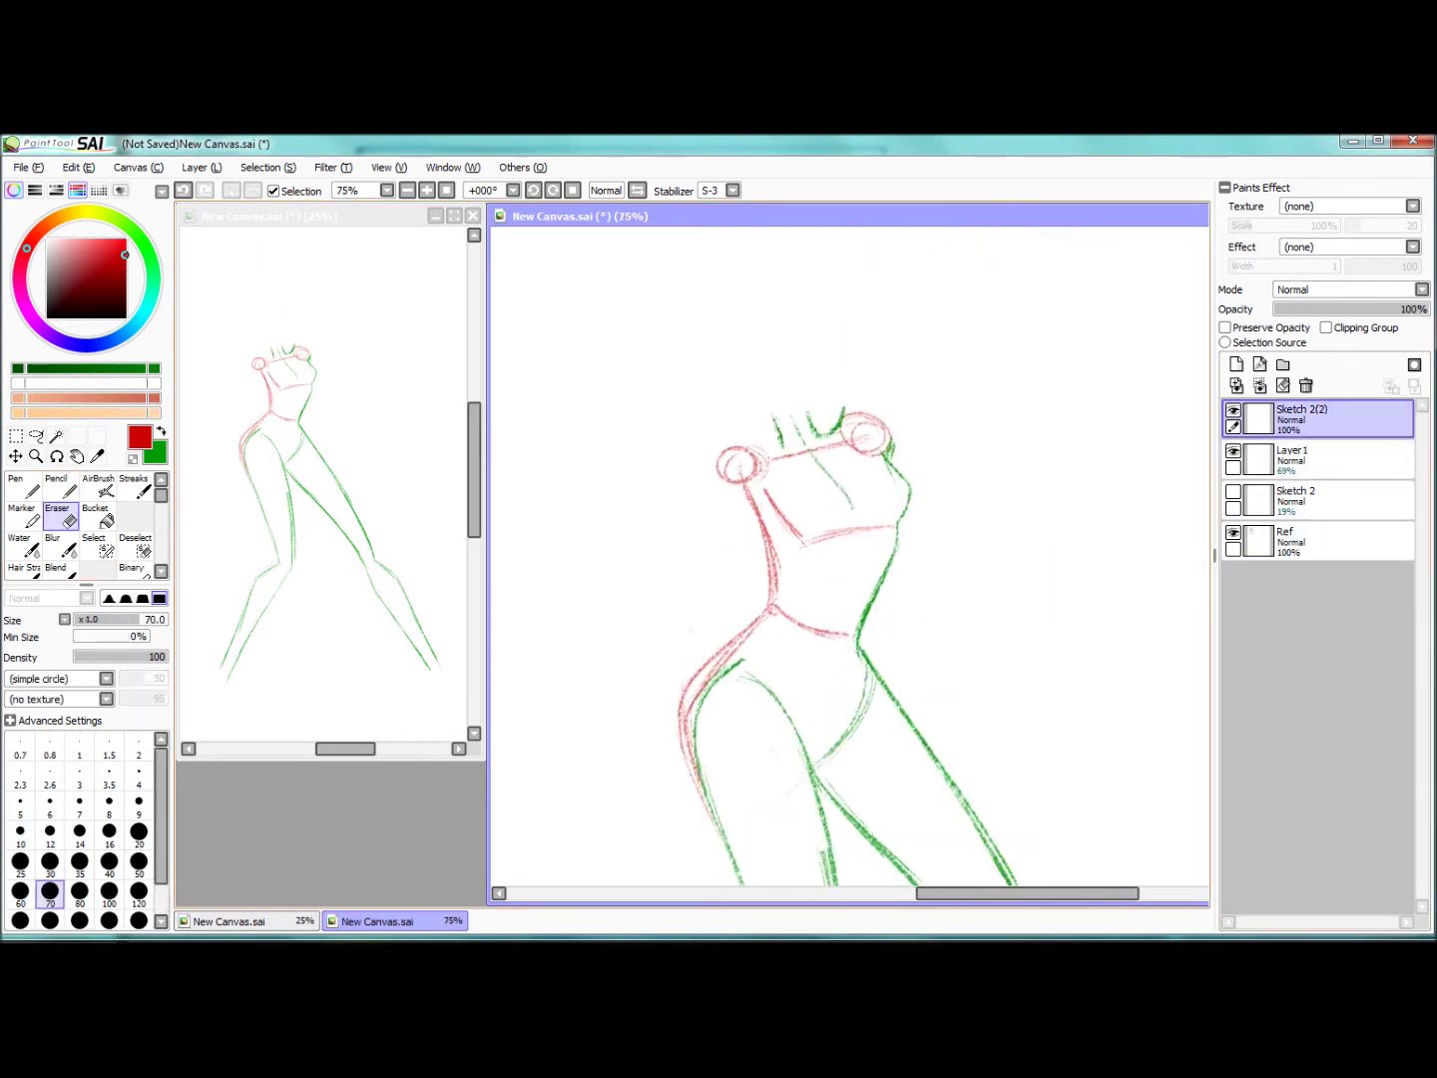
# Step: Select the red torso guides with the Select brush, paste a copy and place it above the shoulders
pyautogui.hotkey('ctrl', '-')
pyautogui.click(1297, 459)
pyautogui.click(96, 544)
pyautogui.moveTo(689, 421)
pyautogui.mouseDown()
pyautogui.moveTo(816, 399)
pyautogui.moveTo(738, 499)
pyautogui.moveTo(798, 439)
pyautogui.moveTo(742, 279)
pyautogui.mouseUp()
pyautogui.hotkey('ctrl', 'c')
pyautogui.hotkey('ctrl', 'v')
pyautogui.scroll(2, 849, 549)
pyautogui.hotkey('ctrl', 'd')
pyautogui.click(59, 489)
# Step: Draw the raised upper arm in red with an elbow circle on the guide layer, and remove the torso copy
pyautogui.click(1297, 499)
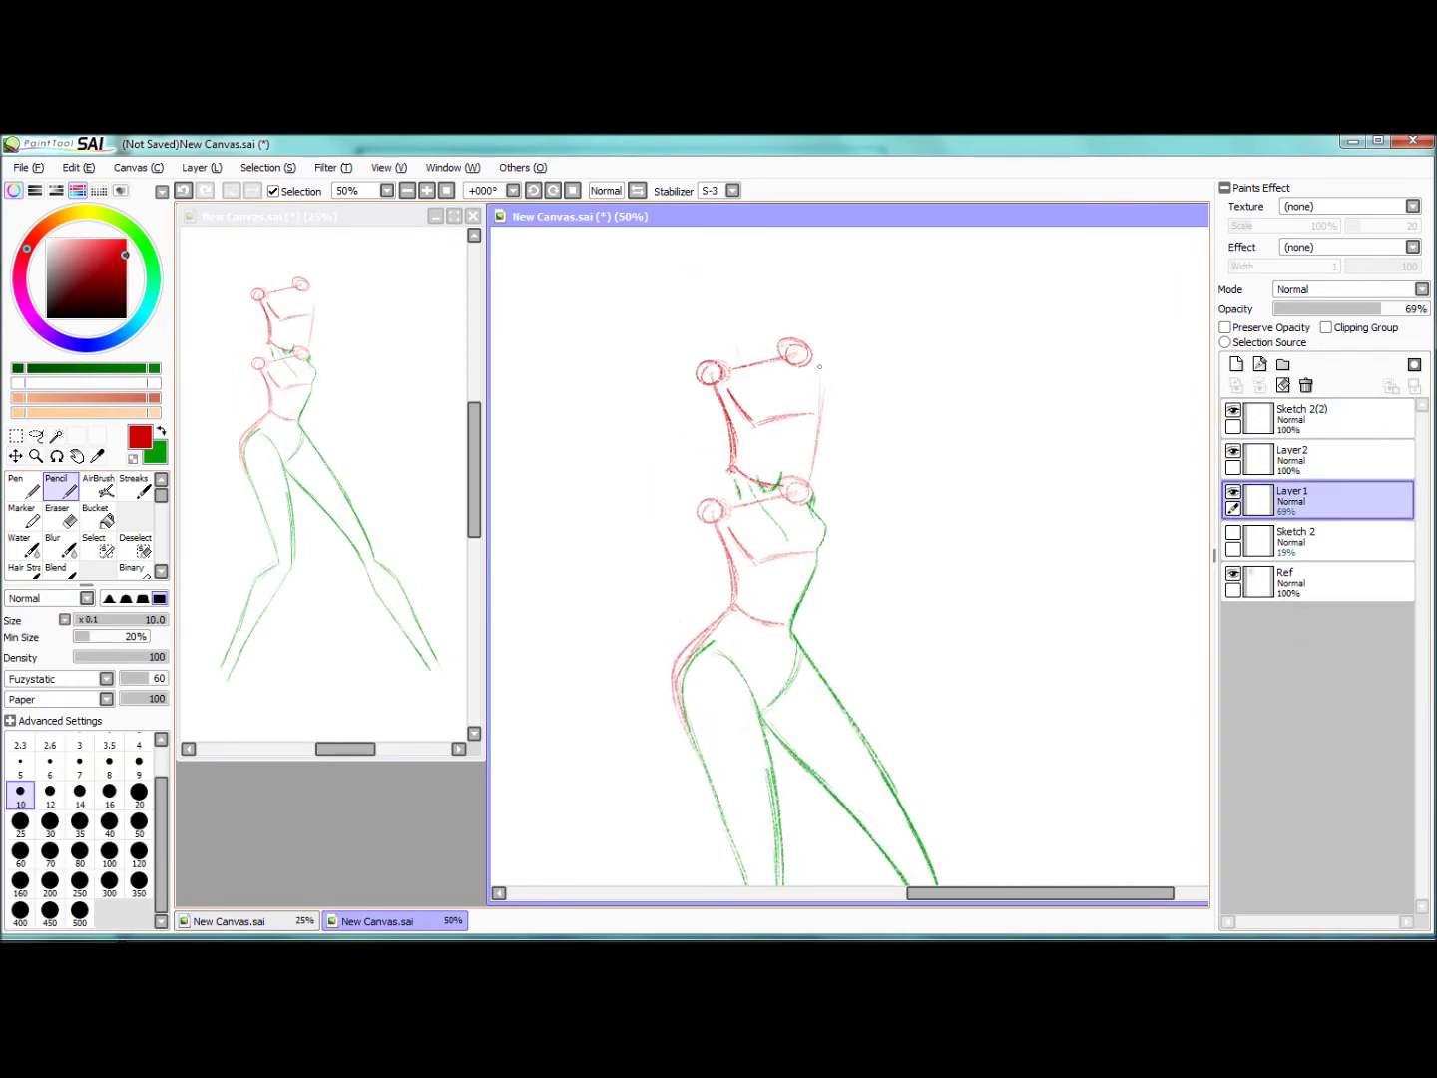
pyautogui.hotkey('ctrl', 'z')
pyautogui.hotkey('ctrl', 'z')
pyautogui.hotkey('ctrl', 'y')
pyautogui.hotkey('ctrl', 'z')
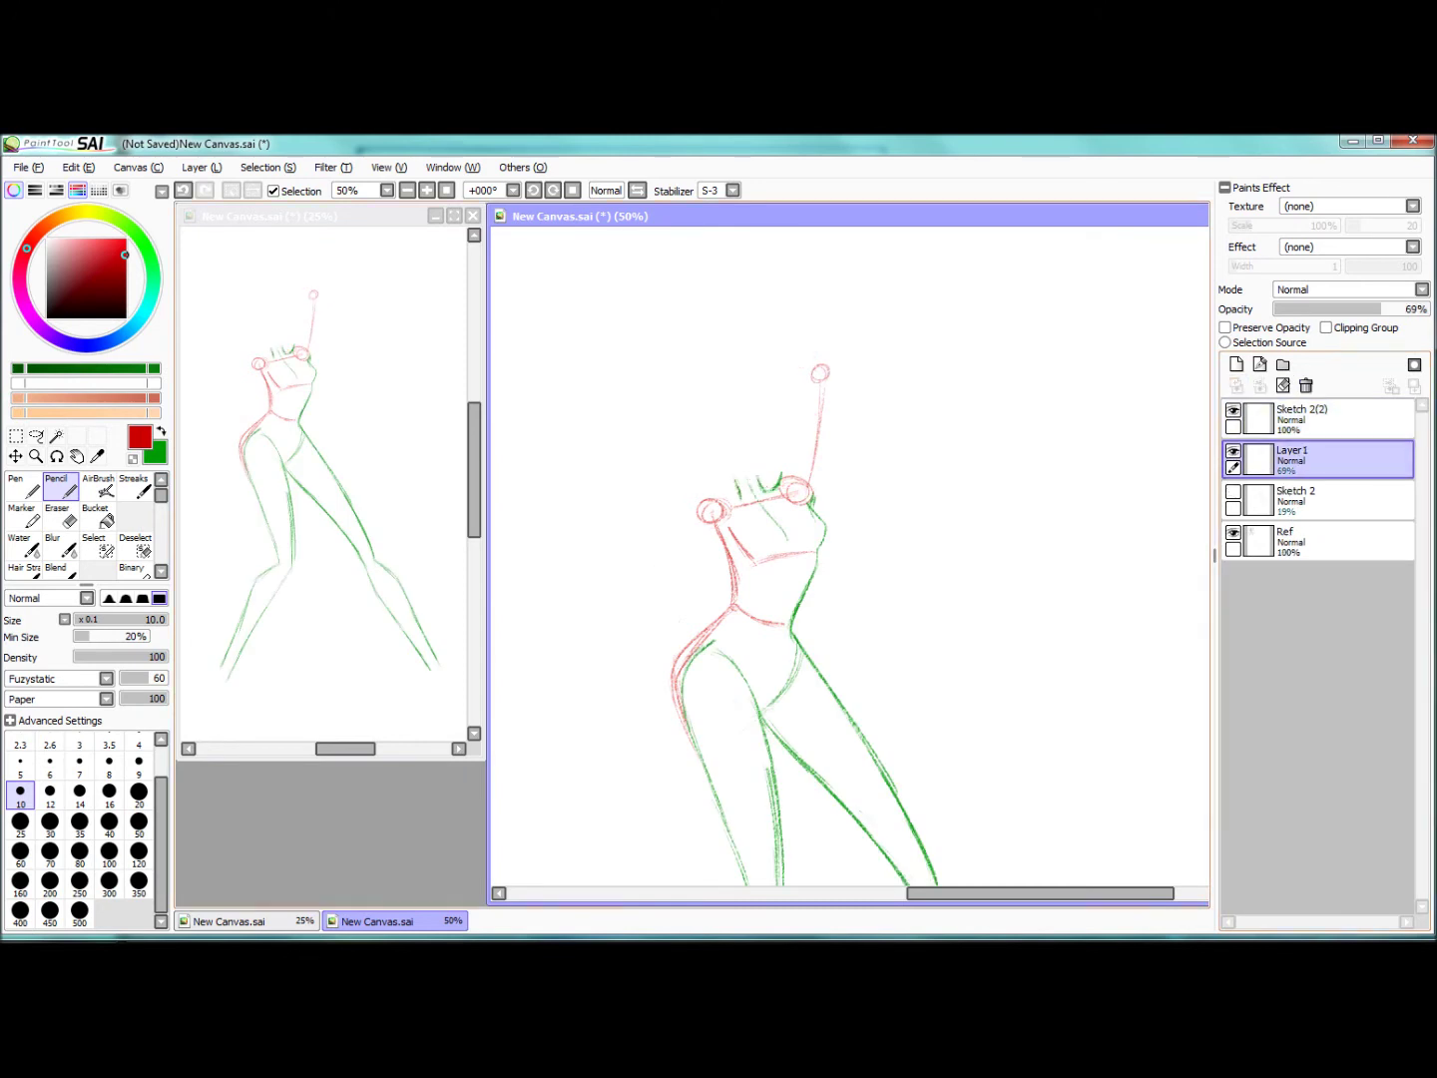
# Step: Draw the raised forearm, the bent arm with joint circles, and an oval head in red
pyautogui.moveTo(684, 561); pyautogui.dragTo(832, 527)
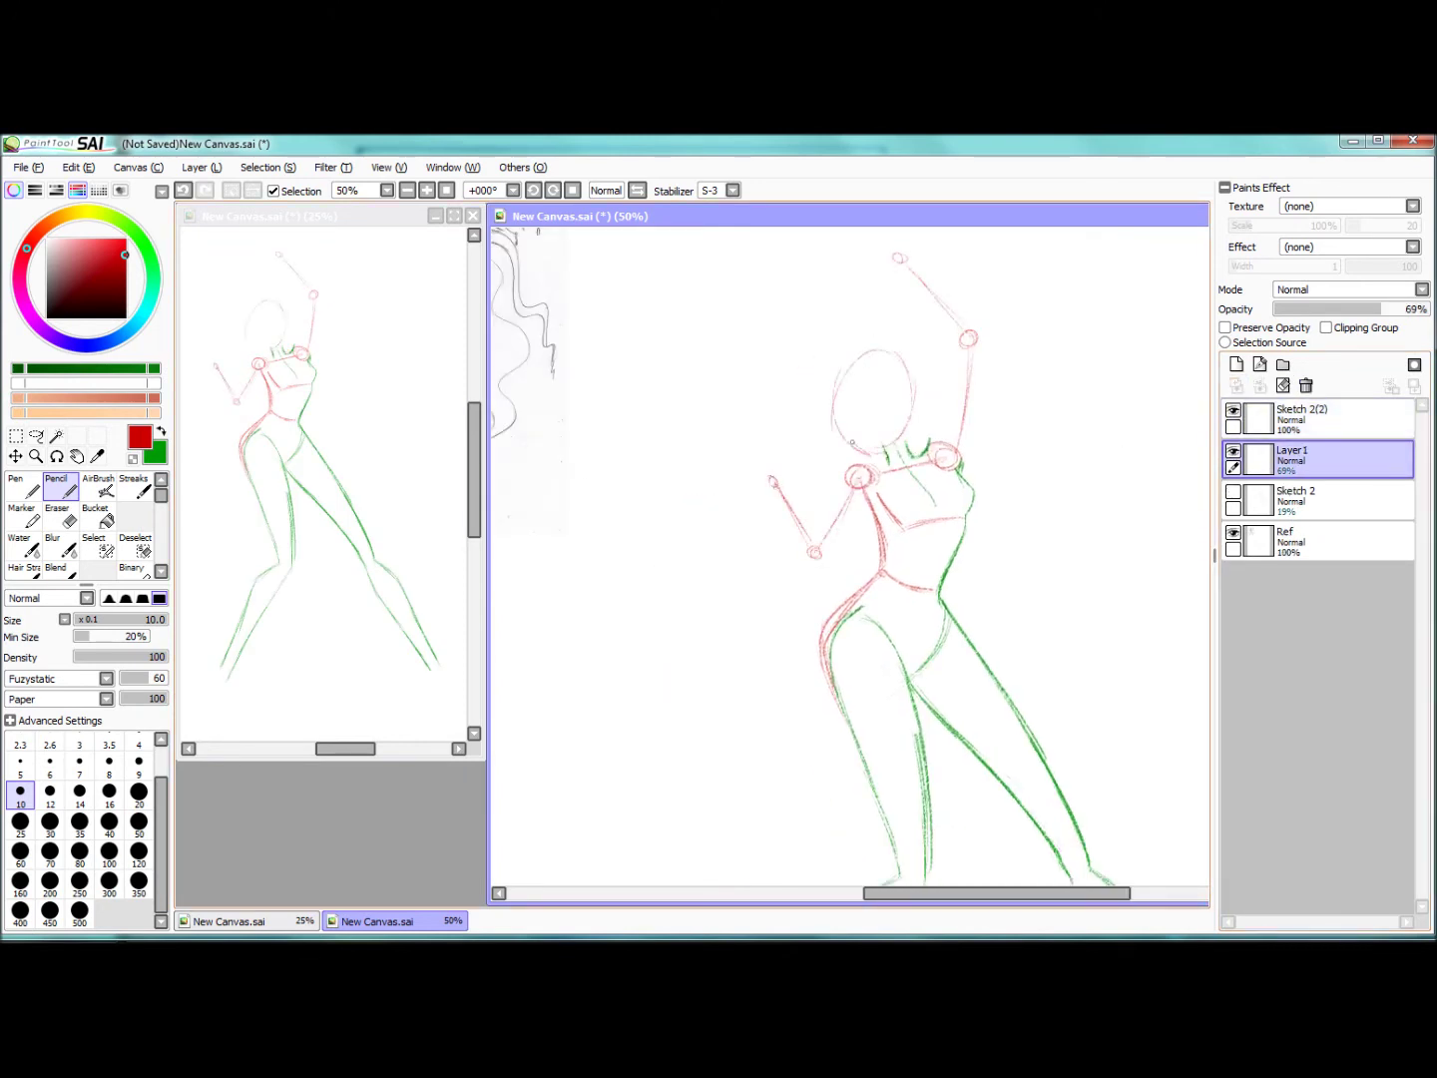
pyautogui.scroll(3, 848, 499)
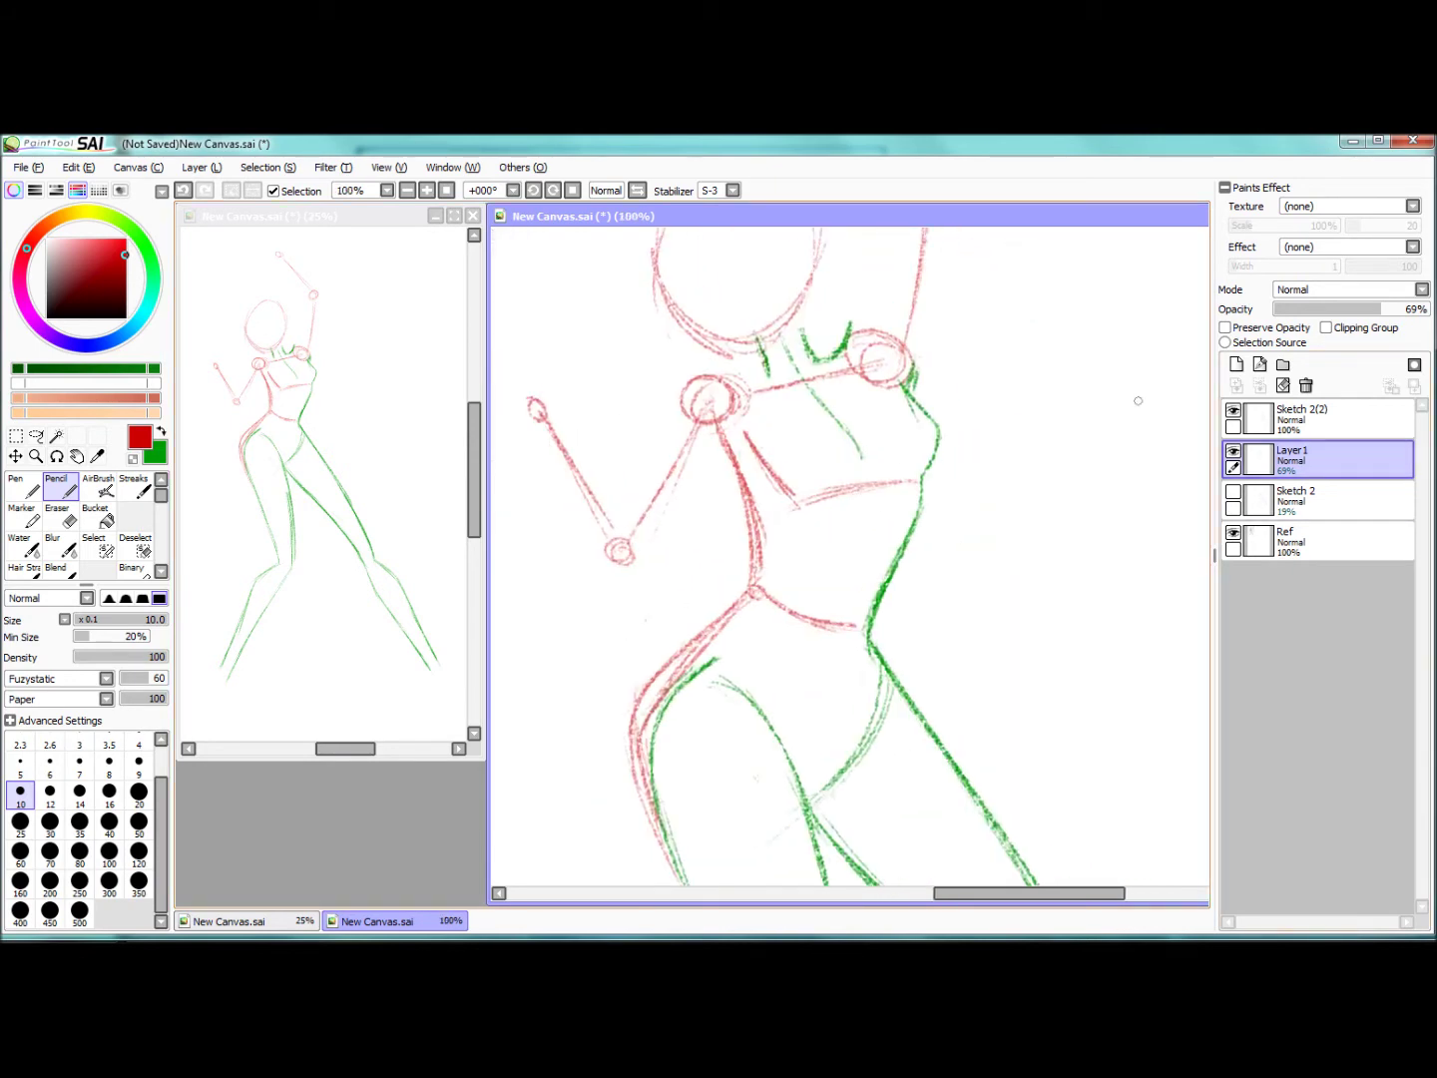
# Step: Lower the red guide layer Layer1 to 31% opacity and return to the Sketch 2(2) layer with green as the drawing color
pyautogui.click(1298, 417)
pyautogui.press('x')
pyautogui.click(1297, 457)
pyautogui.moveTo(1390, 309); pyautogui.dragTo(1342, 308)
pyautogui.click(1297, 417)
# Step: Redraw the waist, hip and shoulder contours in green over the red guides and outline the bent upper arm
pyautogui.moveTo(788, 583); pyautogui.dragTo(667, 697)
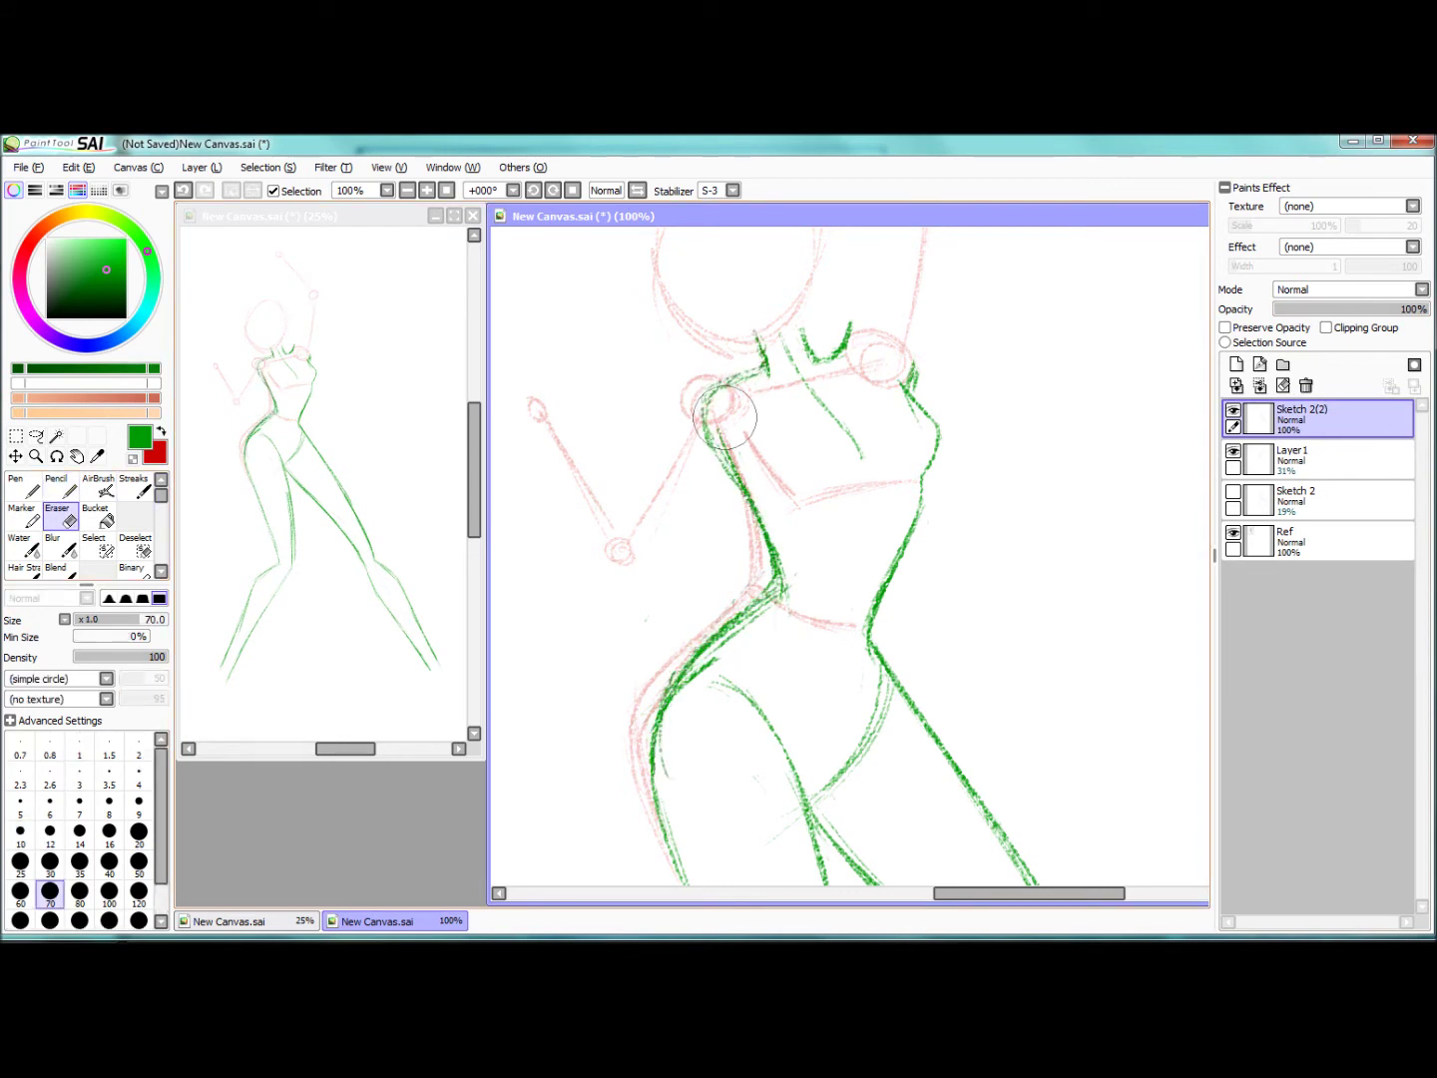
pyautogui.moveTo(714, 378); pyautogui.dragTo(742, 372)
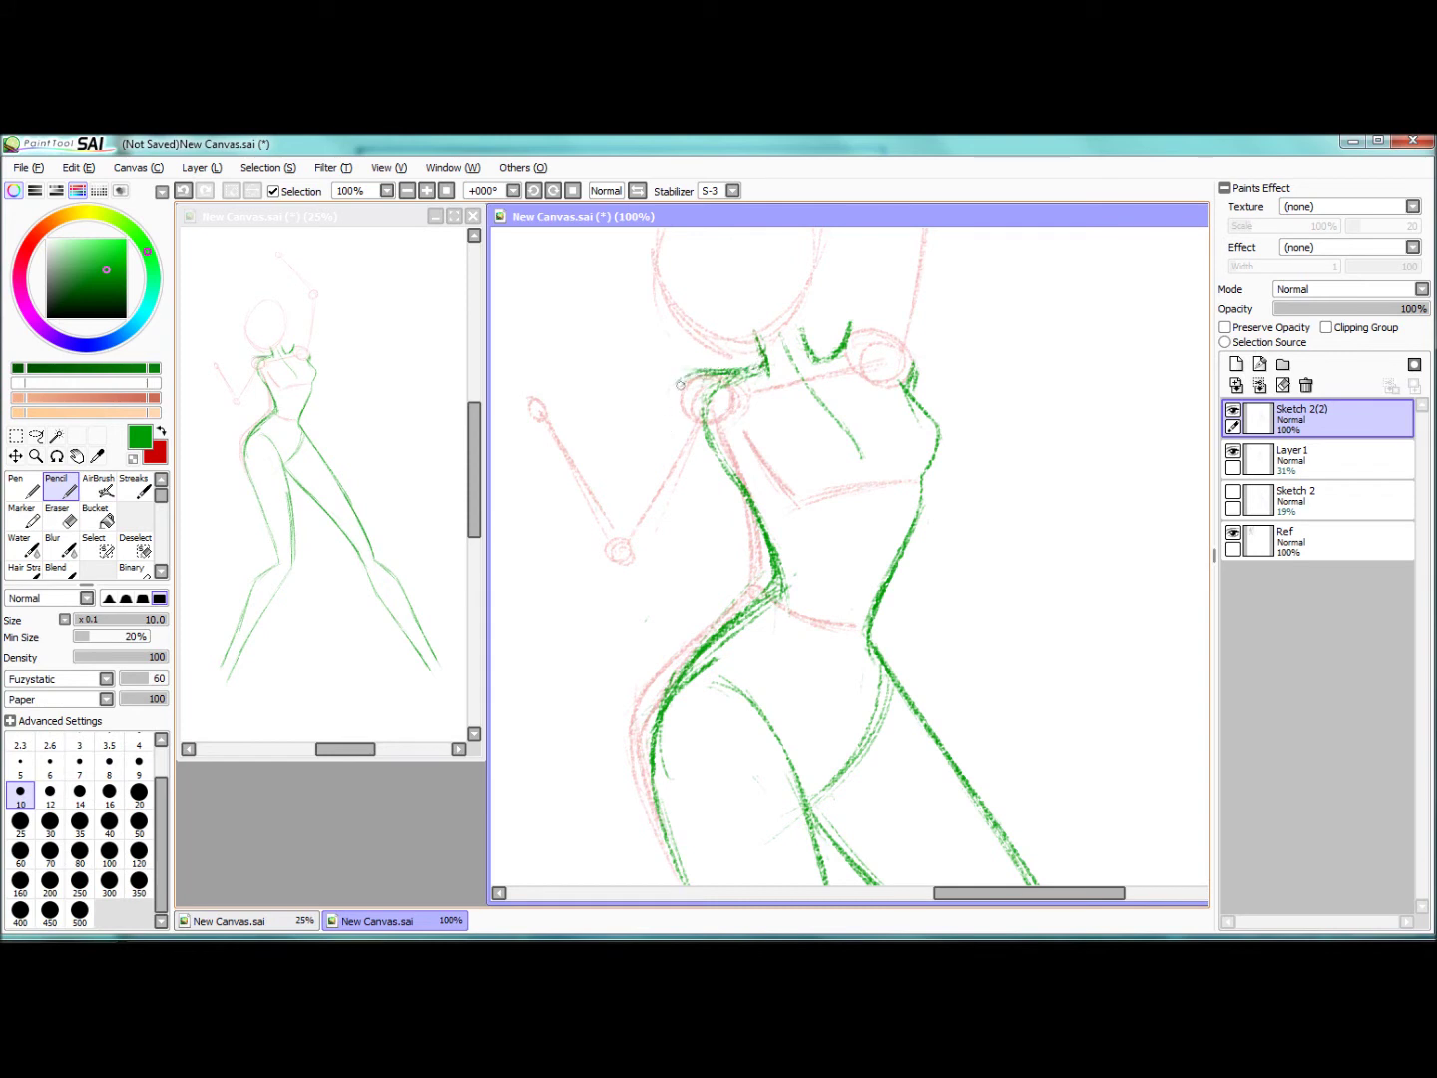
pyautogui.moveTo(706, 451); pyautogui.dragTo(627, 568)
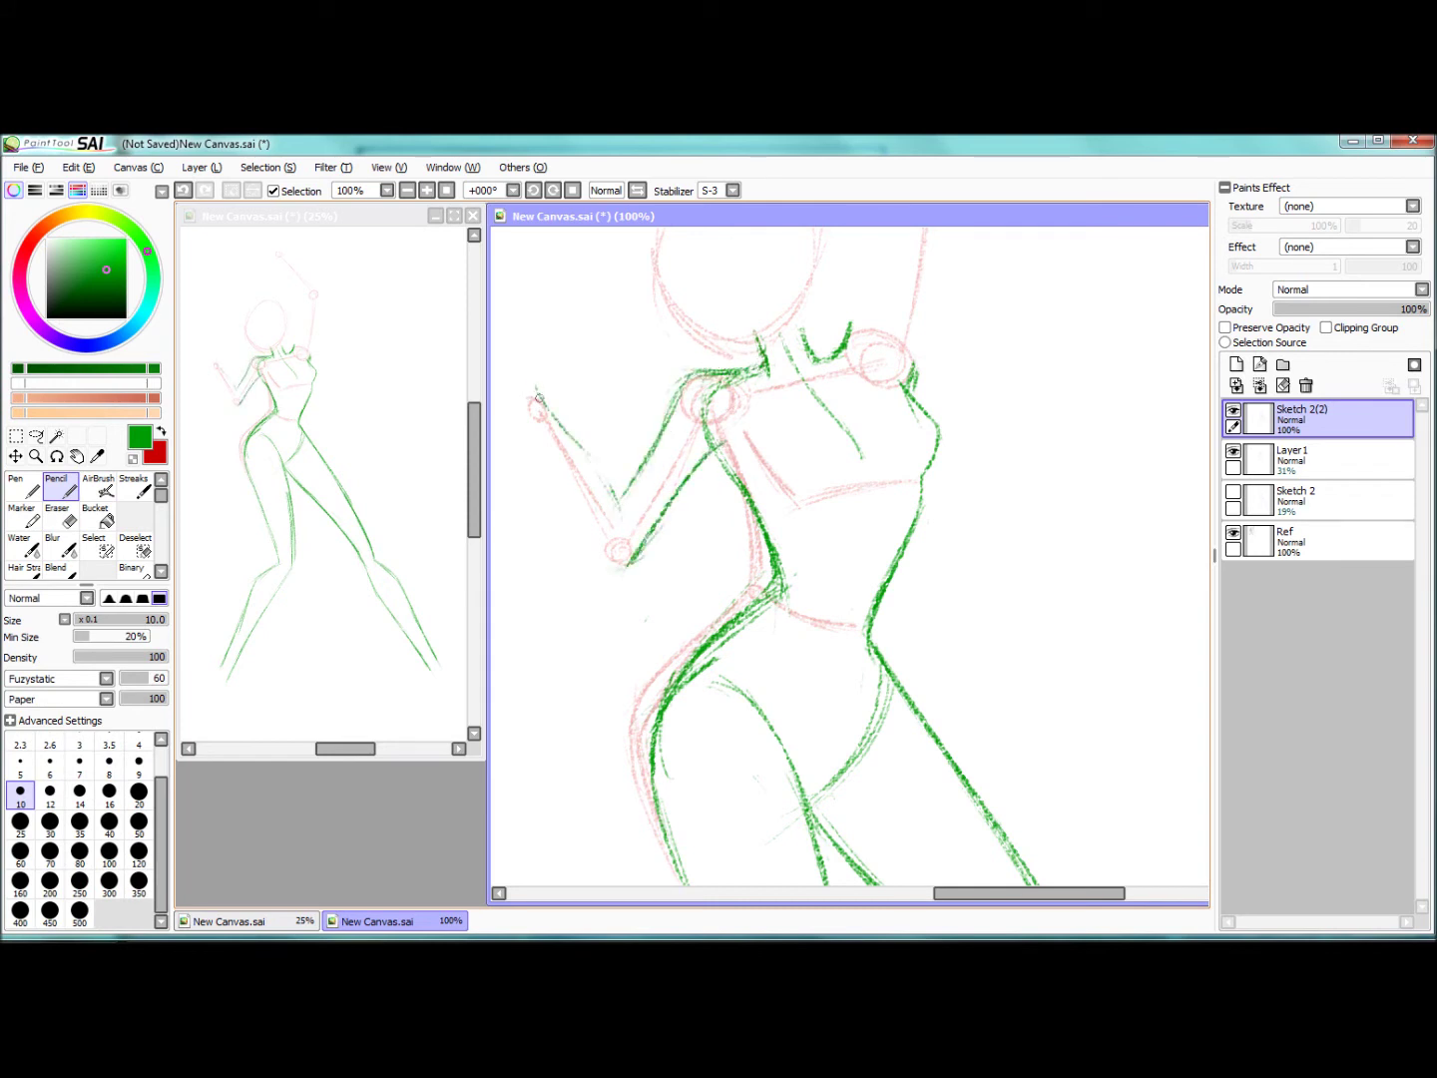
# Step: Complete the bent forearm's outline in green and erase the overlapping lines at the shoulder and armpit
pyautogui.press('e')
pyautogui.moveTo(723, 469)
pyautogui.mouseDown()
pyautogui.moveTo(702, 418)
pyautogui.moveTo(685, 481)
pyautogui.mouseUp()
pyautogui.press('n')
pyautogui.press('e')
pyautogui.press('n')
pyautogui.press('e')
pyautogui.press('n')
pyautogui.moveTo(729, 411)
pyautogui.mouseDown()
pyautogui.moveTo(696, 436)
pyautogui.moveTo(733, 436)
pyautogui.mouseUp()
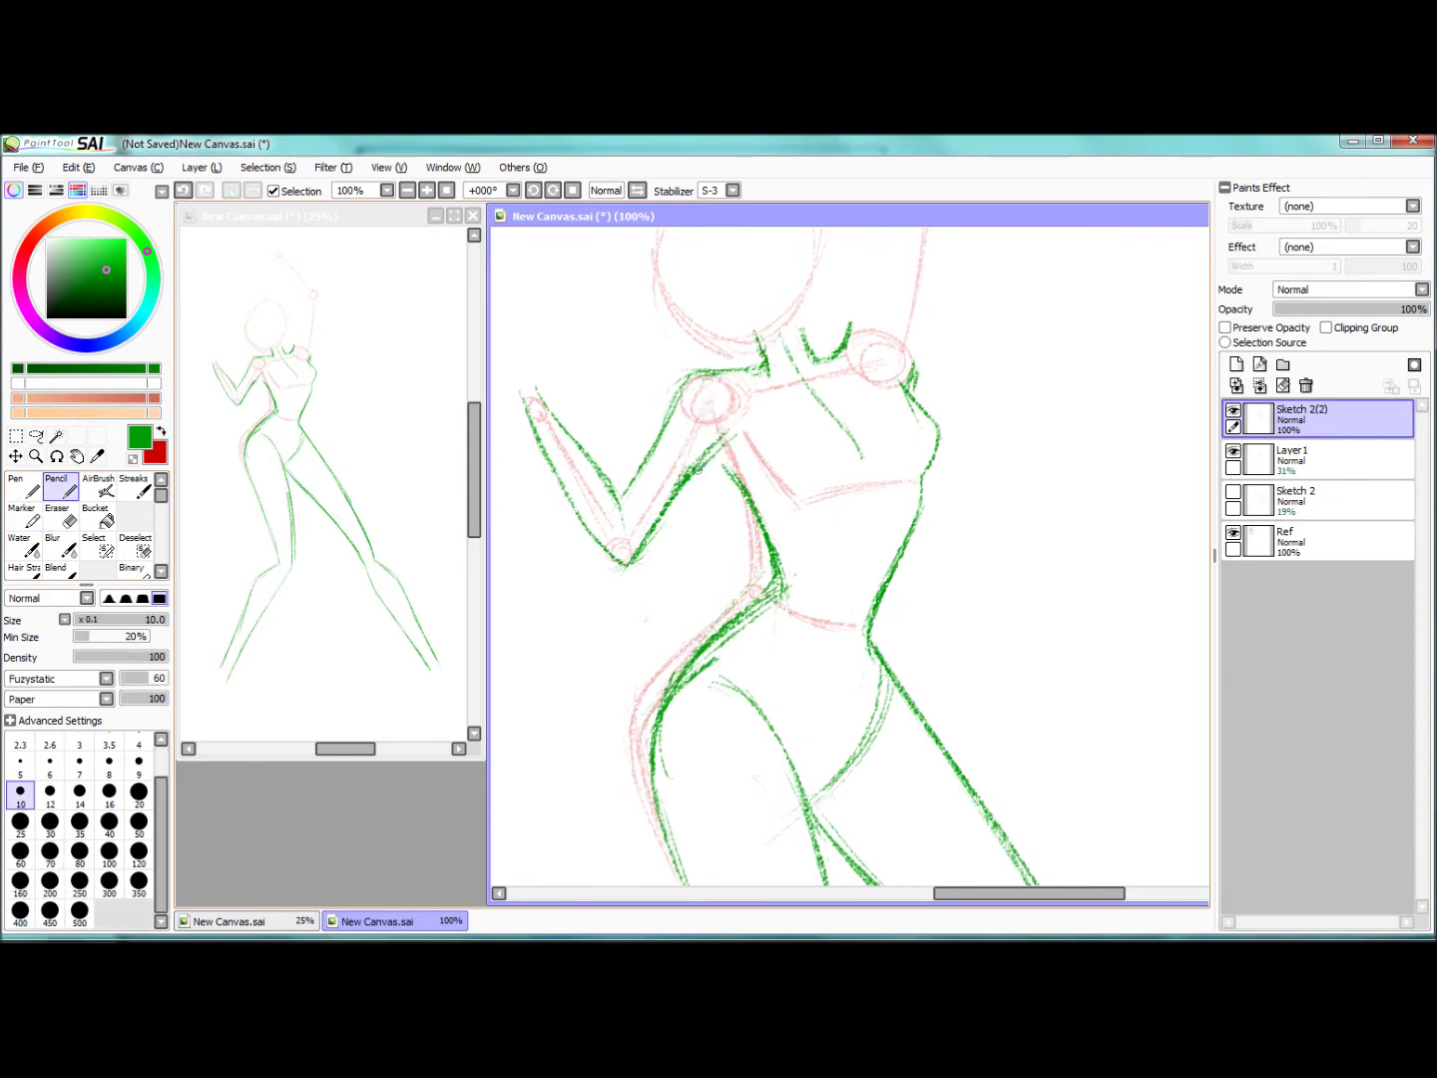
# Step: Sketch the bust curves and the abdomen line with a navel mark in green, and hide the red guide layer
pyautogui.press('e')
pyautogui.press('n')
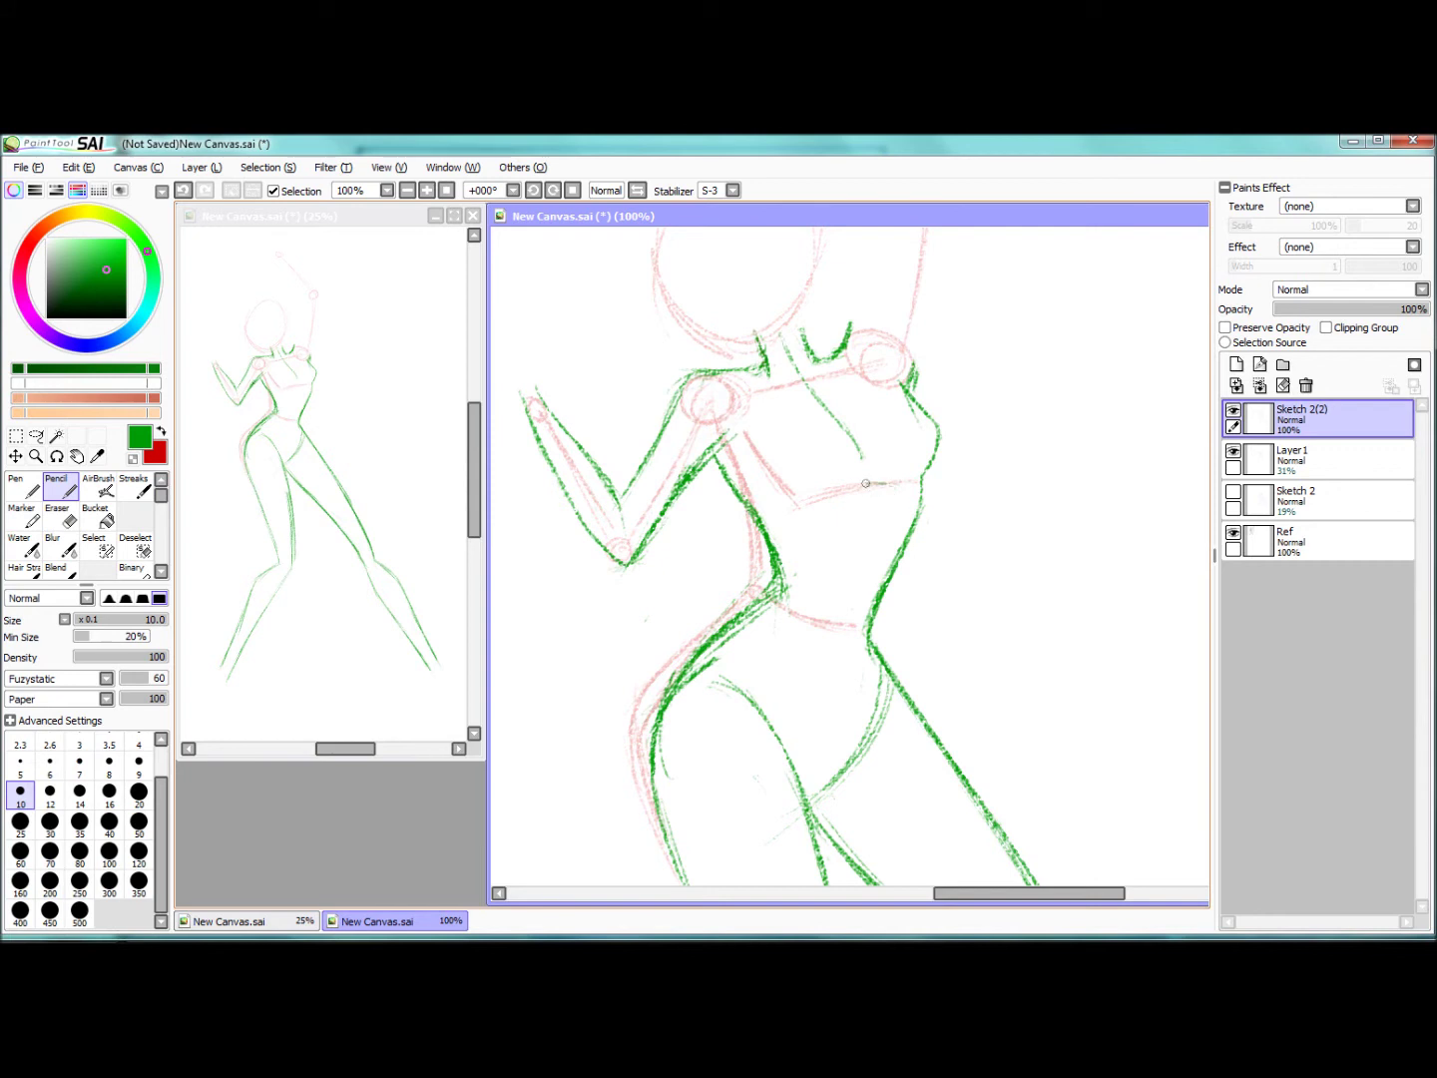
pyautogui.click(1234, 450)
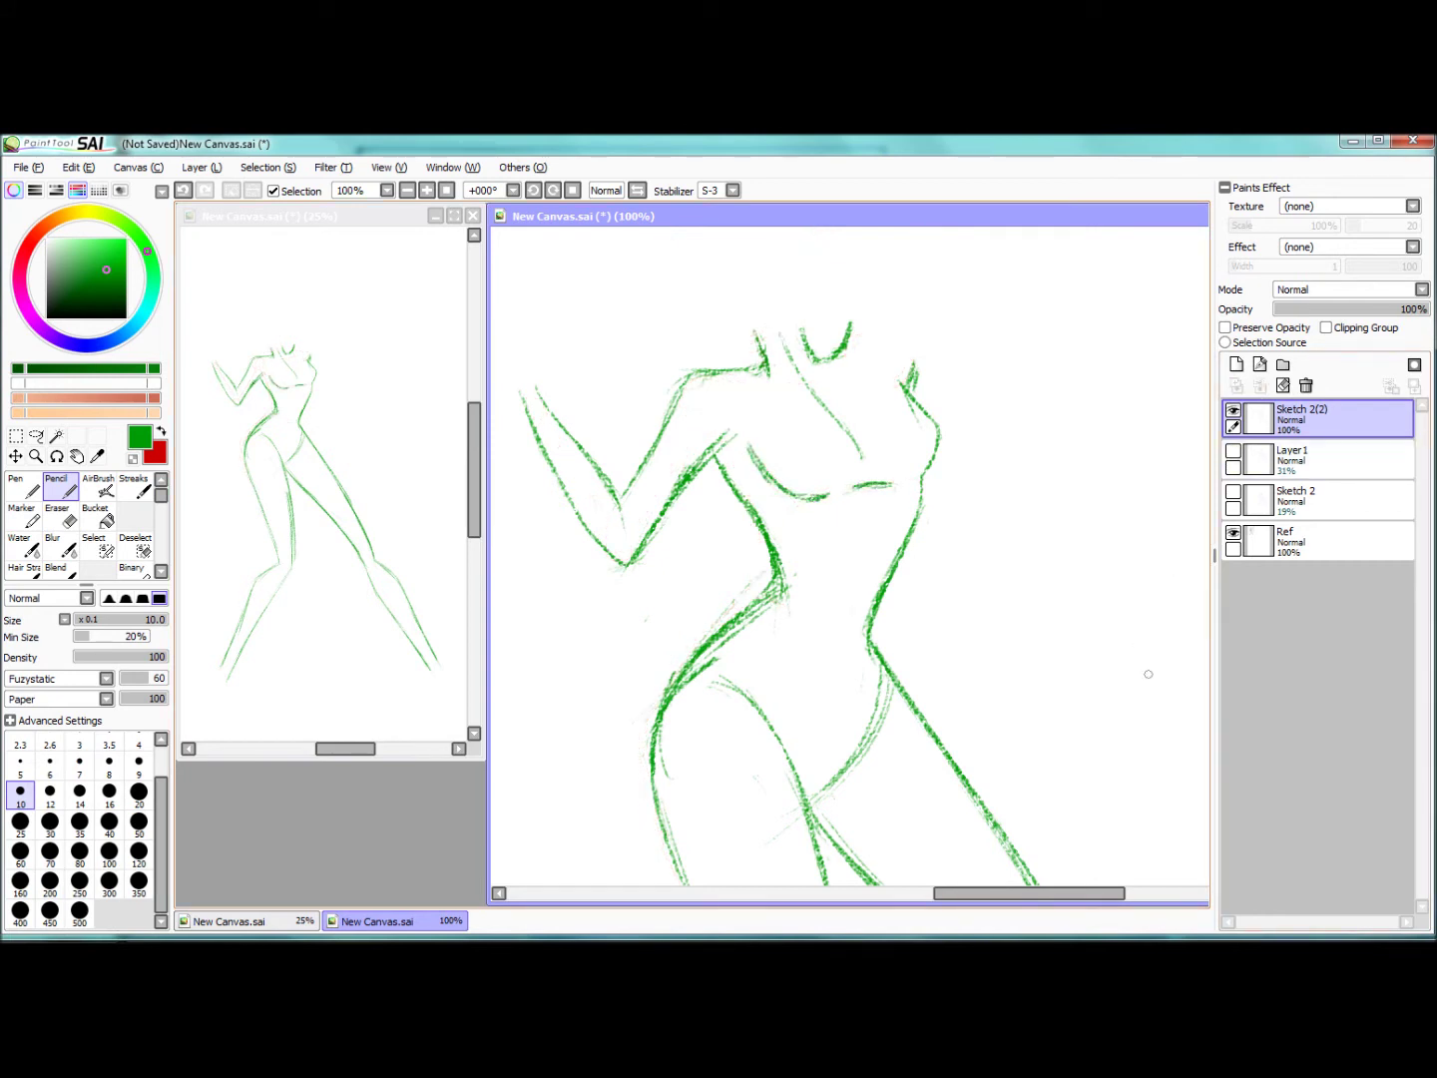
pyautogui.press('e')
pyautogui.moveTo(879, 508); pyautogui.dragTo(839, 578)
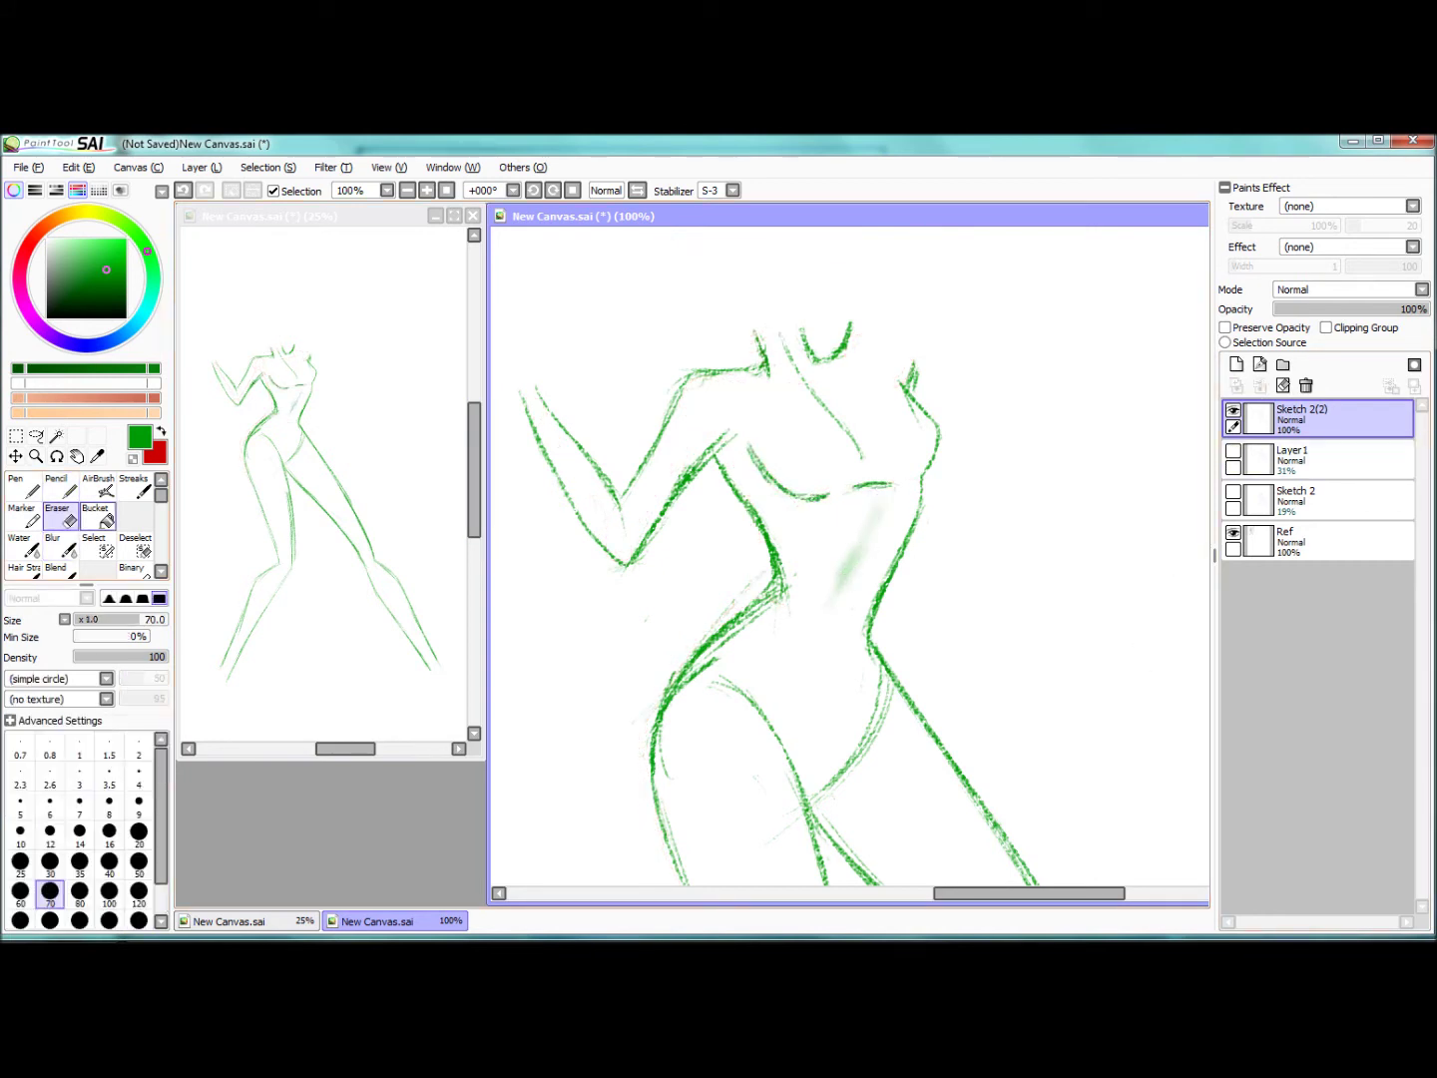
pyautogui.press('n')
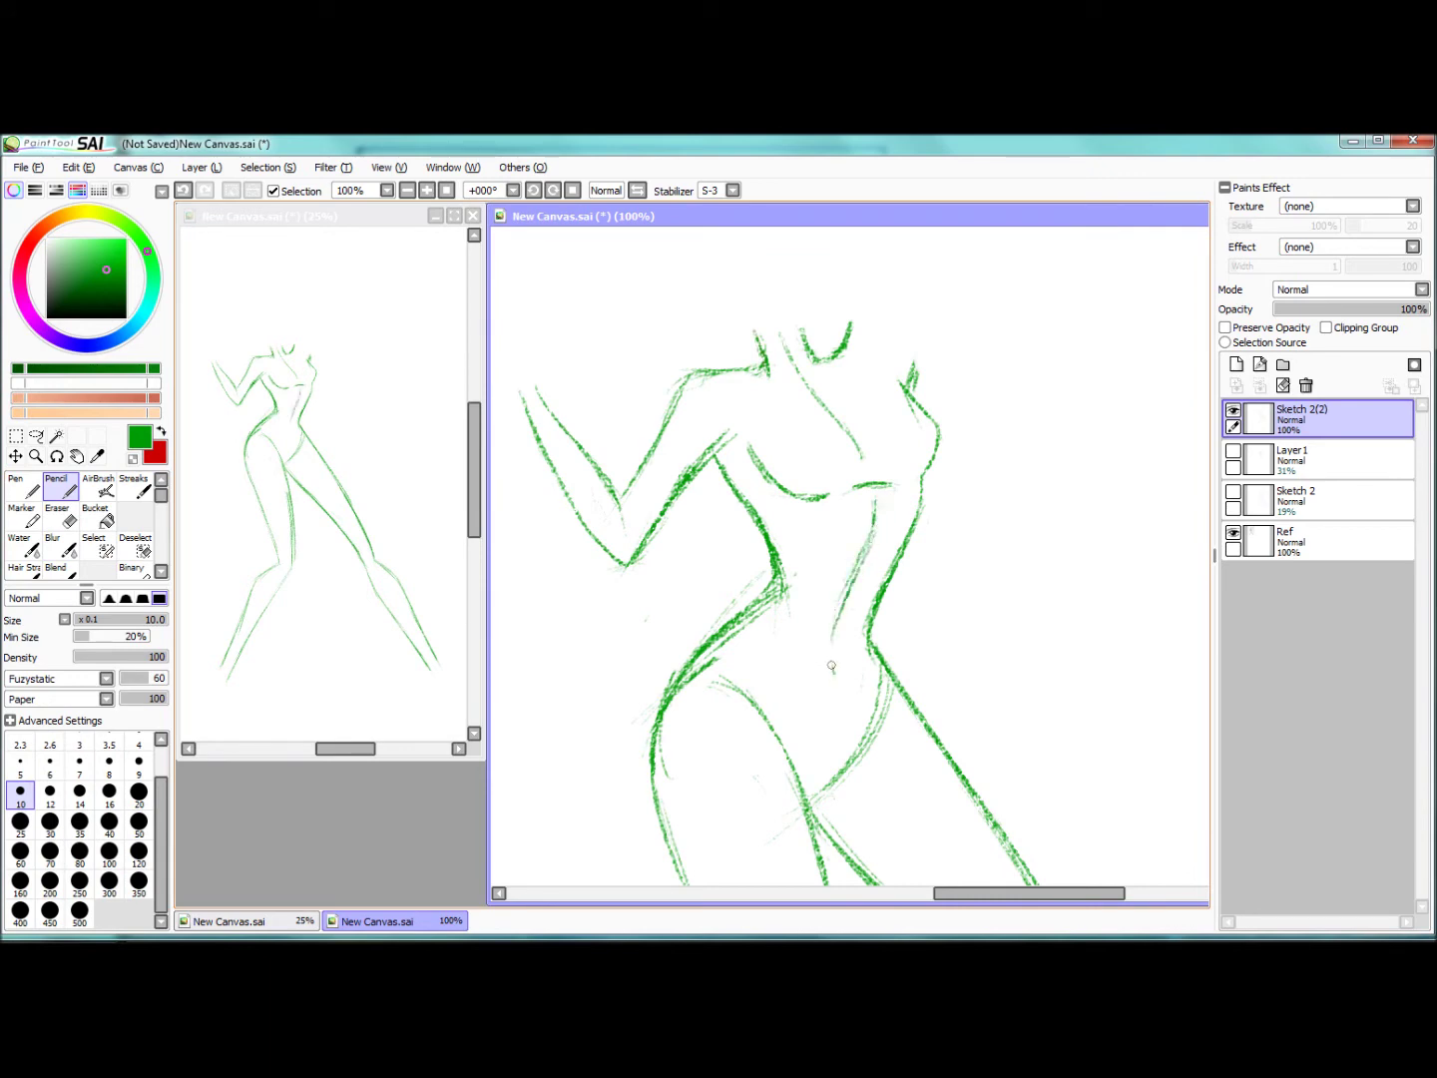
# Step: Reinforce the bent leg's thigh and shin contours in green and thin the inner thigh line with the eraser at size 35
pyautogui.scroll(-2, 849, 560)
pyautogui.scroll(1, 849, 559)
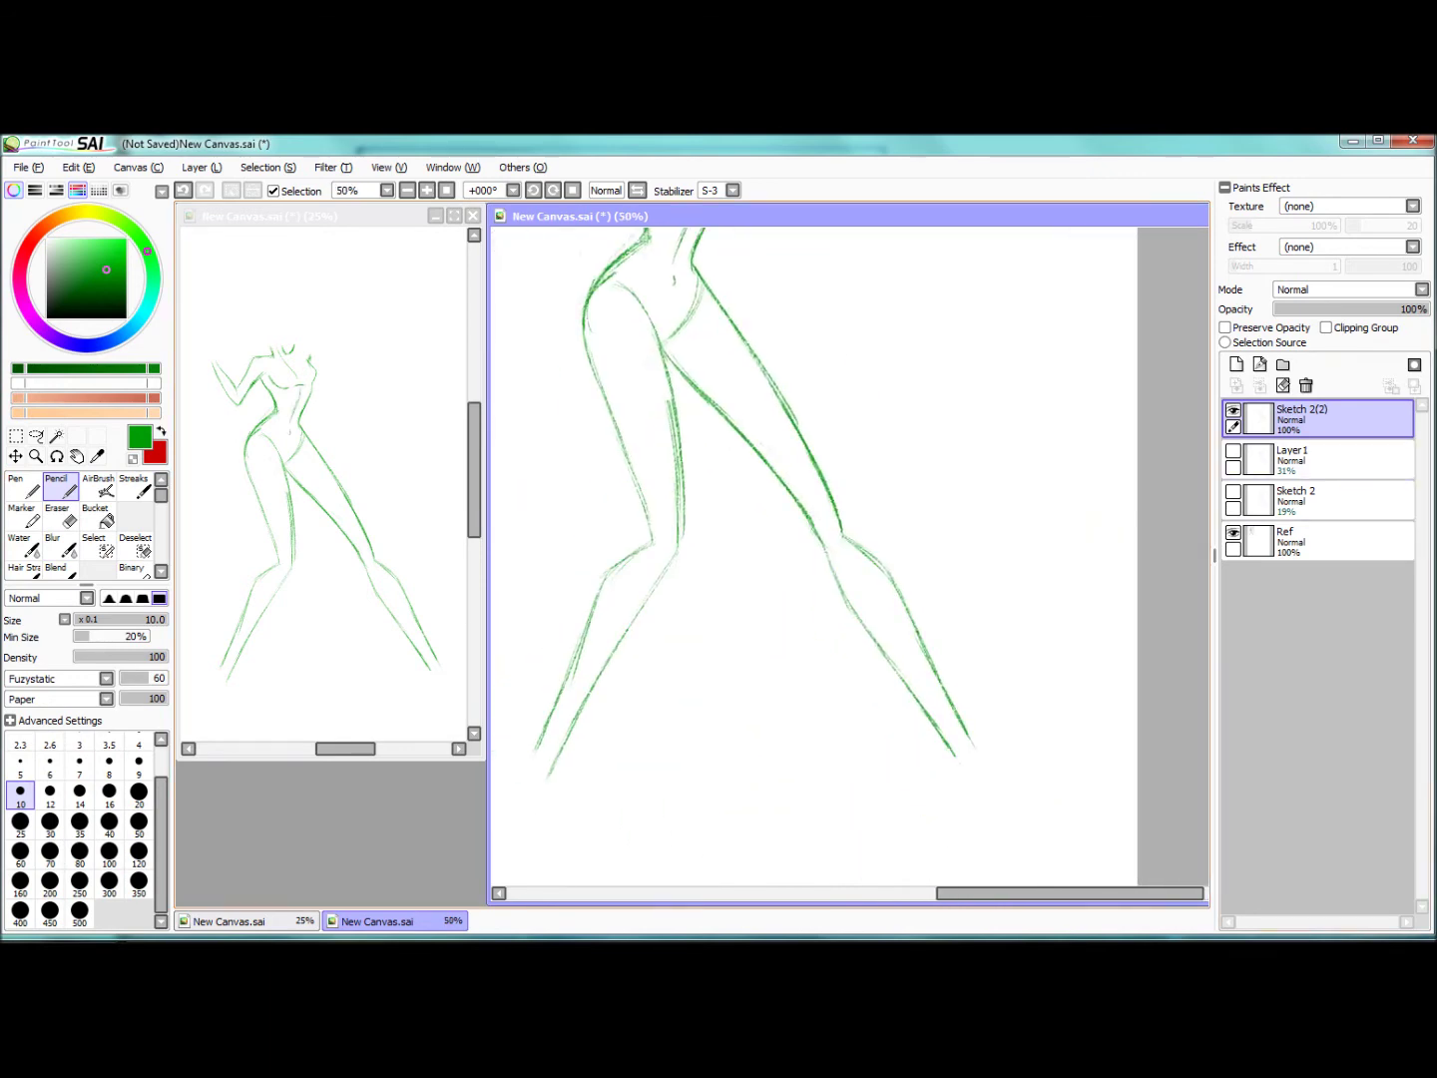
pyautogui.scroll(1, 697, 496)
pyautogui.press('e')
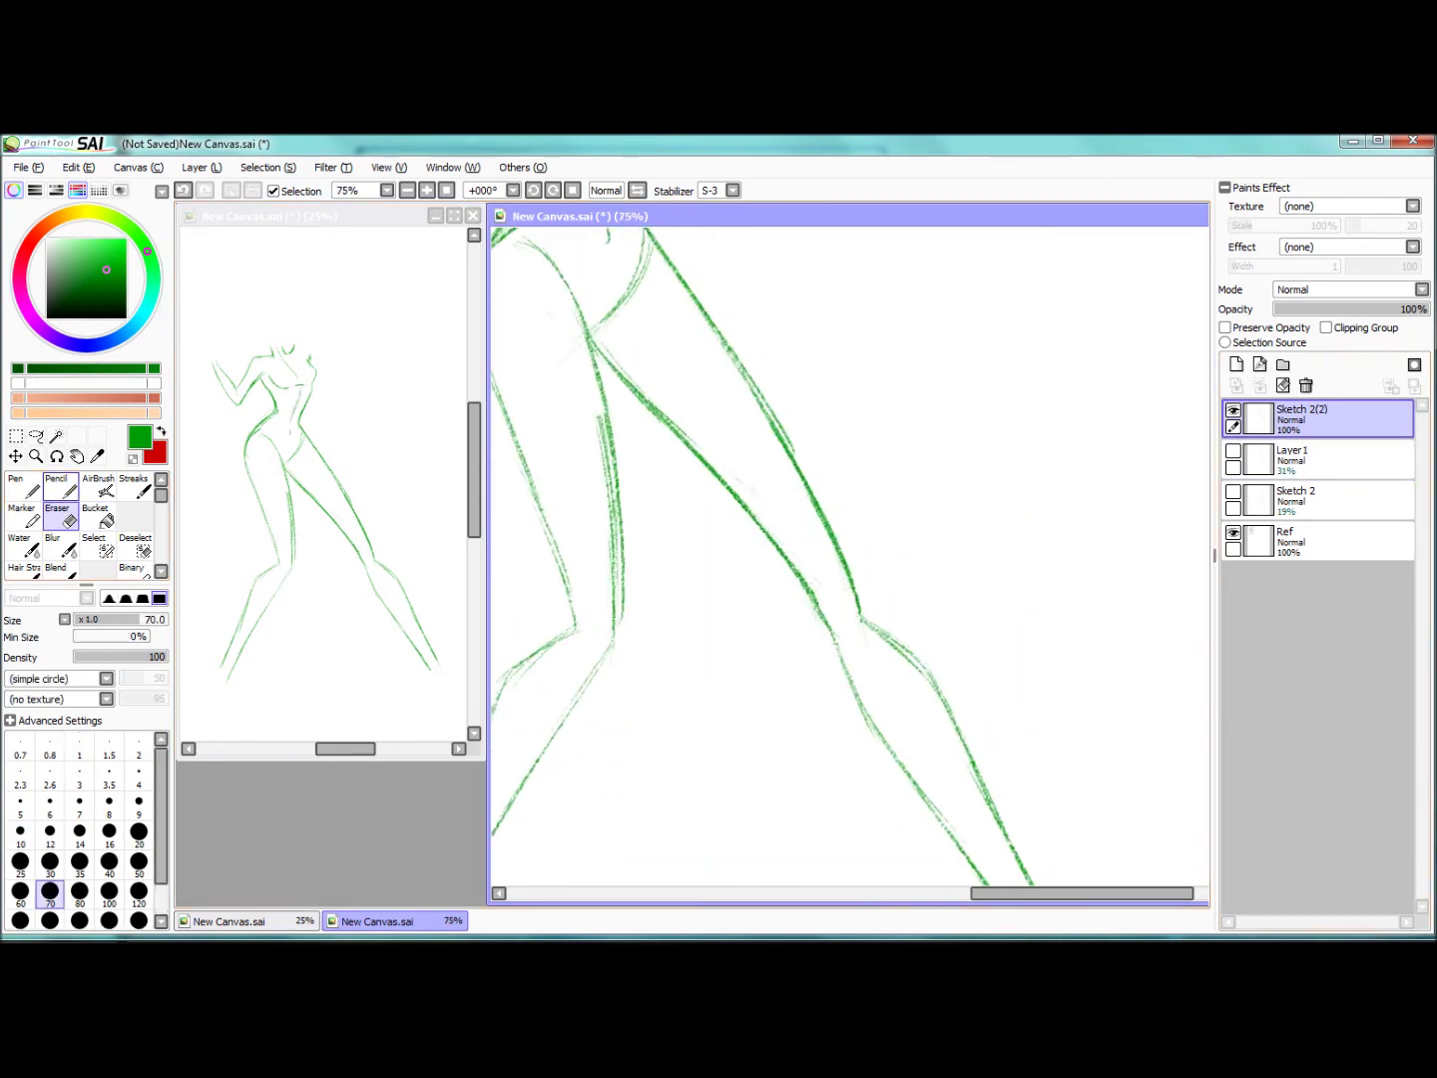
pyautogui.press('n')
pyautogui.scroll(-1, 849, 559)
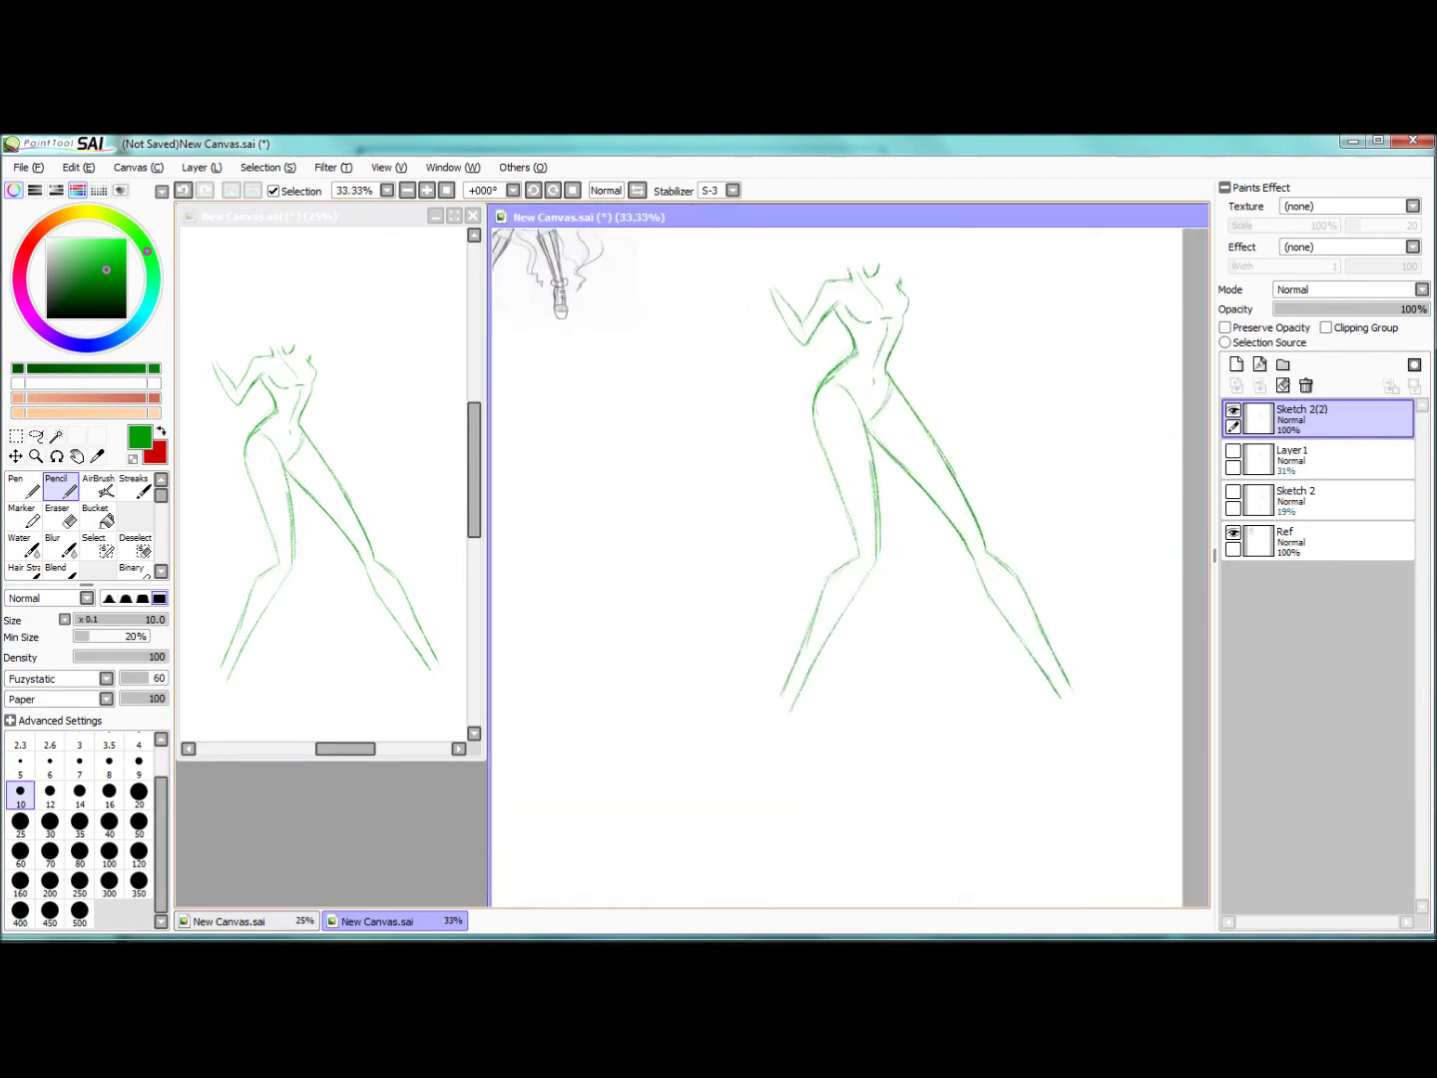
pyautogui.scroll(1, 849, 558)
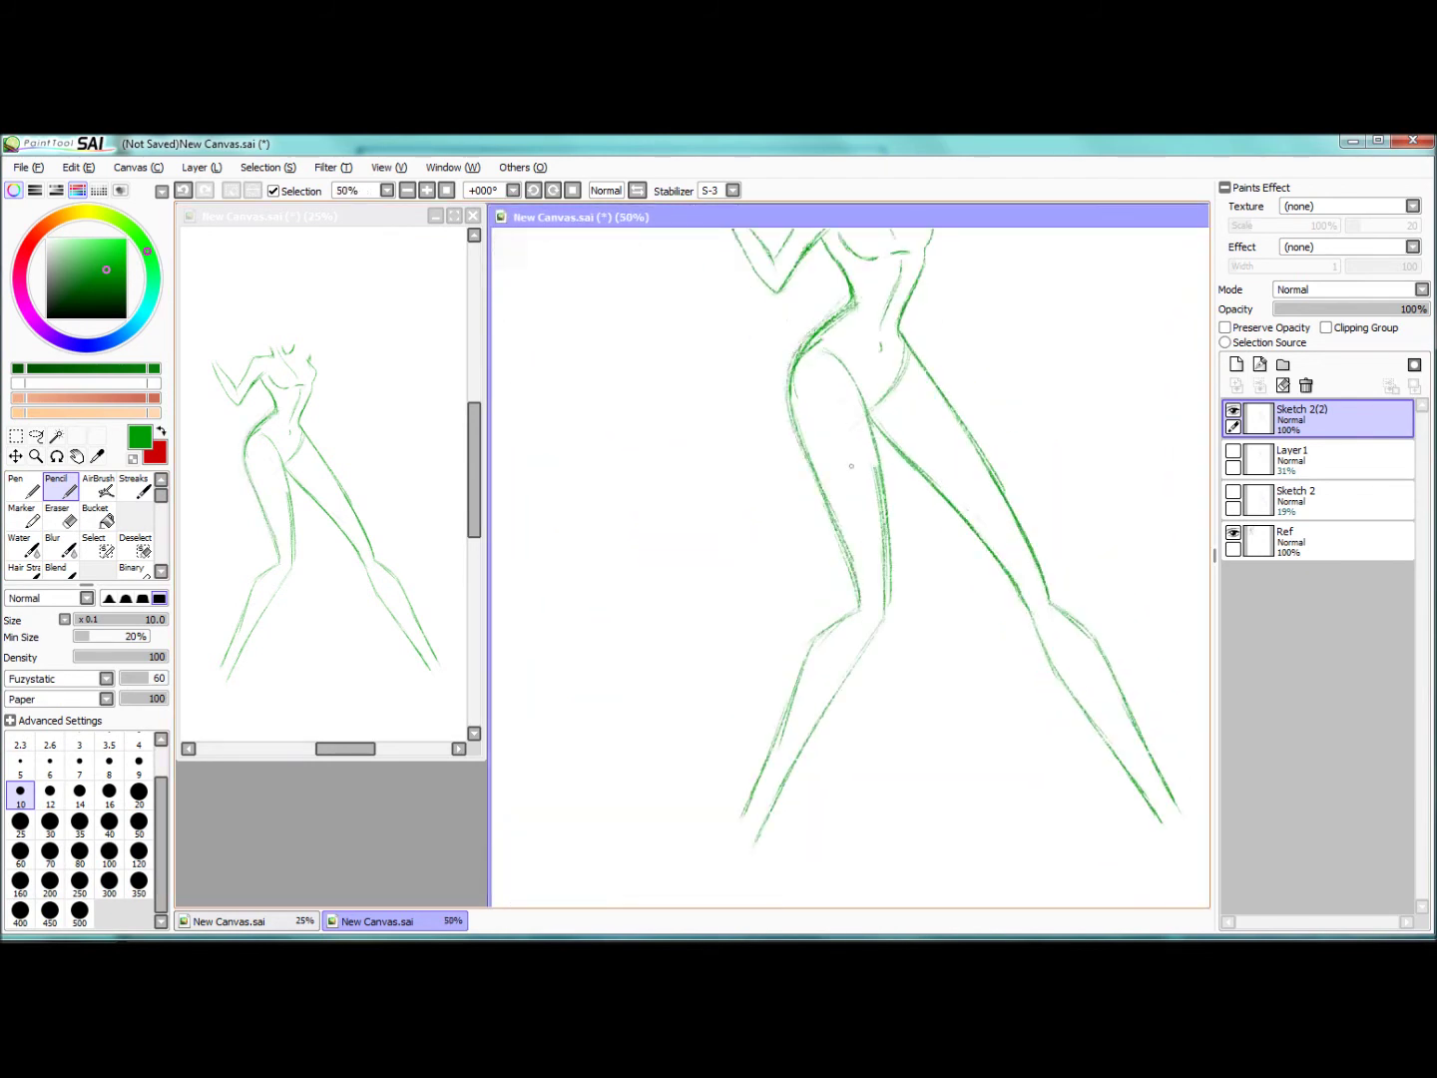
pyautogui.press('e')
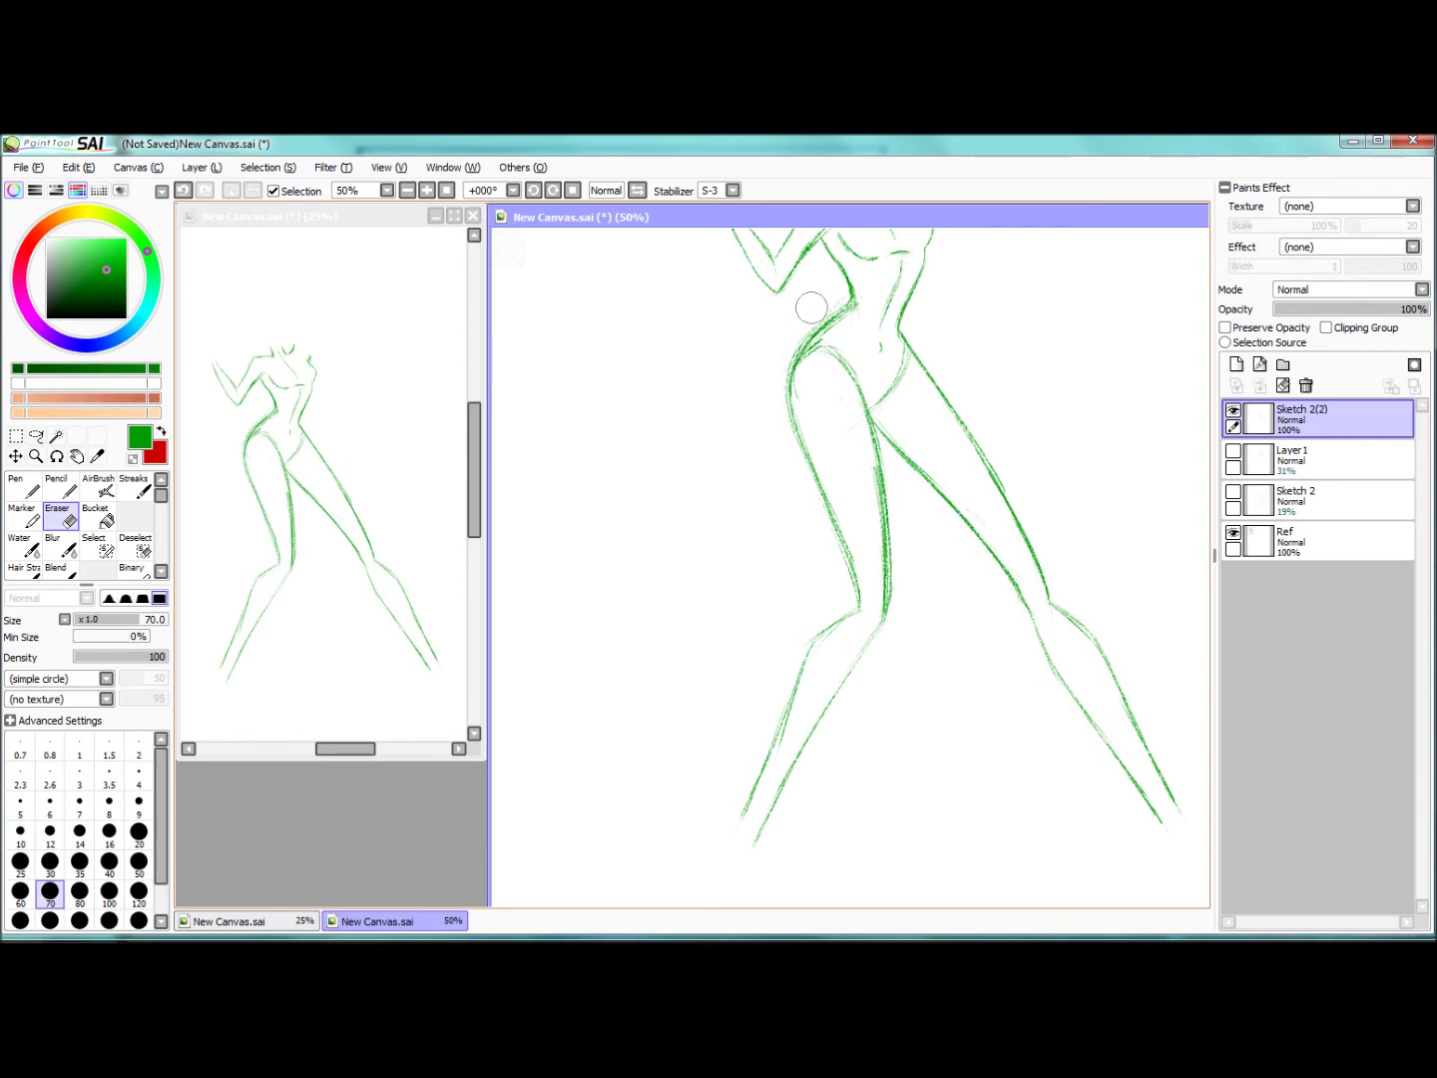
pyautogui.press('[')
pyautogui.press('[')
pyautogui.press('[')
pyautogui.press('[')
pyautogui.moveTo(873, 480)
pyautogui.mouseDown()
pyautogui.moveTo(882, 604)
pyautogui.moveTo(882, 584)
pyautogui.mouseUp()
pyautogui.press('n')
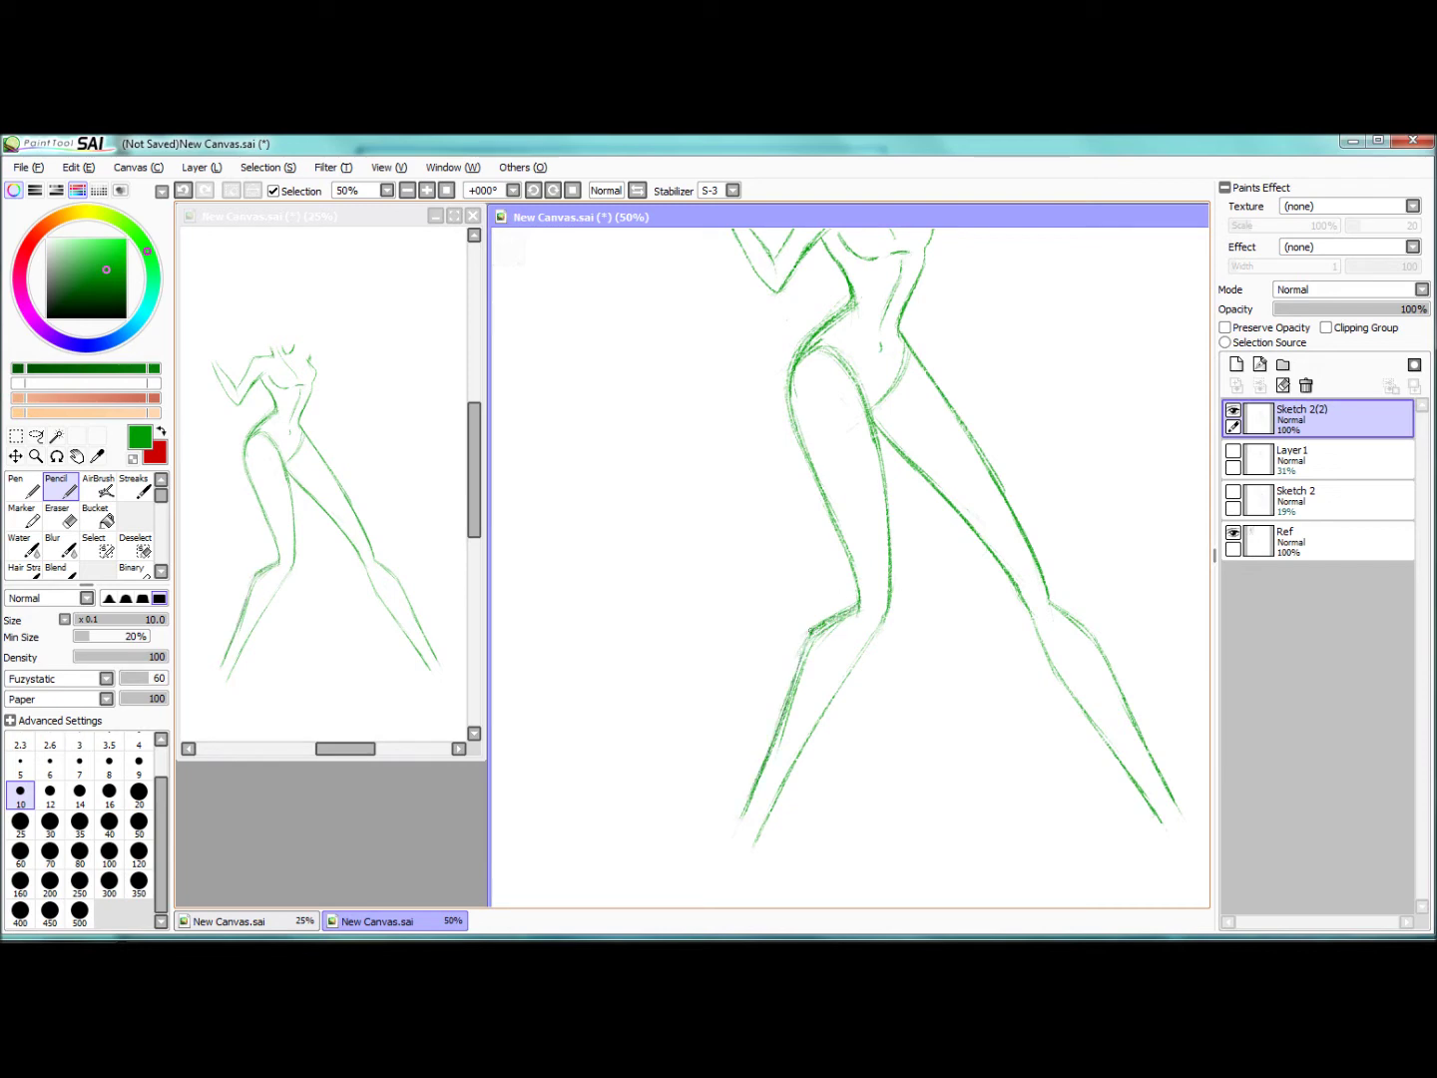
# Step: Erase the bent leg's old shin and calf lines and redraw the calf contour as a smooth curve below the knee
pyautogui.press('pageup')
pyautogui.moveTo(850, 699); pyautogui.dragTo(948, 555)
pyautogui.moveTo(808, 421); pyautogui.dragTo(939, 631)
pyautogui.press('e')
pyautogui.moveTo(795, 417); pyautogui.dragTo(953, 679)
pyautogui.moveTo(953, 679)
pyautogui.mouseDown()
pyautogui.moveTo(966, 418)
pyautogui.moveTo(902, 739)
pyautogui.moveTo(934, 488)
pyautogui.mouseUp()
pyautogui.press('n')
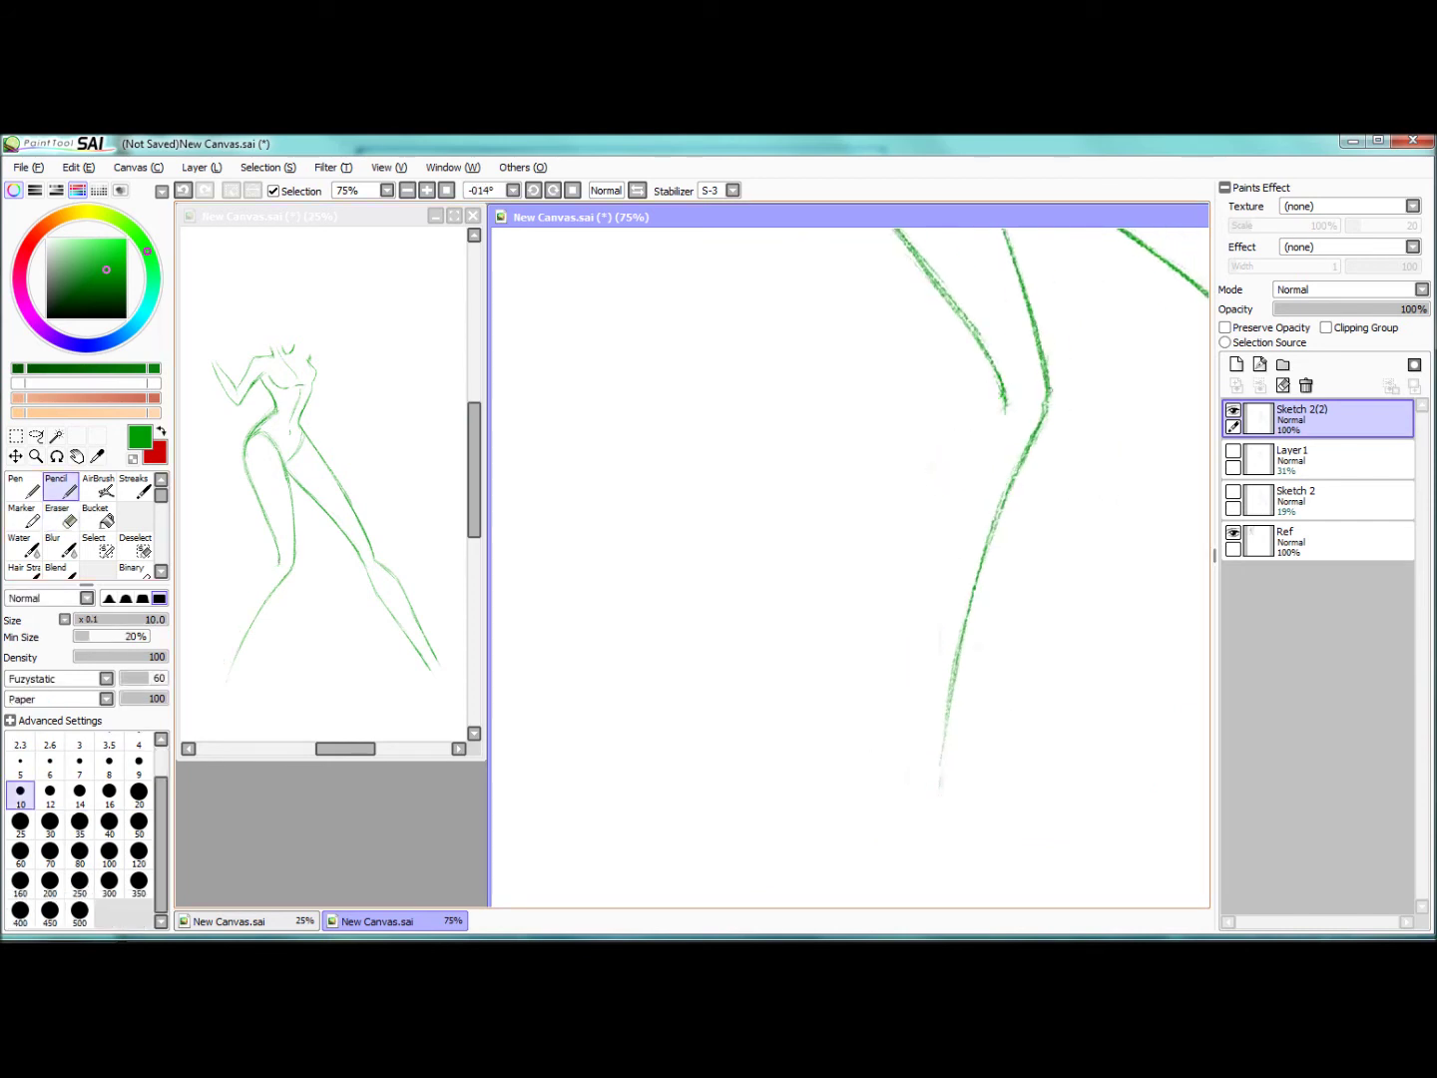
# Step: Draw the bent leg's knee and front shin contour, erasing the first shin line and redrawing it closer to the calf
pyautogui.moveTo(915, 577); pyautogui.dragTo(908, 749)
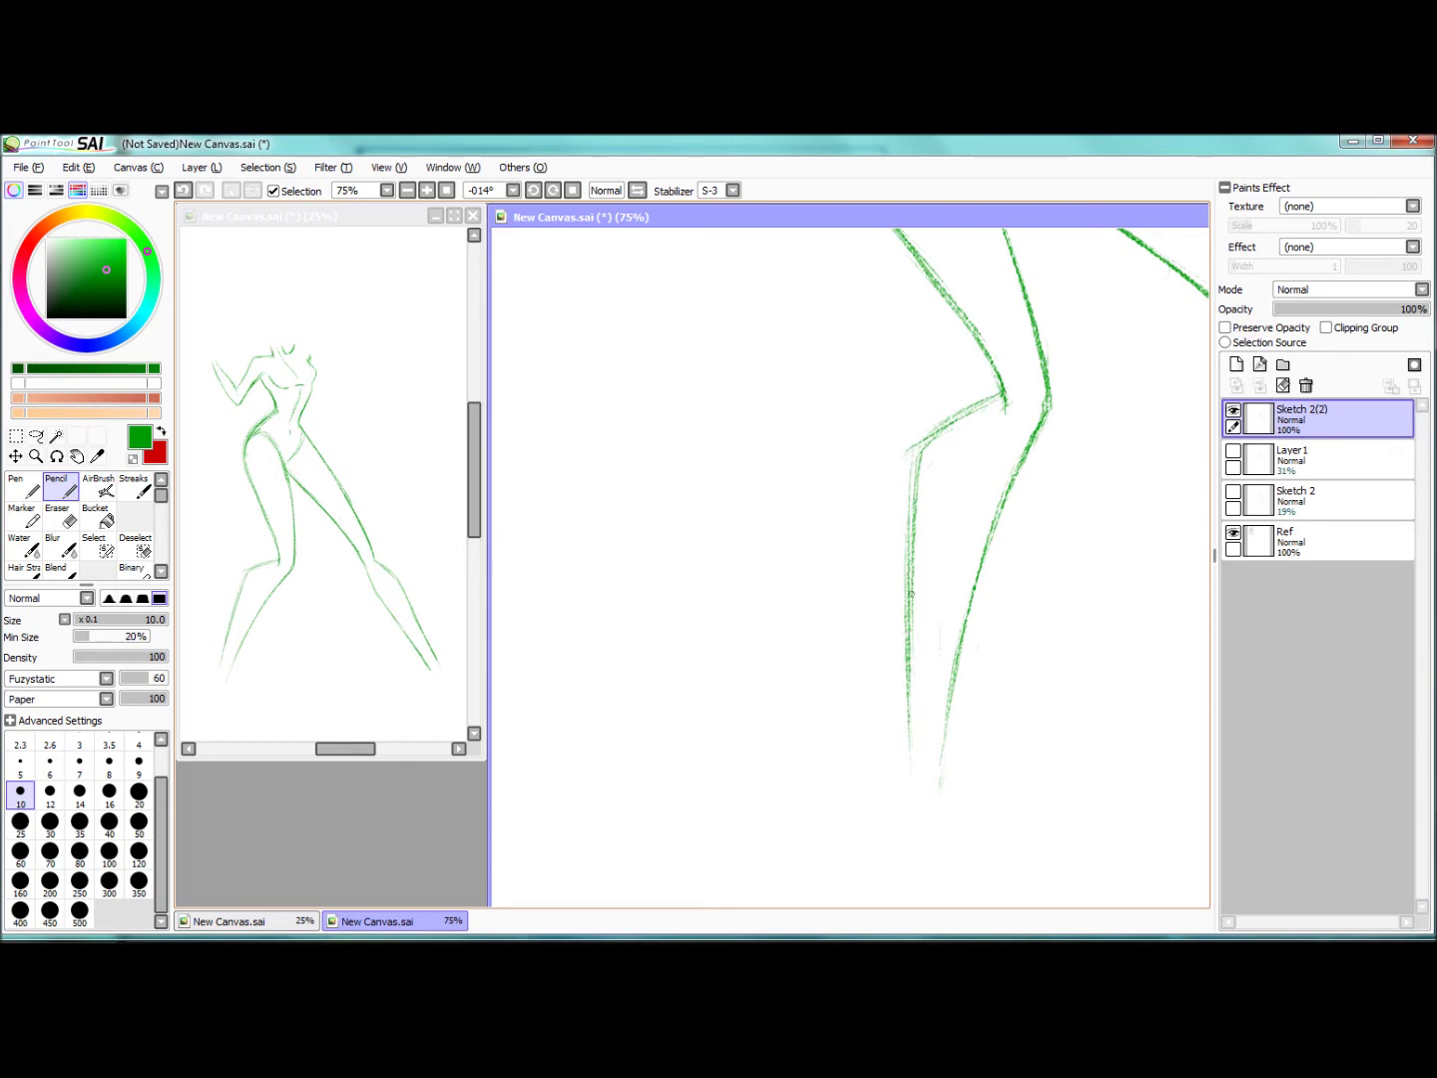
pyautogui.moveTo(936, 442); pyautogui.dragTo(909, 750)
pyautogui.press('e')
pyautogui.moveTo(998, 394)
pyautogui.mouseDown()
pyautogui.moveTo(903, 447)
pyautogui.moveTo(904, 573)
pyautogui.moveTo(931, 470)
pyautogui.moveTo(910, 749)
pyautogui.mouseUp()
pyautogui.moveTo(930, 472); pyautogui.dragTo(911, 748)
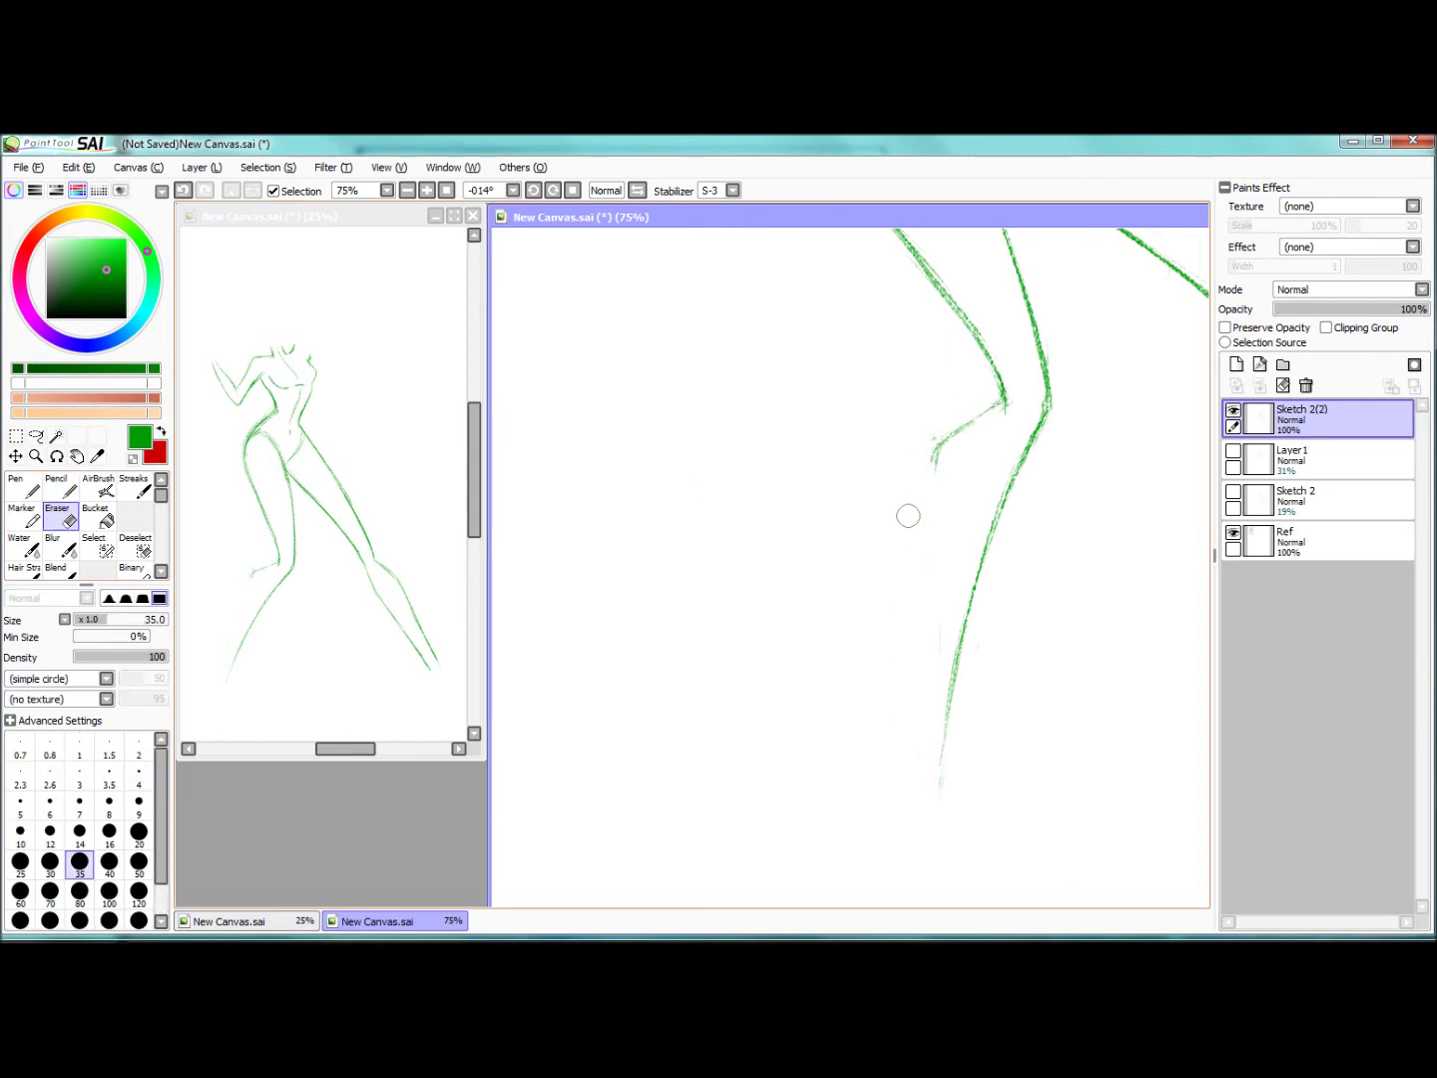
pyautogui.press('n')
pyautogui.press('h')
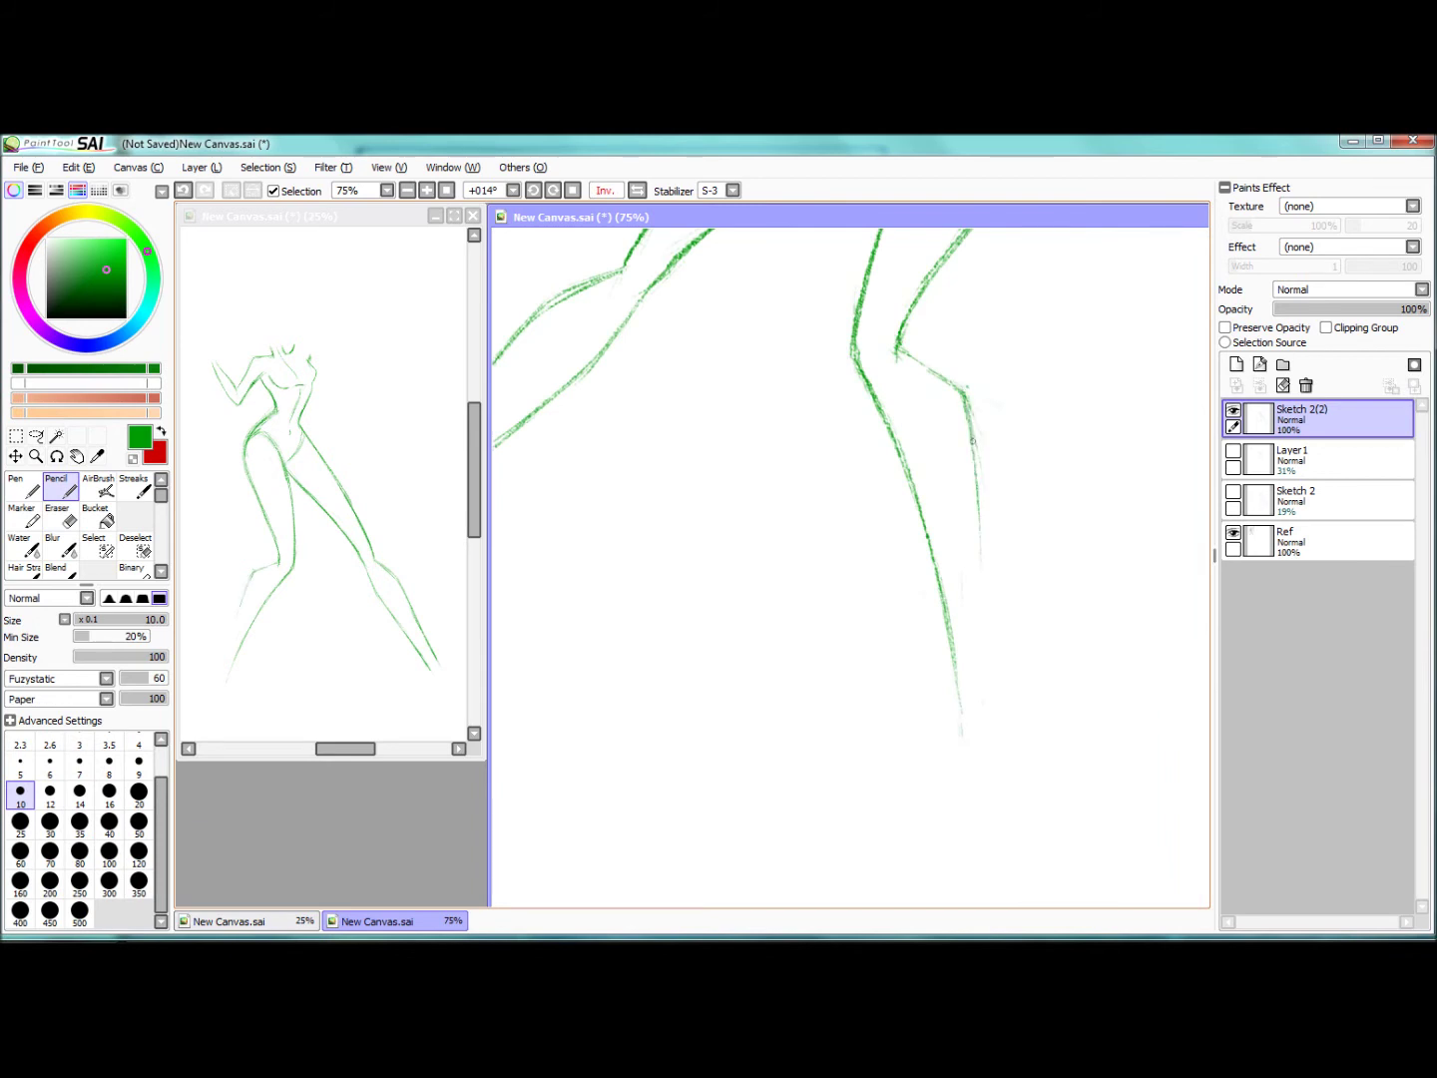
pyautogui.scroll(-3, 973, 439)
pyautogui.press('Home')
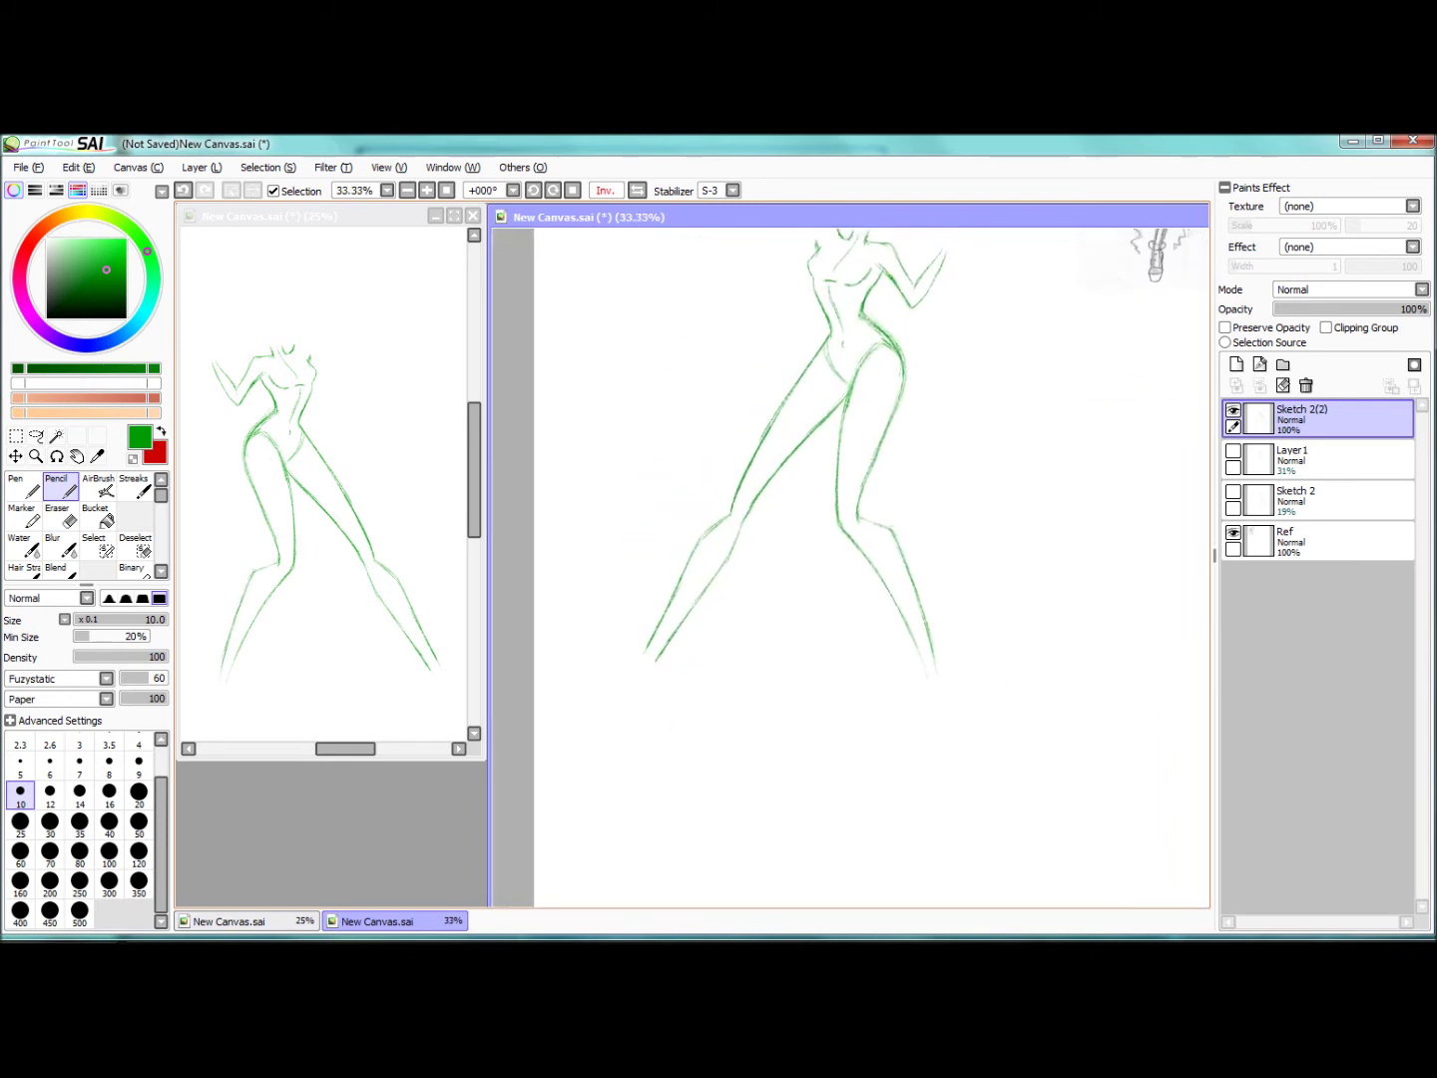
pyautogui.scroll(3, 806, 492)
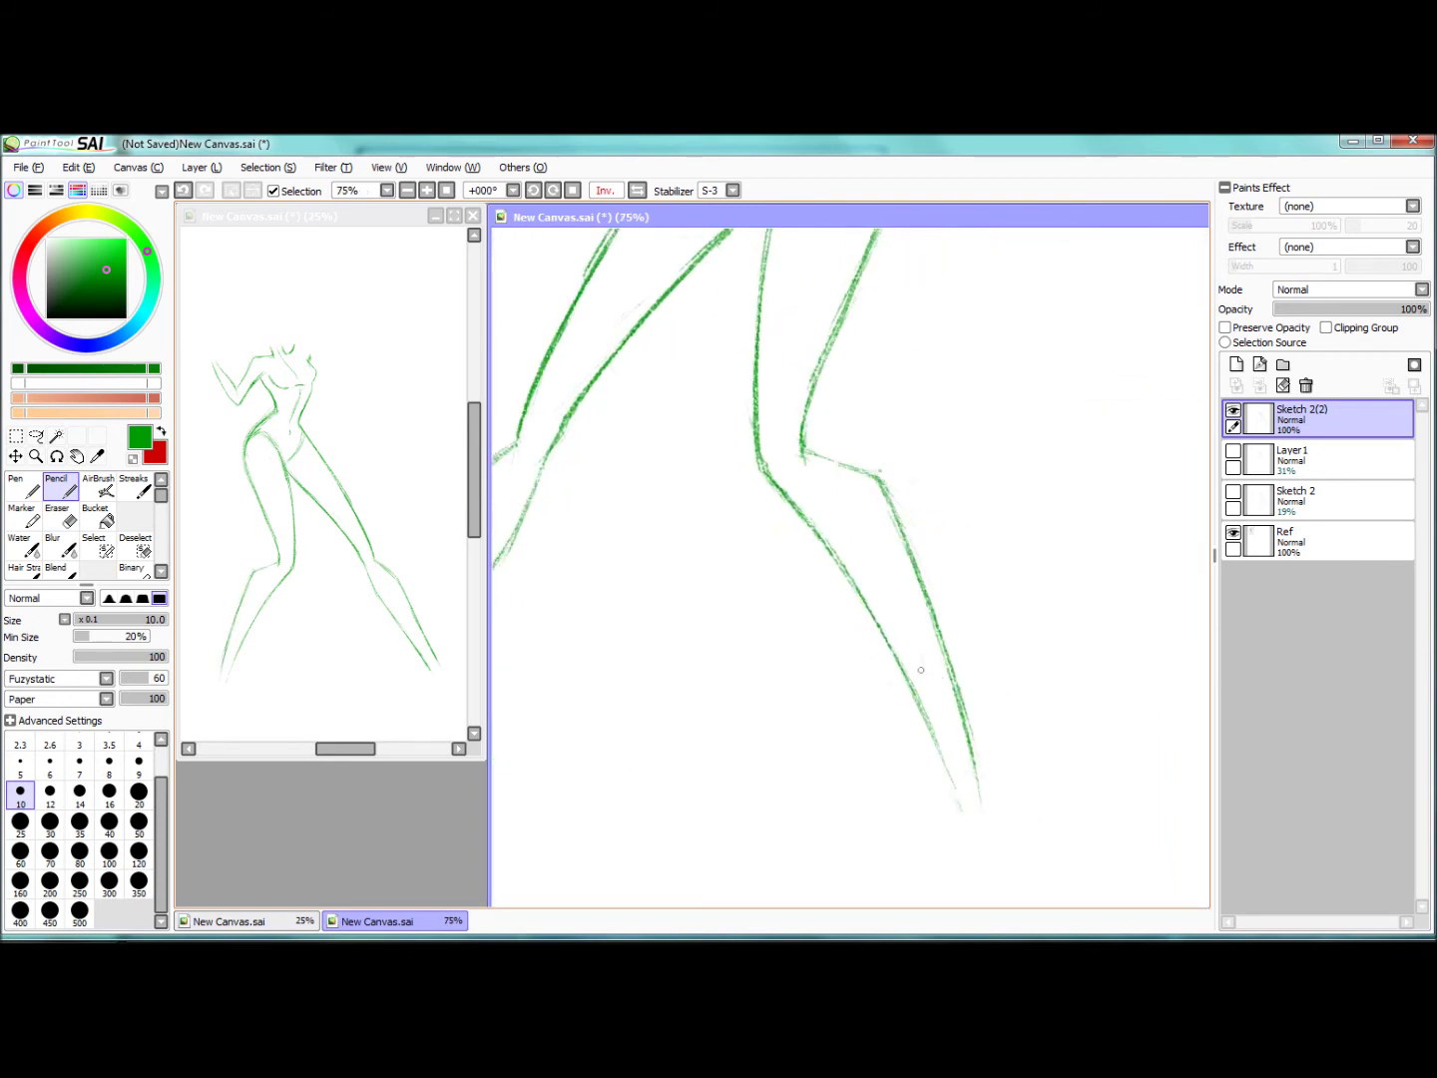
# Step: Select the bent leg's lower part with the Select brush and apply a Free Deform that lengthens and slants it outward
pyautogui.moveTo(921, 670); pyautogui.dragTo(814, 550)
pyautogui.click(105, 546)
pyautogui.moveTo(732, 319); pyautogui.dragTo(859, 698)
pyautogui.moveTo(649, 329); pyautogui.dragTo(759, 450)
pyautogui.hotkey('ctrl', 't')
pyautogui.moveTo(764, 696); pyautogui.dragTo(802, 741)
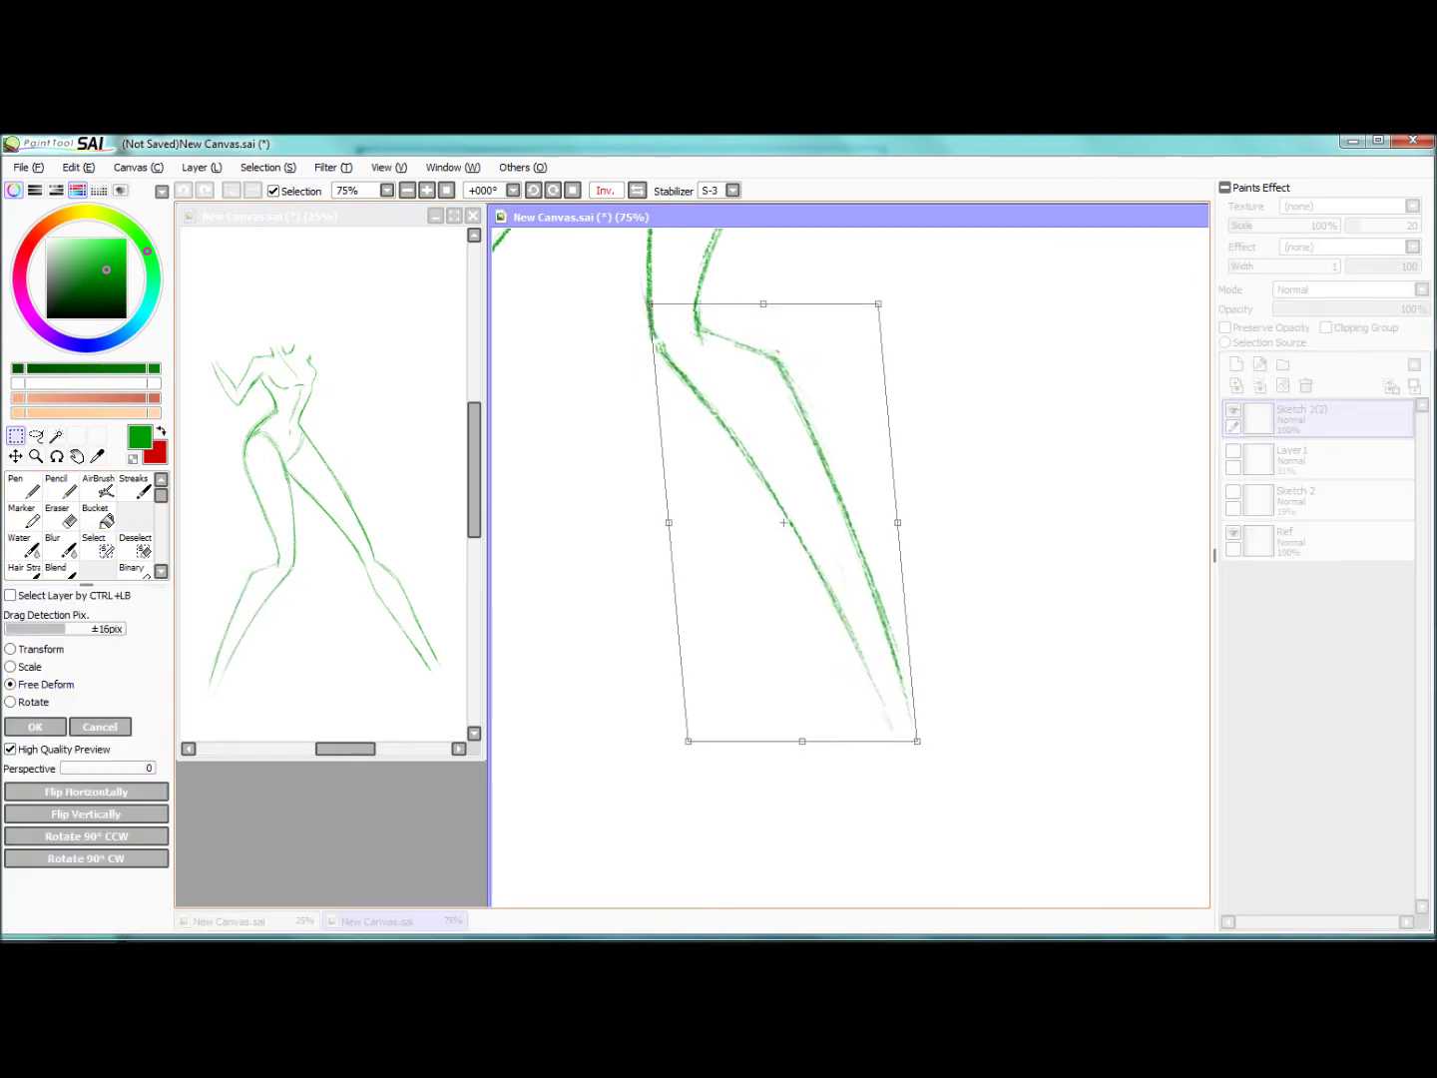
pyautogui.scroll(-2, 849, 567)
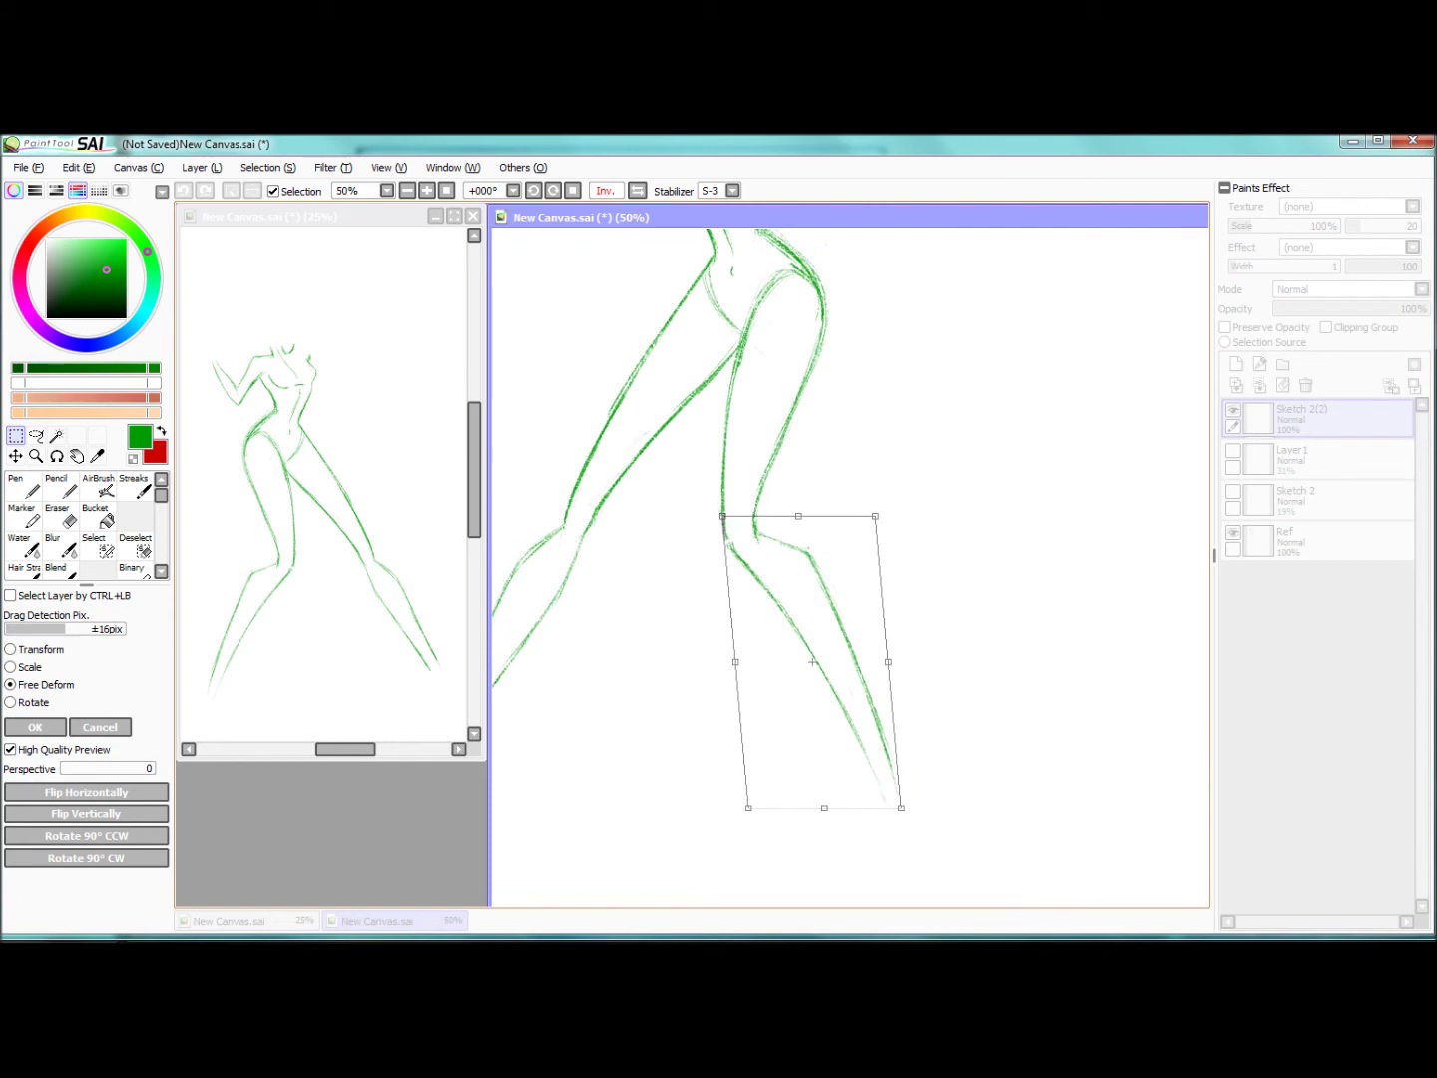
pyautogui.press('Return')
# Step: Select the outstretched leg with the Select brush and transform it to a steeper angle, closer to the body
pyautogui.moveTo(814, 661); pyautogui.dragTo(988, 790)
pyautogui.press('e')
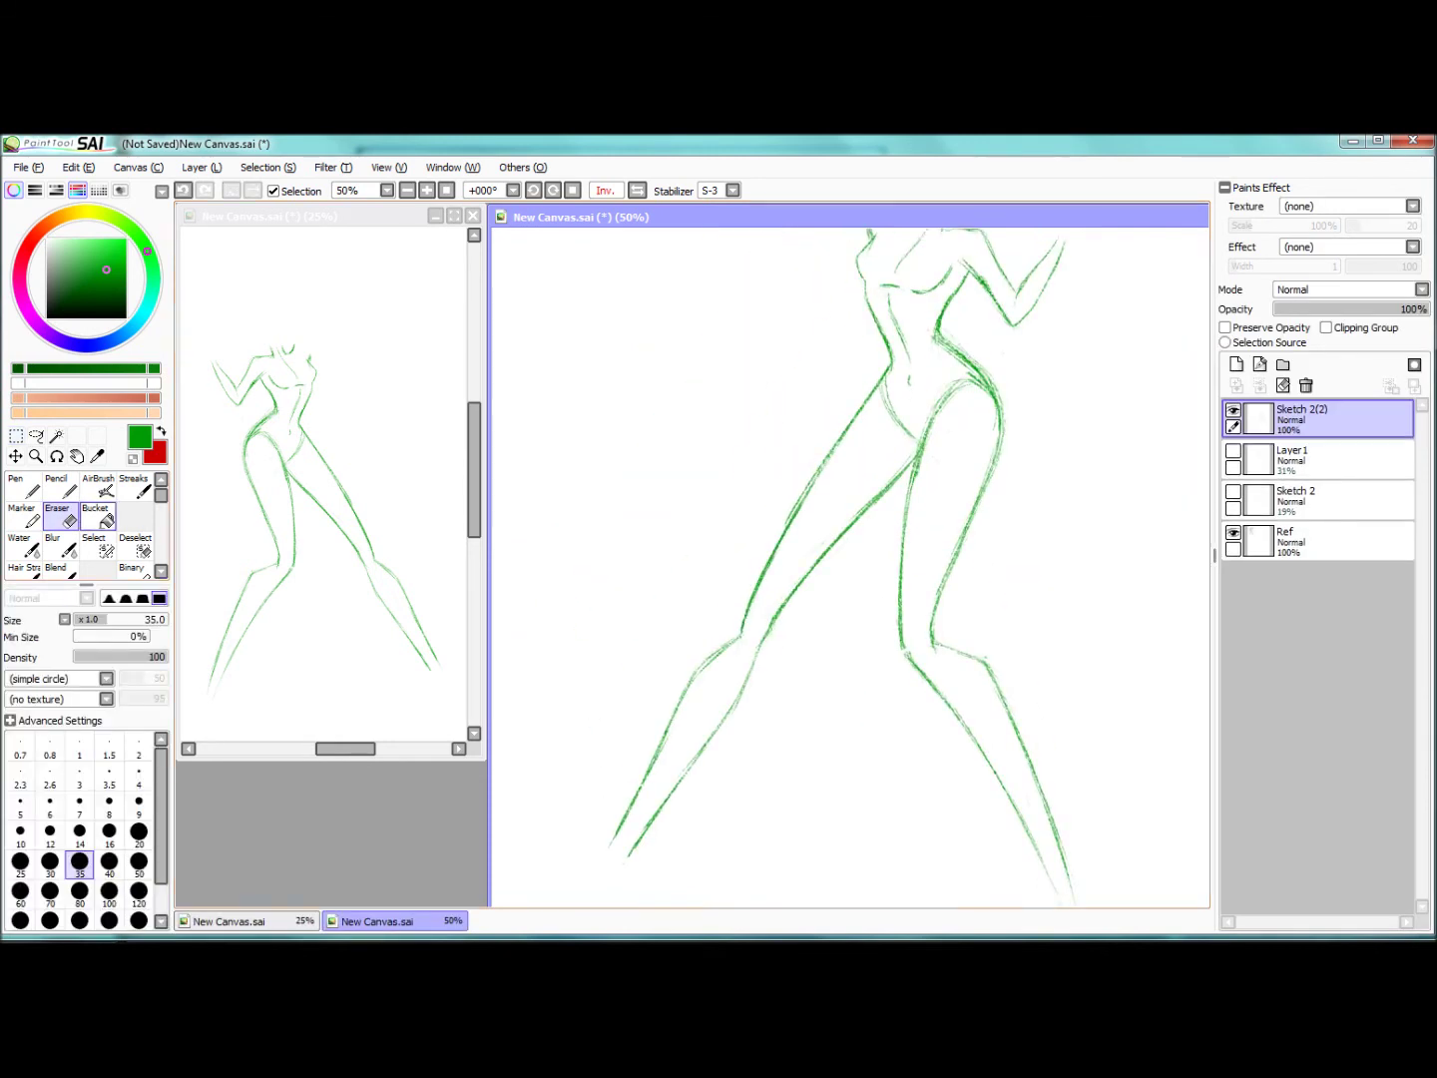
pyautogui.click(100, 544)
pyautogui.moveTo(868, 371)
pyautogui.mouseDown()
pyautogui.moveTo(891, 490)
pyautogui.moveTo(630, 804)
pyautogui.moveTo(699, 828)
pyautogui.mouseUp()
pyautogui.hotkey('ctrl', 't')
pyautogui.press('Return')
# Step: Redraw the outstretched leg's thigh contours in green and close the thigh with a short line at the knee
pyautogui.scroll(1, 848, 421)
pyautogui.press('e')
pyautogui.press('n')
pyautogui.moveTo(868, 507); pyautogui.dragTo(723, 715)
pyautogui.moveTo(885, 475); pyautogui.dragTo(757, 661)
pyautogui.moveTo(841, 544); pyautogui.dragTo(717, 711)
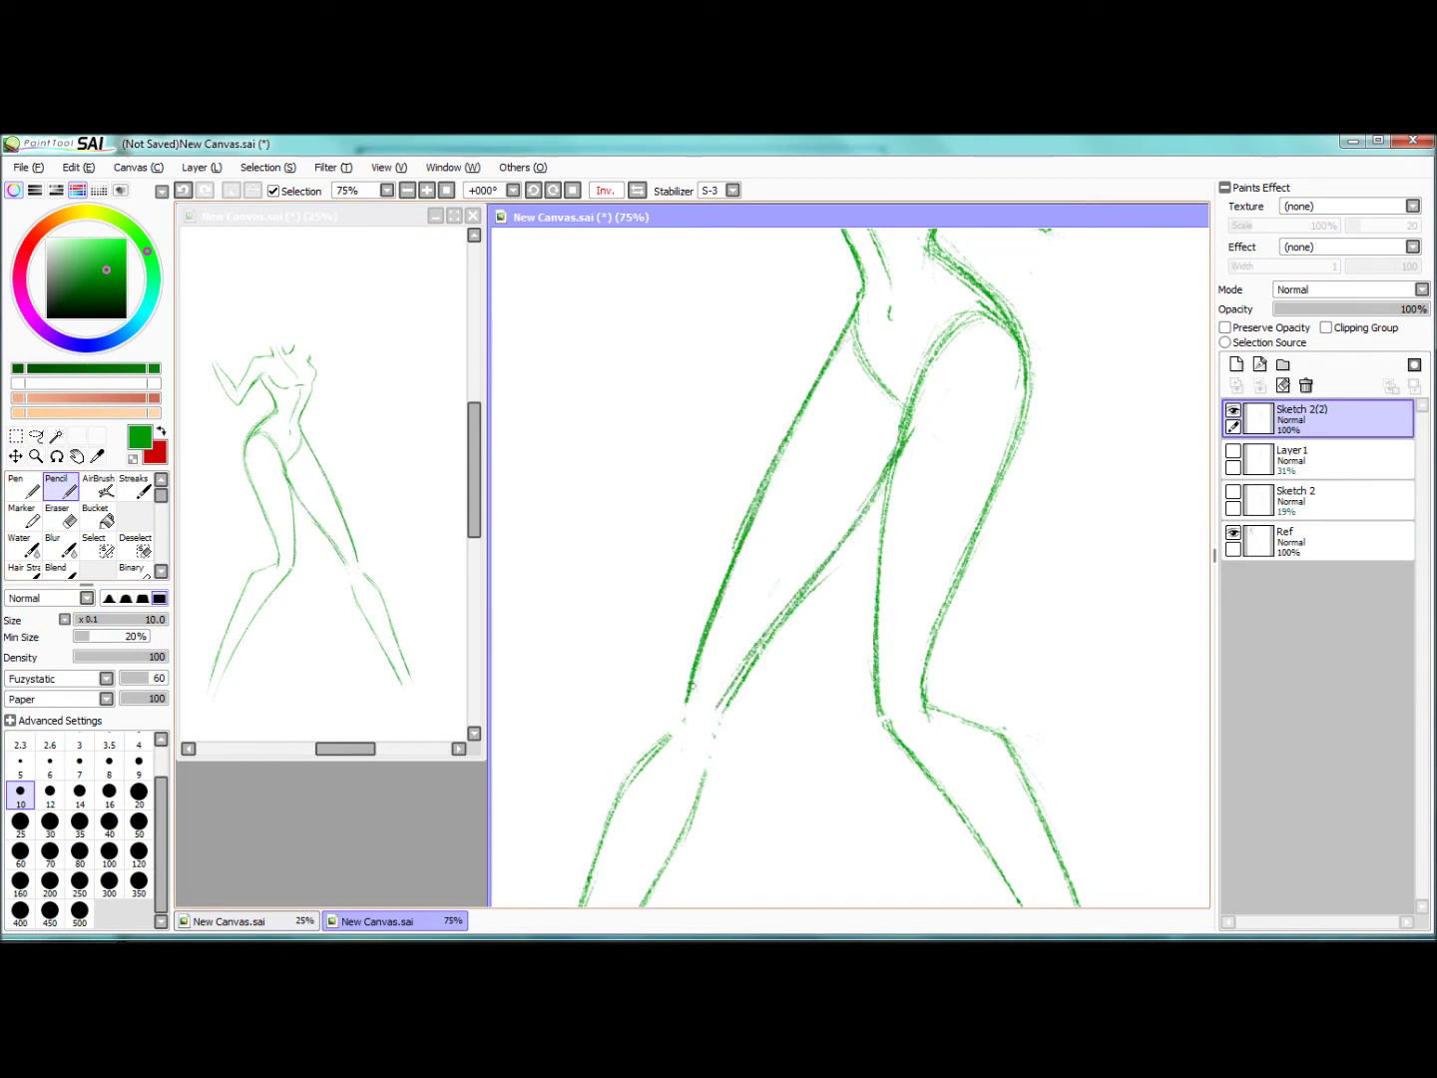
pyautogui.moveTo(848, 698); pyautogui.dragTo(908, 429)
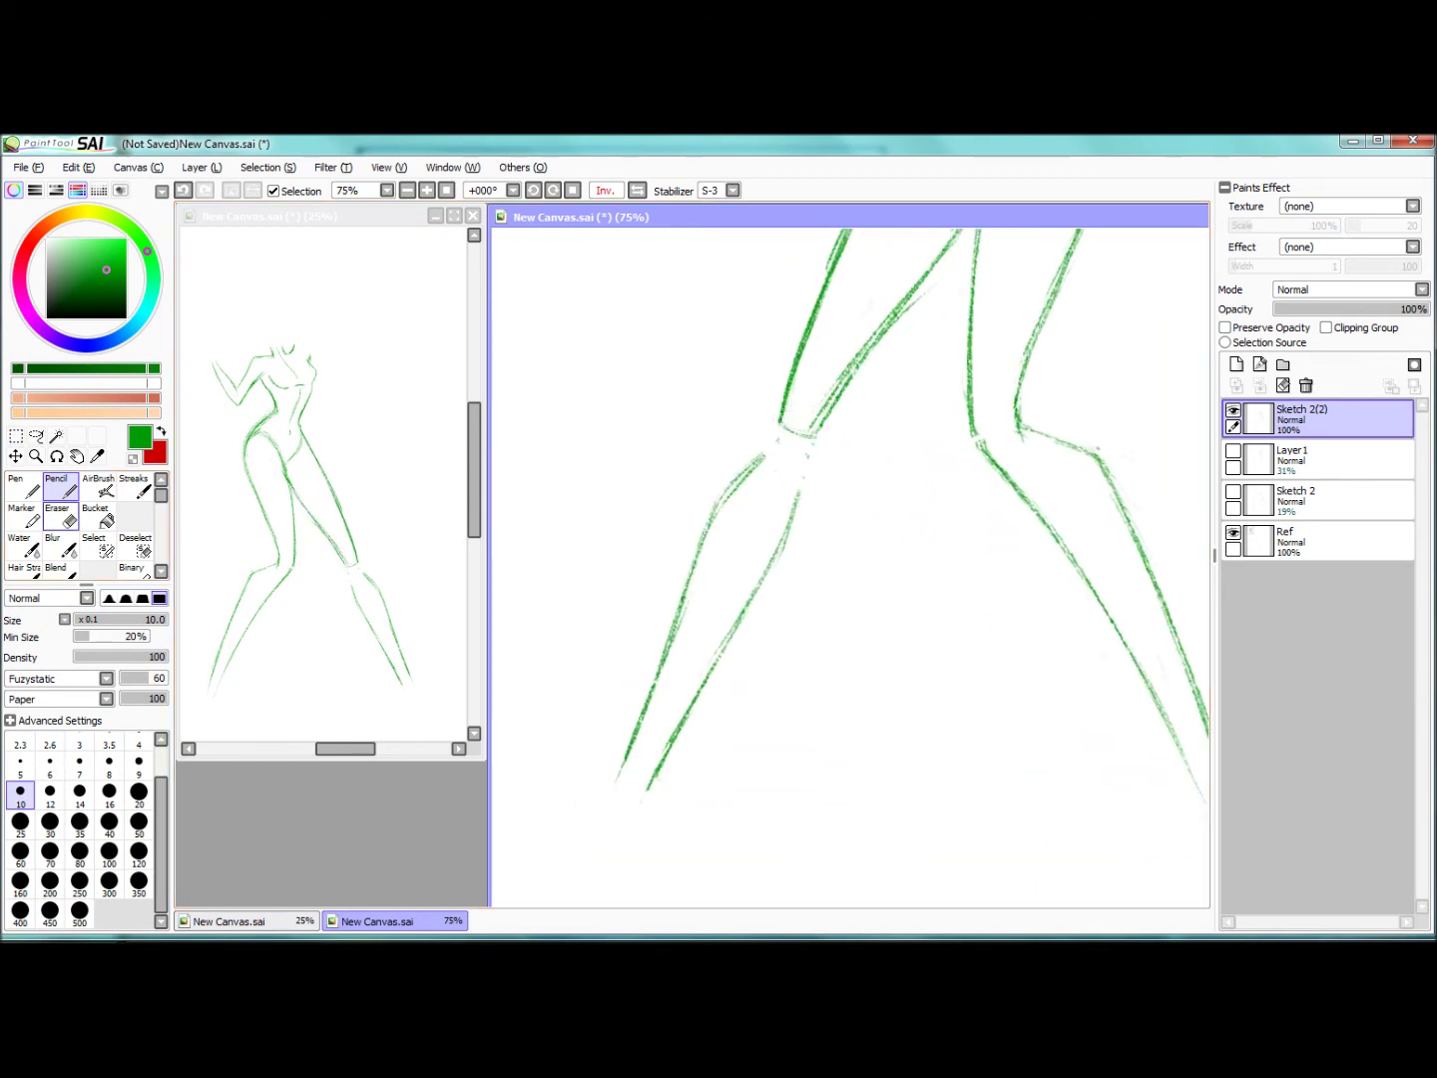
# Step: Mark both ankles with short horizontal green lines and erase the outstretched leg's lower leg with the eraser at size 70
pyautogui.moveTo(590, 643); pyautogui.dragTo(540, 760)
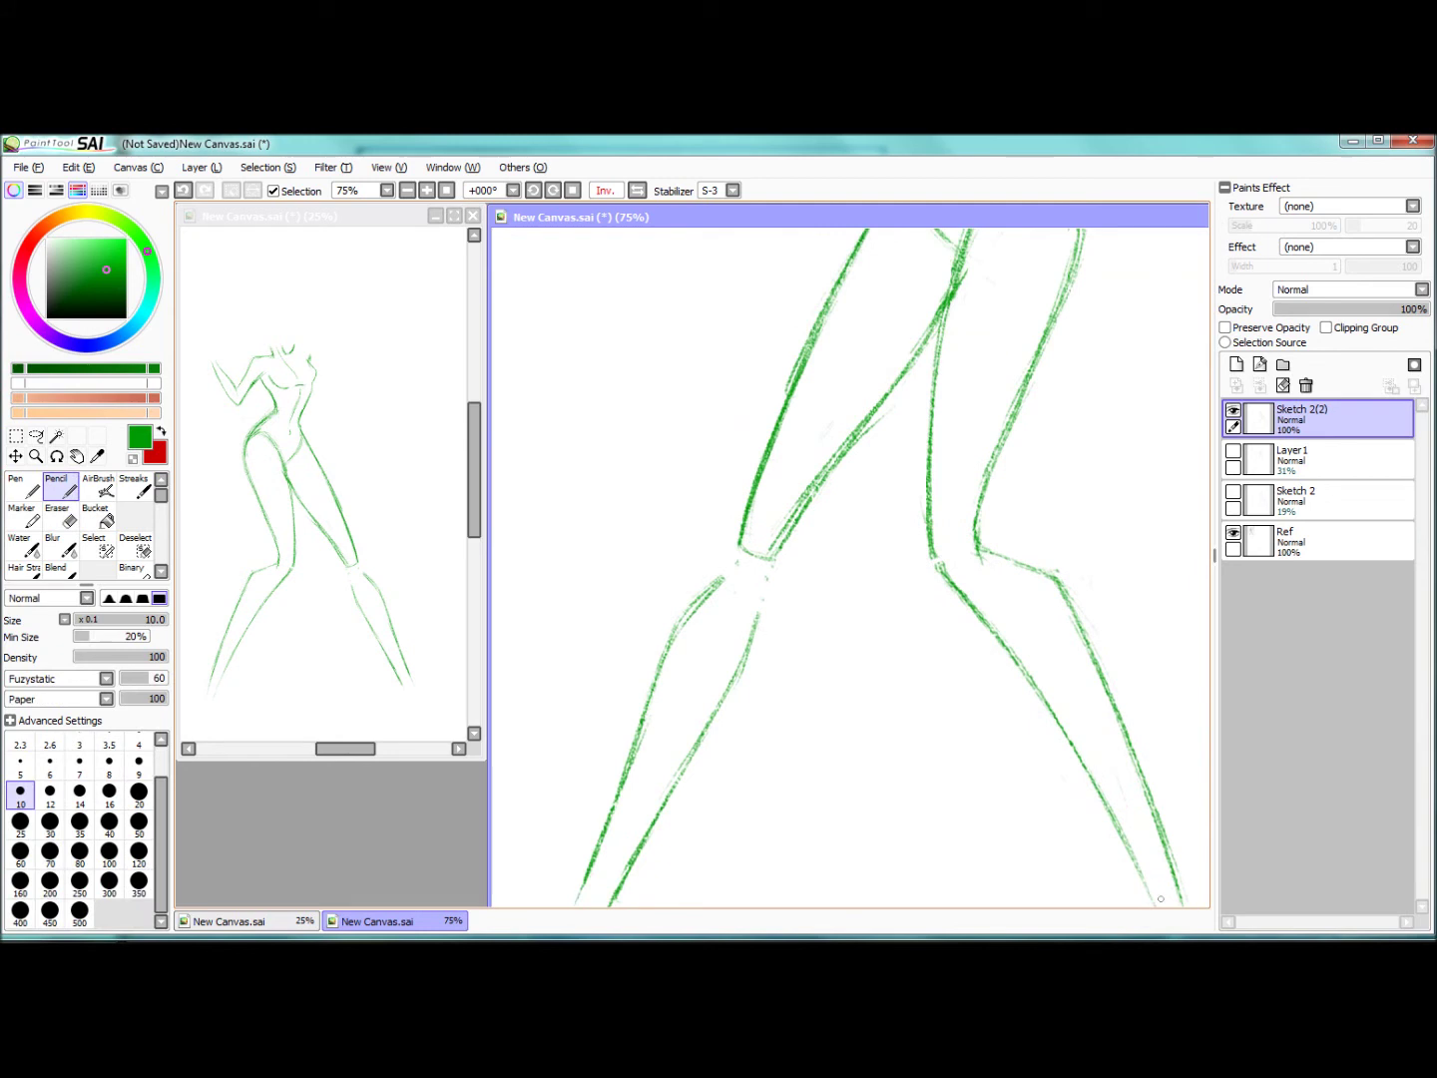
pyautogui.moveTo(561, 904); pyautogui.dragTo(626, 902)
pyautogui.moveTo(625, 903); pyautogui.dragTo(646, 722)
pyautogui.press('e')
pyautogui.moveTo(743, 345)
pyautogui.mouseDown()
pyautogui.moveTo(782, 450)
pyautogui.moveTo(718, 566)
pyautogui.moveTo(604, 716)
pyautogui.mouseUp()
# Step: Show Layer1 and draw a red shin guide on it from the outstretched leg's knee to the ankle mark
pyautogui.click(1234, 451)
pyautogui.click(1306, 459)
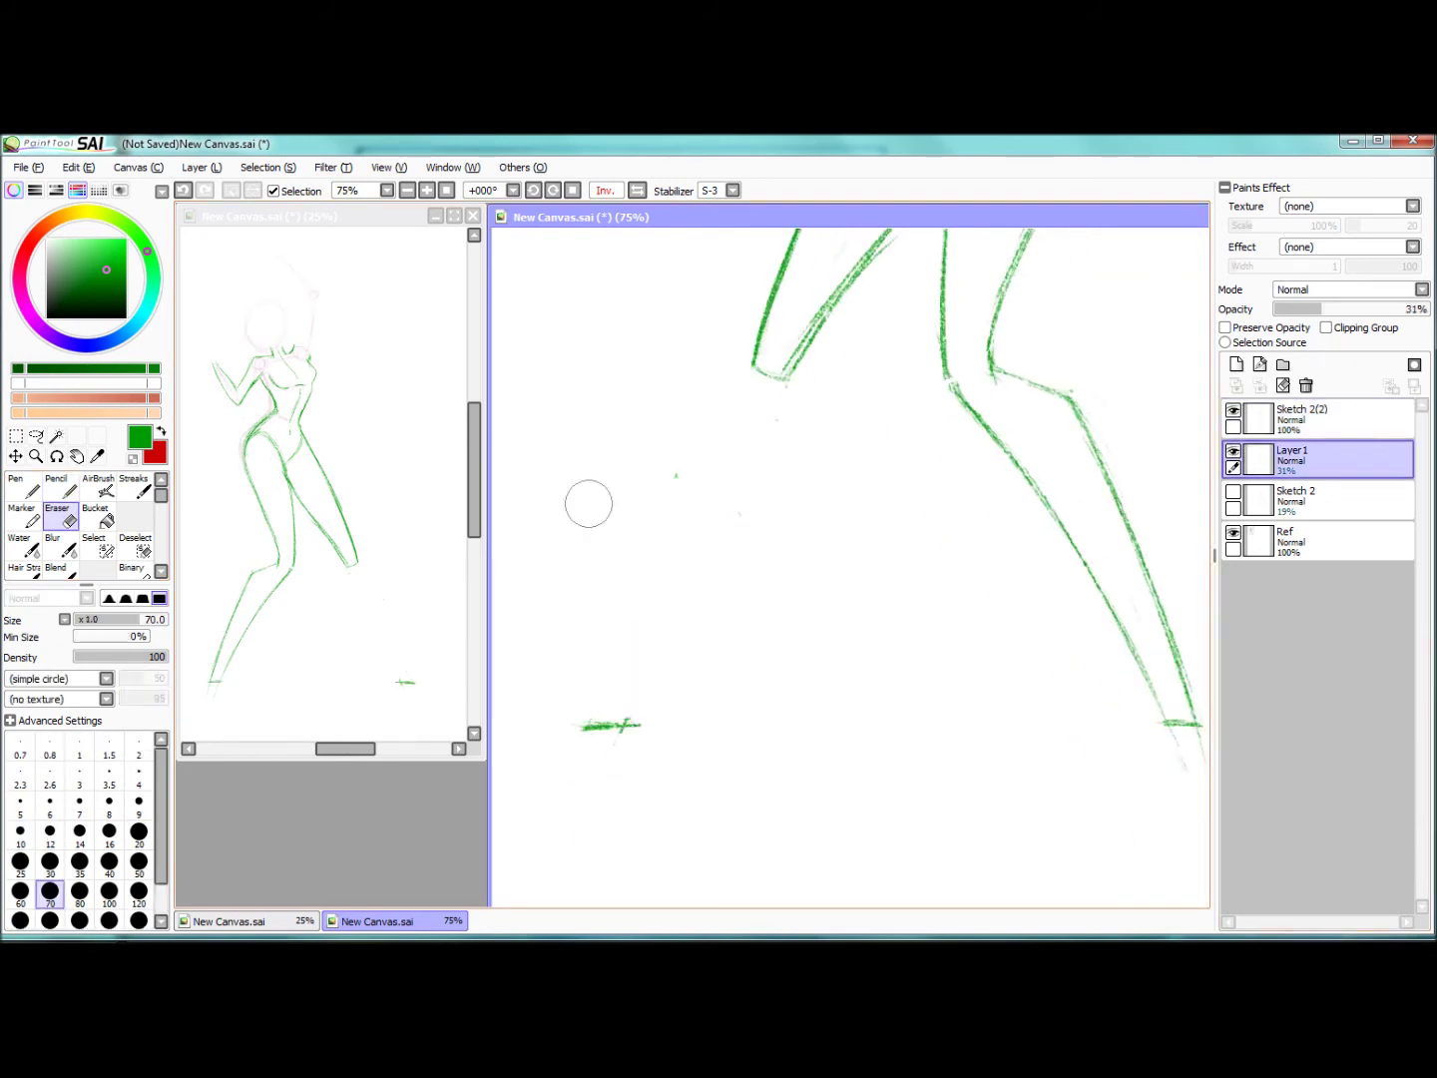
pyautogui.press('x')
pyautogui.press('n')
pyautogui.moveTo(760, 375); pyautogui.dragTo(614, 703)
pyautogui.moveTo(685, 560); pyautogui.dragTo(617, 705)
# Step: Draw a green cross line at the calf and both lower leg contours around the red guide on Sketch 2(2)
pyautogui.press('x')
pyautogui.click(1307, 418)
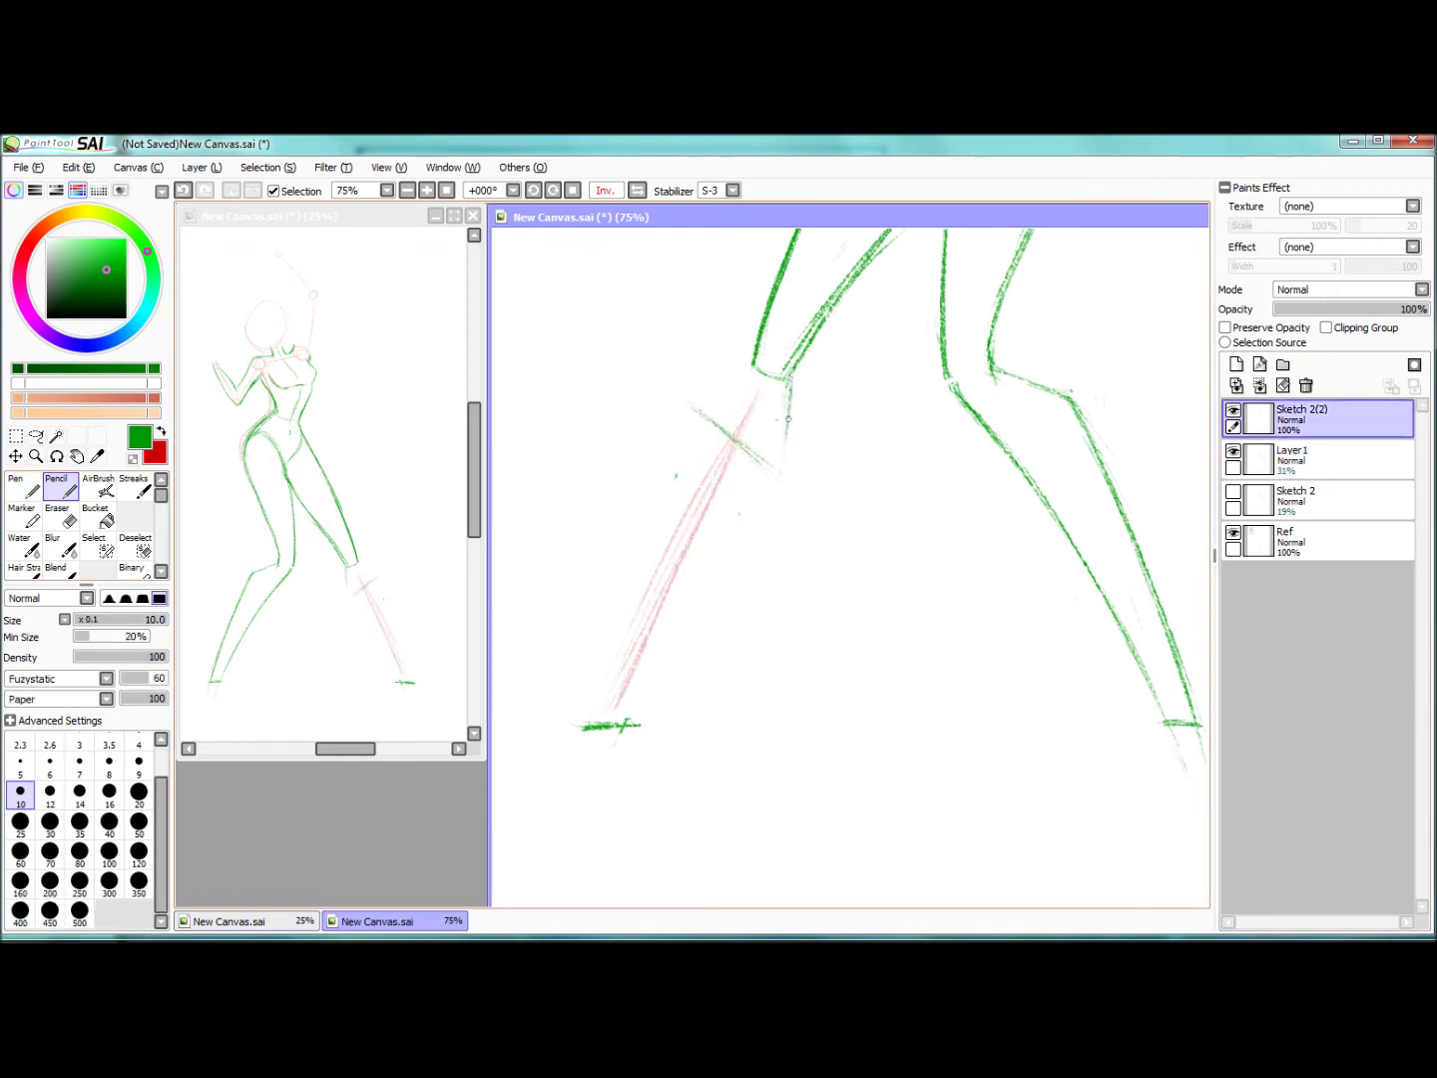
pyautogui.moveTo(764, 515); pyautogui.dragTo(635, 709)
pyautogui.moveTo(724, 390); pyautogui.dragTo(592, 693)
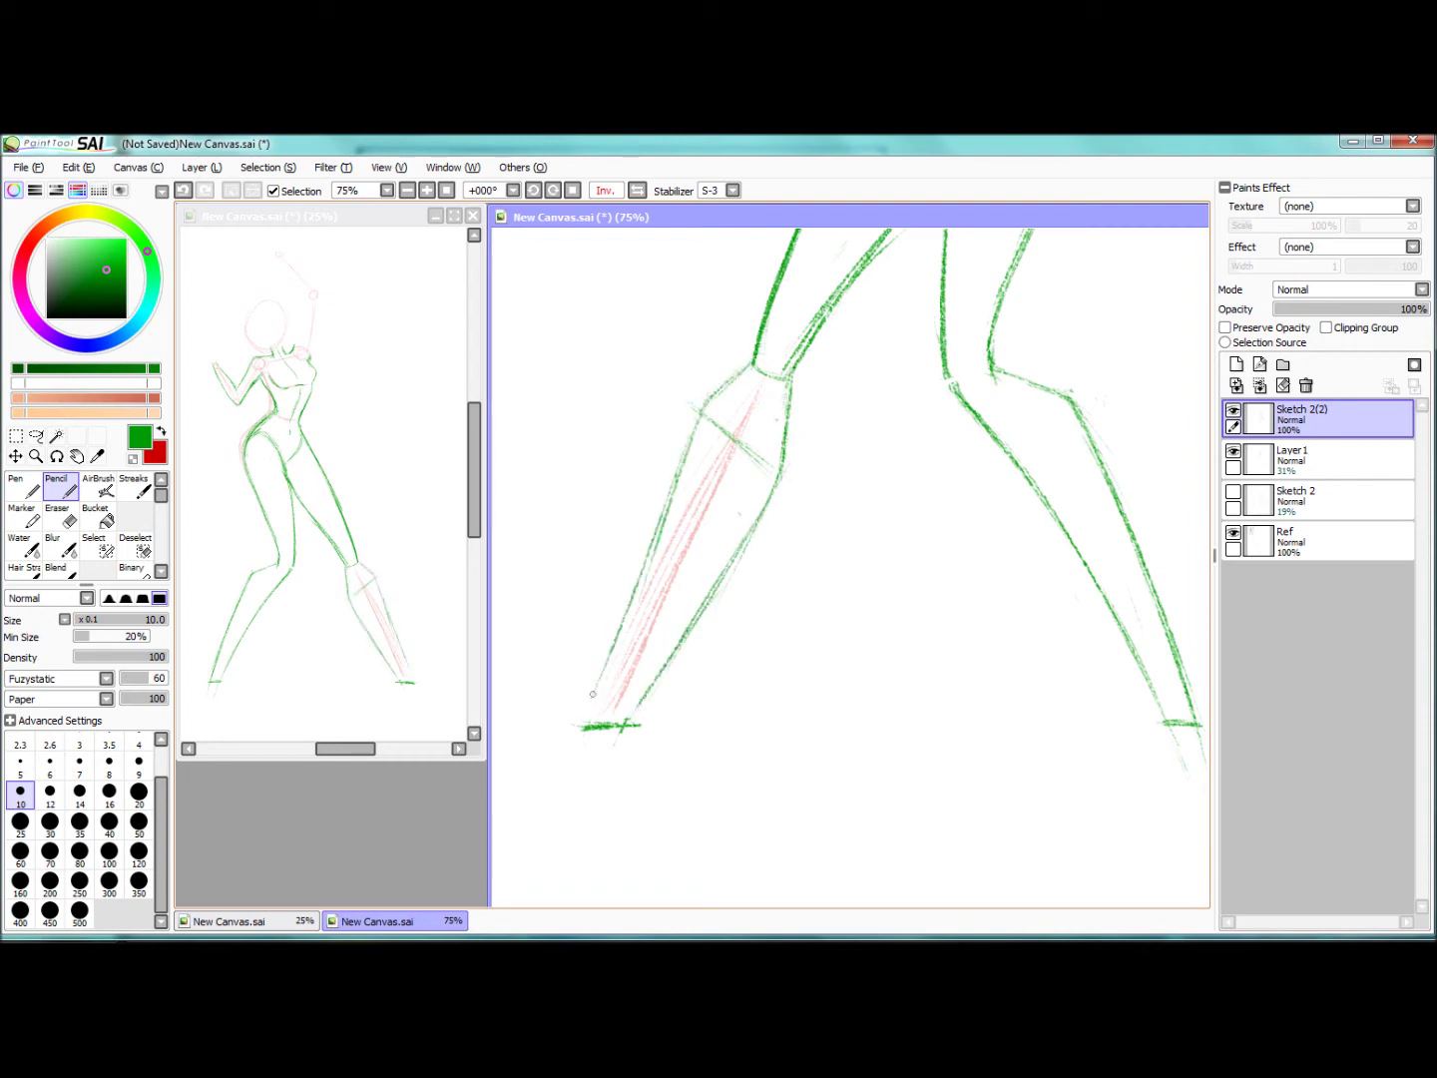
# Step: Erase the inner calf contour of the outstretched leg and redraw it in green from the knee to the ankle
pyautogui.press('e')
pyautogui.press('Delete')
pyautogui.press('-')
pyautogui.press('-')
pyautogui.scroll(4, 744, 460)
pyautogui.press('n')
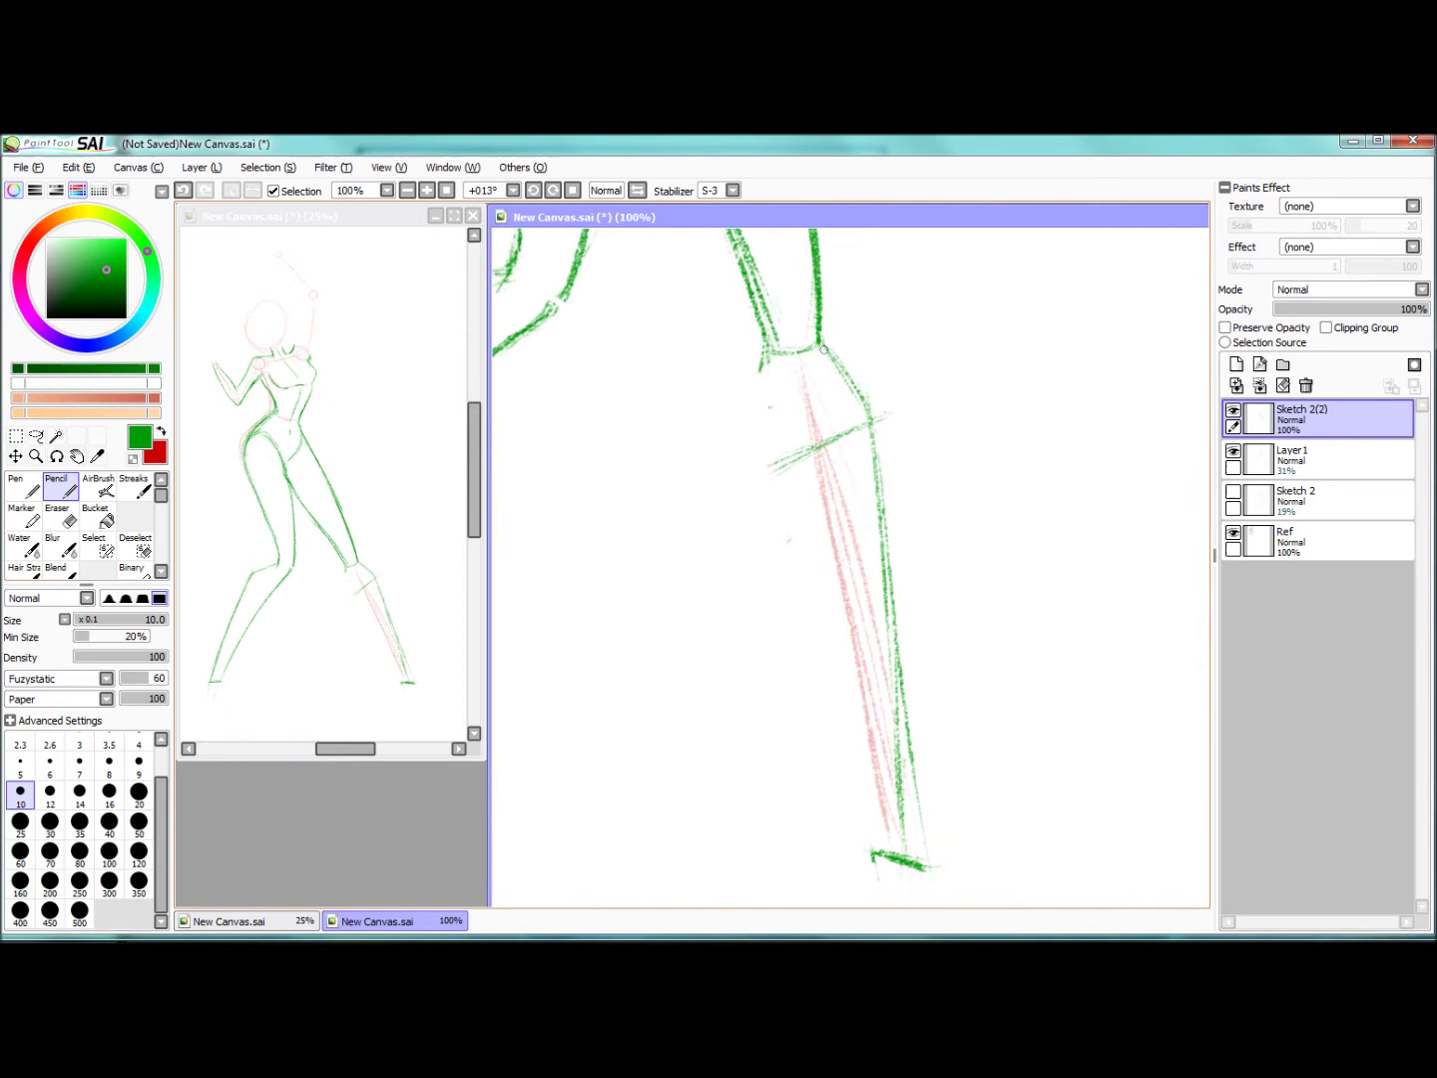
pyautogui.moveTo(770, 342)
pyautogui.mouseDown()
pyautogui.moveTo(760, 474)
pyautogui.moveTo(868, 826)
pyautogui.mouseUp()
# Step: Erase the outer contour of the outstretched lower leg and redraw it closer to the red guide for a slimmer calf
pyautogui.press('e')
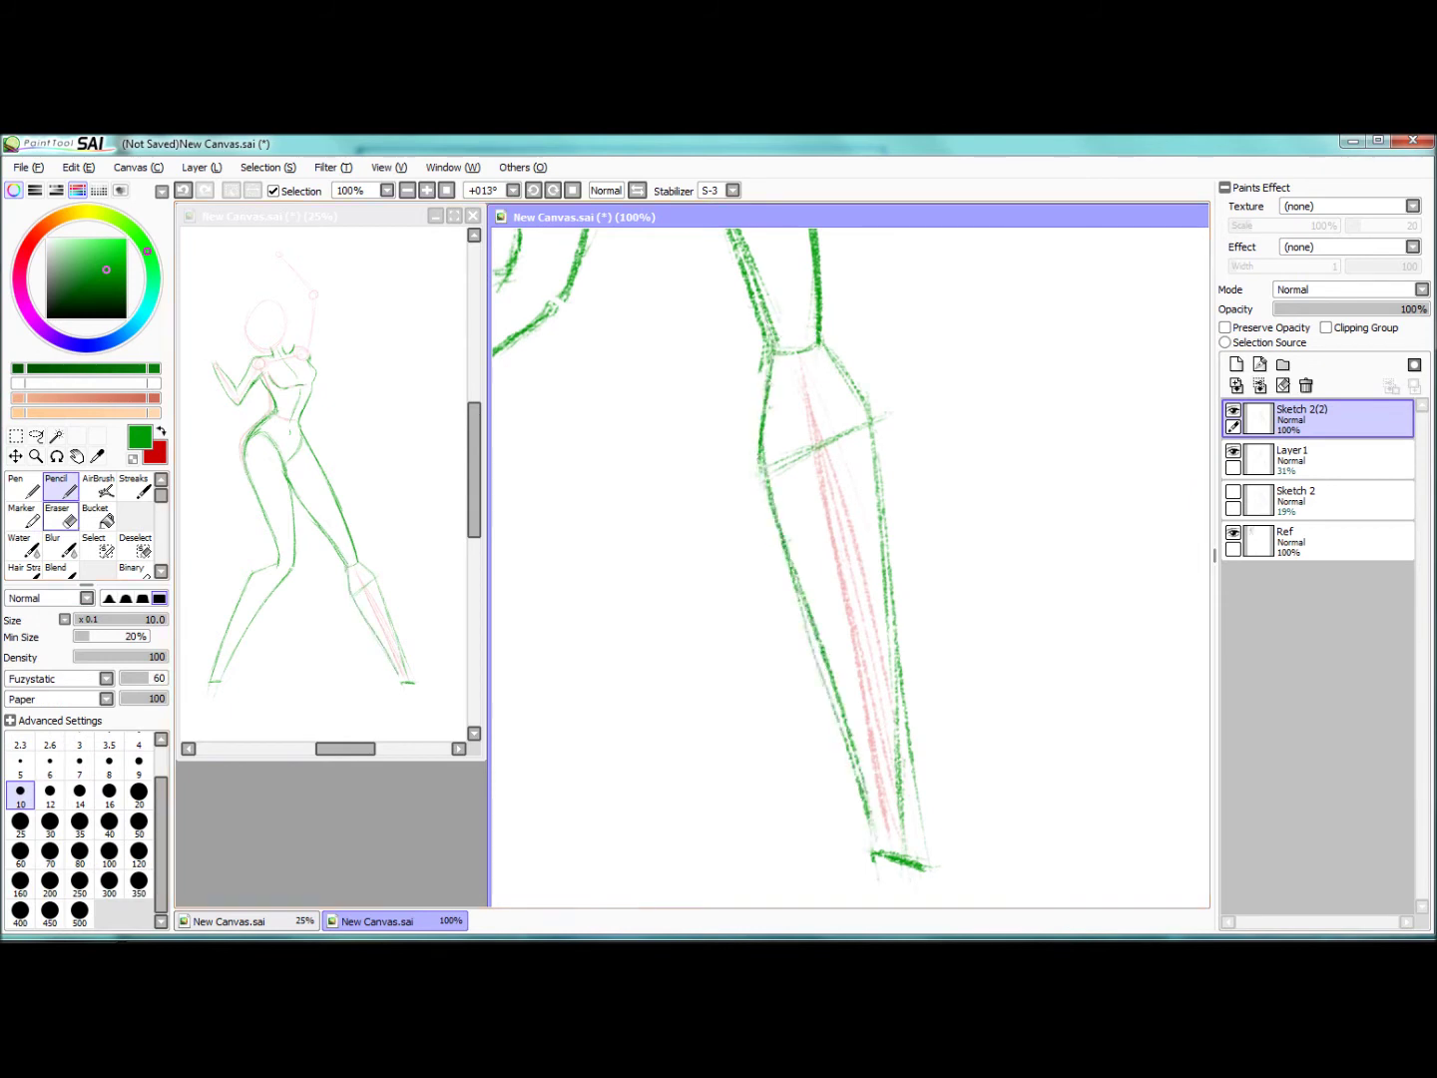
pyautogui.moveTo(823, 334); pyautogui.dragTo(901, 799)
pyautogui.press('n')
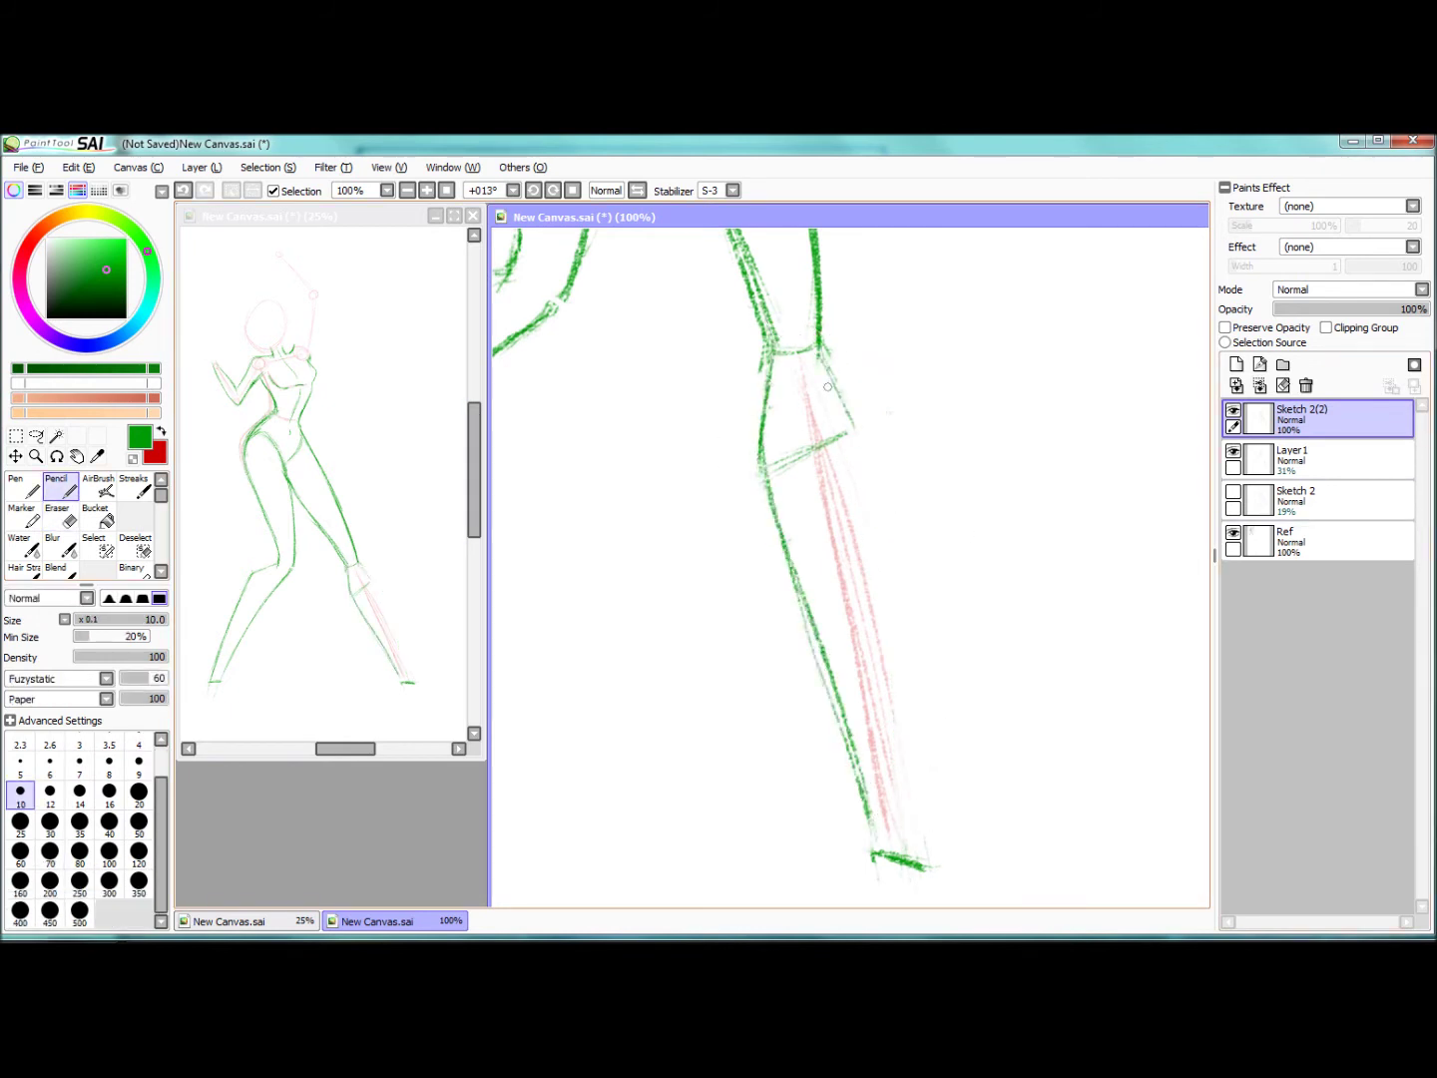
pyautogui.moveTo(866, 456); pyautogui.dragTo(902, 787)
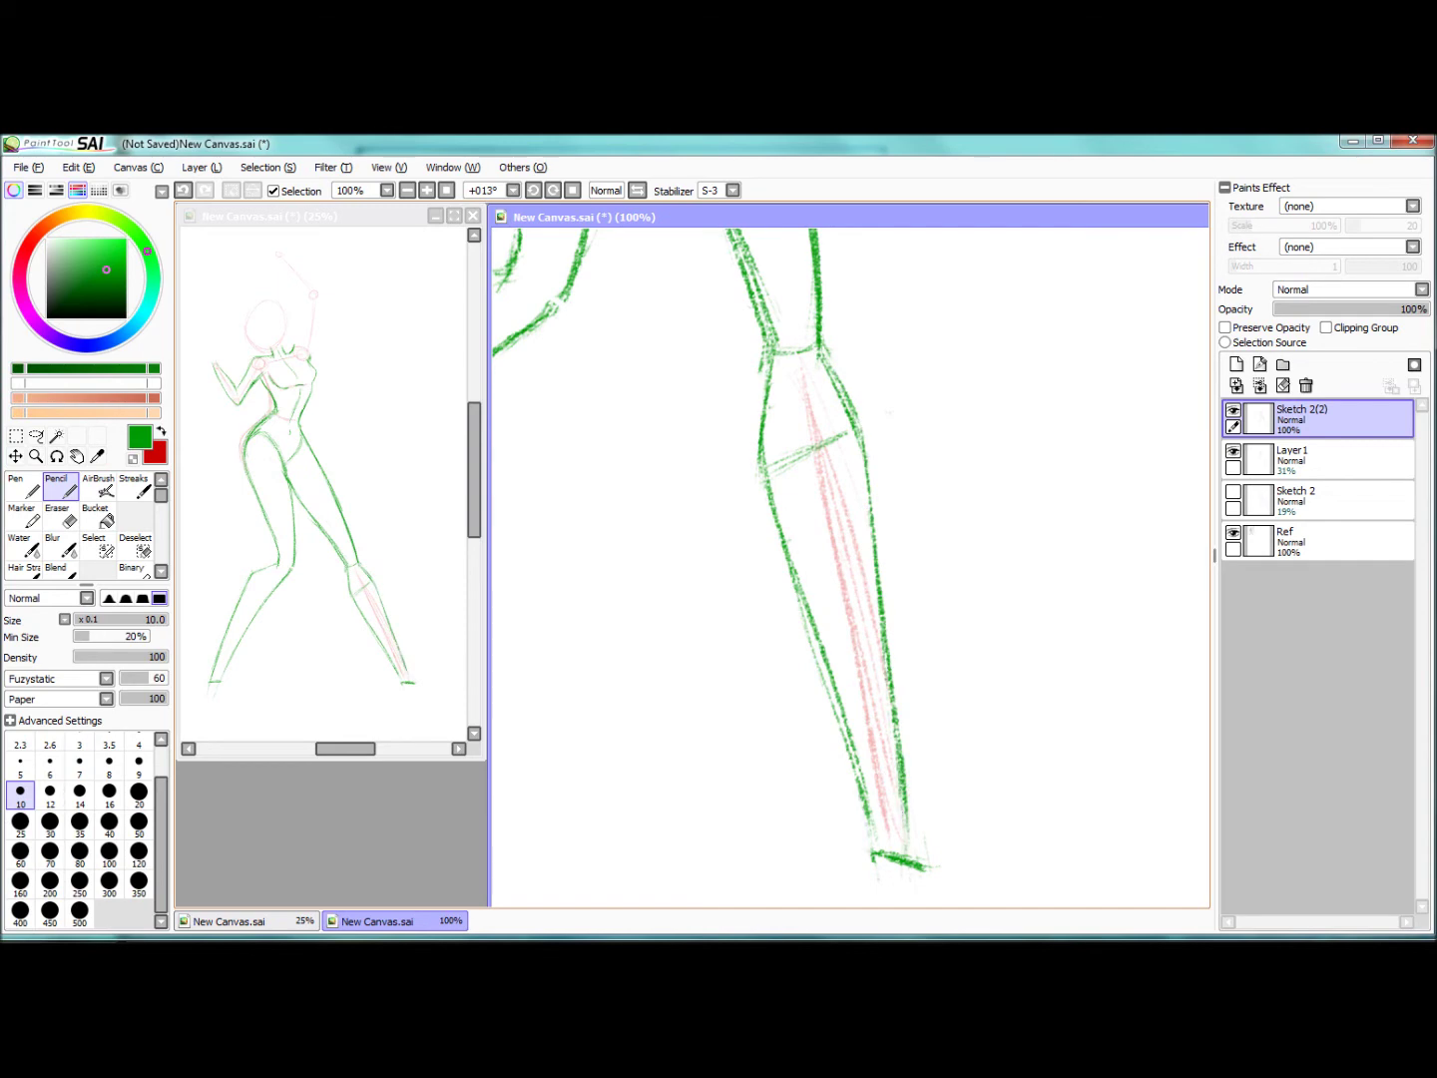
pyautogui.press('Delete')
pyautogui.scroll(-3, 880, 773)
pyautogui.scroll(3, 880, 772)
pyautogui.scroll(-3, 880, 773)
pyautogui.scroll(2, 880, 773)
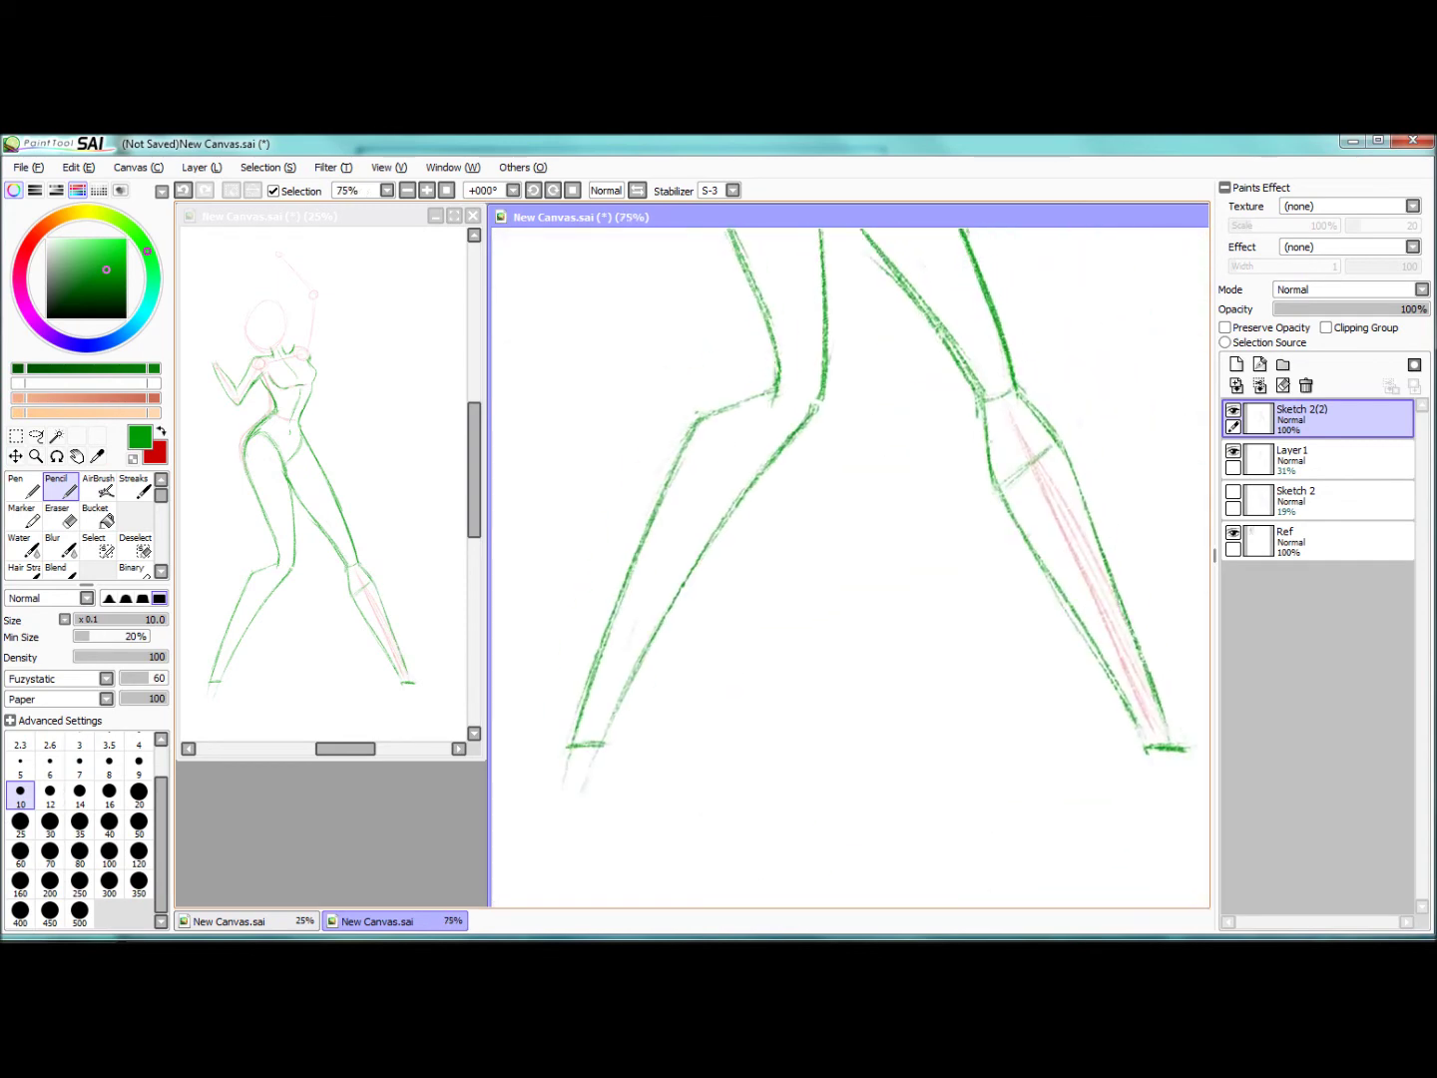
pyautogui.moveTo(723, 684)
pyautogui.mouseDown()
pyautogui.moveTo(824, 614)
pyautogui.moveTo(840, 568)
pyautogui.mouseUp()
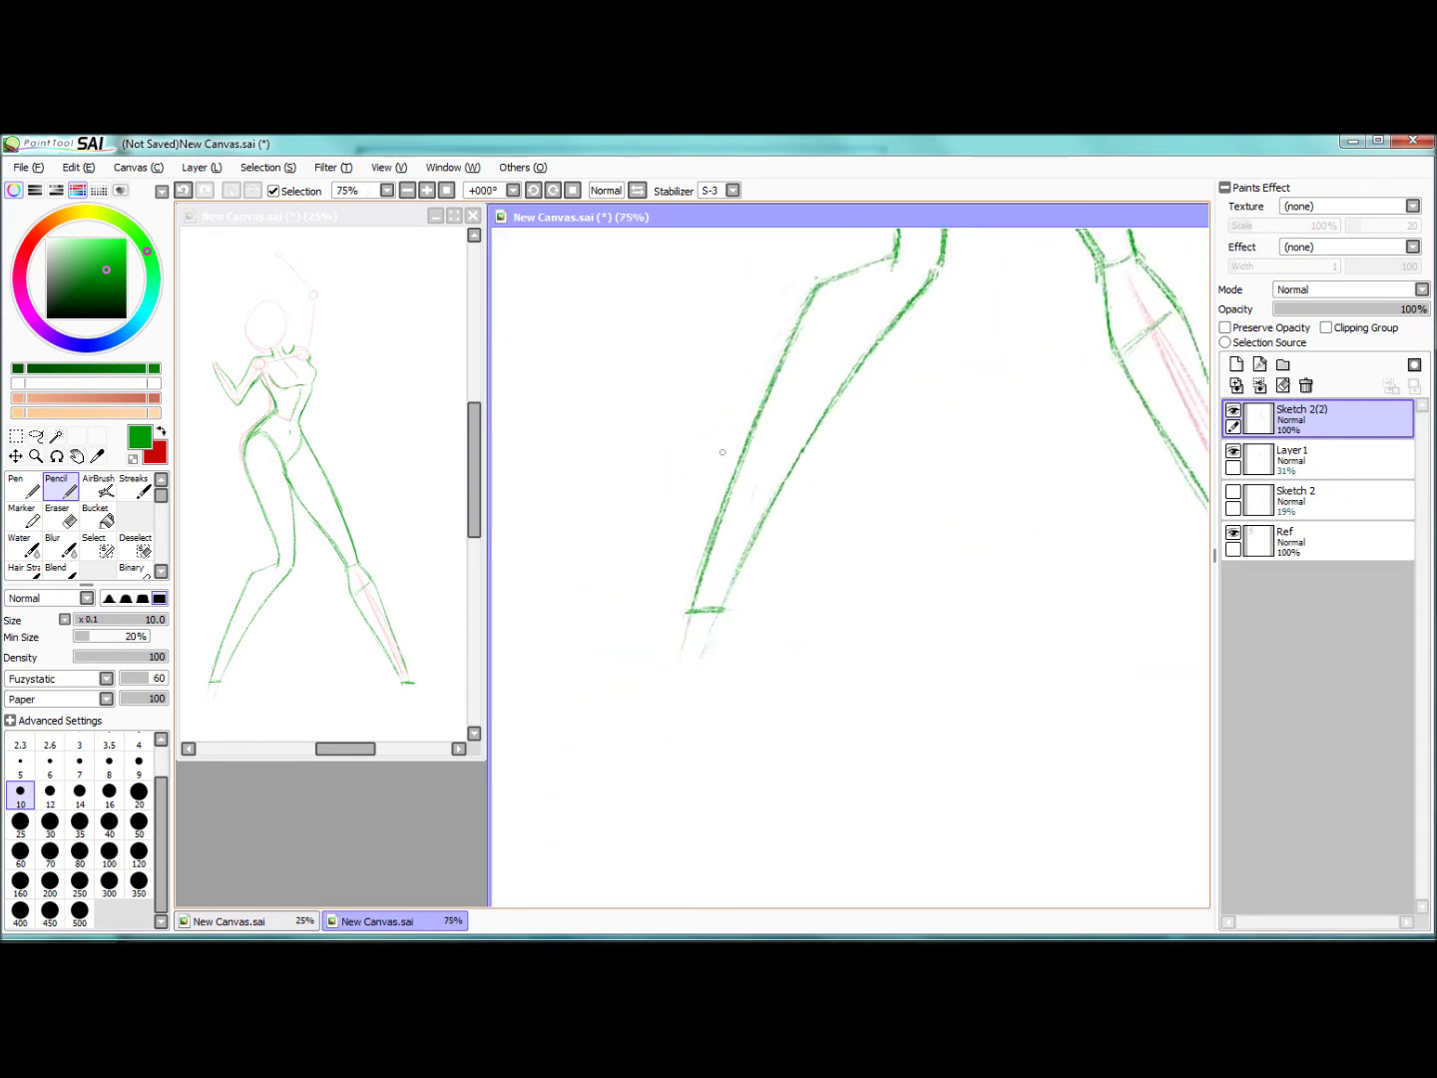
# Step: Erase the bent leg's shin contour, redraw it from knee to ankle, and retrace and trim the calf contour in green
pyautogui.press('h')
pyautogui.press('e')
pyautogui.press('n')
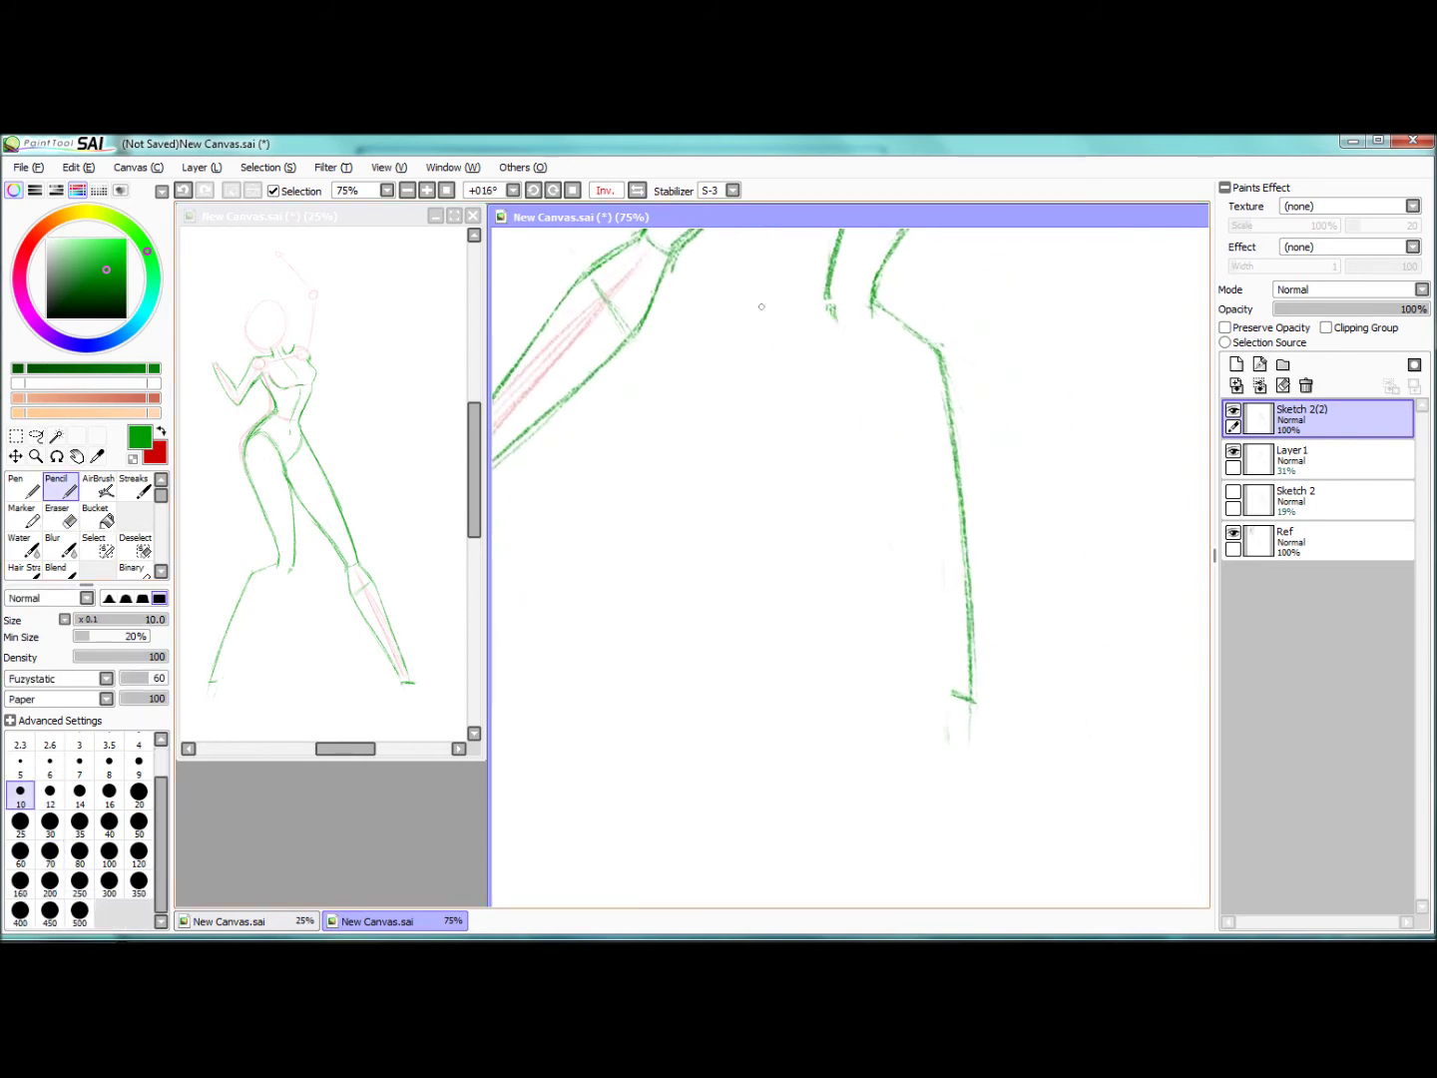
pyautogui.moveTo(831, 316); pyautogui.dragTo(939, 689)
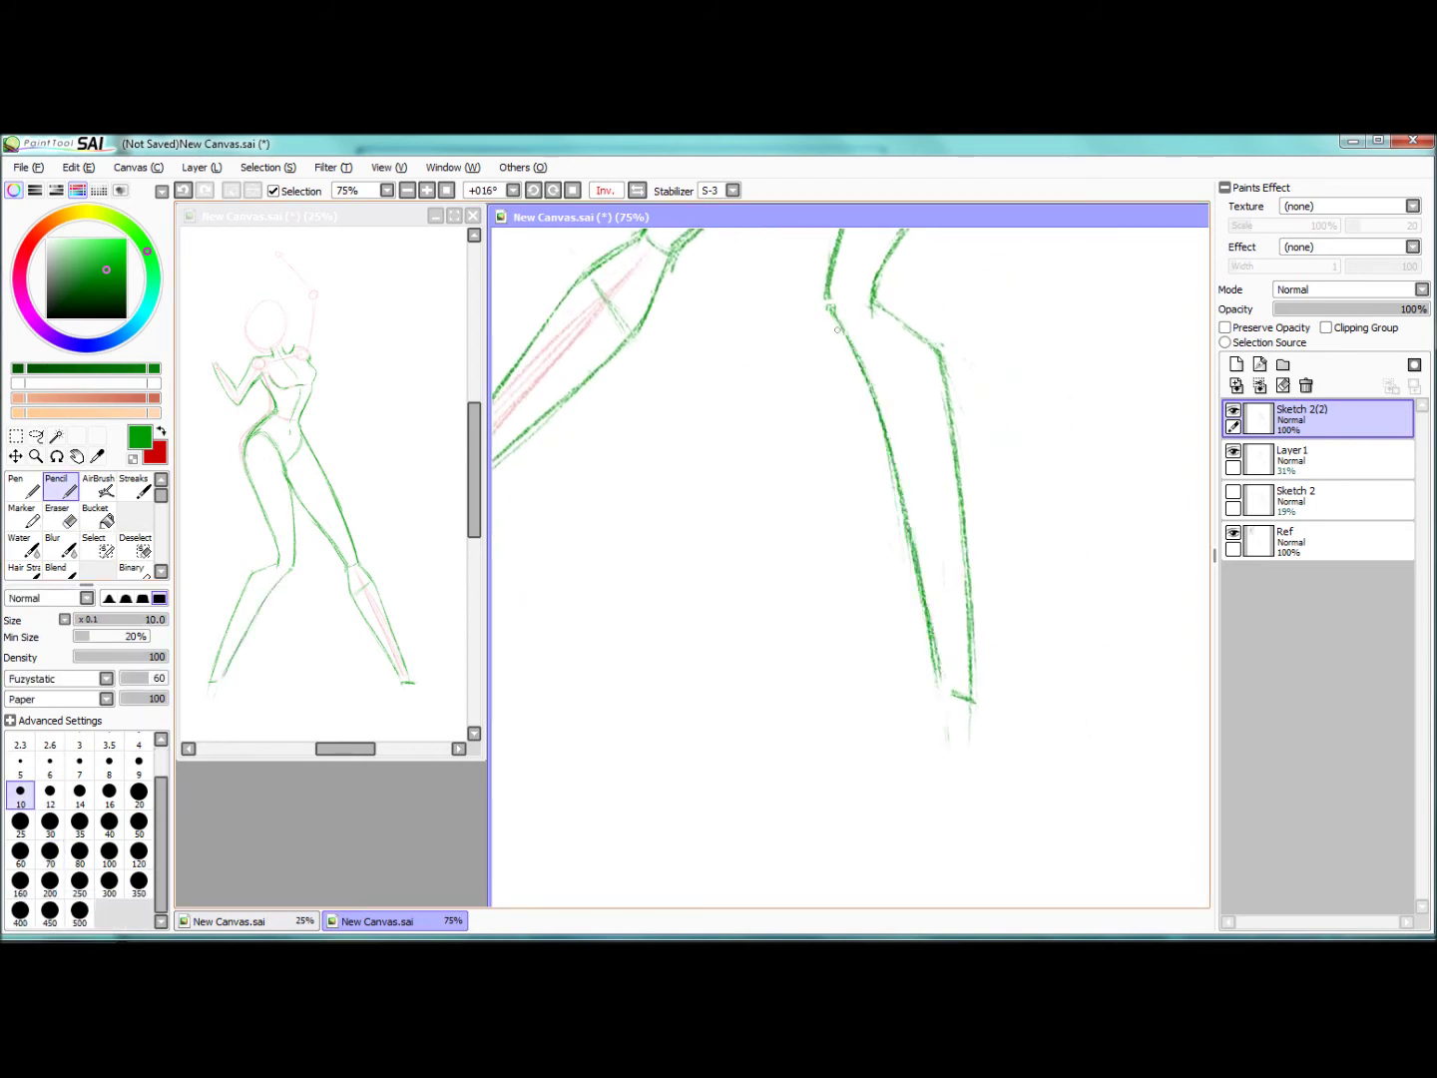
pyautogui.moveTo(954, 419); pyautogui.dragTo(969, 699)
pyautogui.press('e')
pyautogui.moveTo(973, 473); pyautogui.dragTo(962, 610)
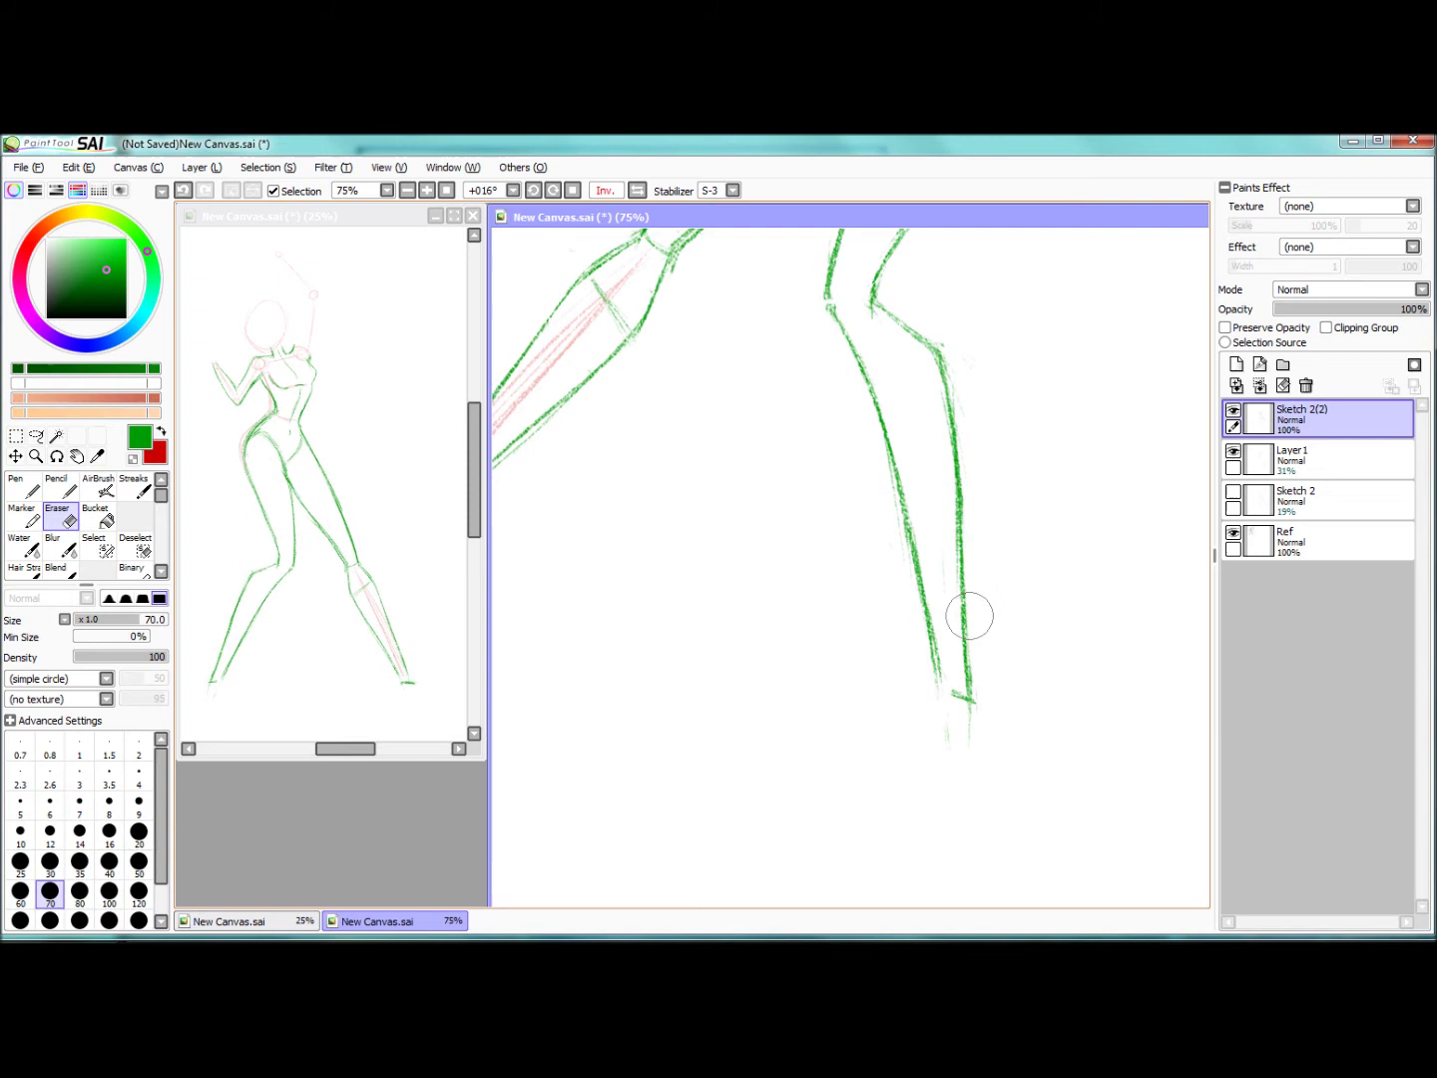
pyautogui.press('n')
# Step: Sketch the bent leg's foot in green below the ankle and scribble a ground mark beneath the outstretched leg
pyautogui.press('Home')
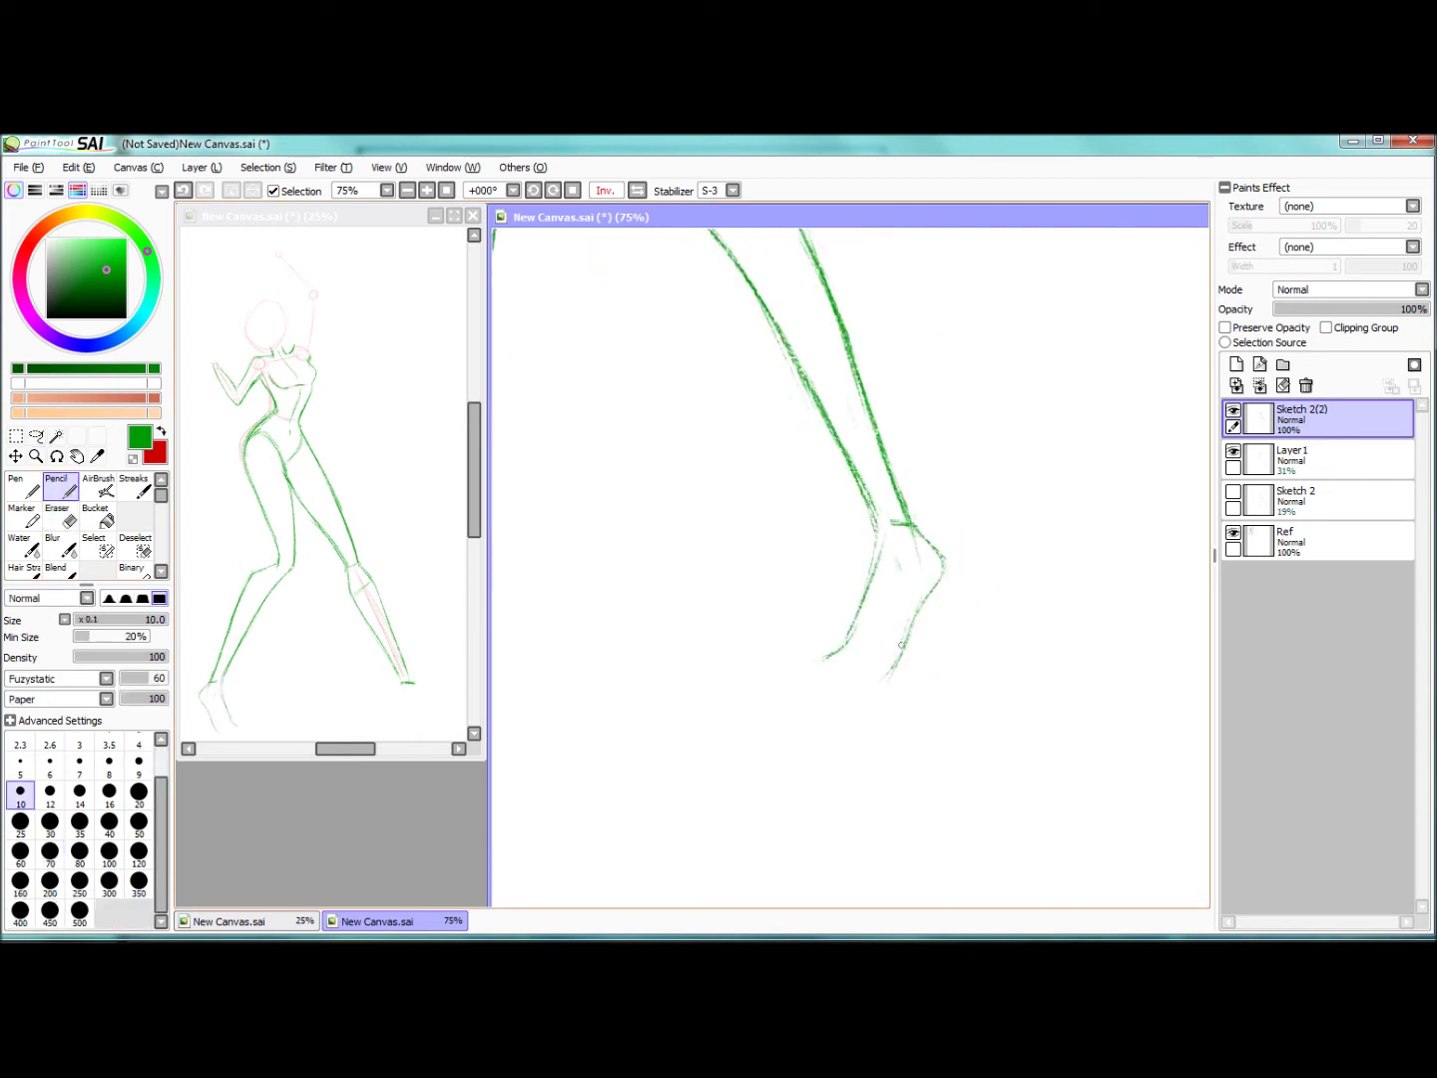
pyautogui.scroll(-3, 822, 664)
pyautogui.scroll(3, 821, 663)
pyautogui.scroll(-1, 820, 664)
pyautogui.scroll(-1, 808, 798)
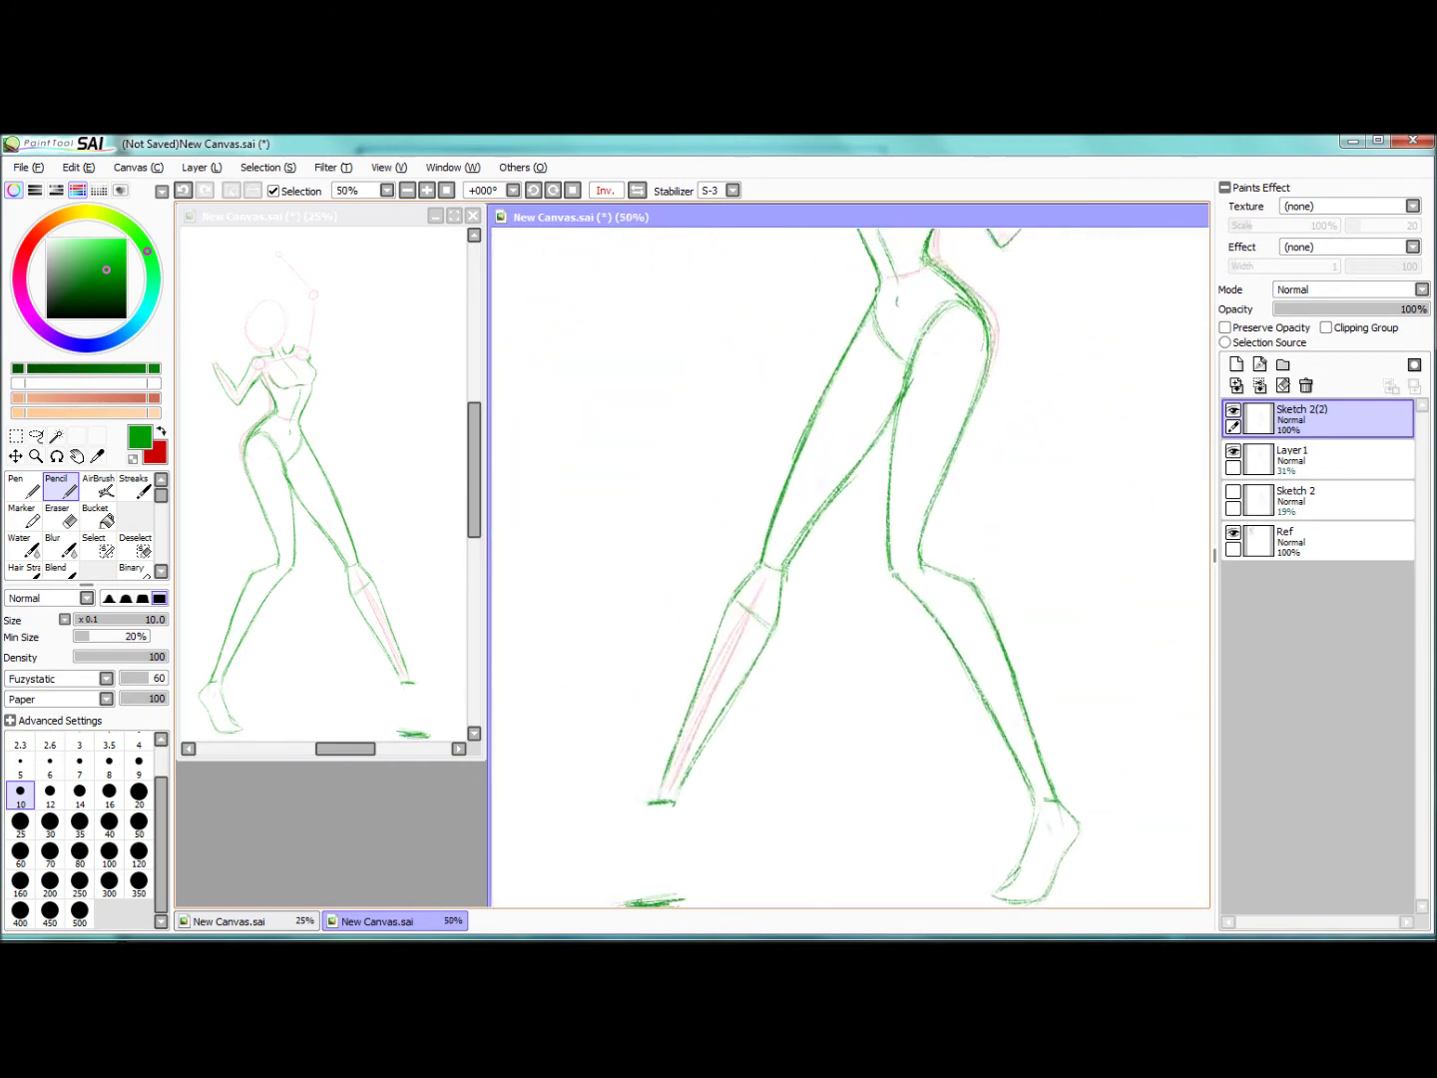
# Step: Show the reference drawing in the second view and erase the outstretched leg's rough foot sketch and ankle line
pyautogui.scroll(2, 653, 795)
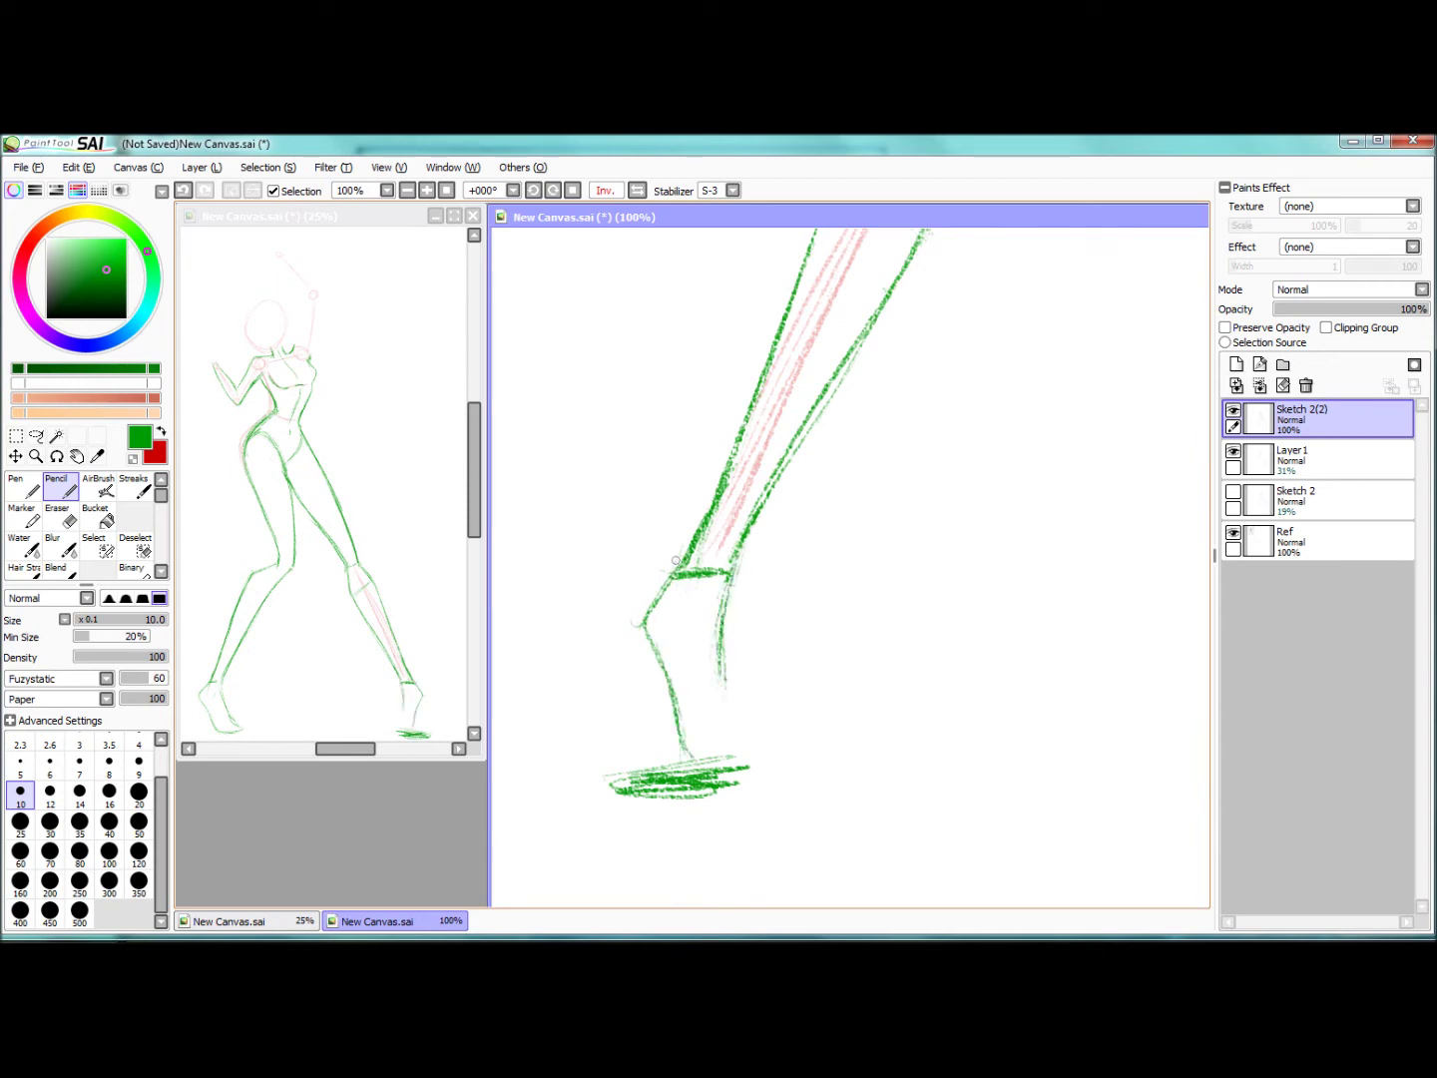
pyautogui.press('e')
pyautogui.moveTo(673, 599); pyautogui.dragTo(619, 559)
pyautogui.scroll(-2, 598, 498)
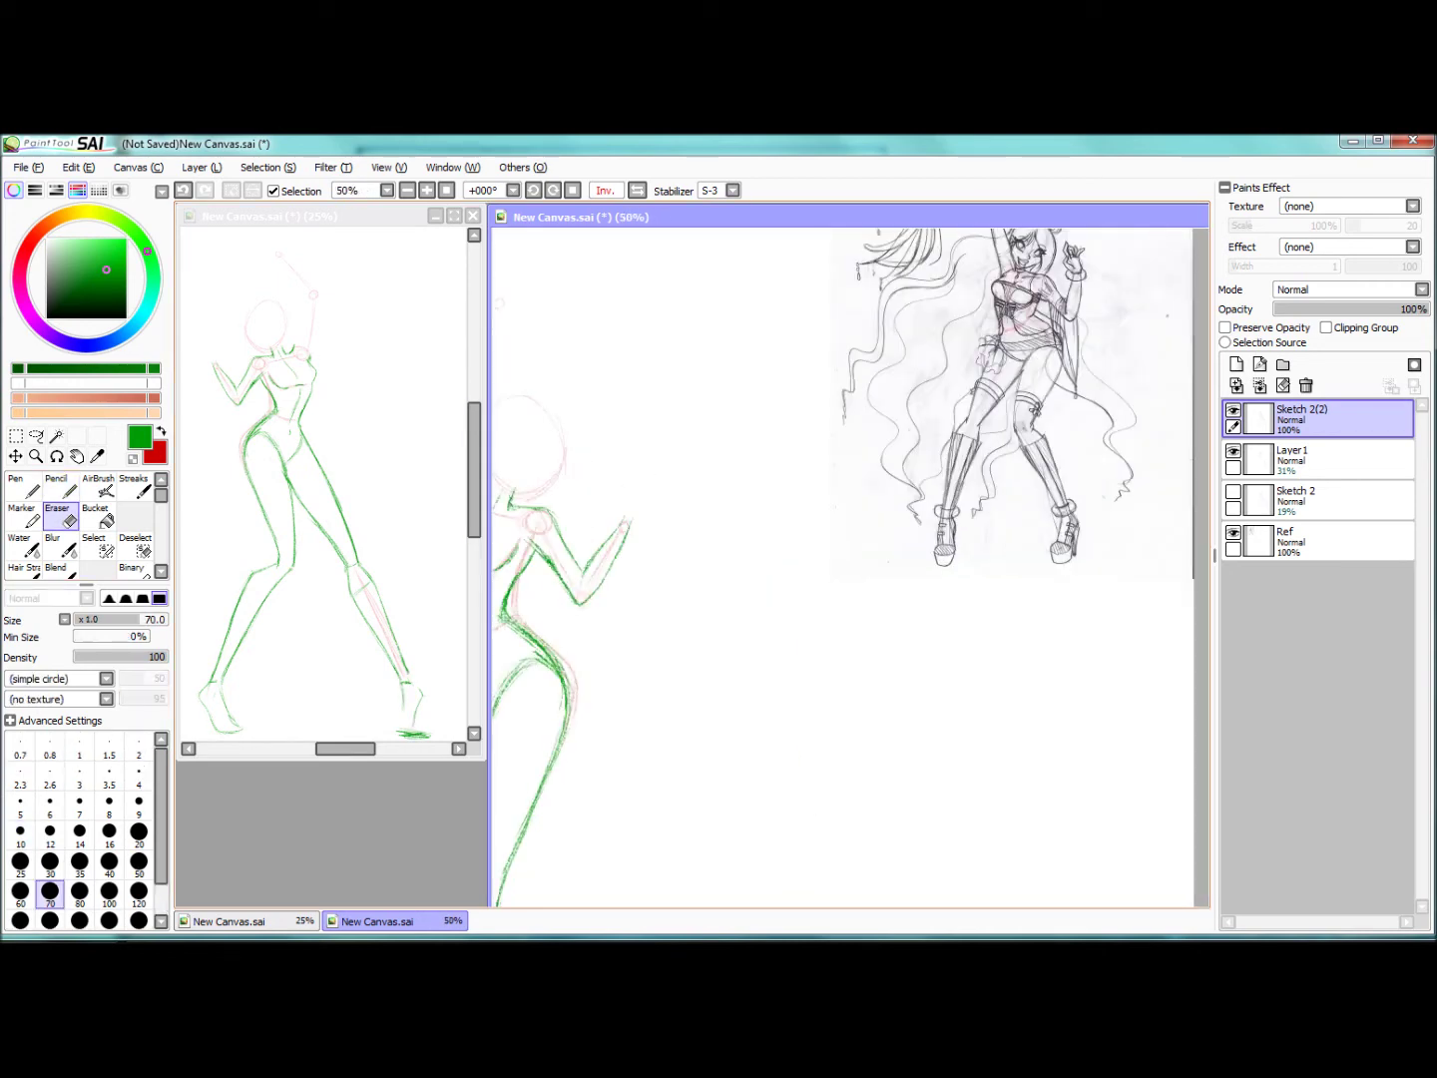
pyautogui.scroll(2, 729, 699)
pyautogui.click(318, 215)
pyautogui.scroll(1, 329, 449)
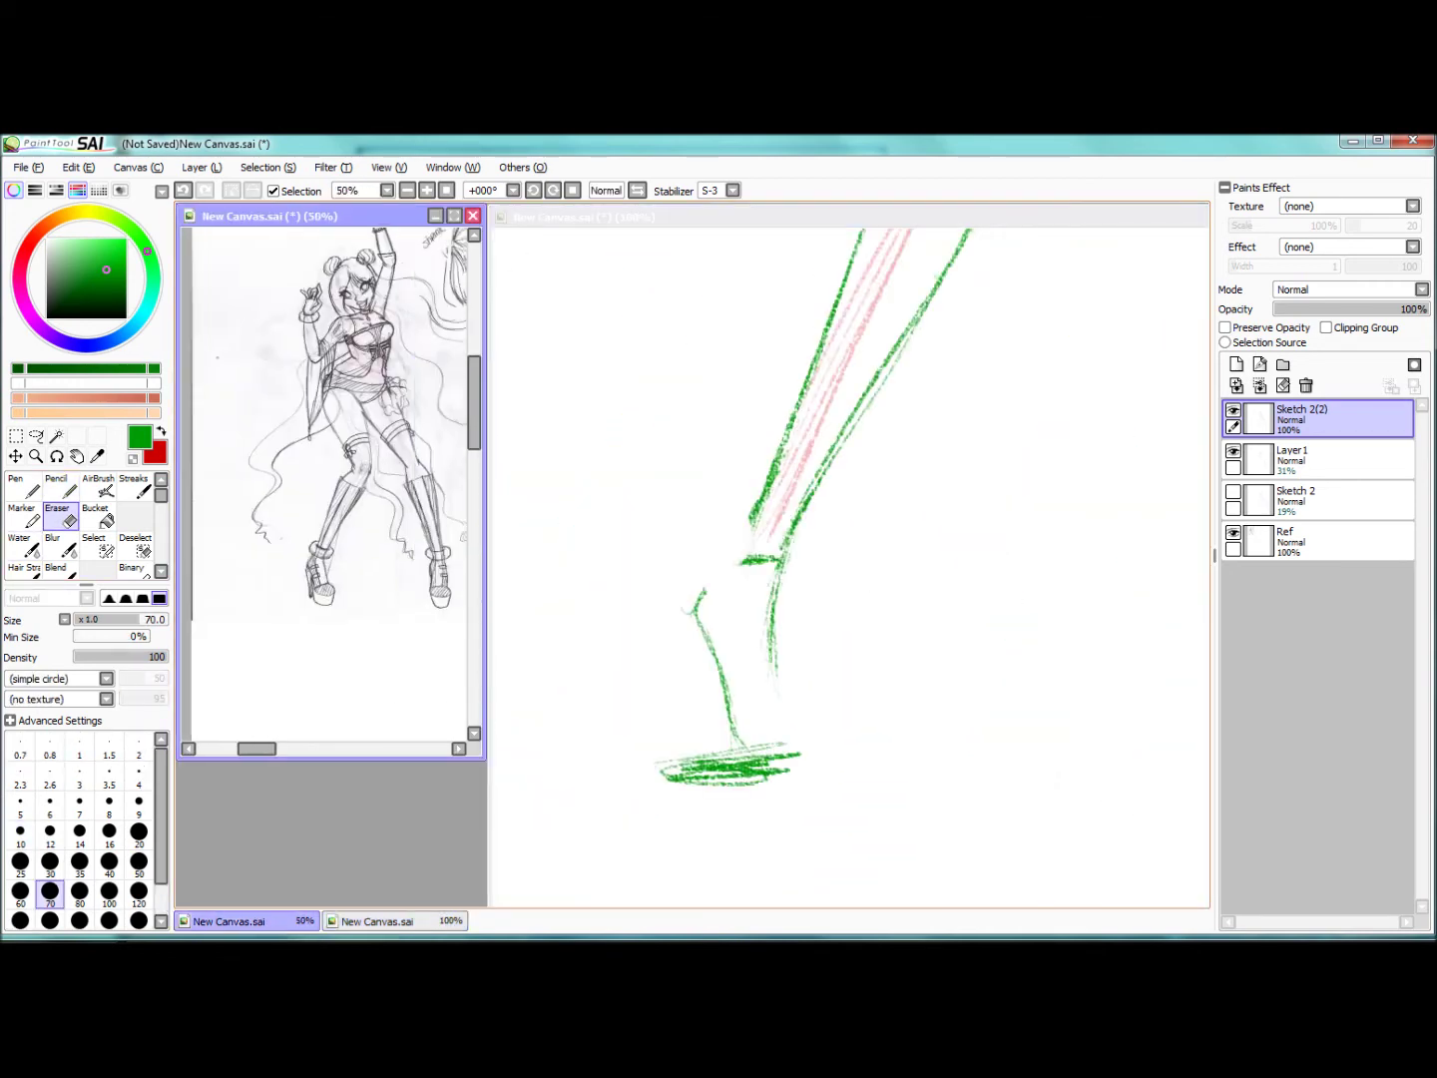
pyautogui.click(377, 920)
pyautogui.moveTo(778, 559)
pyautogui.mouseDown()
pyautogui.moveTo(689, 618)
pyautogui.moveTo(743, 739)
pyautogui.mouseUp()
# Step: Redraw the outstretched leg's foot from ankle to toes, erase the excess ground scribble, and strengthen the heel contour
pyautogui.press('n')
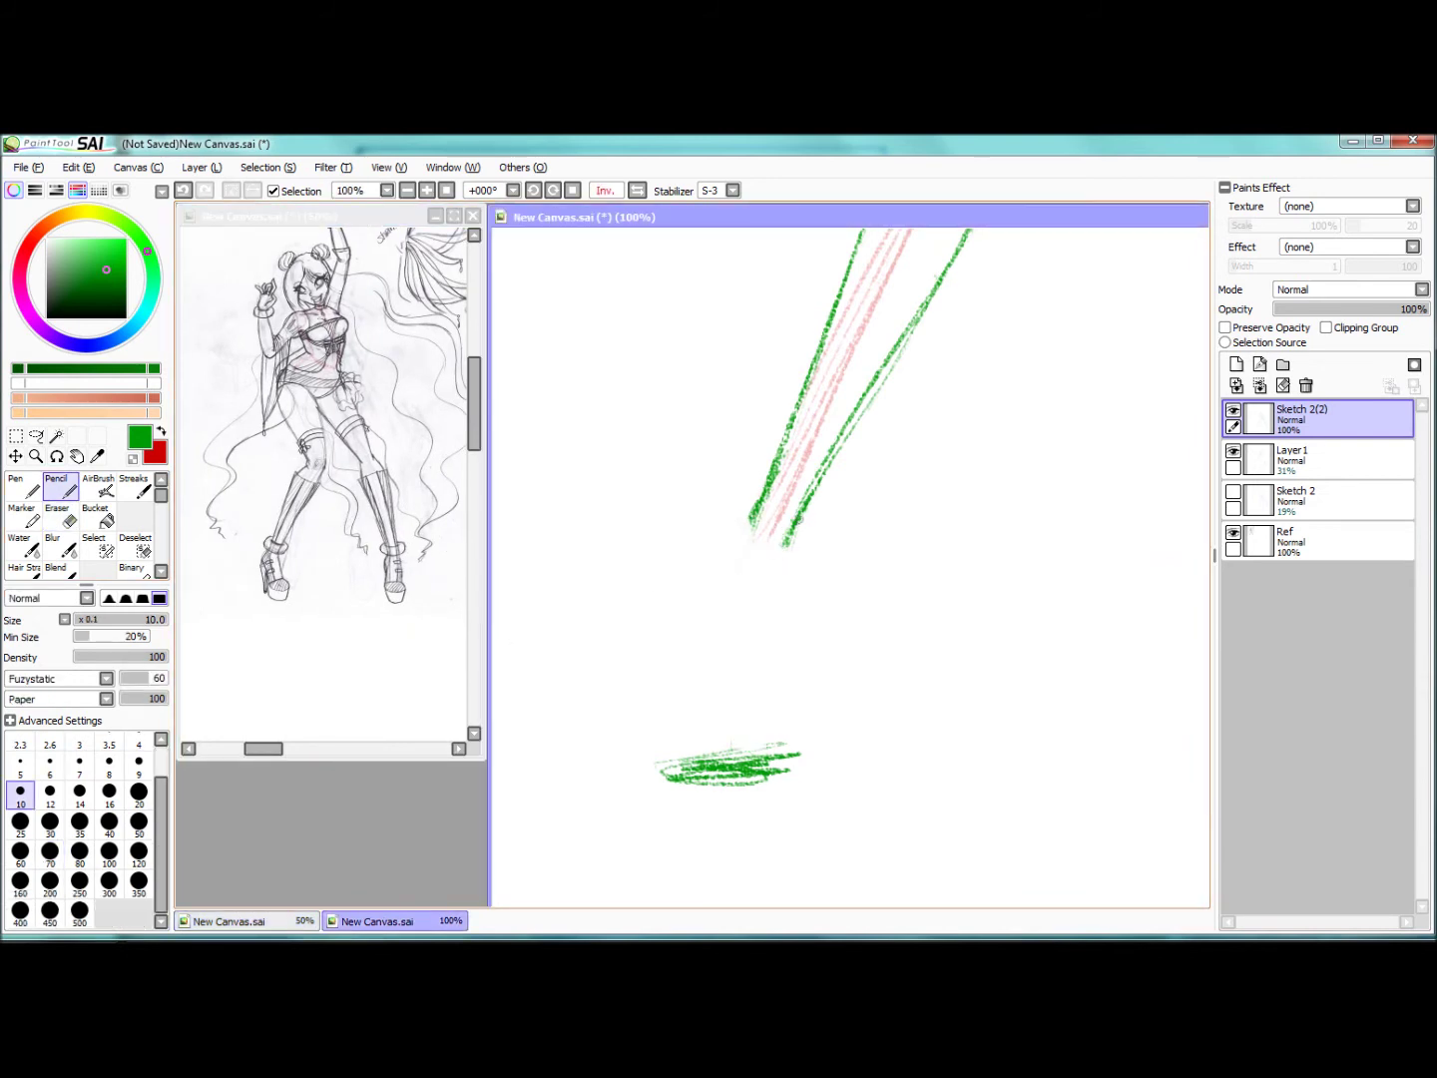
pyautogui.moveTo(719, 591); pyautogui.dragTo(703, 674)
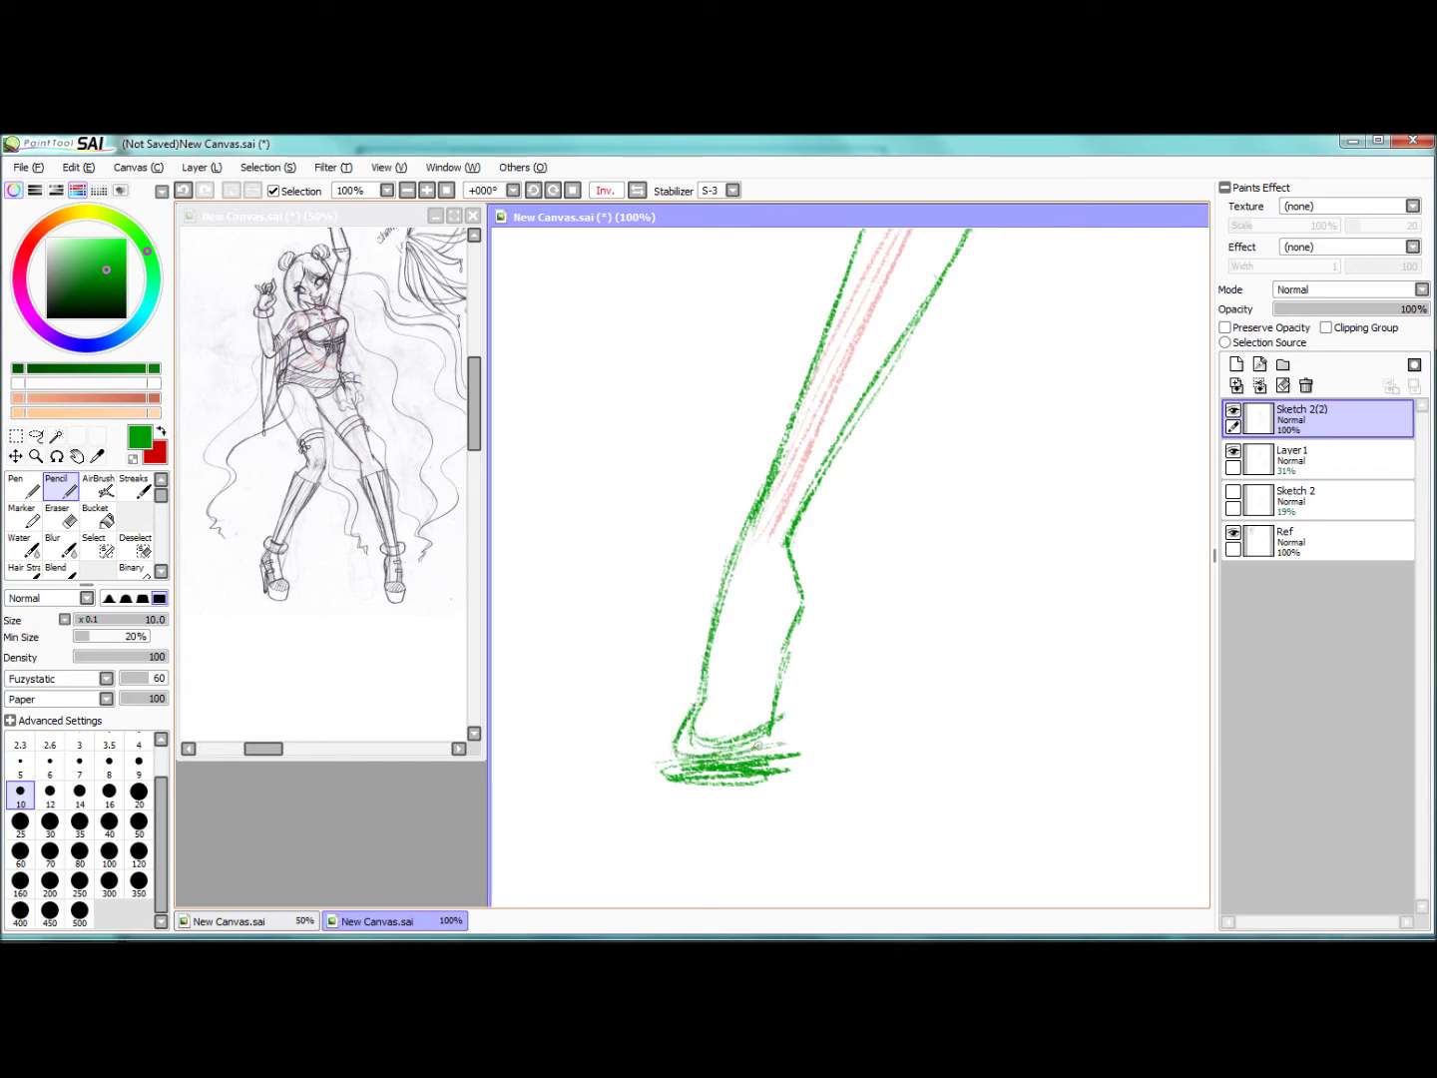
pyautogui.press('e')
pyautogui.moveTo(798, 758)
pyautogui.mouseDown()
pyautogui.moveTo(659, 783)
pyautogui.moveTo(663, 704)
pyautogui.mouseUp()
pyautogui.press('n')
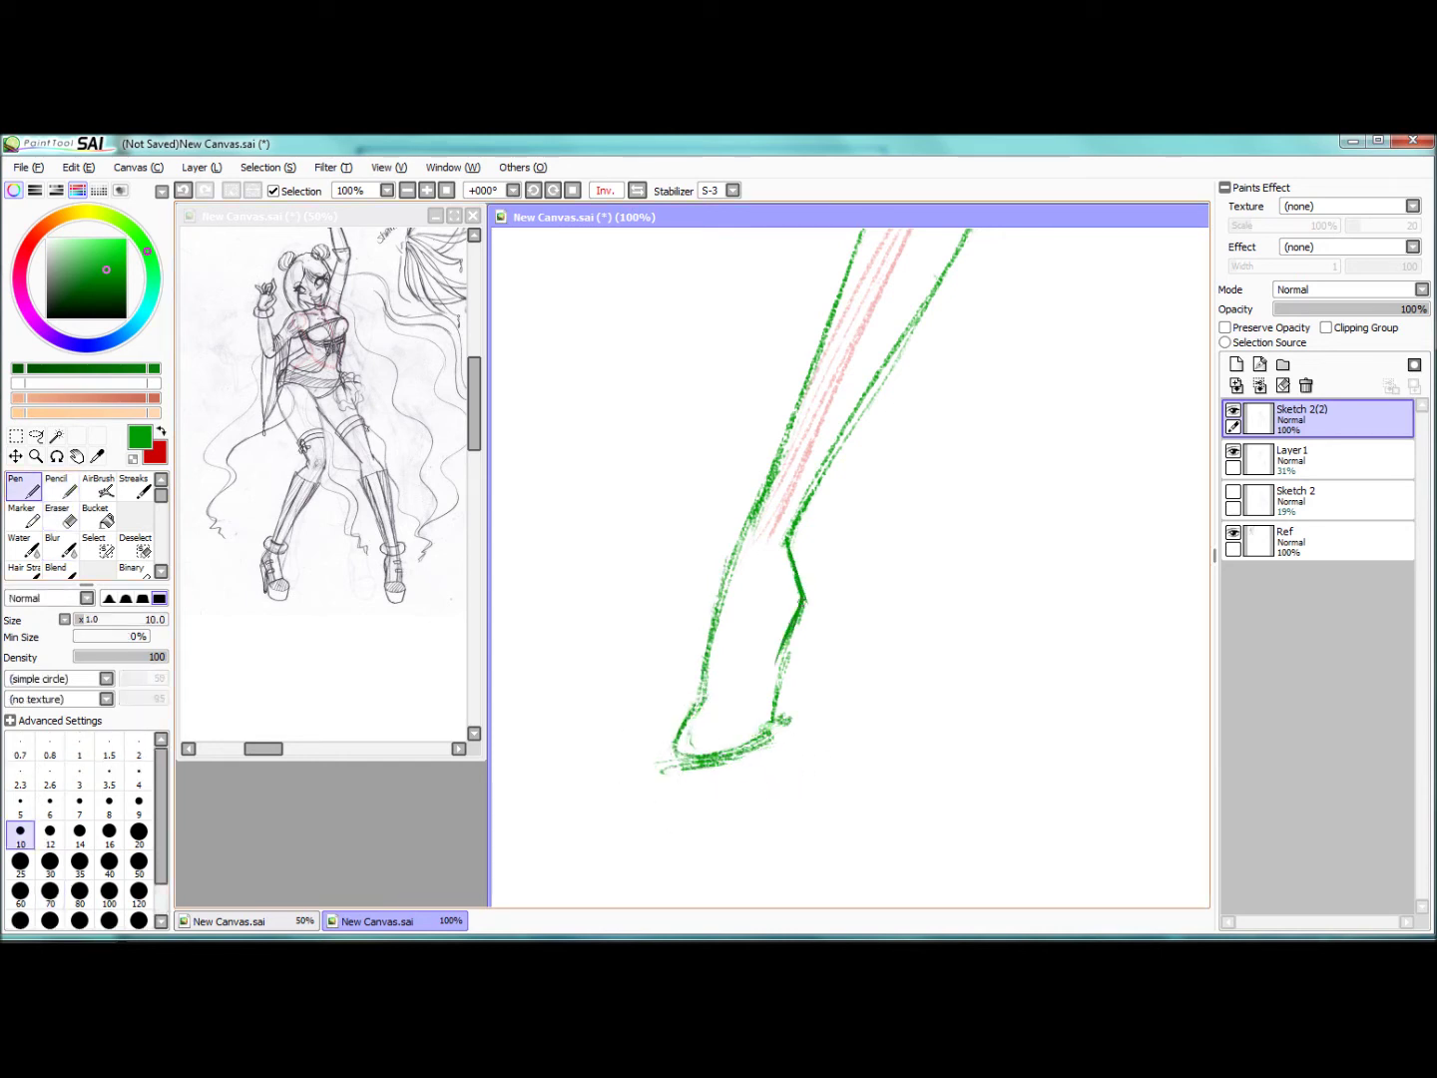
pyautogui.moveTo(803, 598); pyautogui.dragTo(768, 727)
pyautogui.press('n')
# Step: Draw a straight green ground line beneath the toes of the bent leg's foot
pyautogui.scroll(-3, 688, 696)
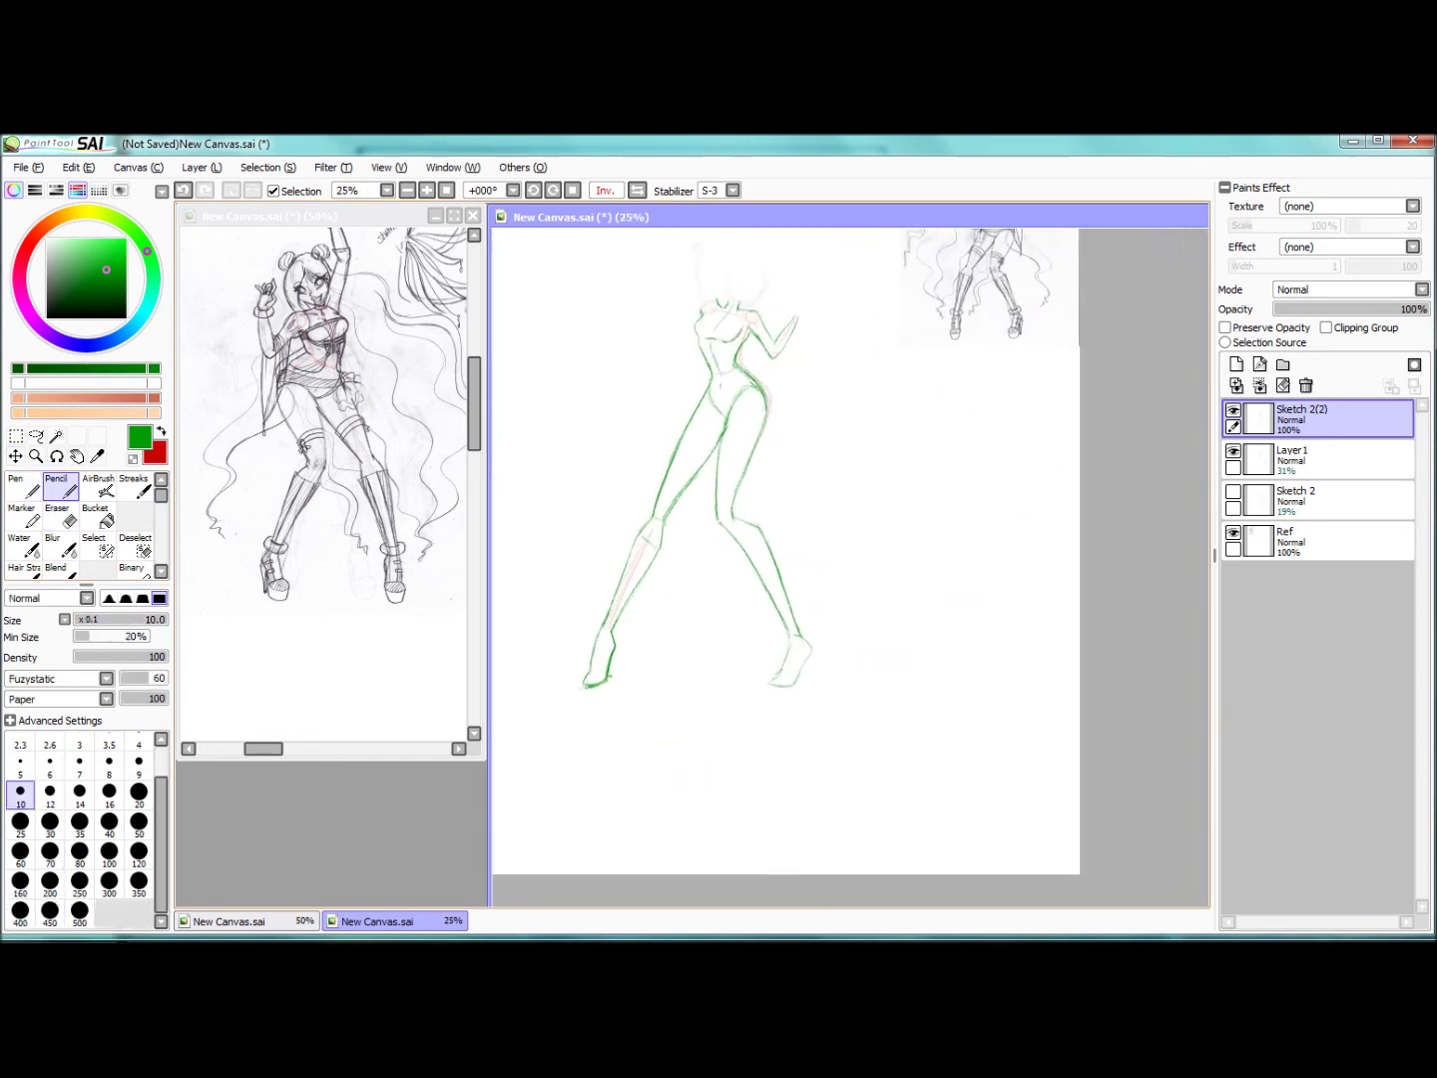
pyautogui.scroll(3, 689, 696)
pyautogui.press('e')
pyautogui.press('n')
pyautogui.press('Delete')
pyautogui.press('Delete')
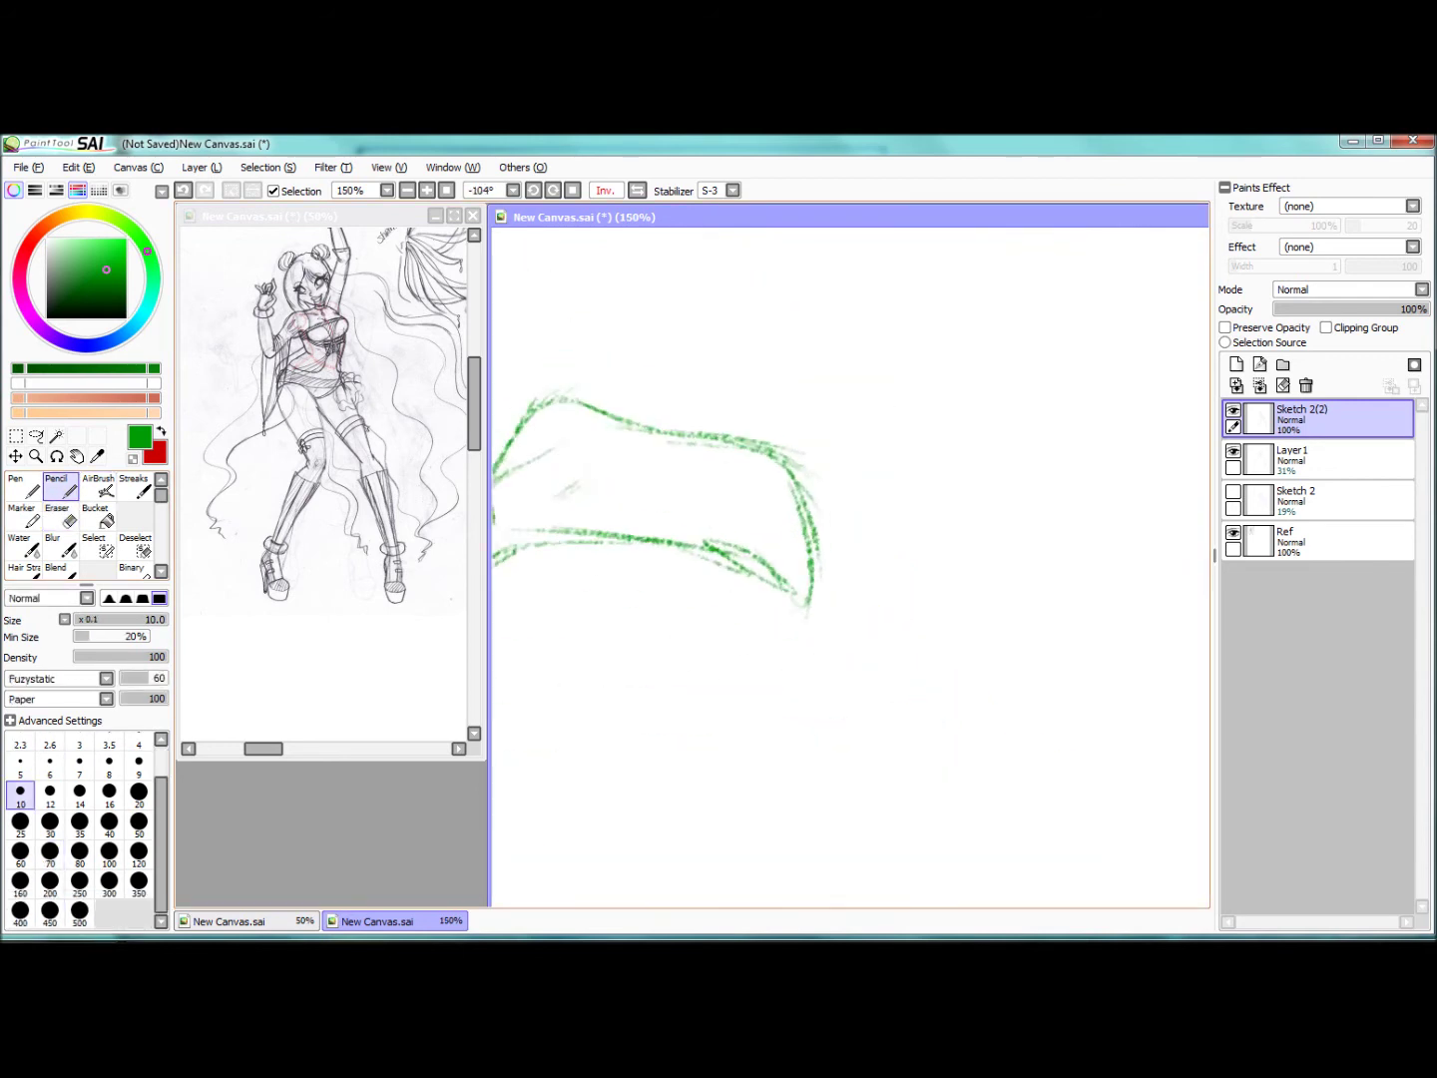
pyautogui.moveTo(867, 638); pyautogui.dragTo(984, 325)
pyautogui.press('Home')
pyautogui.scroll(2, 849, 559)
pyautogui.moveTo(998, 449); pyautogui.dragTo(698, 664)
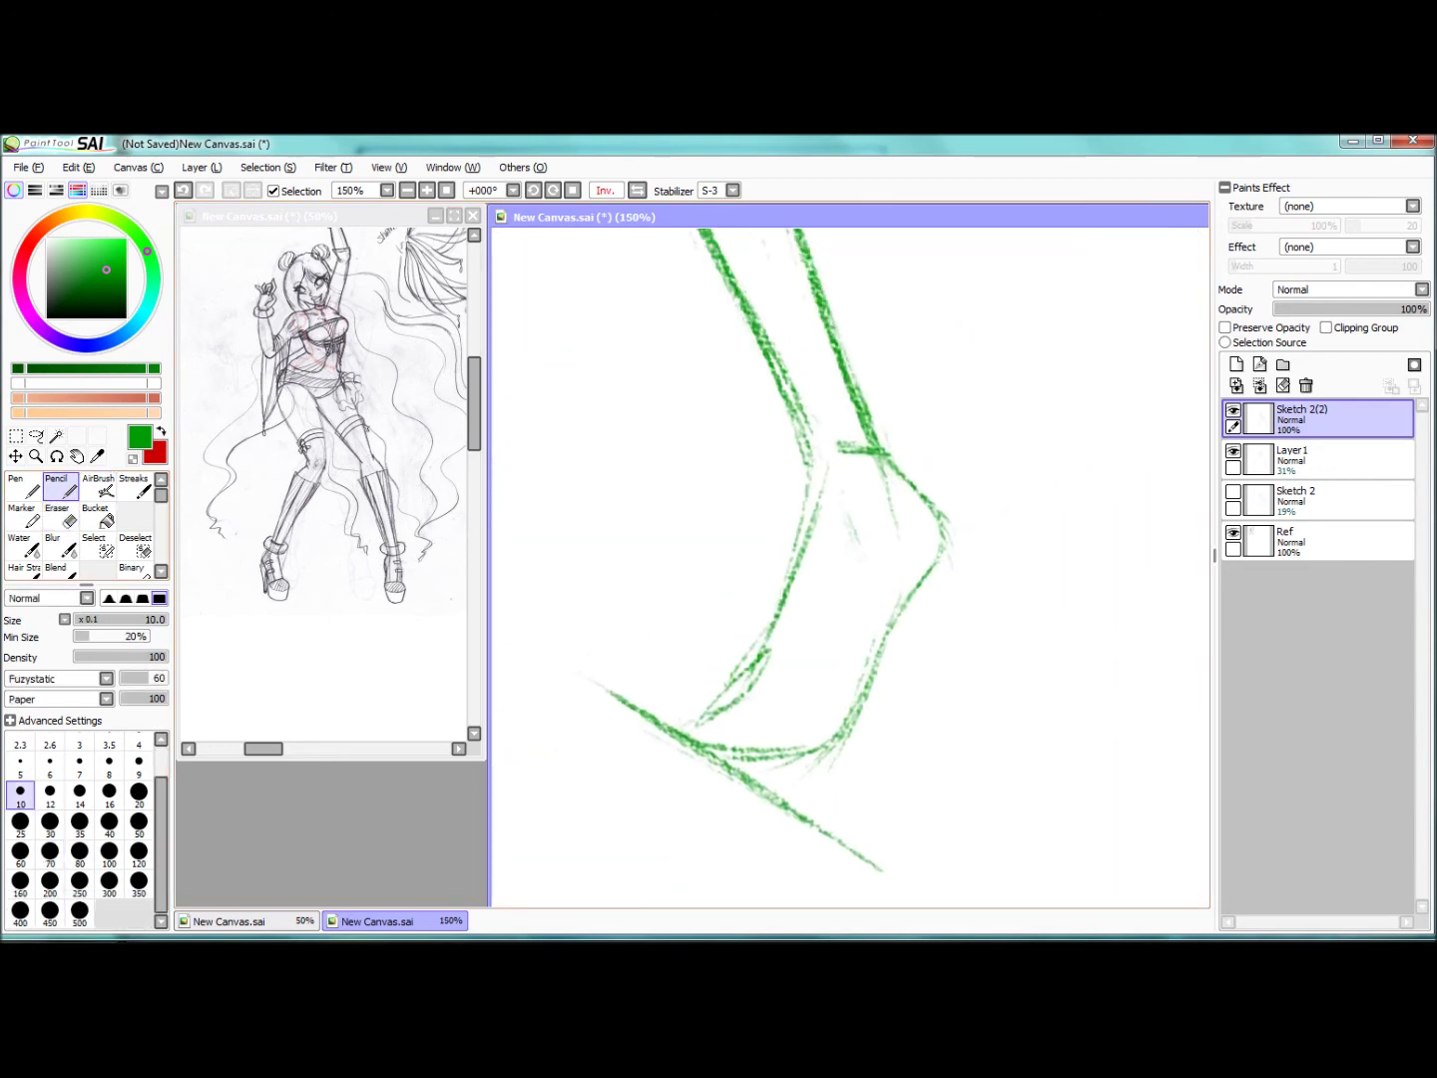
# Step: Select the ground line under the bent leg's foot and rotate it until it lies horizontal
pyautogui.press('s')
pyautogui.moveTo(569, 663); pyautogui.dragTo(893, 868)
pyautogui.press('m')
pyautogui.hotkey('ctrl', 't')
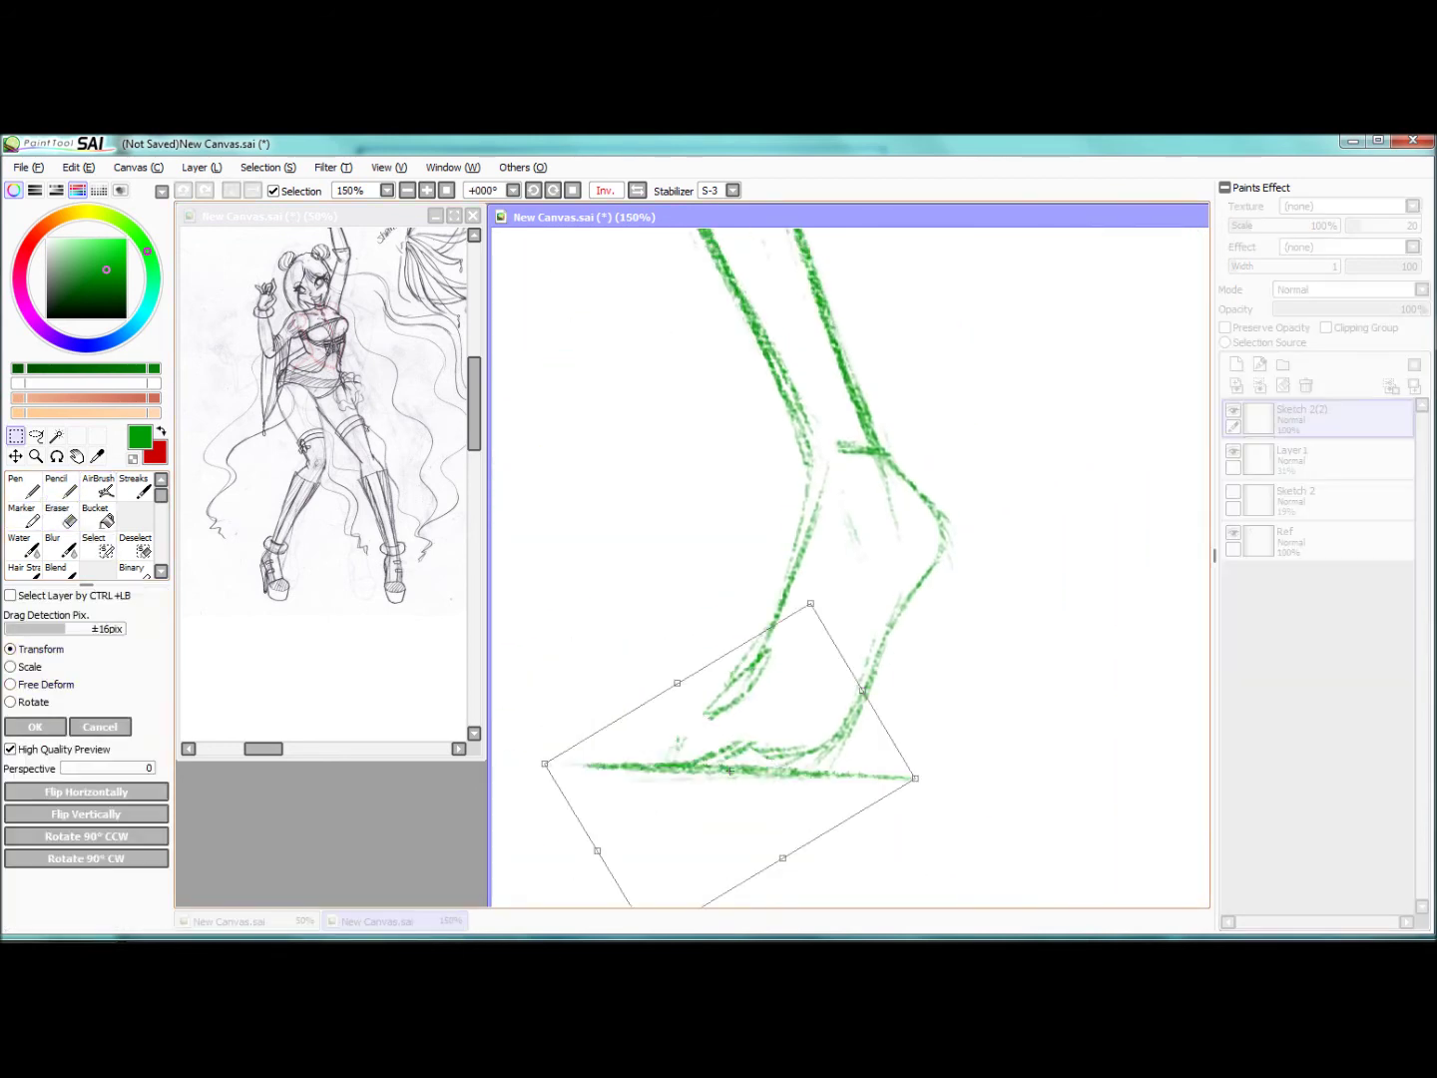
pyautogui.press('Return')
# Step: Erase the bent leg's foot above the ground line and redraw its heel and back contour from the ankle
pyautogui.press('e')
pyautogui.moveTo(799, 498)
pyautogui.mouseDown()
pyautogui.moveTo(733, 689)
pyautogui.moveTo(903, 464)
pyautogui.moveTo(853, 692)
pyautogui.moveTo(689, 719)
pyautogui.mouseUp()
pyautogui.press('n')
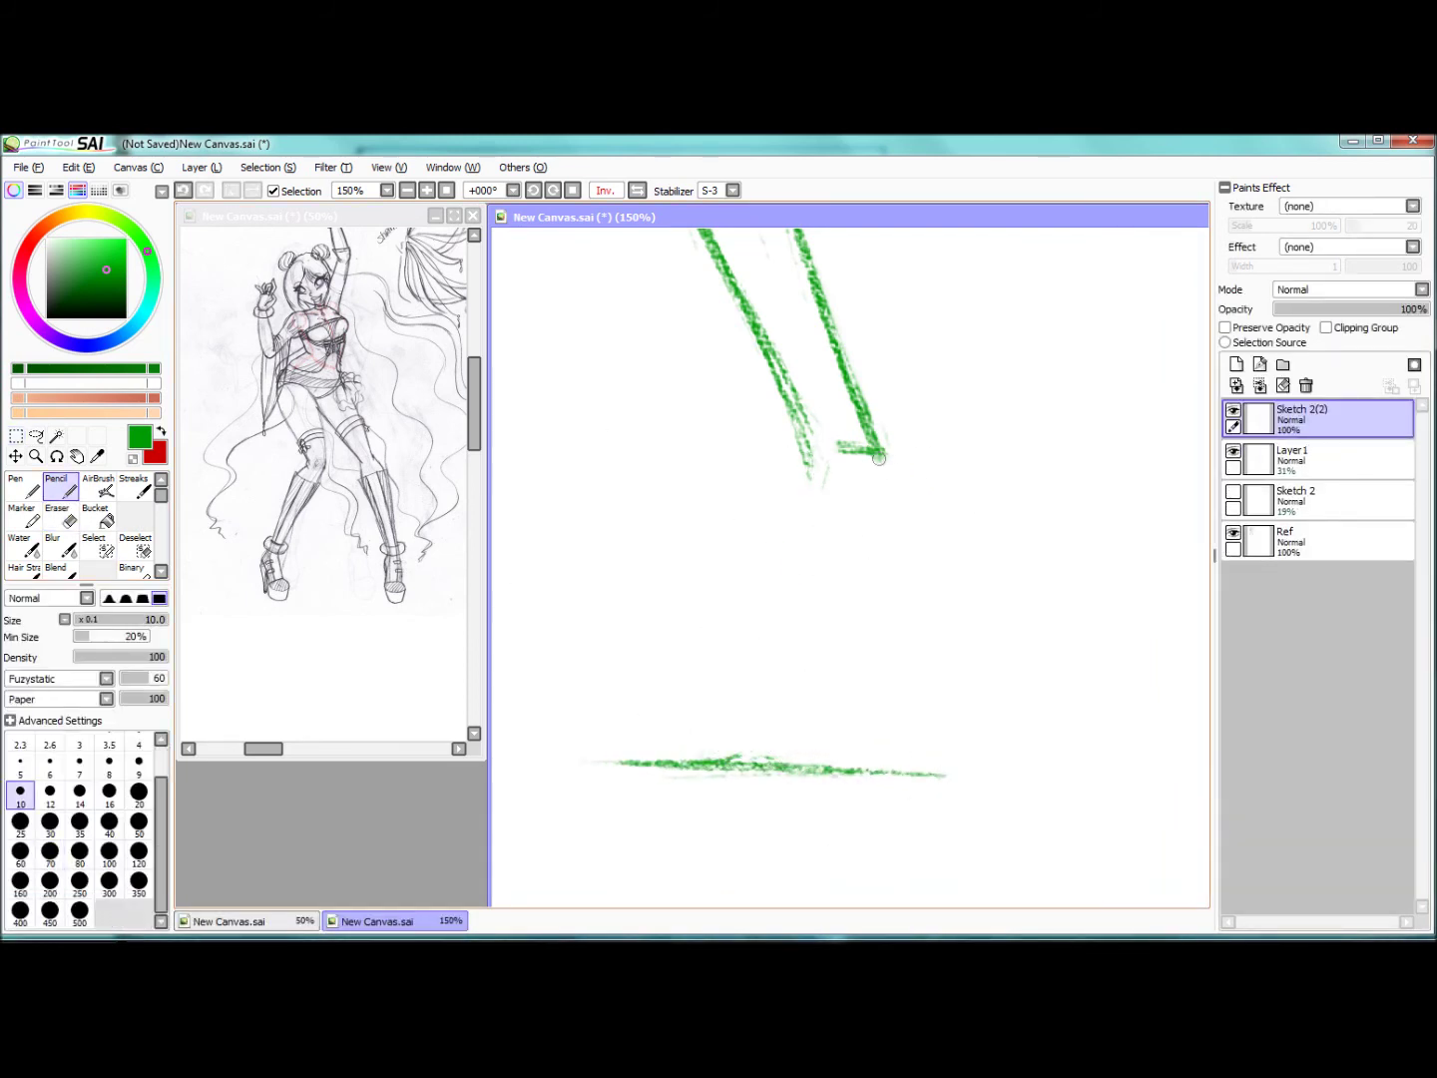
pyautogui.moveTo(778, 544); pyautogui.dragTo(620, 743)
pyautogui.moveTo(933, 528)
pyautogui.mouseDown()
pyautogui.moveTo(843, 750)
pyautogui.moveTo(836, 335)
pyautogui.mouseUp()
pyautogui.scroll(1, 843, 749)
# Step: Clean up the bent leg's ankle and draw the instep, rounded toes and sole down to the ground line
pyautogui.press('e')
pyautogui.moveTo(657, 465); pyautogui.dragTo(559, 455)
pyautogui.press('n')
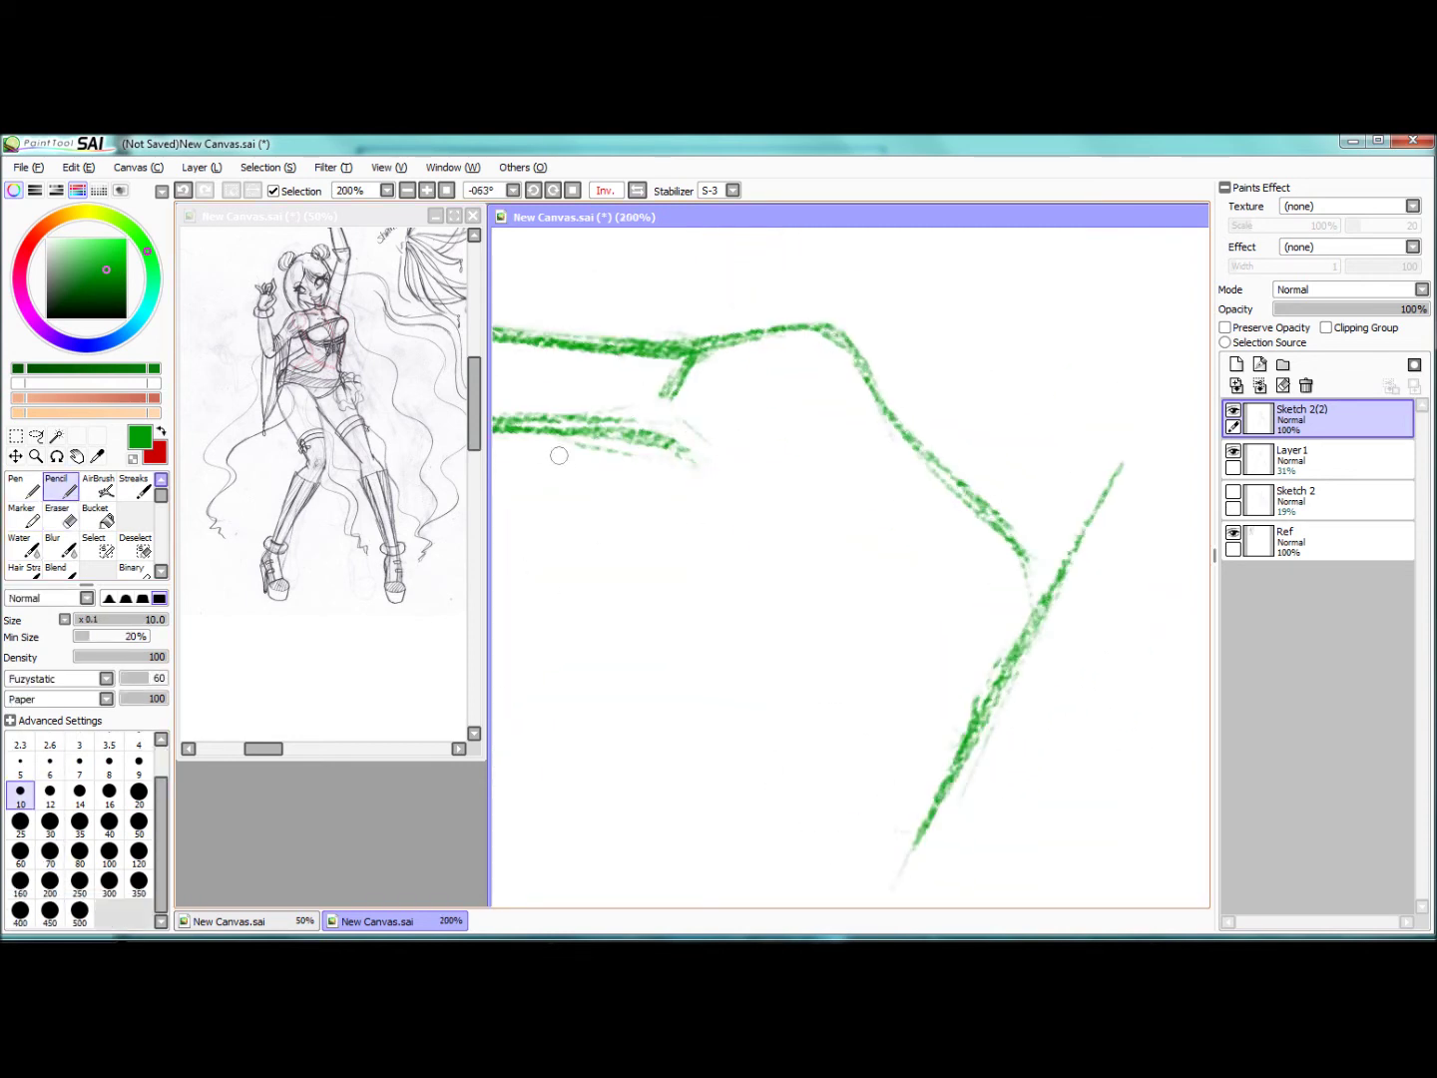
pyautogui.moveTo(849, 342)
pyautogui.mouseDown()
pyautogui.moveTo(903, 467)
pyautogui.moveTo(1028, 598)
pyautogui.moveTo(966, 748)
pyautogui.mouseUp()
pyautogui.moveTo(666, 444)
pyautogui.mouseDown()
pyautogui.moveTo(869, 680)
pyautogui.moveTo(933, 813)
pyautogui.mouseUp()
pyautogui.moveTo(1004, 681); pyautogui.dragTo(913, 805)
pyautogui.press('Home')
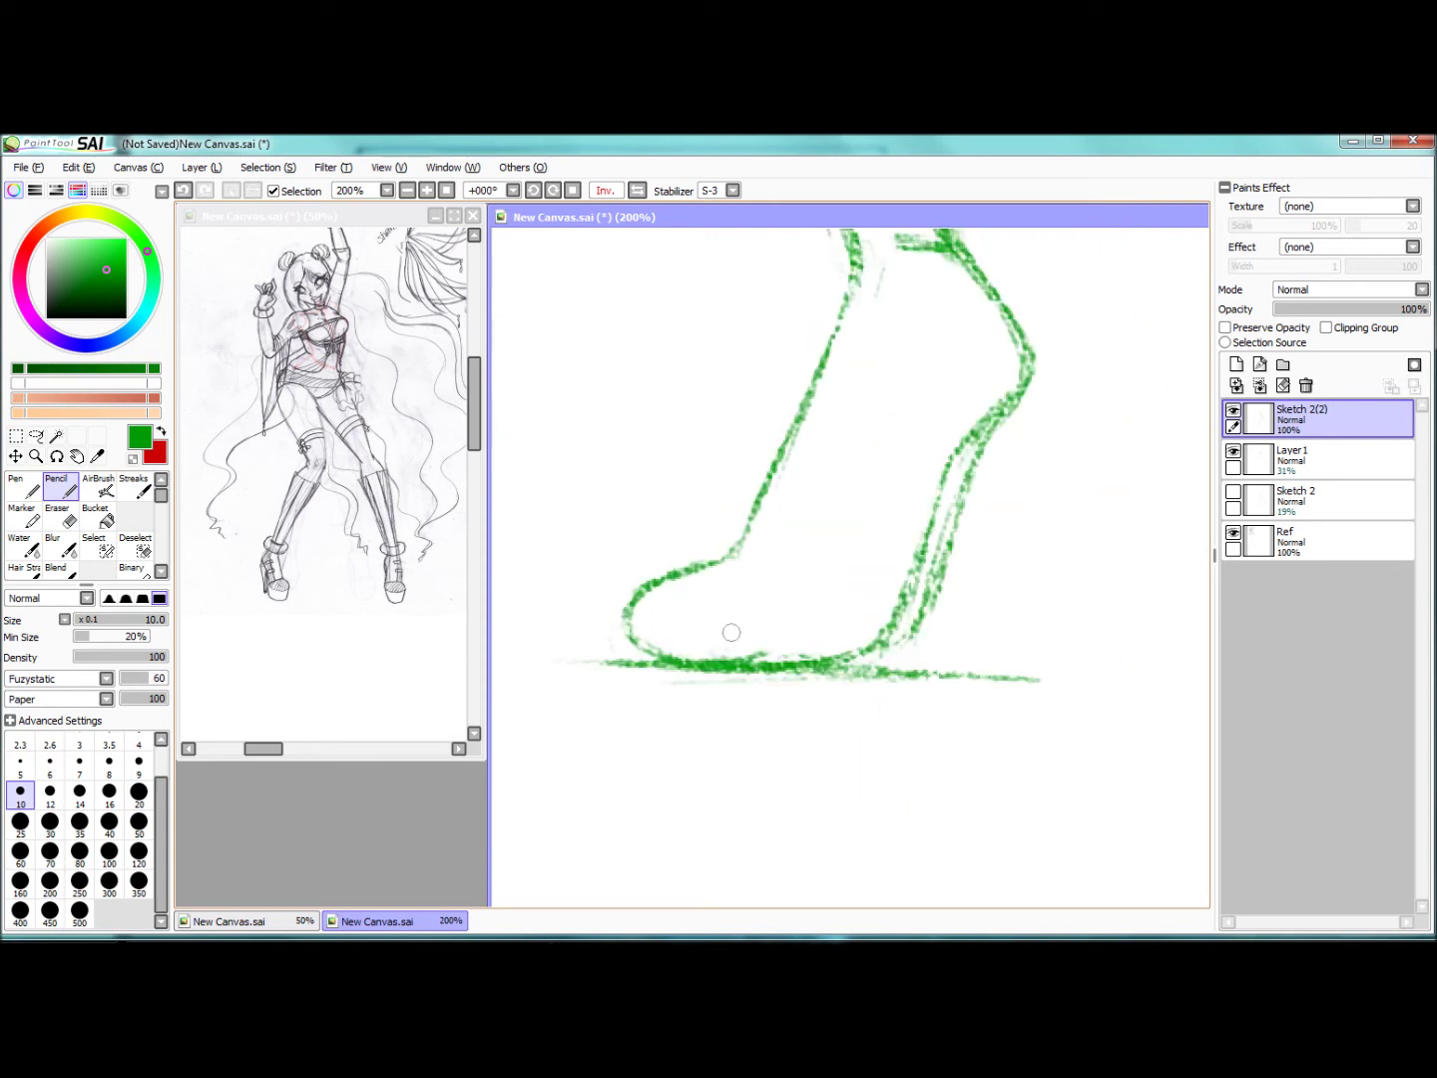
pyautogui.press('e')
pyautogui.scroll(-8, 913, 594)
pyautogui.press('h')
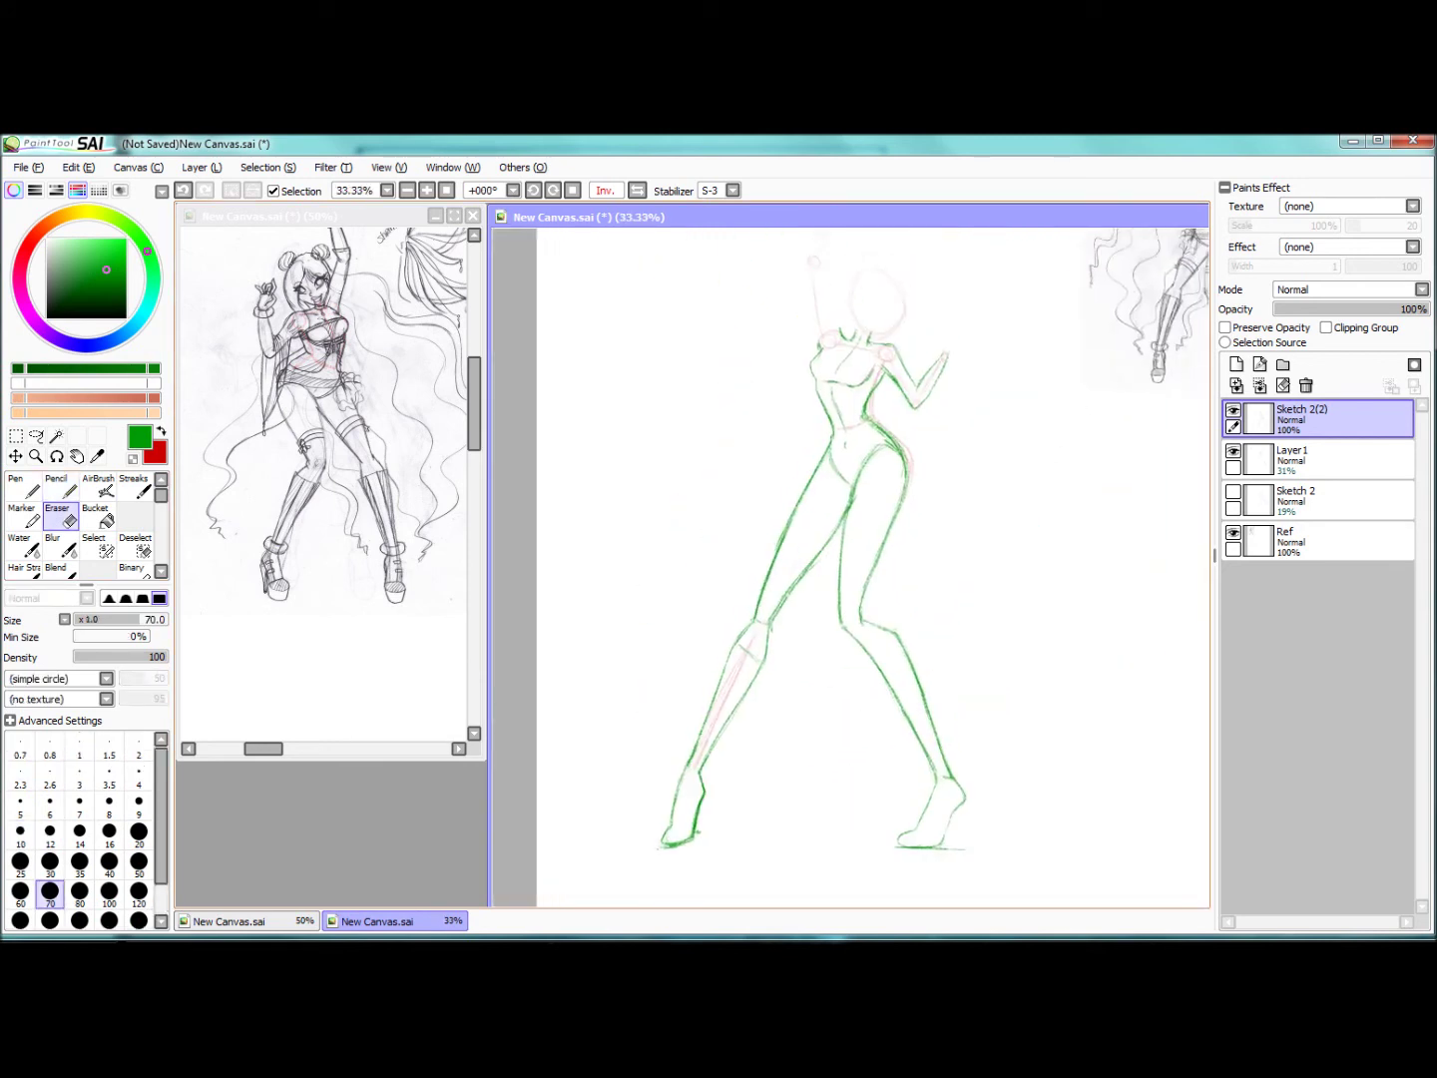
# Step: Retrace the outstretched leg's front contour from ankle to instep and trim the strokes with a size 40 eraser
pyautogui.scroll(4, 829, 442)
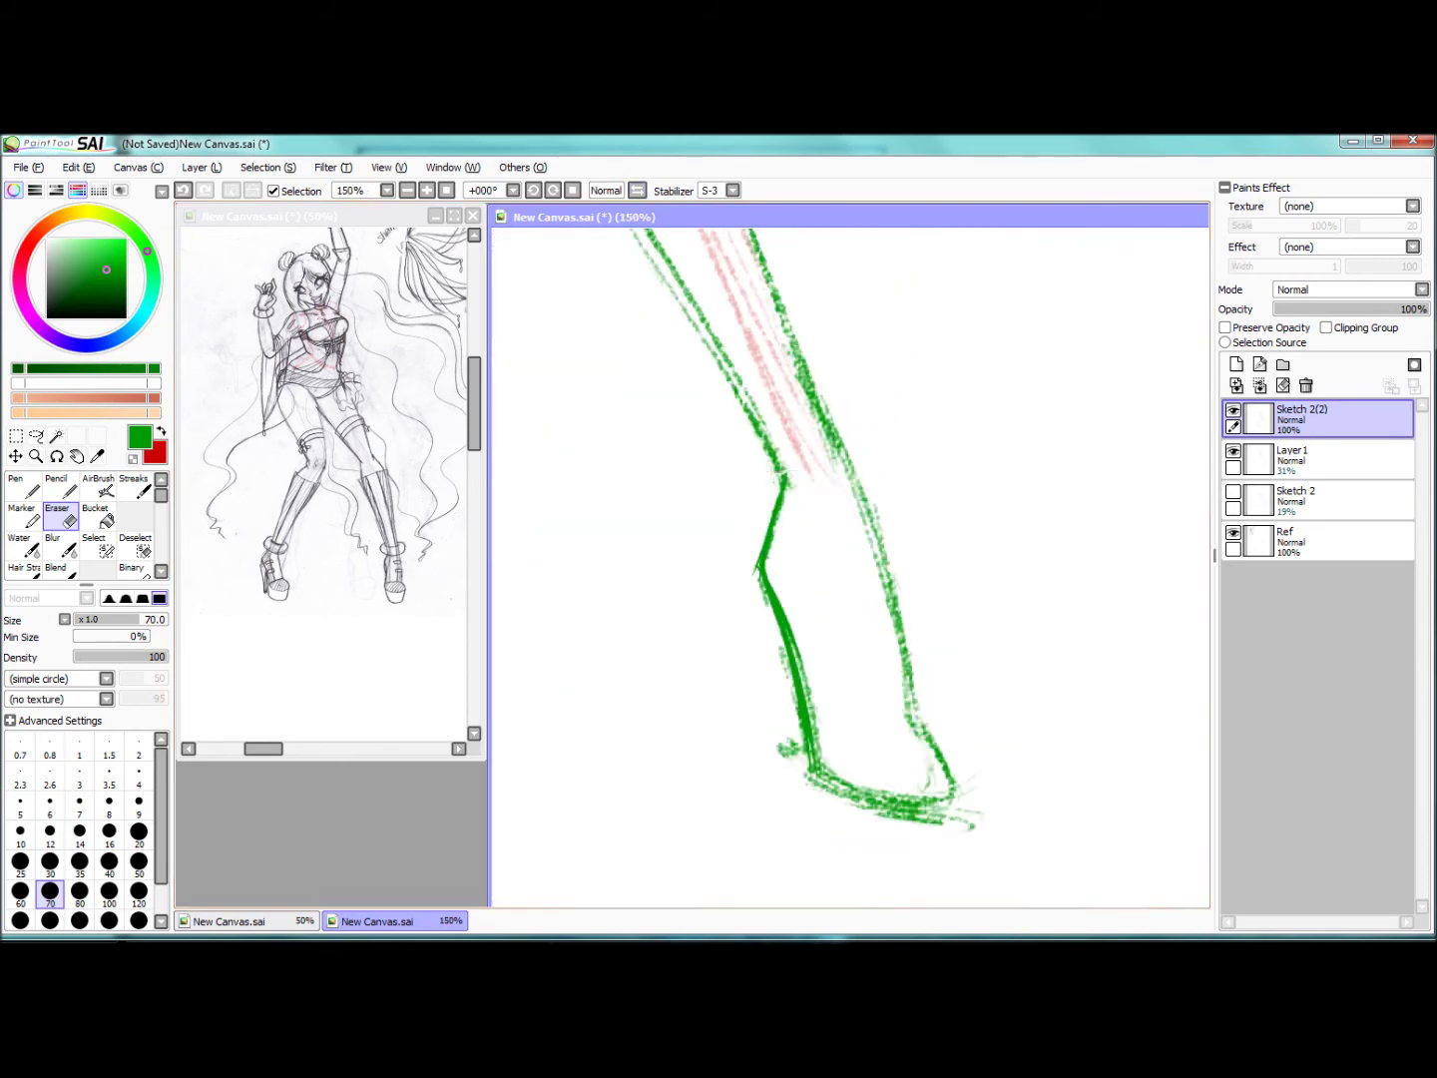
pyautogui.press('n')
pyautogui.moveTo(828, 443); pyautogui.dragTo(910, 708)
pyautogui.press('e')
pyautogui.click(110, 860)
pyautogui.moveTo(833, 363); pyautogui.dragTo(878, 580)
pyautogui.moveTo(854, 450); pyautogui.dragTo(942, 732)
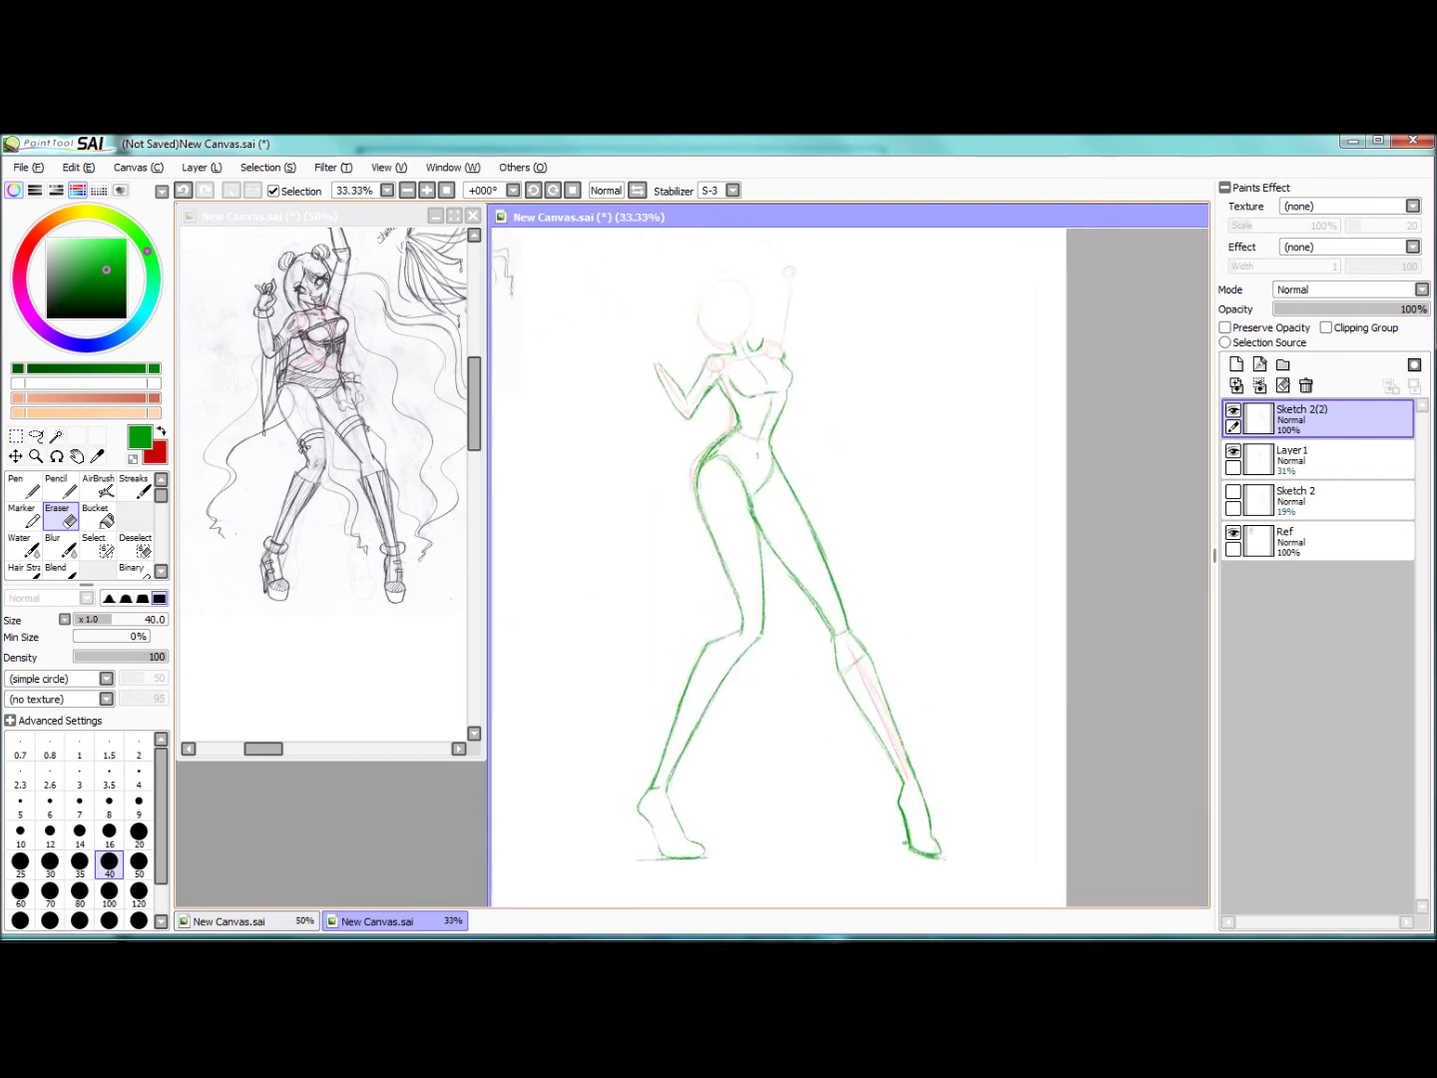
# Step: Erase parts of the bent leg's foot and redraw the heel, instep and sole, adding short toe marks
pyautogui.scroll(3, 848, 560)
pyautogui.scroll(2, 561, 449)
pyautogui.moveTo(728, 470); pyautogui.dragTo(758, 580)
pyautogui.hotkey('ctrl', 'z')
pyautogui.moveTo(609, 499)
pyautogui.mouseDown()
pyautogui.moveTo(738, 750)
pyautogui.moveTo(898, 709)
pyautogui.mouseUp()
pyautogui.press('n')
pyautogui.moveTo(659, 433)
pyautogui.mouseDown()
pyautogui.moveTo(594, 492)
pyautogui.moveTo(732, 754)
pyautogui.moveTo(769, 766)
pyautogui.mouseUp()
pyautogui.moveTo(729, 457)
pyautogui.mouseDown()
pyautogui.moveTo(850, 744)
pyautogui.moveTo(738, 768)
pyautogui.mouseUp()
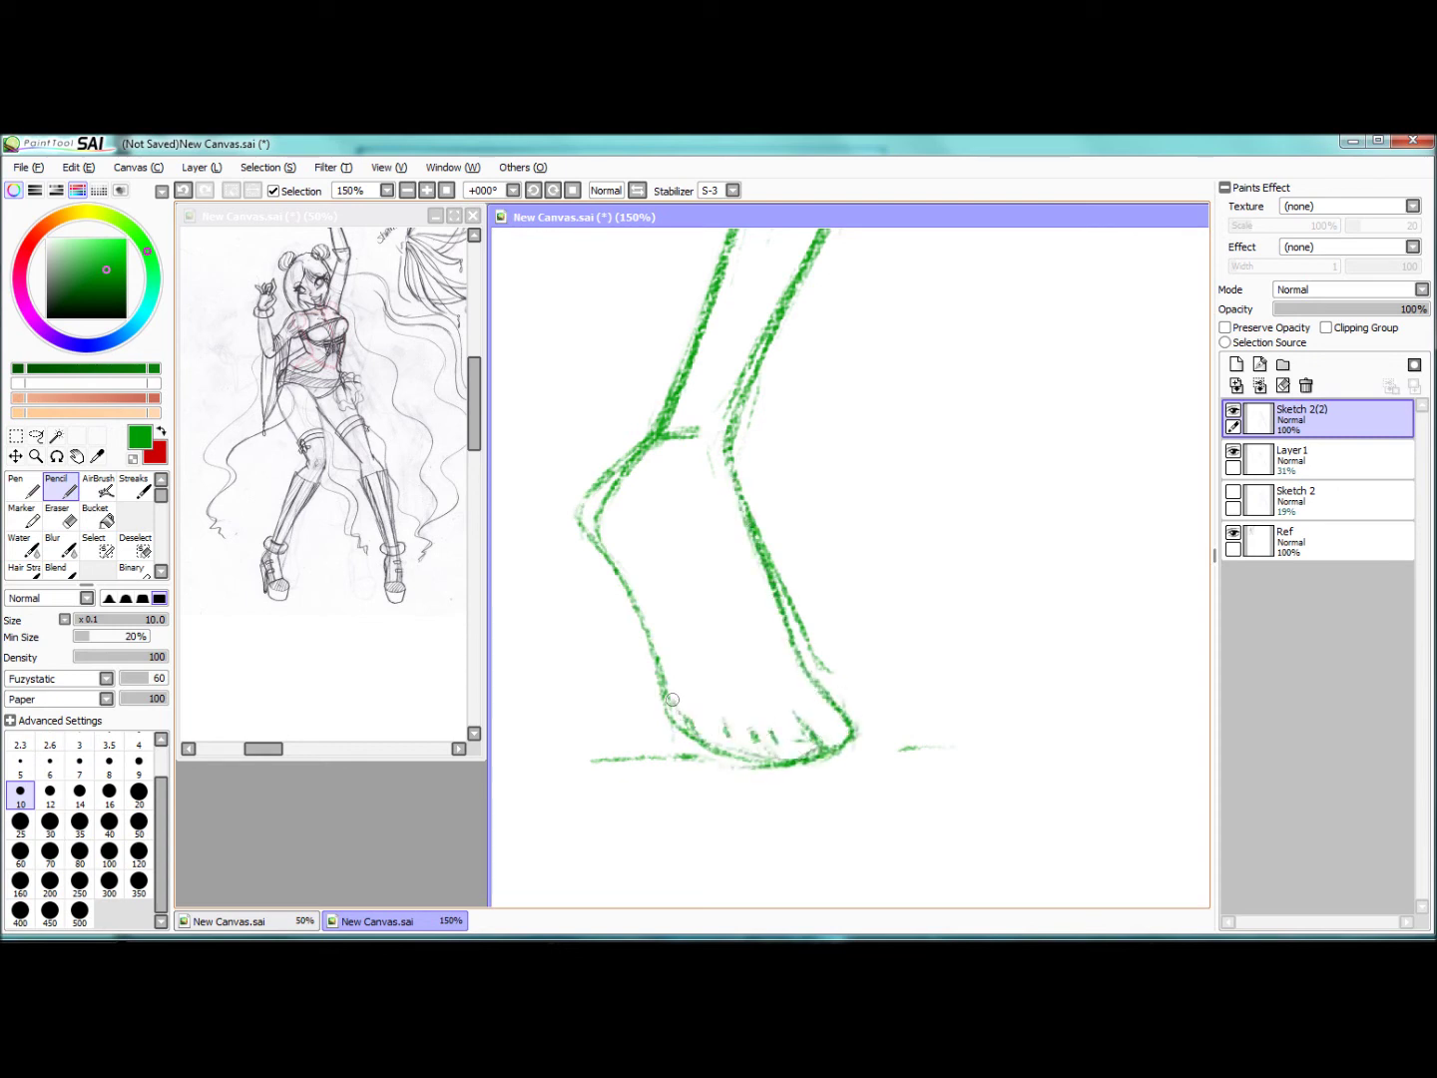
# Step: Erase the doubled outer heel line and stray strokes by the ball of the bent leg's foot for a slimmer heel
pyautogui.press('e')
pyautogui.moveTo(681, 711); pyautogui.dragTo(664, 734)
pyautogui.moveTo(651, 458)
pyautogui.mouseDown()
pyautogui.moveTo(597, 436)
pyautogui.moveTo(663, 705)
pyautogui.moveTo(605, 492)
pyautogui.moveTo(597, 535)
pyautogui.moveTo(659, 658)
pyautogui.mouseUp()
pyautogui.press('n')
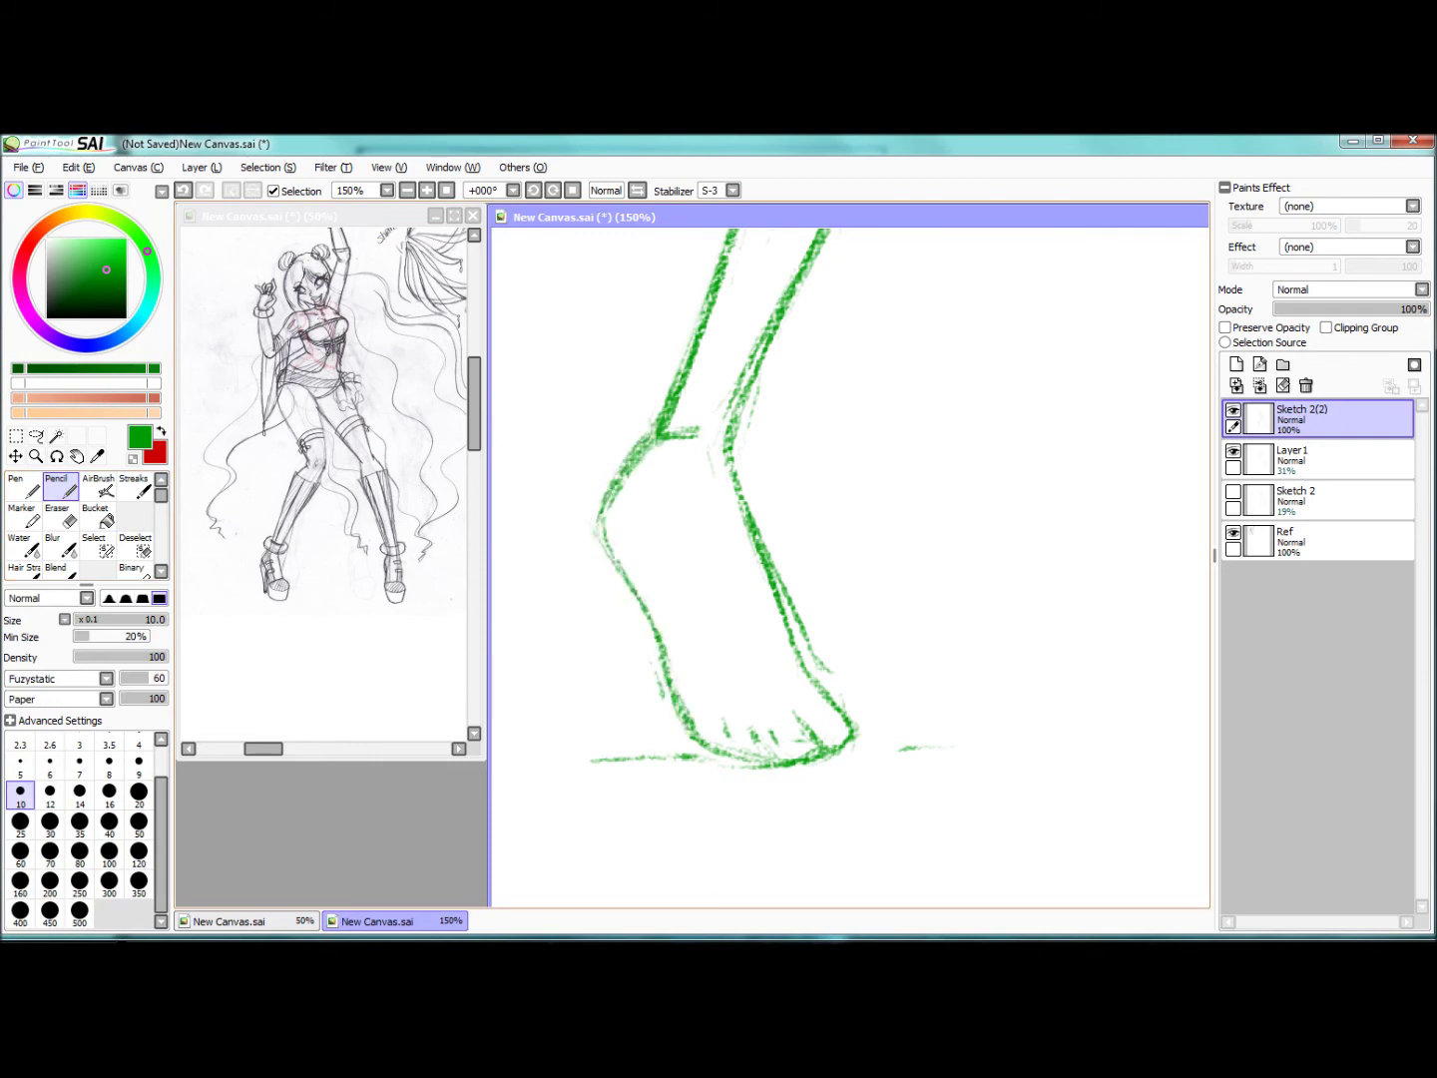
# Step: Draw both green contours of the raised upper arm around the red guide from the elbow to the shoulder
pyautogui.scroll(-3, 848, 560)
pyautogui.scroll(3, 794, 663)
pyautogui.press('e')
pyautogui.press('n')
pyautogui.moveTo(838, 417); pyautogui.dragTo(820, 614)
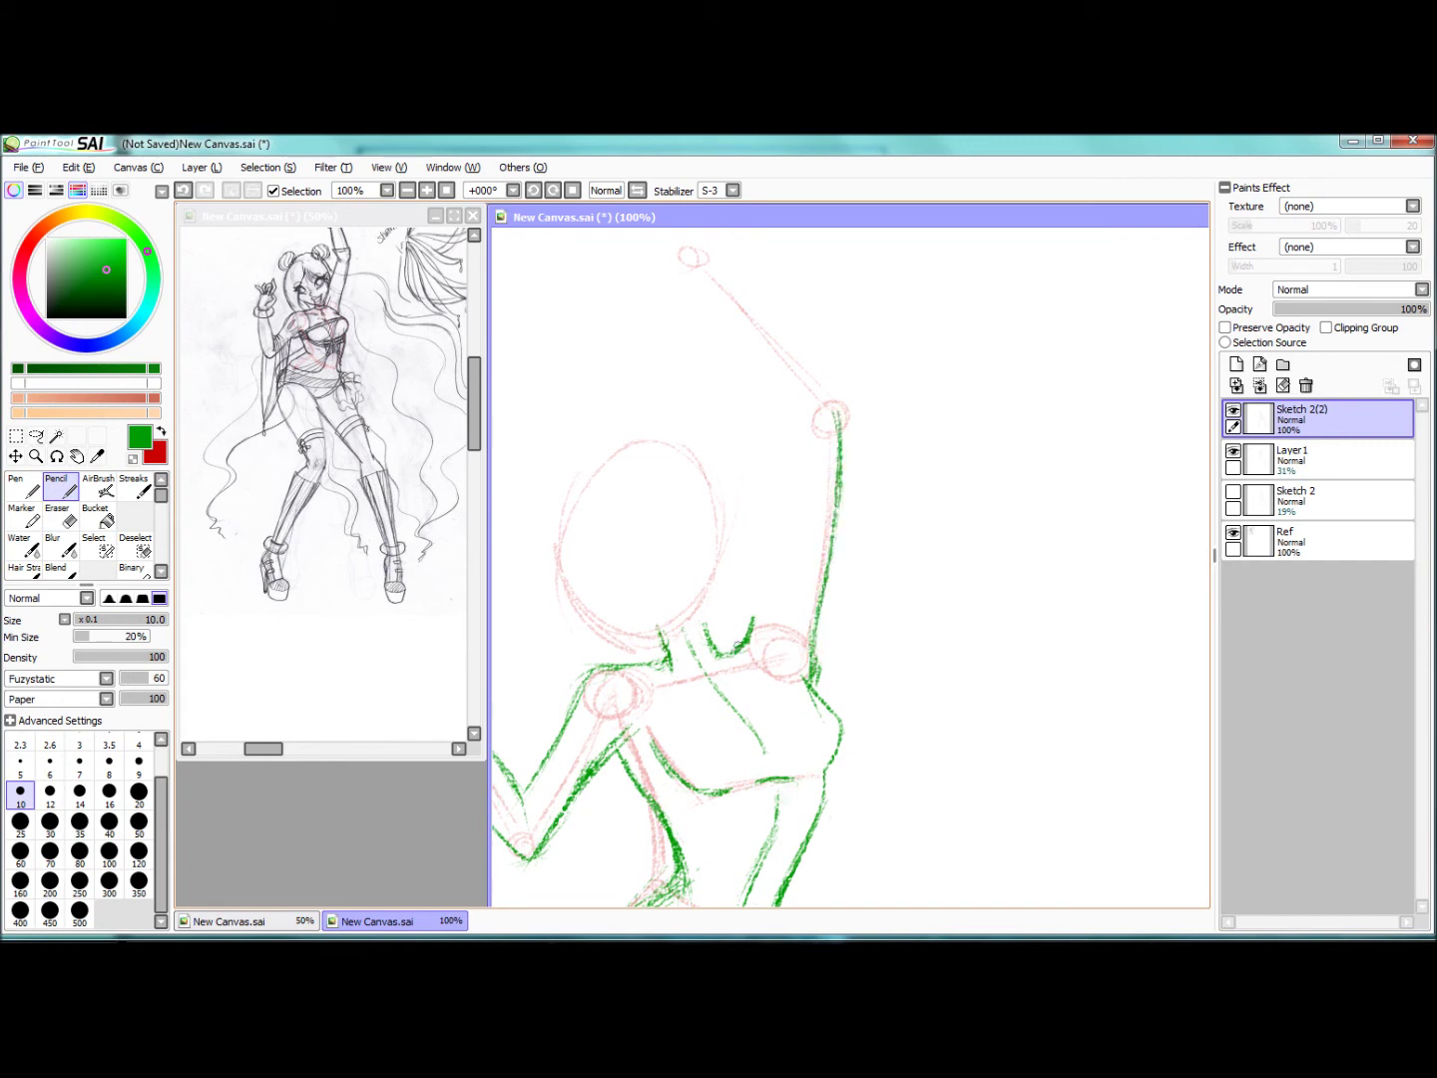
pyautogui.moveTo(797, 419); pyautogui.dragTo(771, 592)
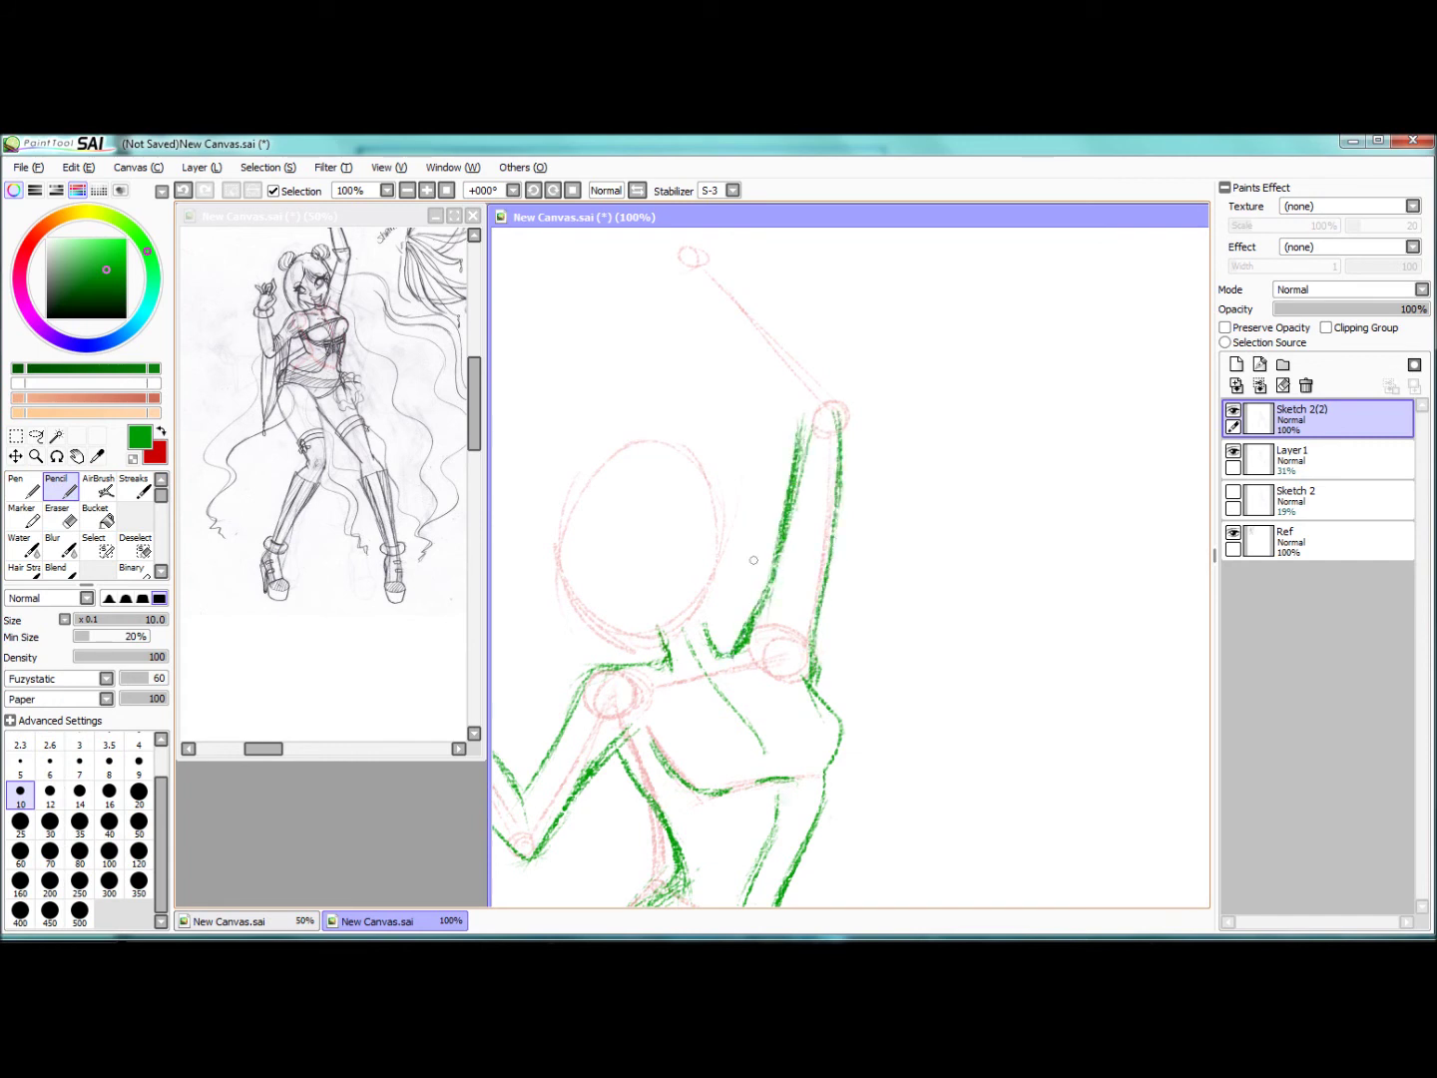
# Step: Draw both green contours of the raised forearm from wrist to elbow and extend the inner line down the upper arm
pyautogui.press('End')
pyautogui.press('End')
pyautogui.press('End')
pyautogui.hotkey('ctrl', 'Tab')
pyautogui.hotkey('ctrl', 'Tab')
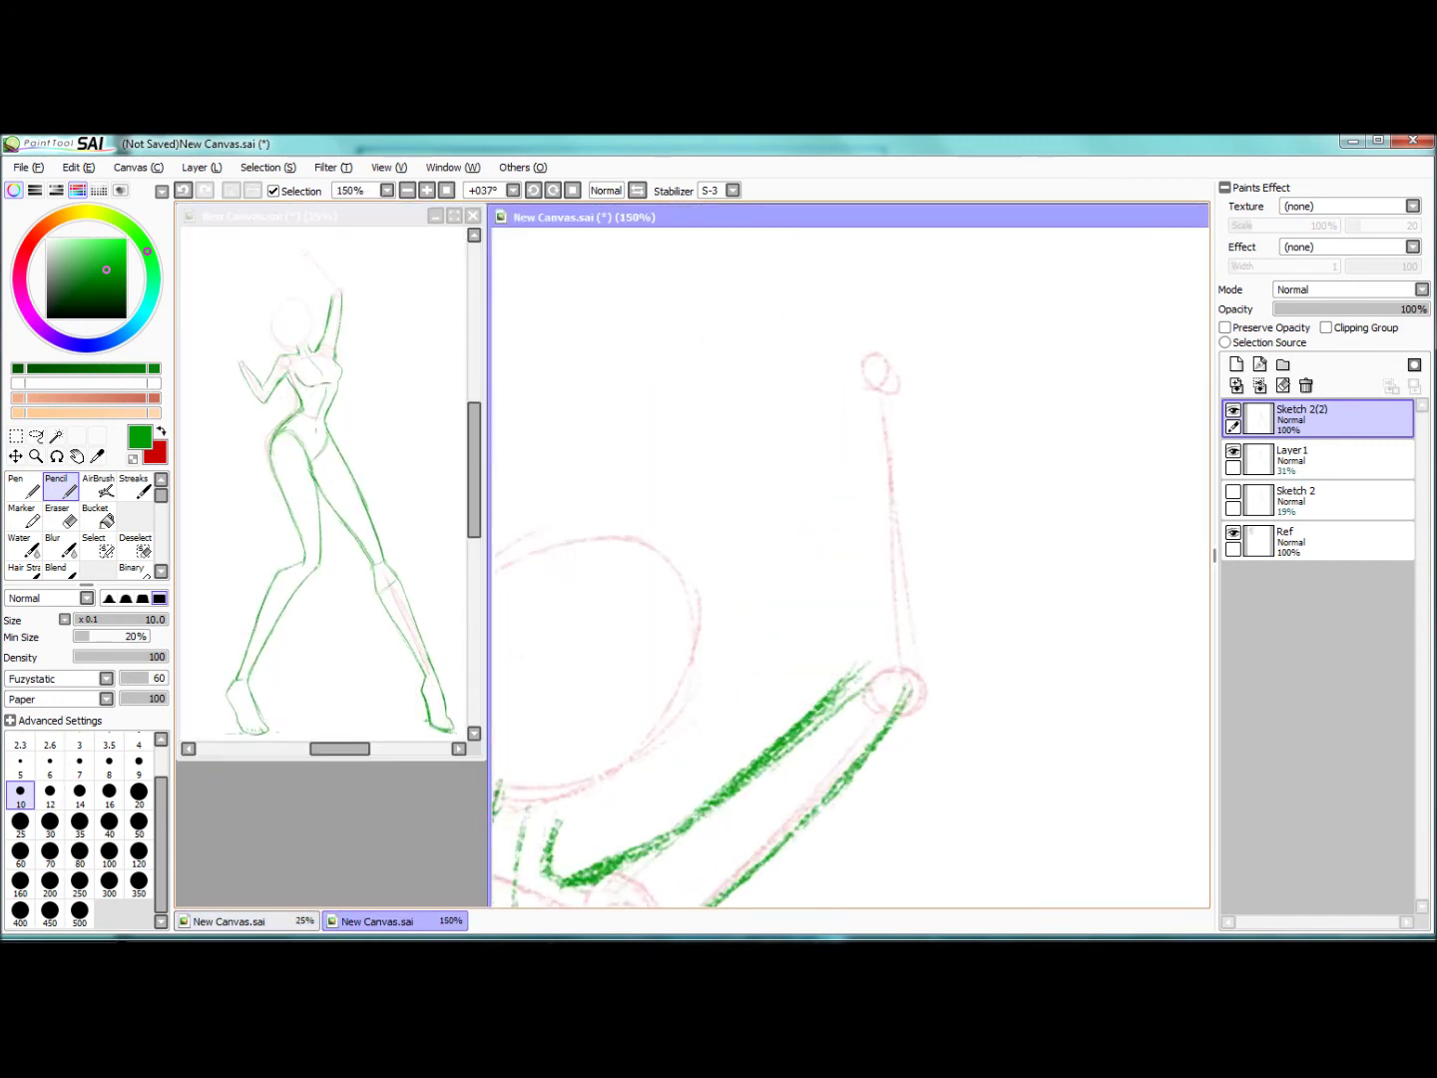
pyautogui.moveTo(875, 411)
pyautogui.mouseDown()
pyautogui.moveTo(896, 670)
pyautogui.moveTo(876, 441)
pyautogui.moveTo(923, 441)
pyautogui.moveTo(918, 544)
pyautogui.mouseUp()
pyautogui.press('Home')
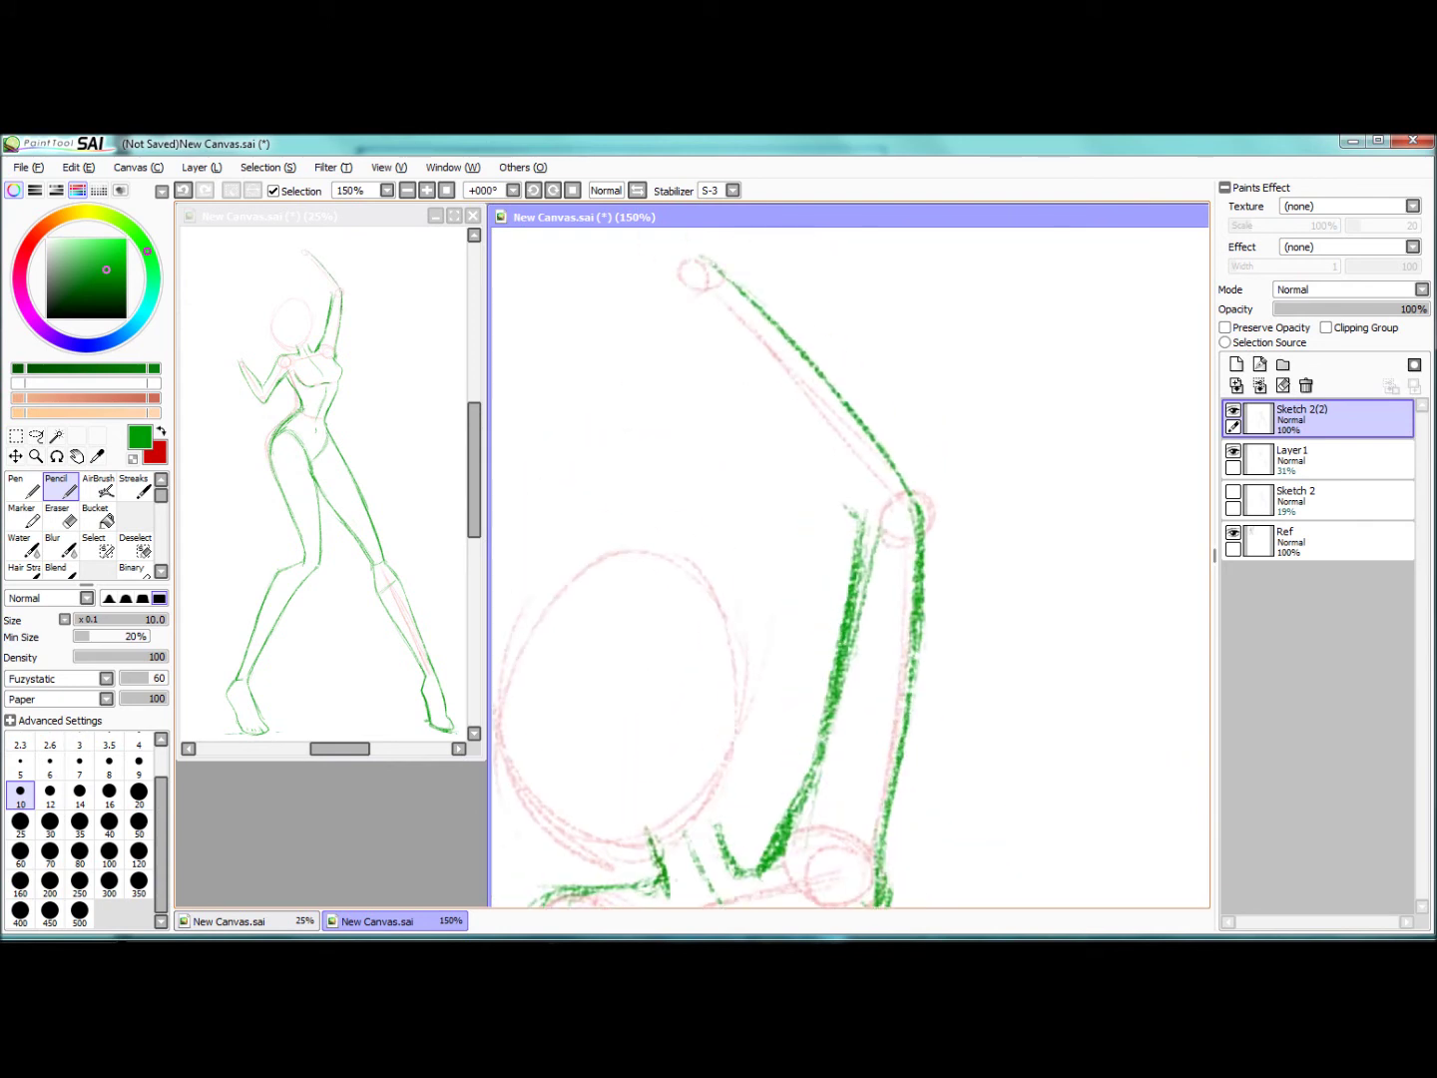
pyautogui.moveTo(674, 282)
pyautogui.mouseDown()
pyautogui.moveTo(865, 553)
pyautogui.moveTo(781, 828)
pyautogui.mouseUp()
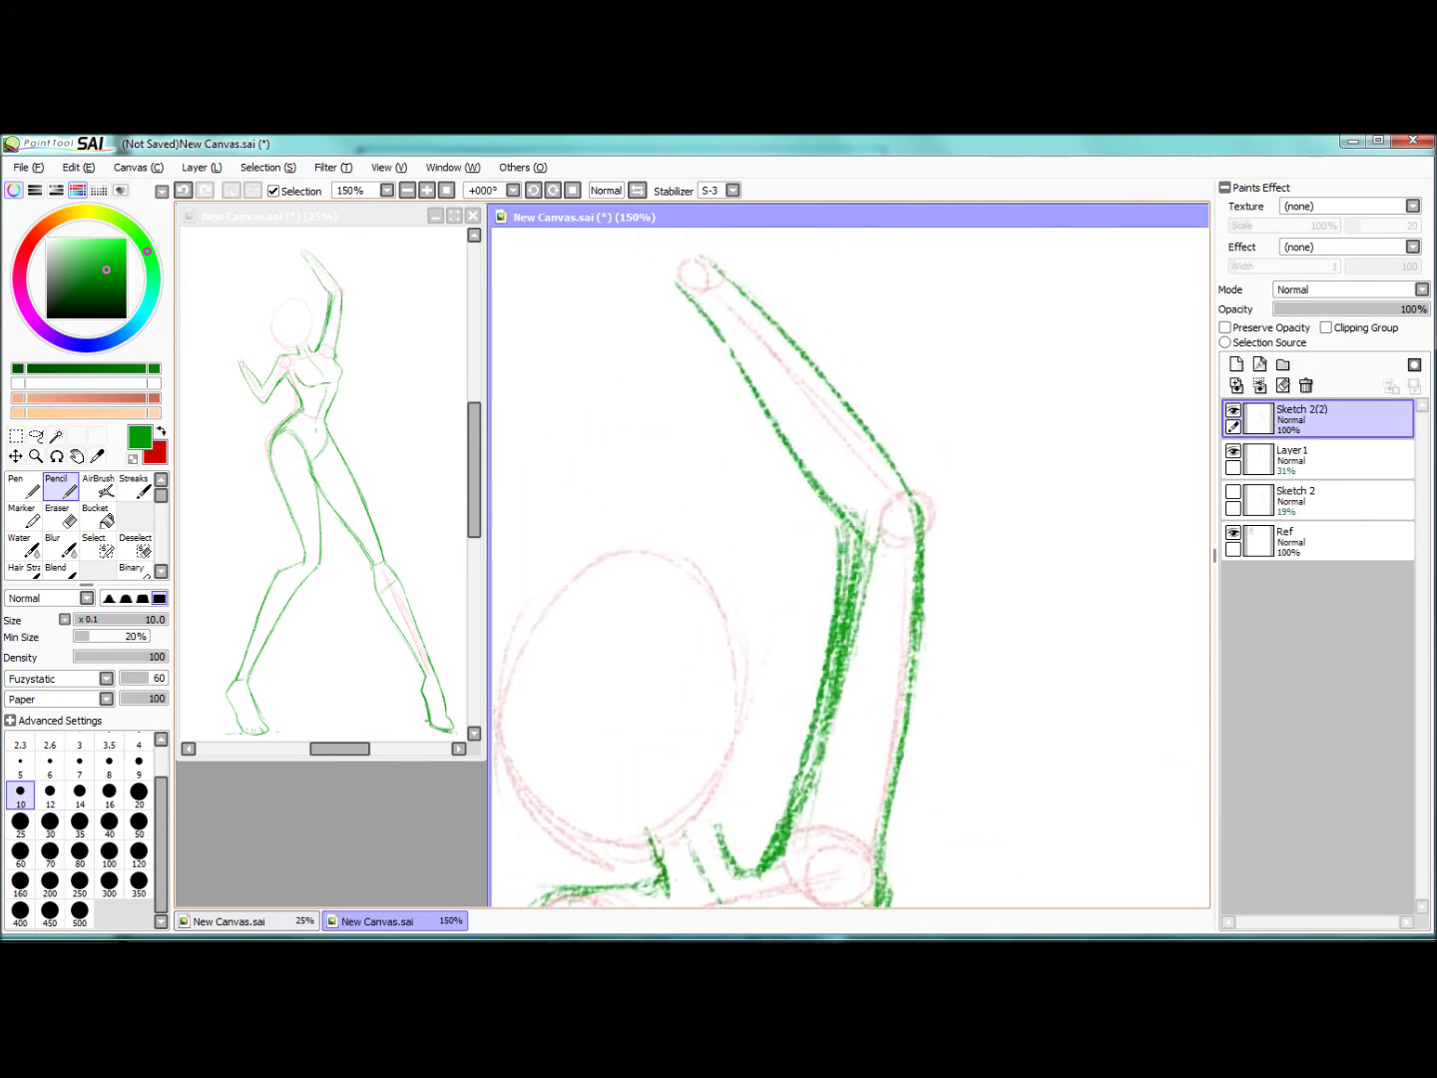
# Step: Erase the thick doubled strokes along the raised upper arm's inner contour with a size 25 eraser
pyautogui.press('e')
pyautogui.moveTo(833, 525)
pyautogui.mouseDown()
pyautogui.moveTo(848, 638)
pyautogui.moveTo(829, 758)
pyautogui.moveTo(783, 848)
pyautogui.moveTo(773, 728)
pyautogui.mouseUp()
pyautogui.moveTo(853, 370); pyautogui.dragTo(838, 428)
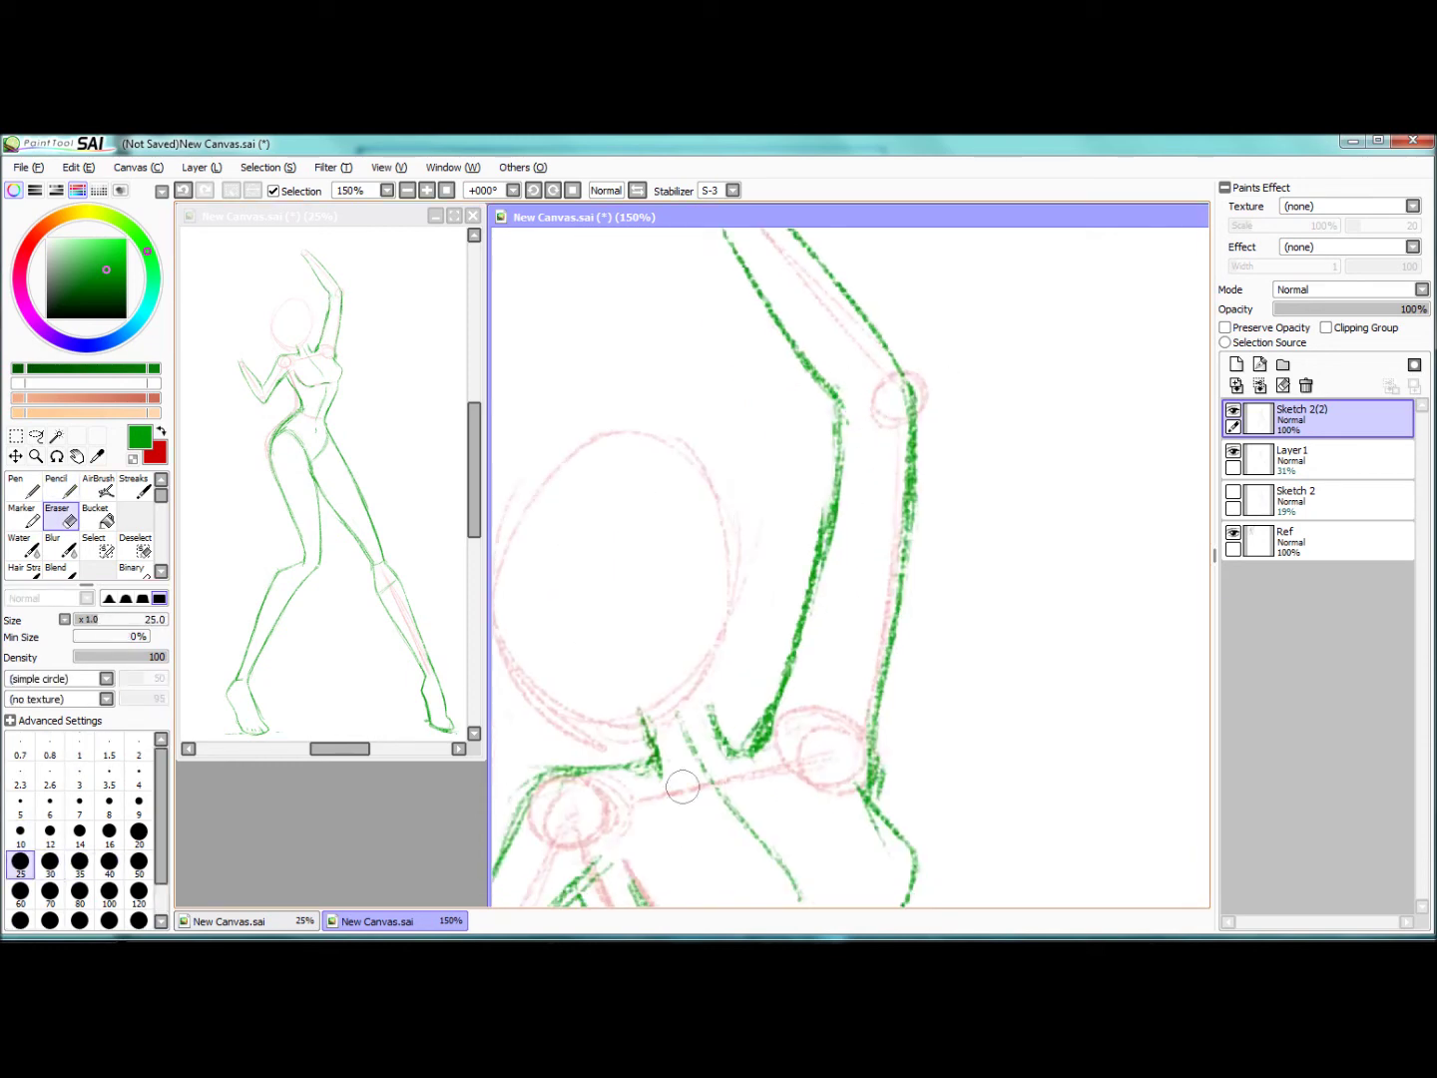
# Step: Redraw the raised upper arm's inner contour as one smooth curve from elbow to shoulder and trim its lower end
pyautogui.press('n')
pyautogui.moveTo(683, 786); pyautogui.dragTo(846, 397)
pyautogui.moveTo(828, 498); pyautogui.dragTo(732, 389)
pyautogui.moveTo(804, 370)
pyautogui.mouseDown()
pyautogui.moveTo(732, 334)
pyautogui.moveTo(858, 499)
pyautogui.moveTo(857, 449)
pyautogui.mouseUp()
pyautogui.press('-')
pyautogui.press('End')
pyautogui.press('n')
pyautogui.moveTo(858, 374)
pyautogui.mouseDown()
pyautogui.moveTo(845, 541)
pyautogui.moveTo(815, 623)
pyautogui.mouseUp()
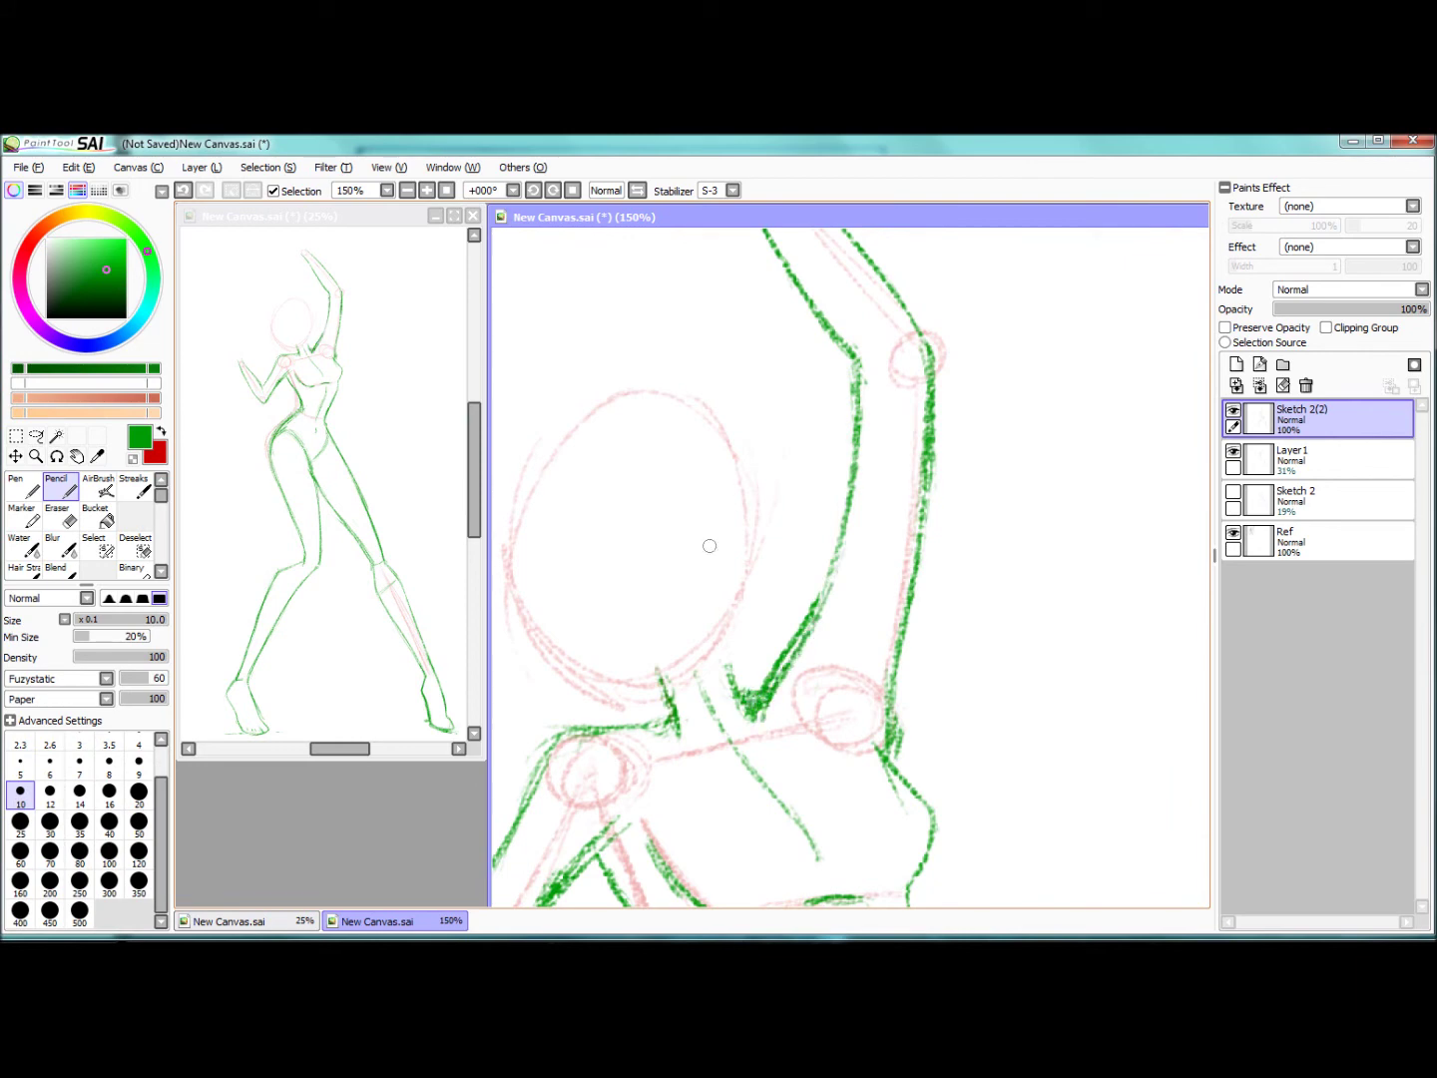
pyautogui.press('e')
pyautogui.moveTo(826, 552); pyautogui.dragTo(800, 606)
pyautogui.scroll(-4, 849, 567)
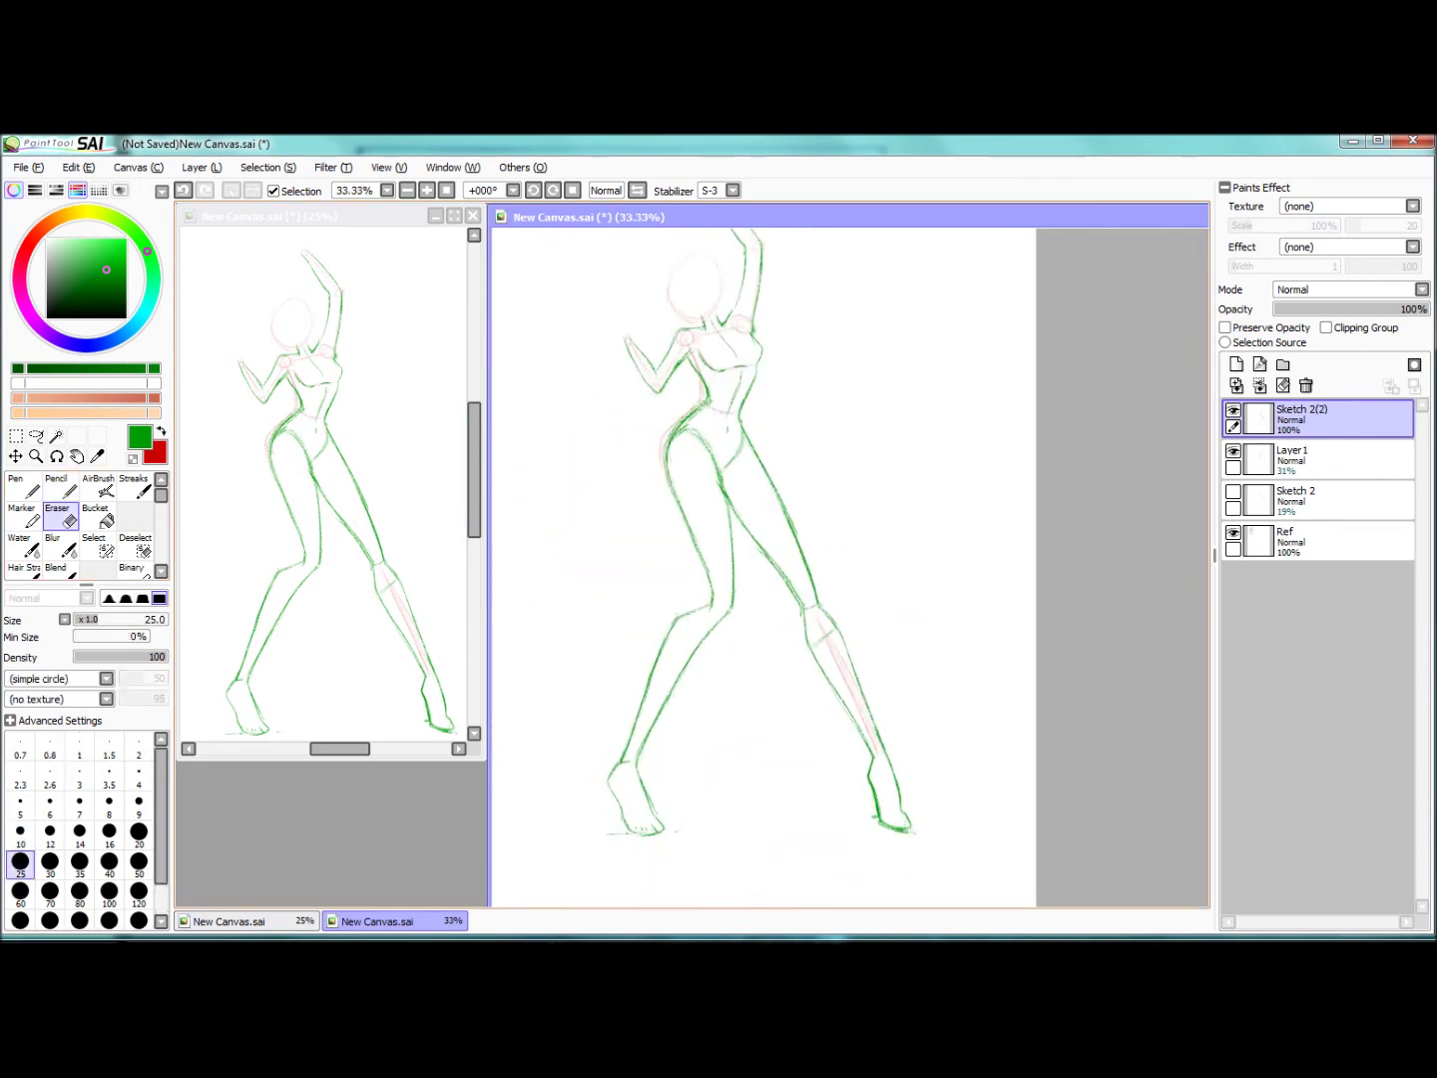
# Step: Select the red head oval on Layer1 with a size 80 selection brush, rotate it counterclockwise, raise it slightly, and deselect
pyautogui.scroll(4, 598, 400)
pyautogui.scroll(-2, 760, 449)
pyautogui.scroll(2, 759, 449)
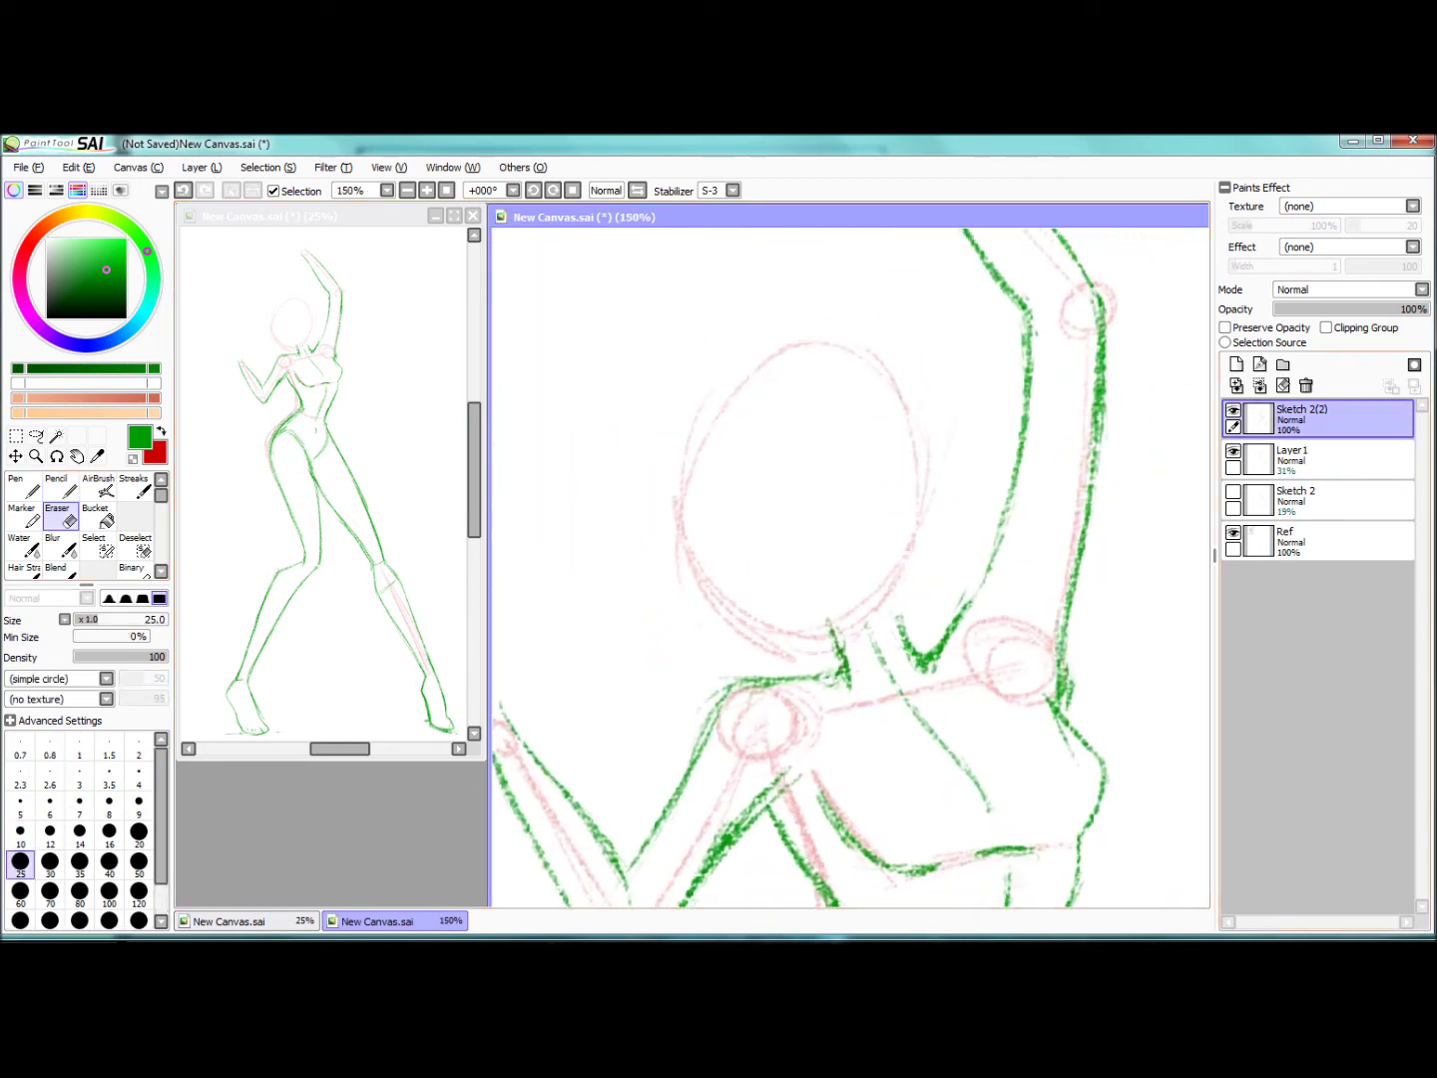
pyautogui.click(1298, 457)
pyautogui.click(96, 545)
pyautogui.moveTo(679, 539)
pyautogui.mouseDown()
pyautogui.moveTo(879, 505)
pyautogui.moveTo(758, 488)
pyautogui.mouseUp()
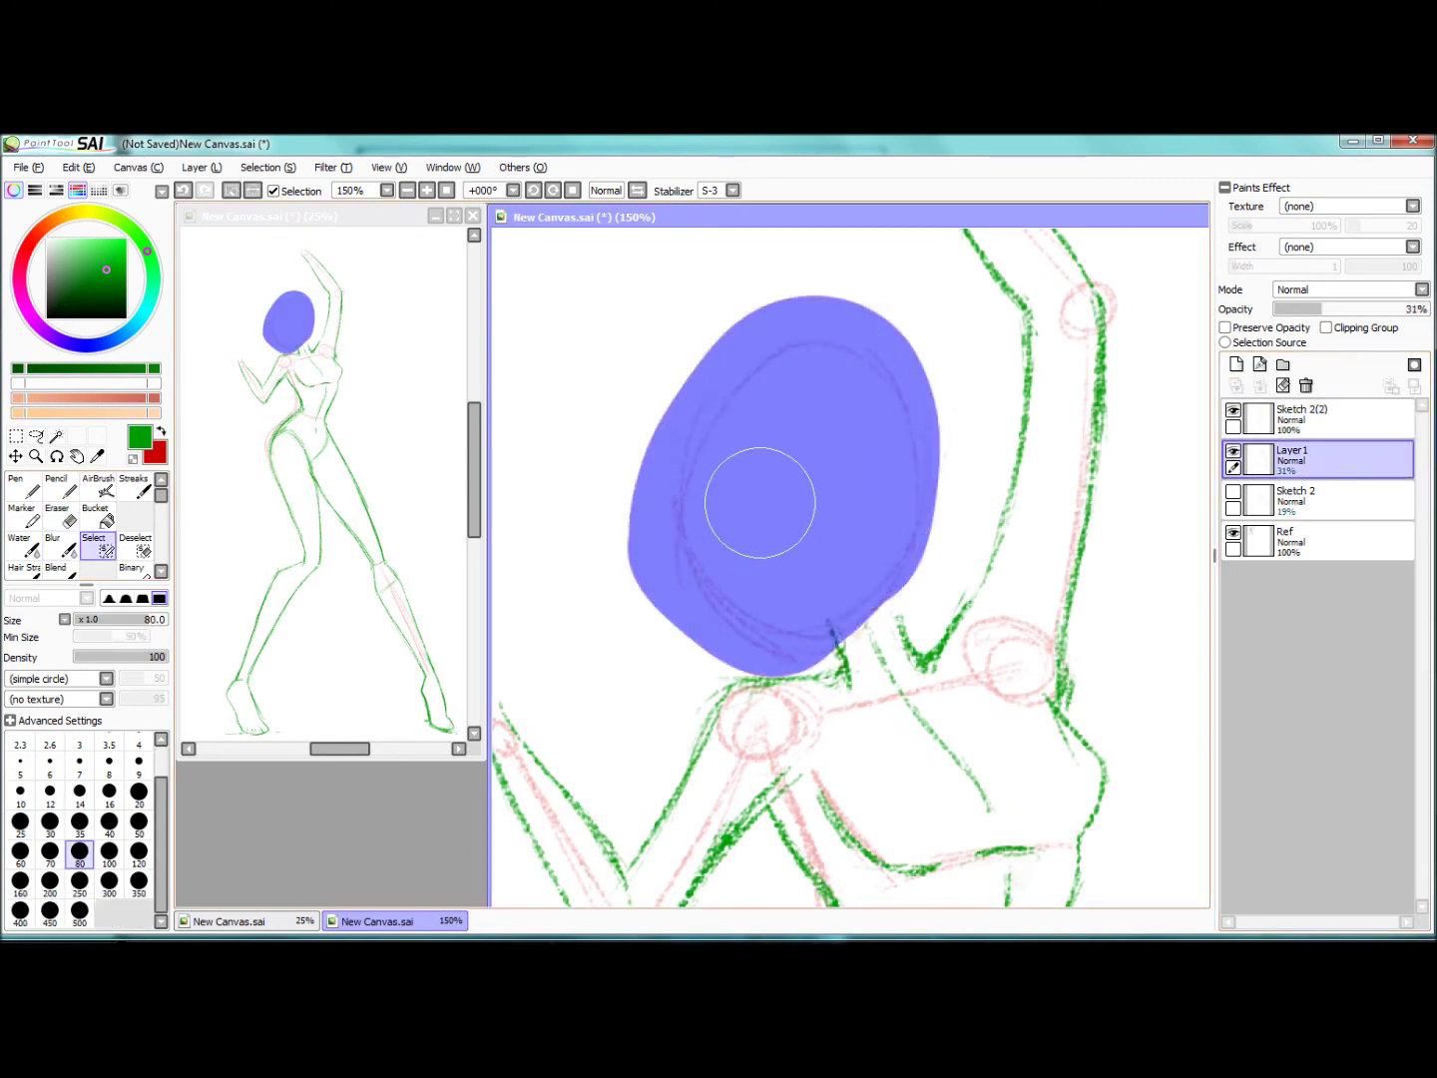
pyautogui.hotkey('ctrl', 't')
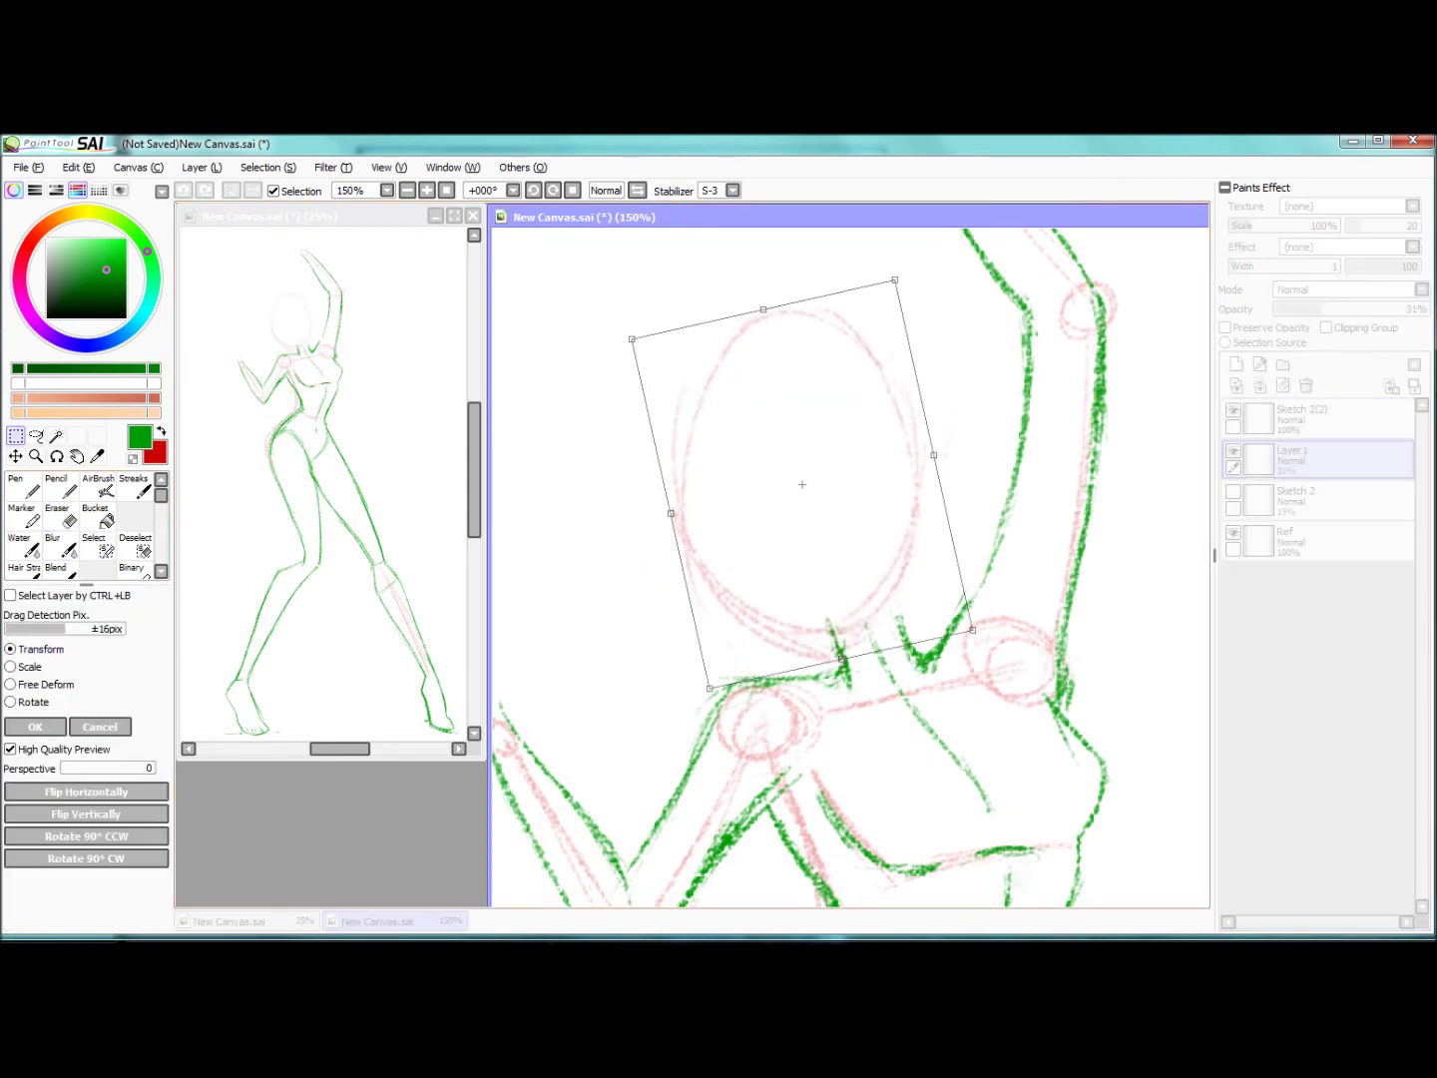
pyautogui.press('Return')
pyautogui.hotkey('ctrl', 'd')
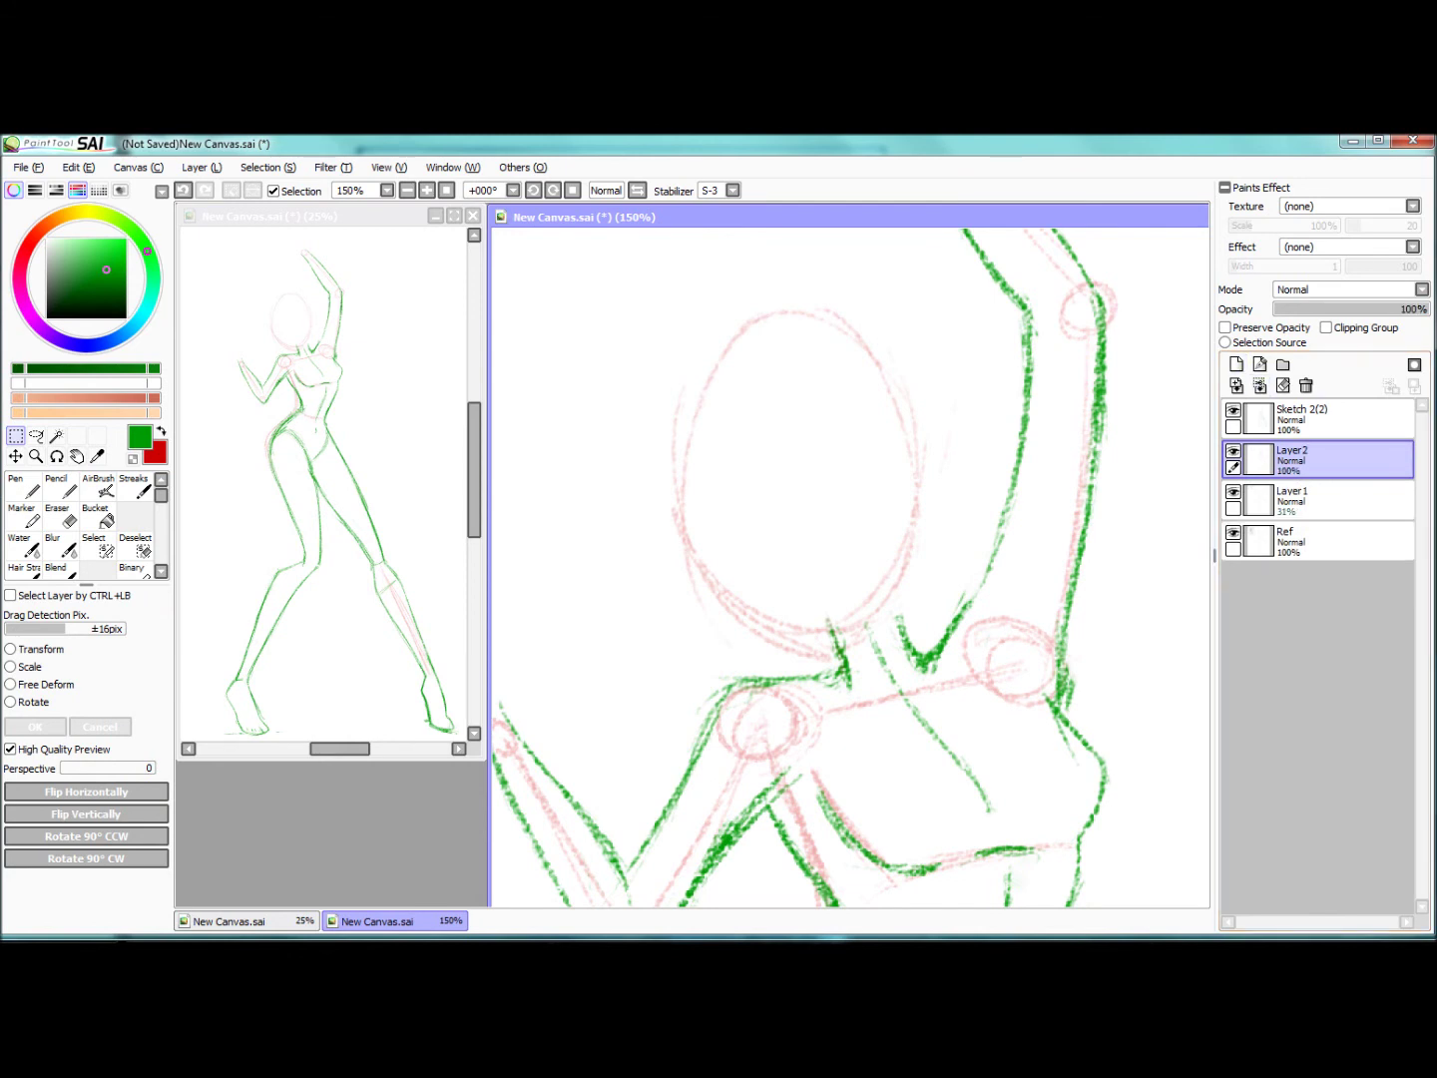
# Step: Draw a red cranium circle with a curved face centreline, brow line and near jaw contour using the size 10 pencil on Layer2
pyautogui.press('x')
pyautogui.press('n')
pyautogui.moveTo(778, 317)
pyautogui.mouseDown()
pyautogui.moveTo(892, 450)
pyautogui.moveTo(858, 342)
pyautogui.moveTo(896, 441)
pyautogui.moveTo(825, 477)
pyautogui.moveTo(742, 323)
pyautogui.moveTo(758, 327)
pyautogui.moveTo(680, 448)
pyautogui.moveTo(724, 512)
pyautogui.moveTo(767, 390)
pyautogui.moveTo(768, 608)
pyautogui.mouseUp()
pyautogui.moveTo(699, 512)
pyautogui.mouseDown()
pyautogui.moveTo(683, 566)
pyautogui.moveTo(783, 626)
pyautogui.mouseUp()
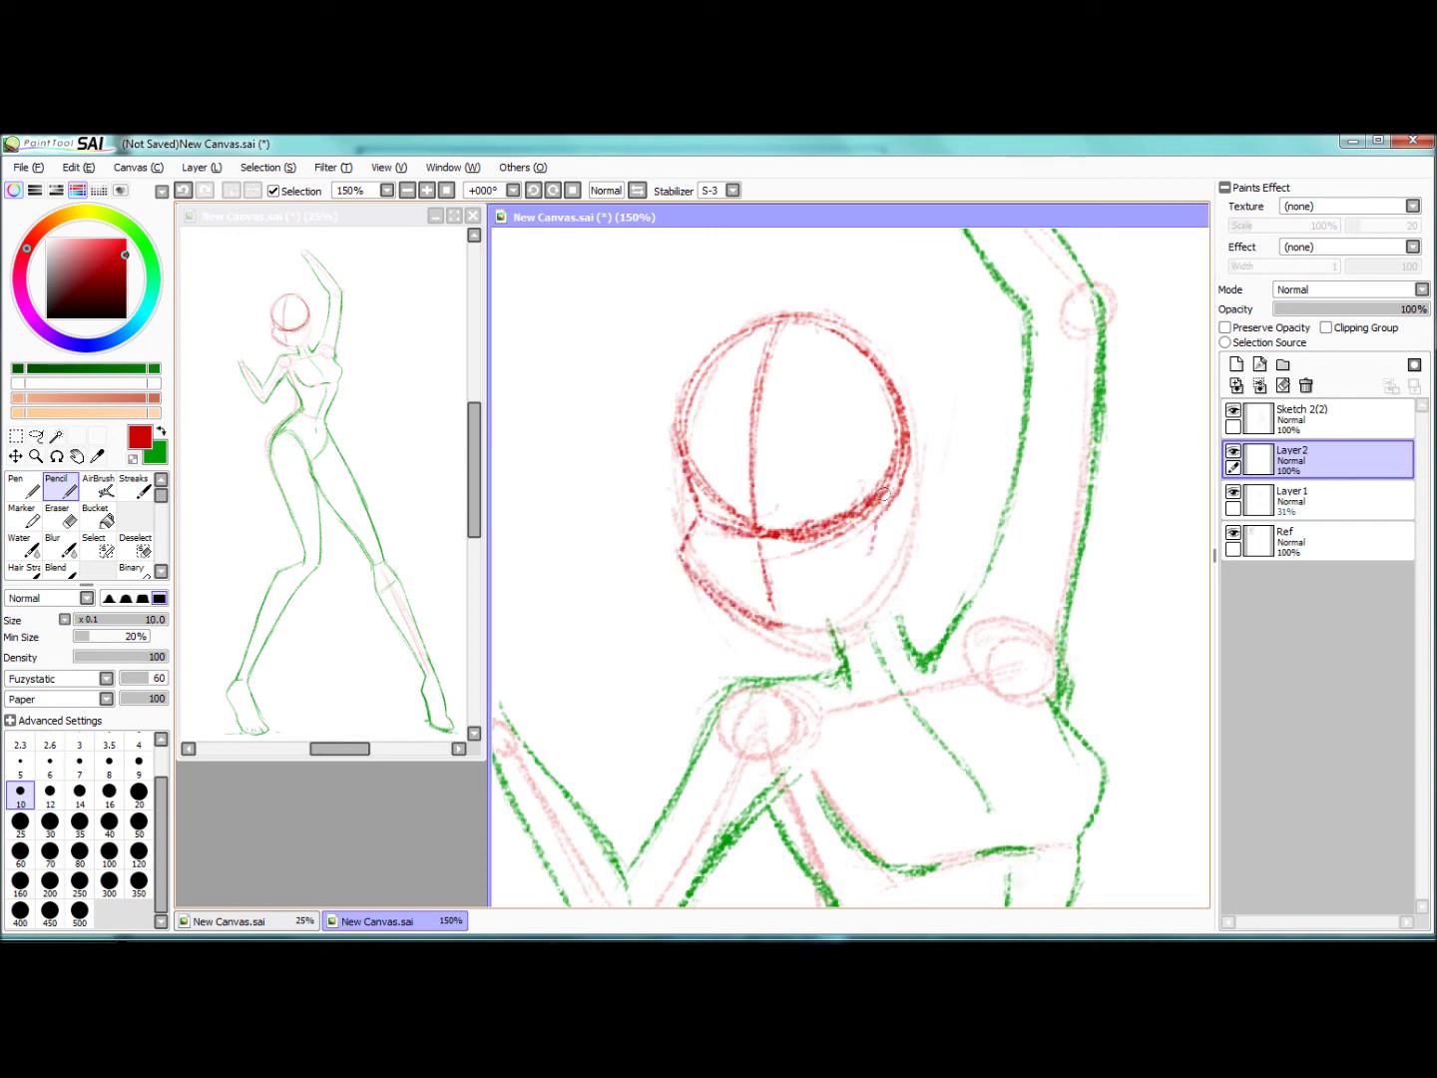
# Step: Complete the red jaw down to the chin and tidy the cheek and jaw strokes with the size 25 eraser
pyautogui.scroll(-2, 719, 520)
pyautogui.scroll(3, 719, 520)
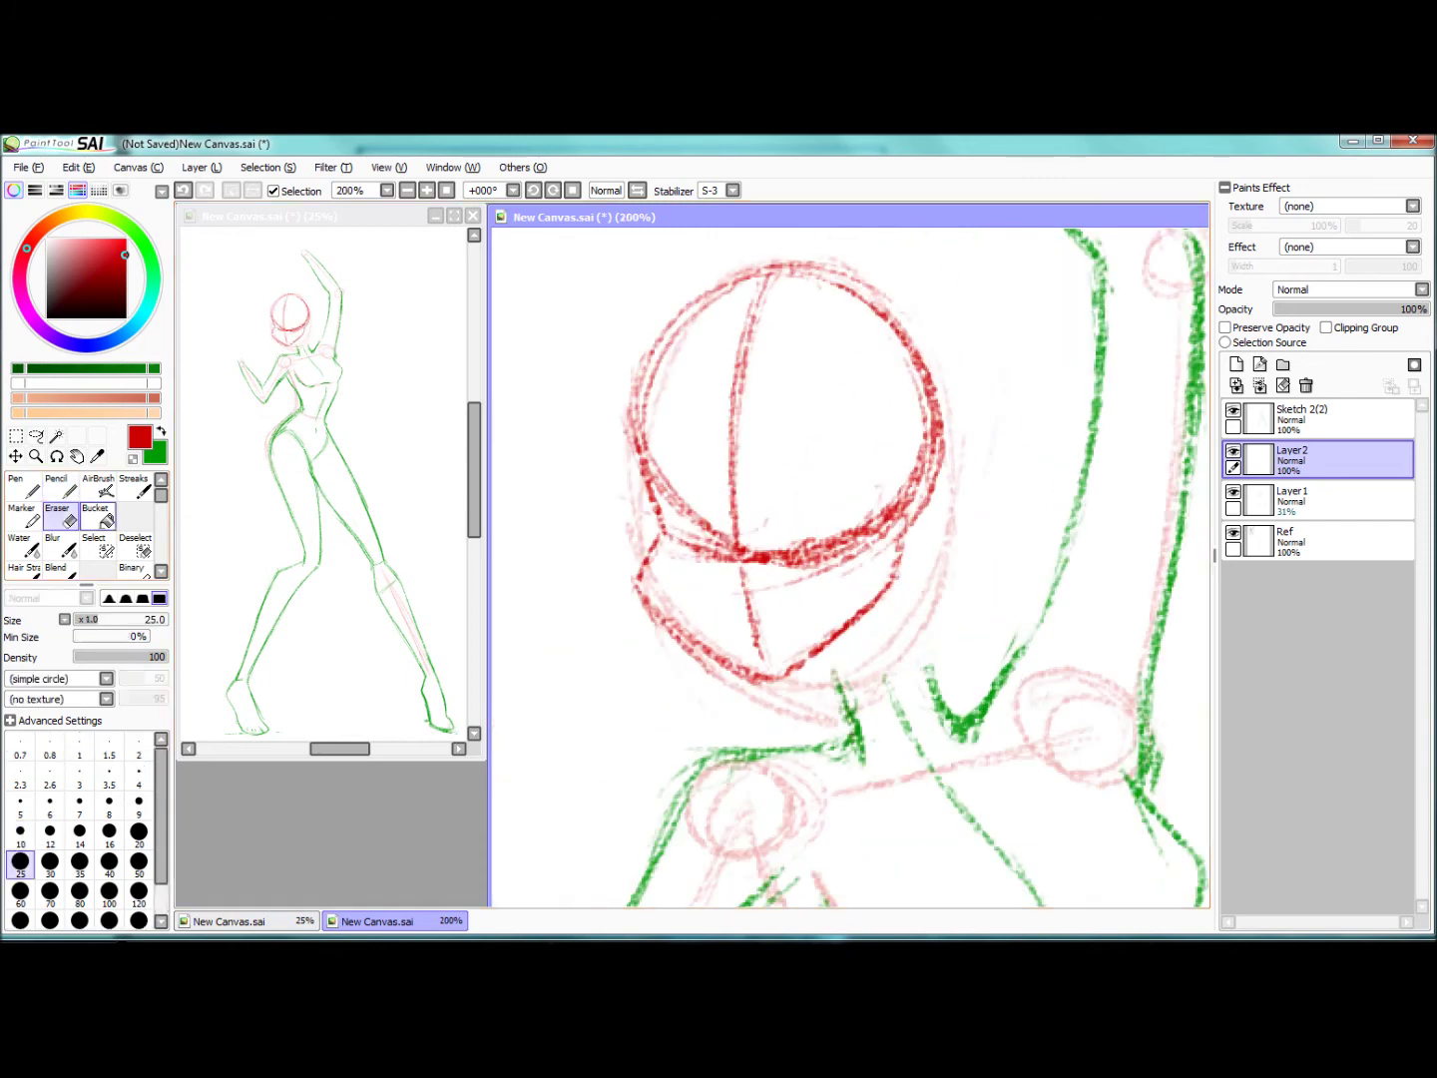
pyautogui.moveTo(635, 383)
pyautogui.mouseDown()
pyautogui.moveTo(634, 444)
pyautogui.moveTo(665, 528)
pyautogui.moveTo(651, 580)
pyautogui.moveTo(646, 564)
pyautogui.moveTo(754, 678)
pyautogui.mouseUp()
pyautogui.press('e')
pyautogui.moveTo(644, 596); pyautogui.dragTo(728, 687)
pyautogui.scroll(-2, 705, 653)
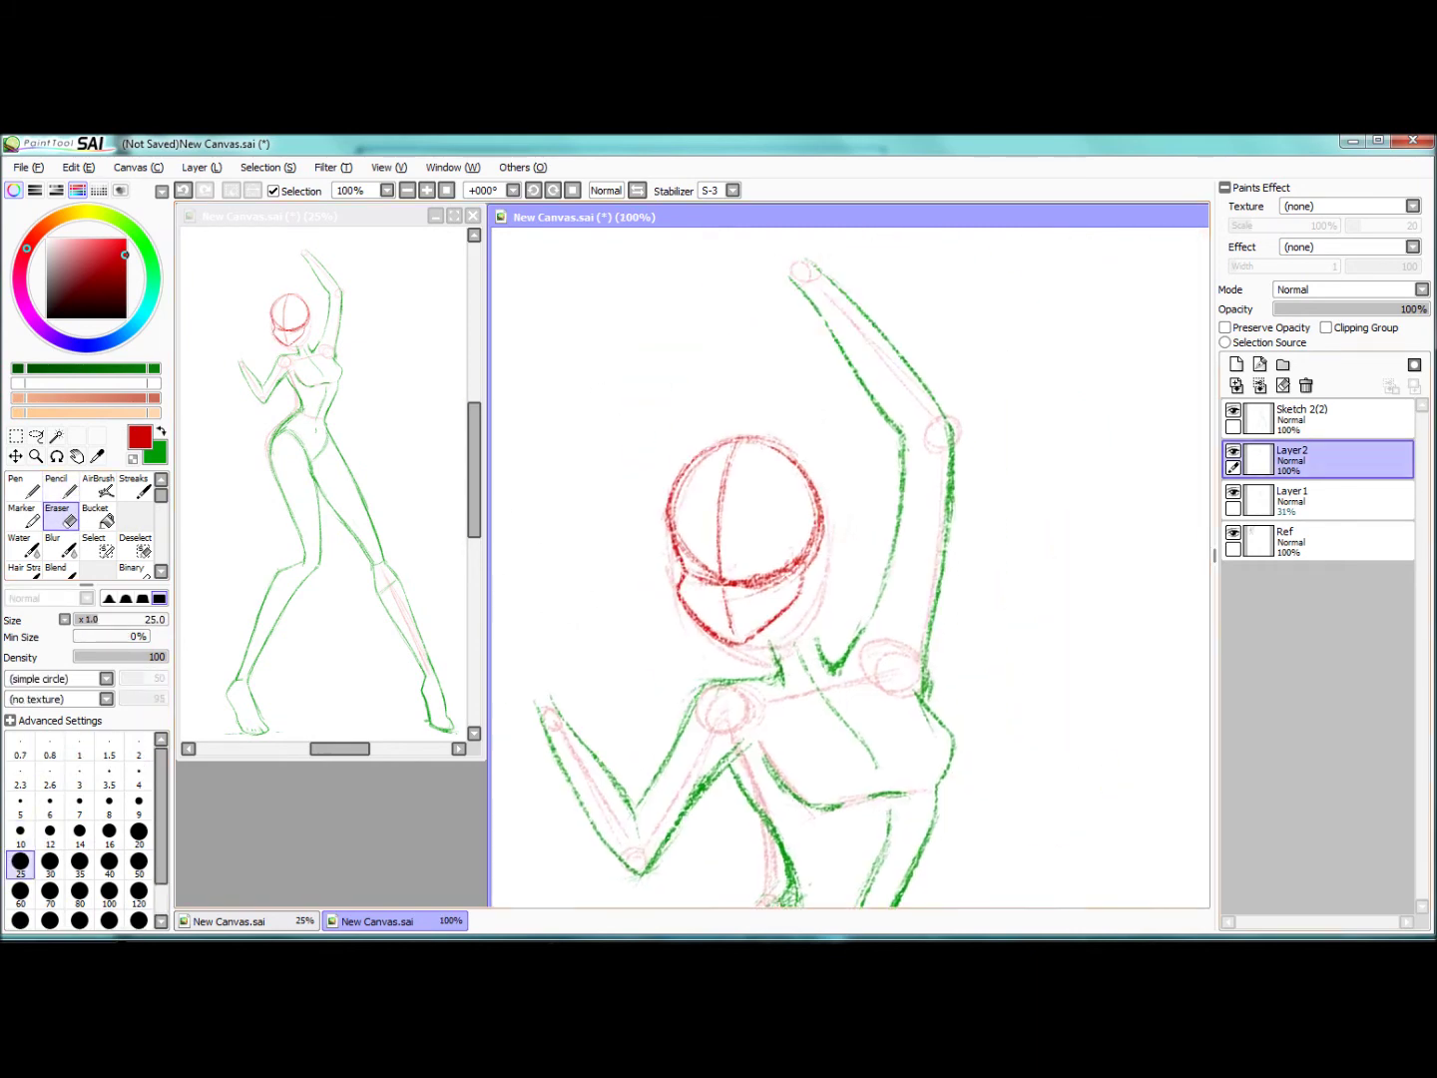
# Step: Transform the red head on Layer2 by enlarging it, tilting it slightly counterclockwise and lowering it towards the neck
pyautogui.hotkey('ctrl', 't')
pyautogui.moveTo(743, 543); pyautogui.dragTo(768, 559)
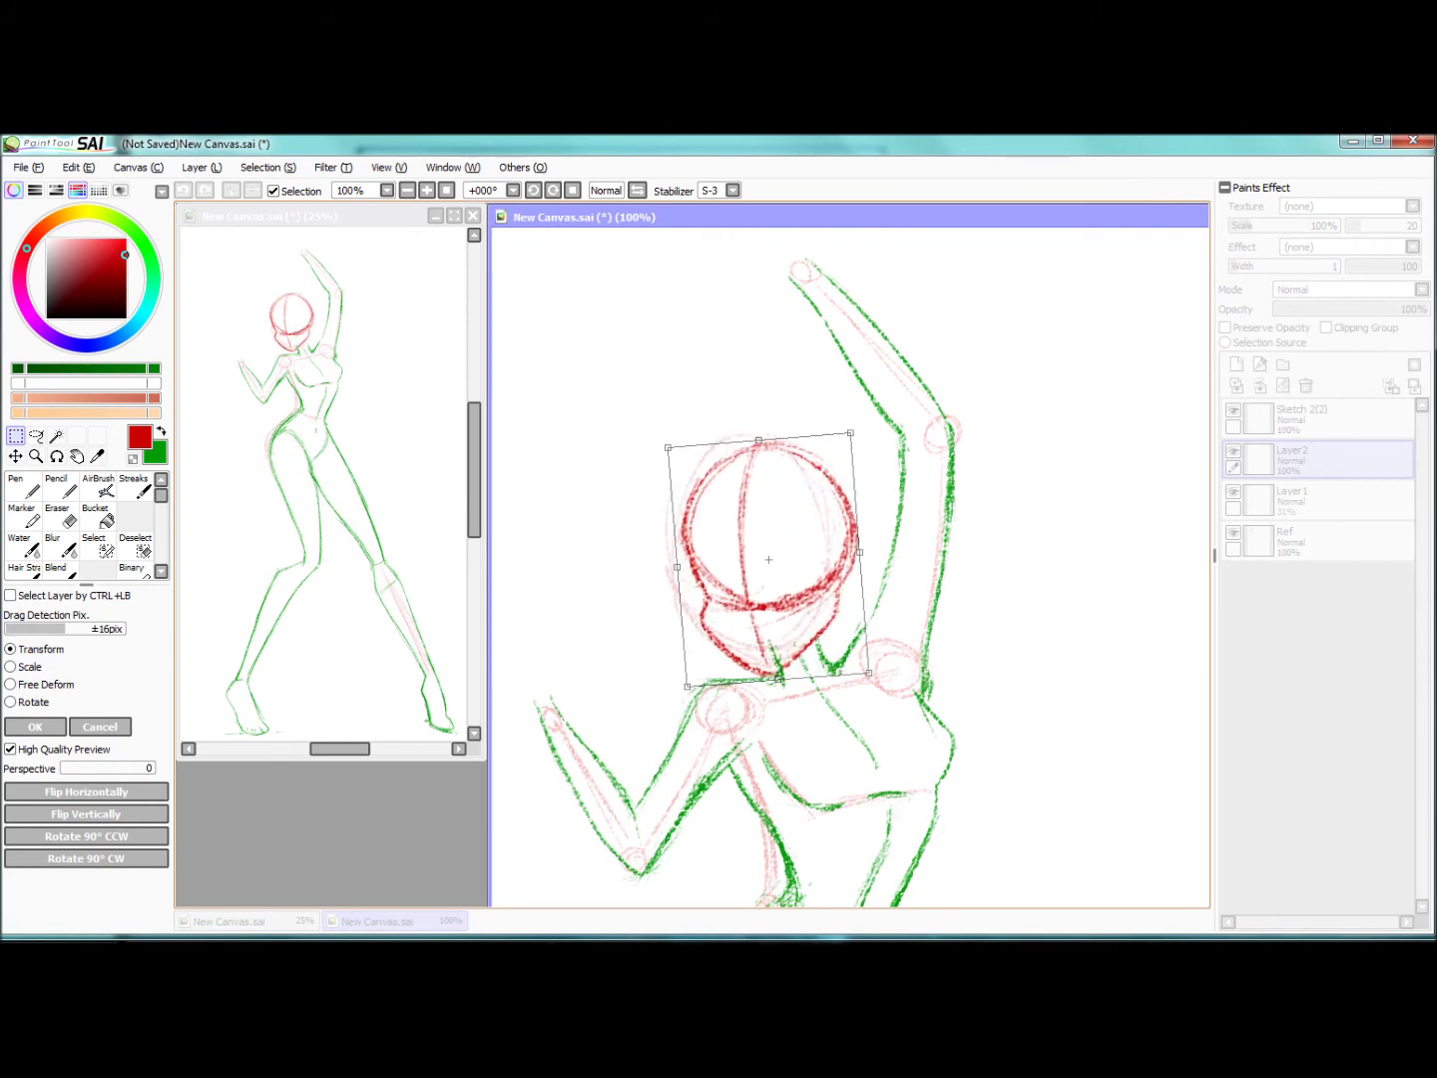
pyautogui.press('Return')
pyautogui.scroll(-3, 768, 558)
pyautogui.scroll(1, 768, 559)
# Step: Enlarge the red head a second time, tilt it further counterclockwise and seat its chin over the neck
pyautogui.hotkey('ctrl', 't')
pyautogui.scroll(-2, 749, 558)
pyautogui.moveTo(750, 553); pyautogui.dragTo(709, 372)
pyautogui.moveTo(828, 429); pyautogui.dragTo(826, 417)
pyautogui.moveTo(700, 373); pyautogui.dragTo(826, 436)
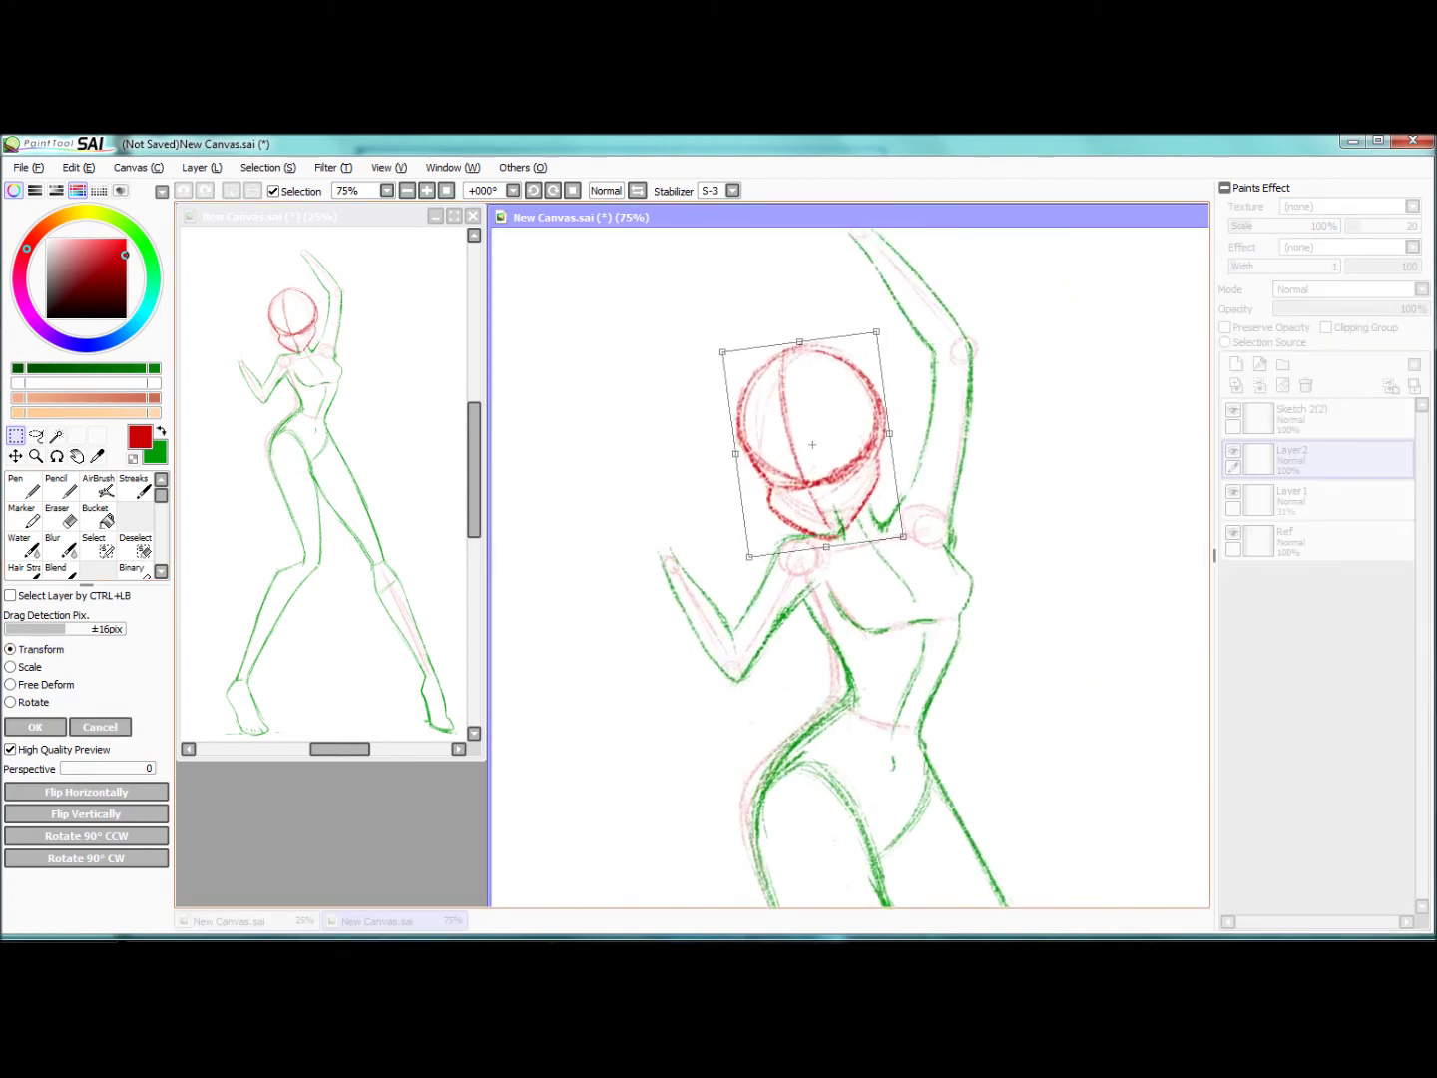
pyautogui.press('Return')
pyautogui.scroll(3, 852, 516)
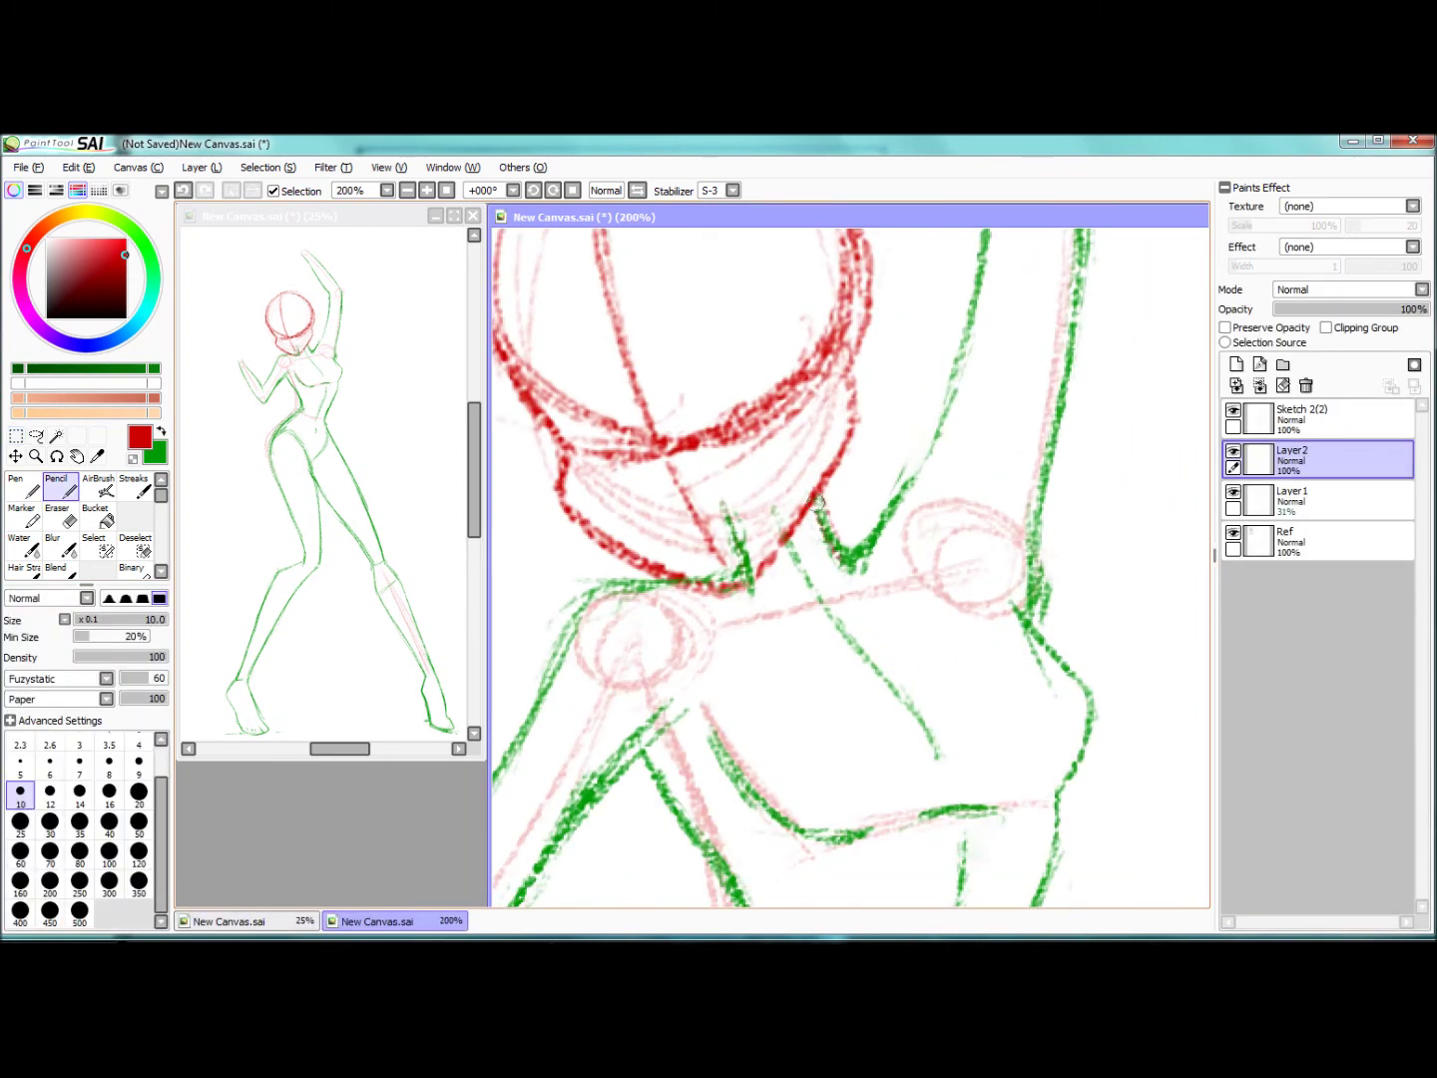
# Step: Erase the green neck line overlapping the chin on Sketch 2(2) with the size 25 eraser
pyautogui.click(1297, 417)
pyautogui.press('x')
pyautogui.press('e')
pyautogui.moveTo(740, 515)
pyautogui.mouseDown()
pyautogui.moveTo(729, 558)
pyautogui.moveTo(689, 588)
pyautogui.mouseUp()
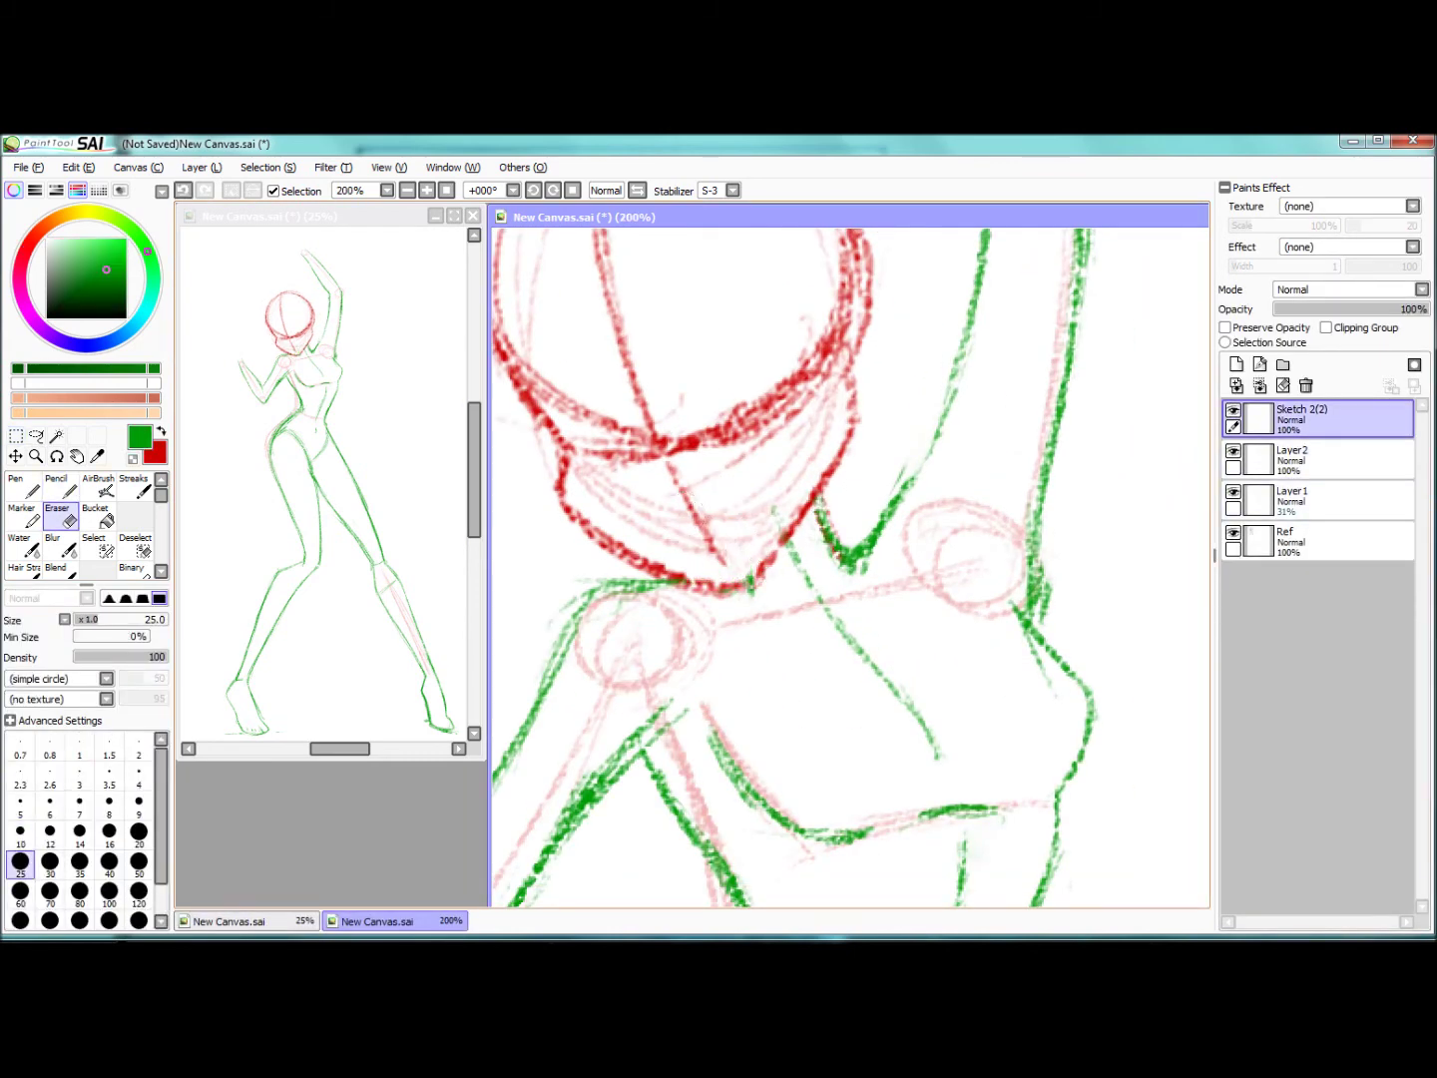
pyautogui.scroll(-3, 718, 558)
pyautogui.scroll(2, 736, 485)
# Step: Redraw the short green neck line between chin and shoulder on Sketch 2(2) with the size 10 pencil
pyautogui.click(1298, 457)
pyautogui.click(14, 455)
pyautogui.click(1298, 418)
pyautogui.press('n')
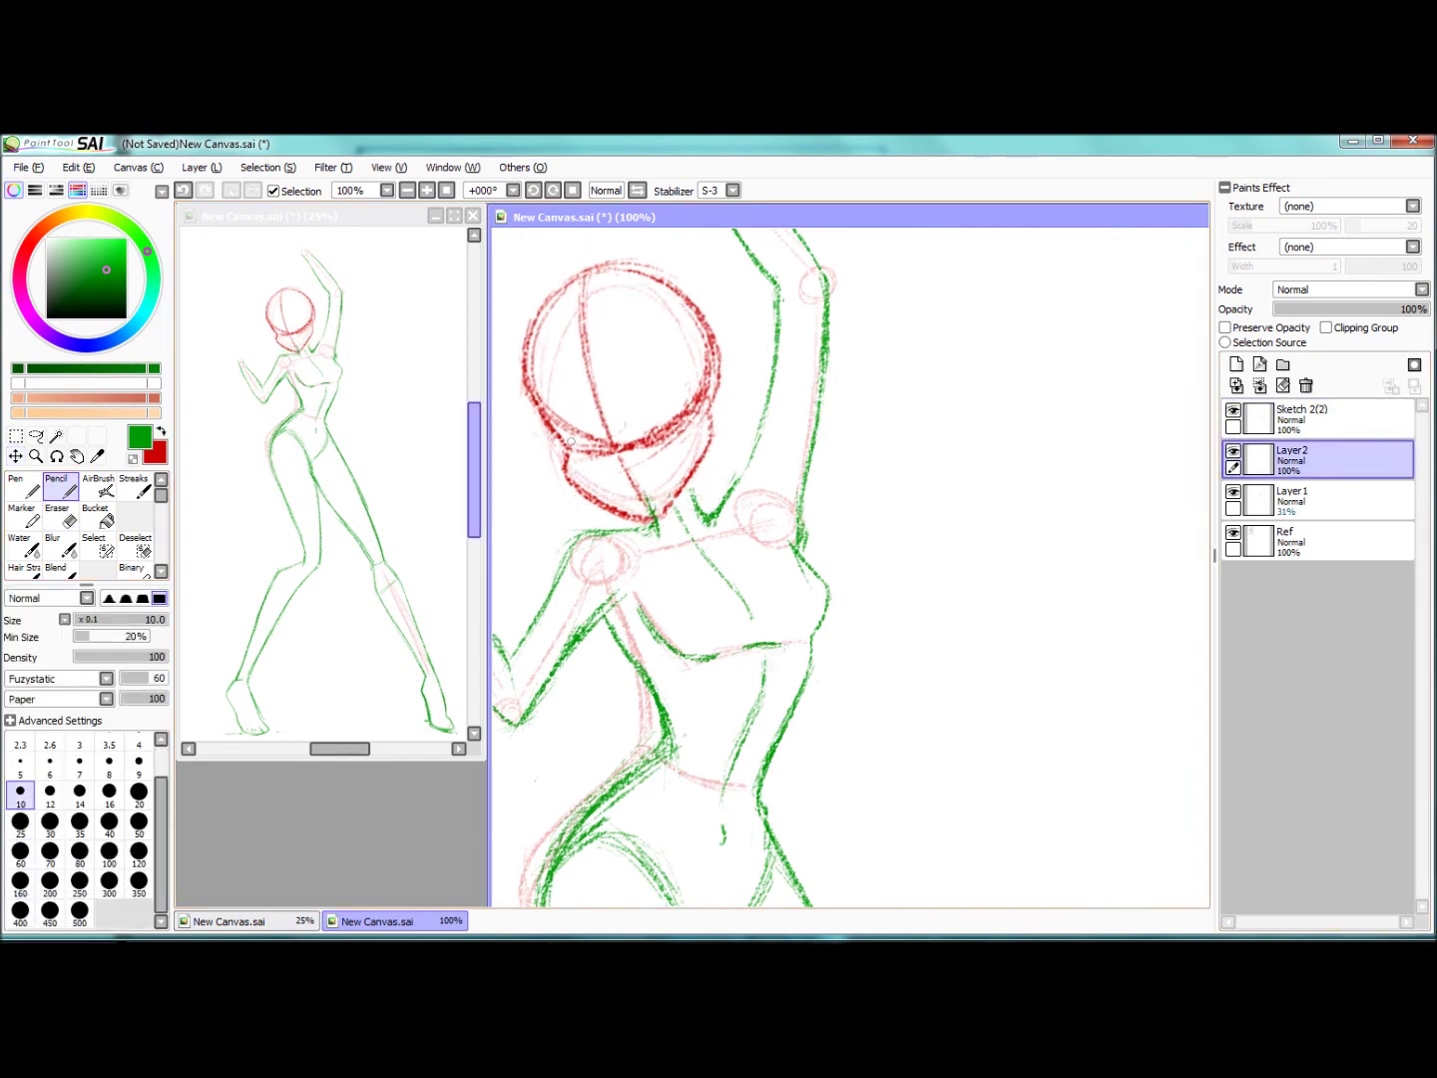
pyautogui.moveTo(661, 509); pyautogui.dragTo(639, 531)
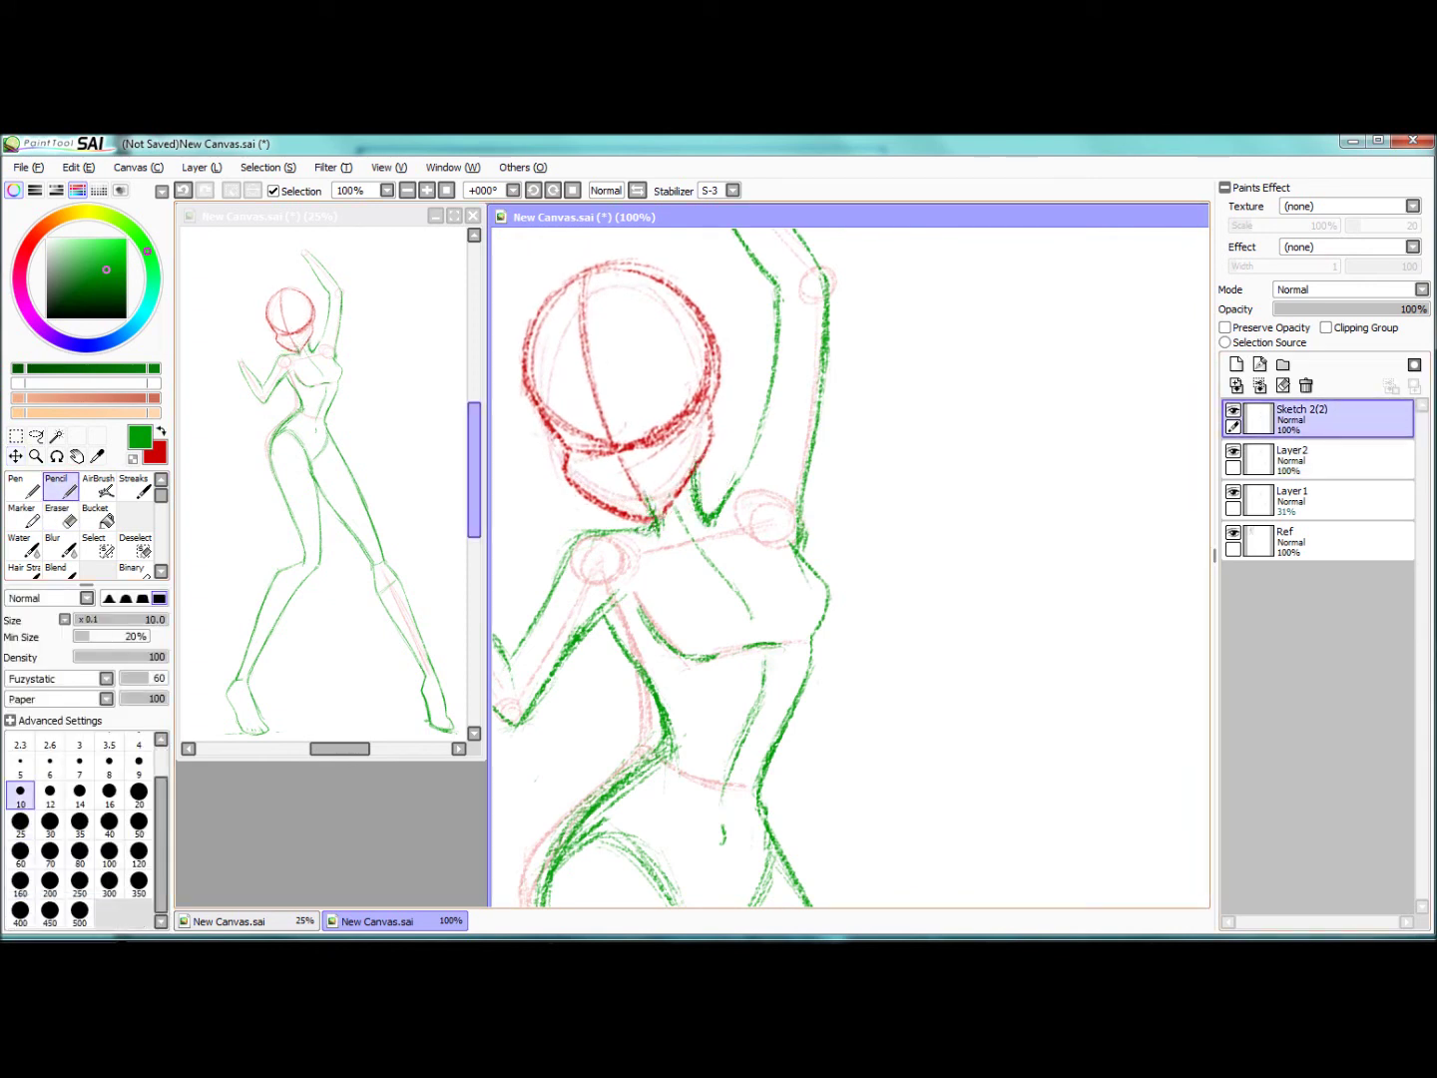
pyautogui.scroll(2, 848, 568)
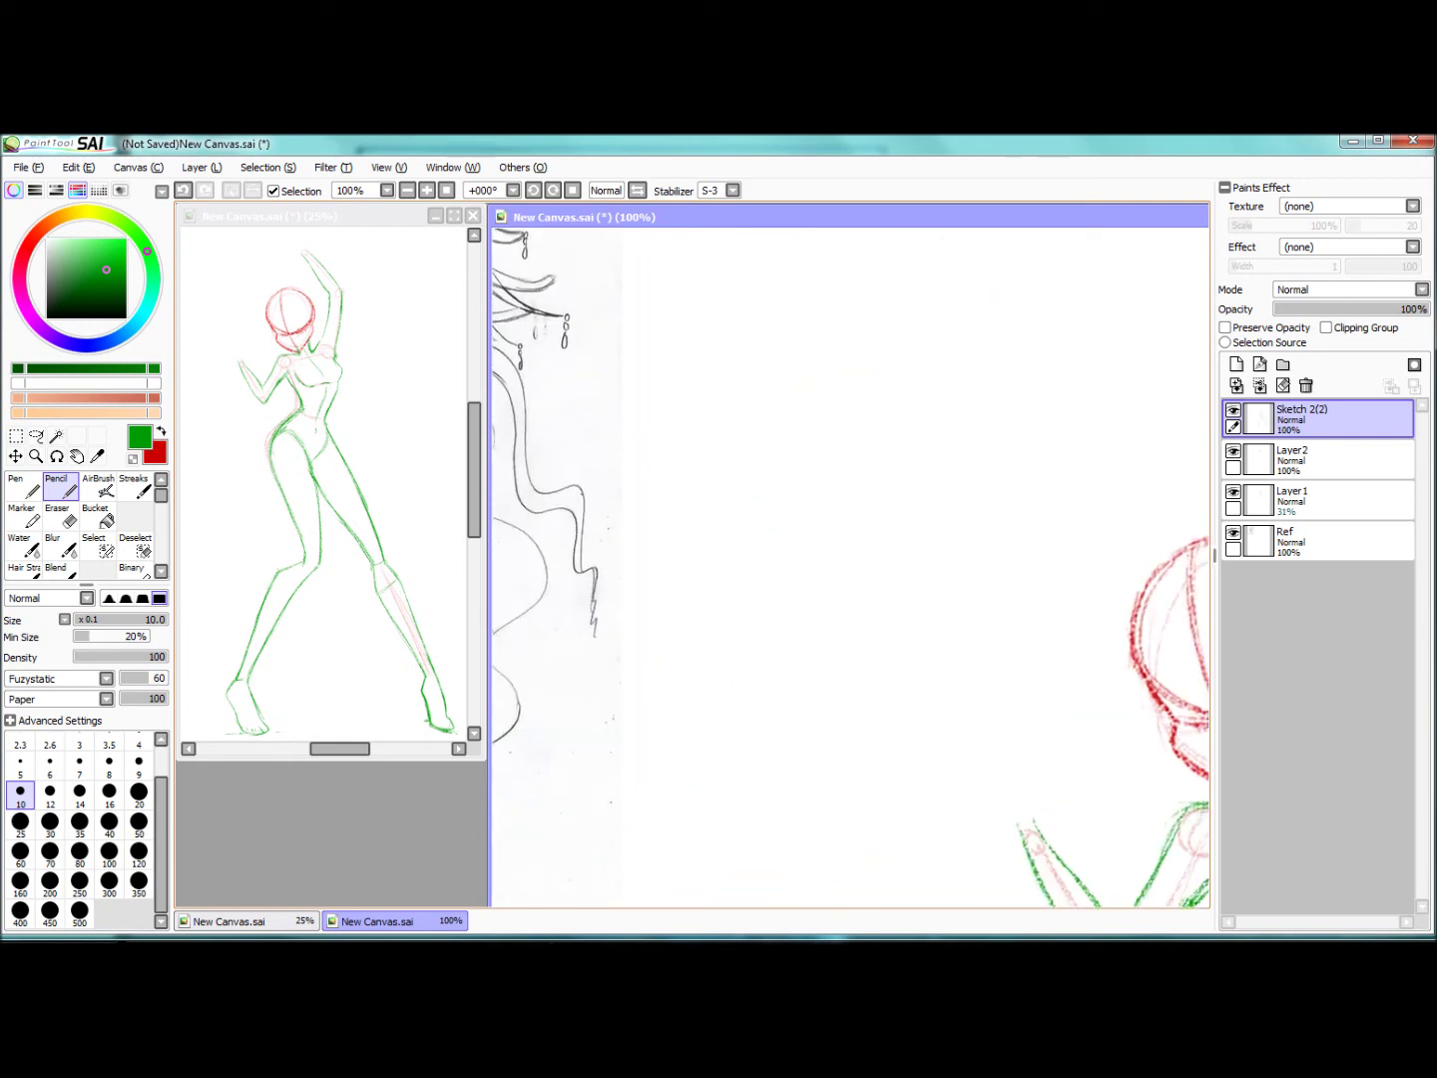
# Step: Nudge the red head on Layer2 slightly lower with a transform and return to the Sketch 2(2) layer
pyautogui.click(1297, 459)
pyautogui.hotkey('ctrl', 't')
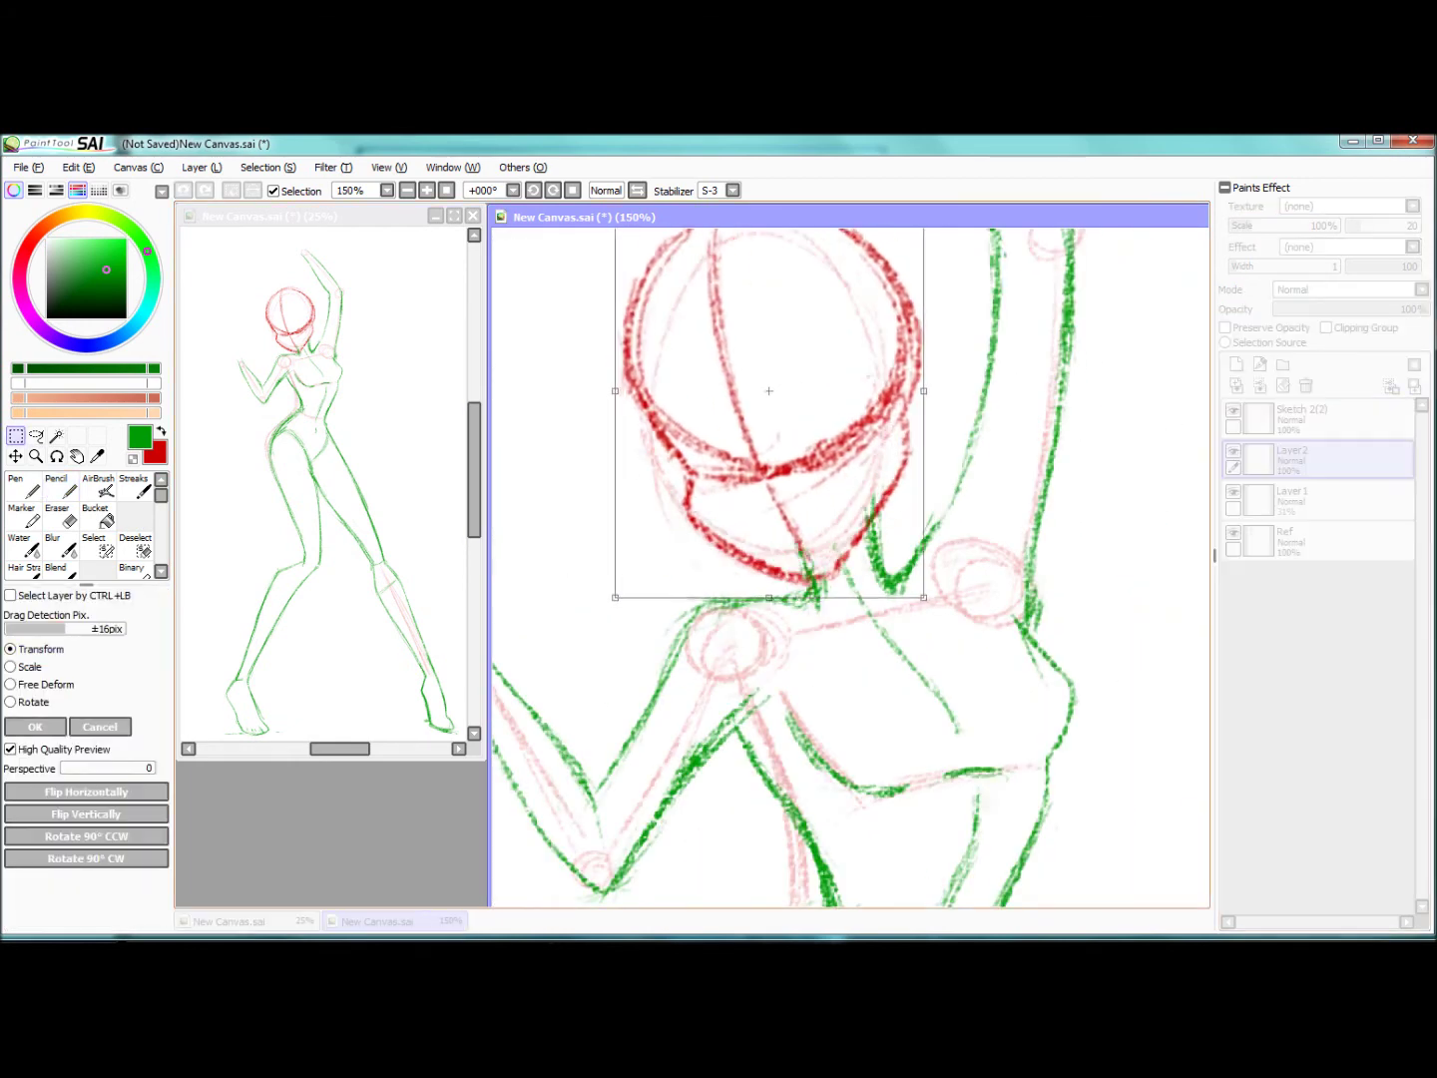
pyautogui.moveTo(761, 433); pyautogui.dragTo(757, 534)
pyautogui.press('Return')
pyautogui.click(1298, 418)
pyautogui.scroll(-2, 849, 567)
pyautogui.scroll(-5, 848, 568)
# Step: Clean up the green lines where the bent upper arm meets the torso using the size 25 eraser and pencil
pyautogui.press('e')
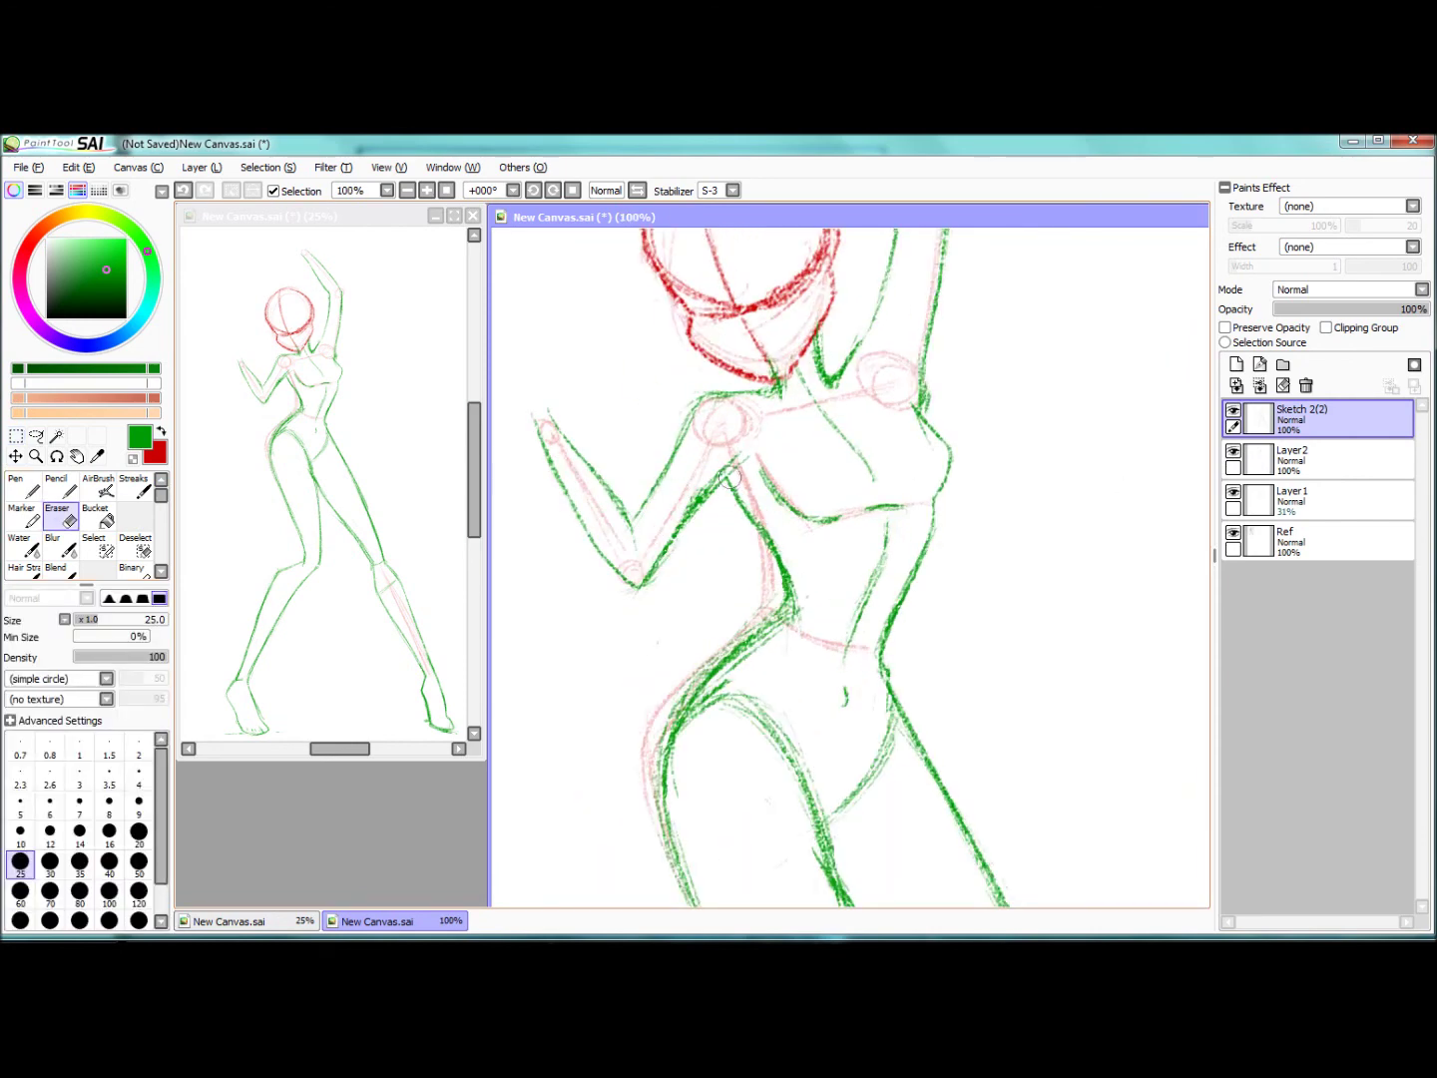
pyautogui.press('n')
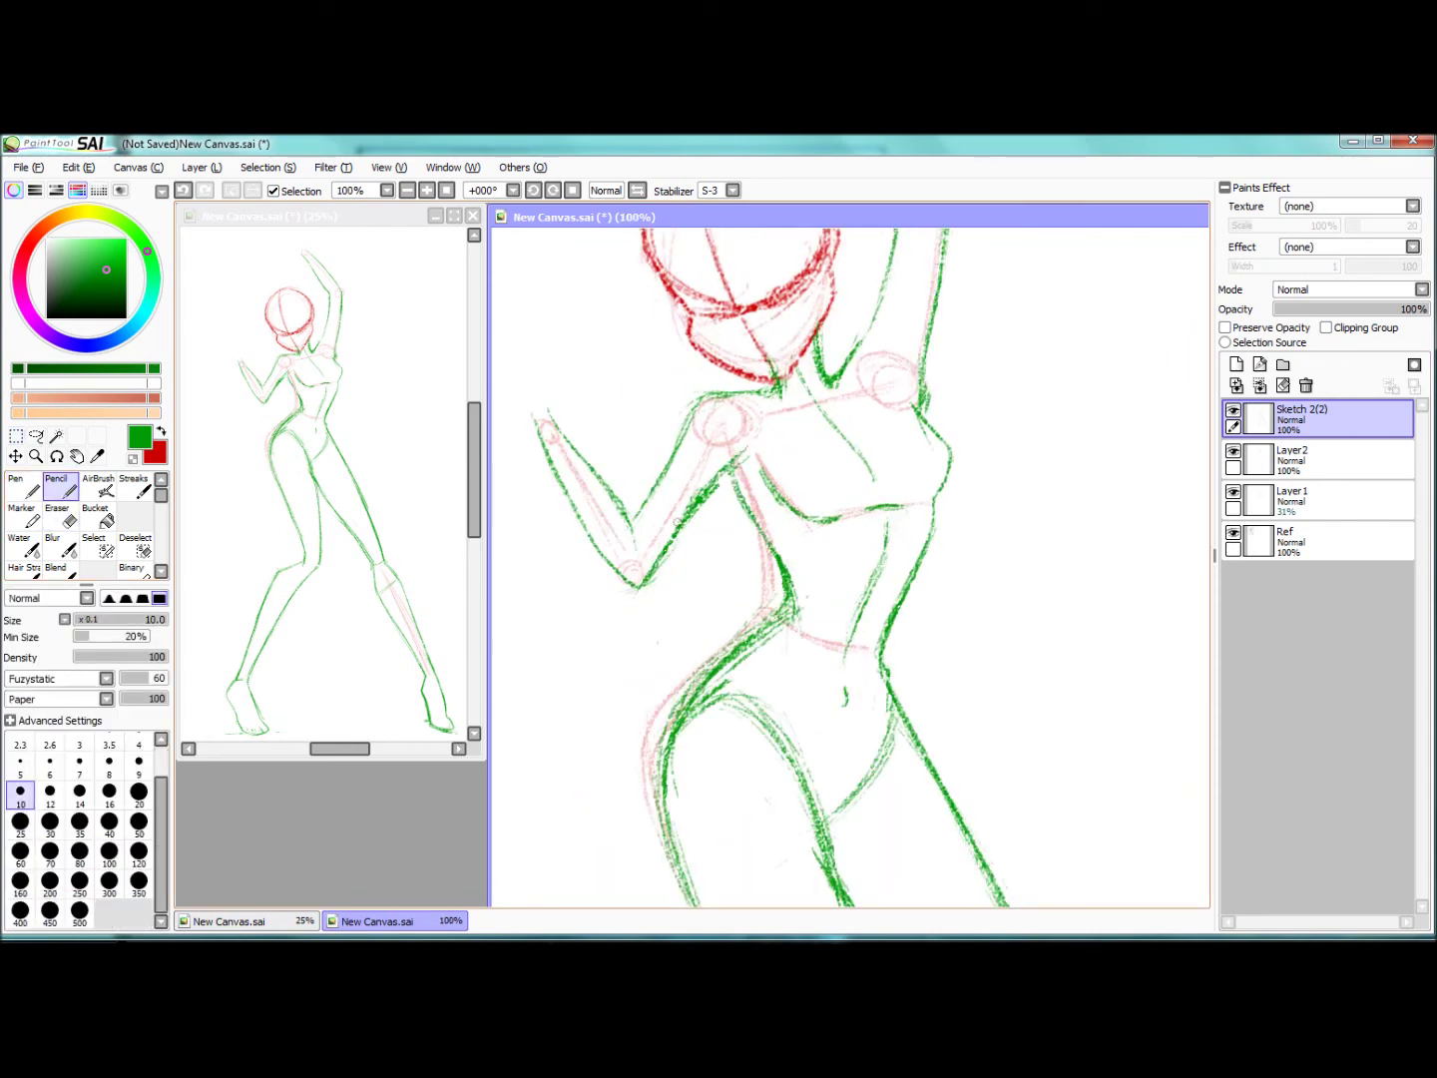
pyautogui.scroll(3, 541, 894)
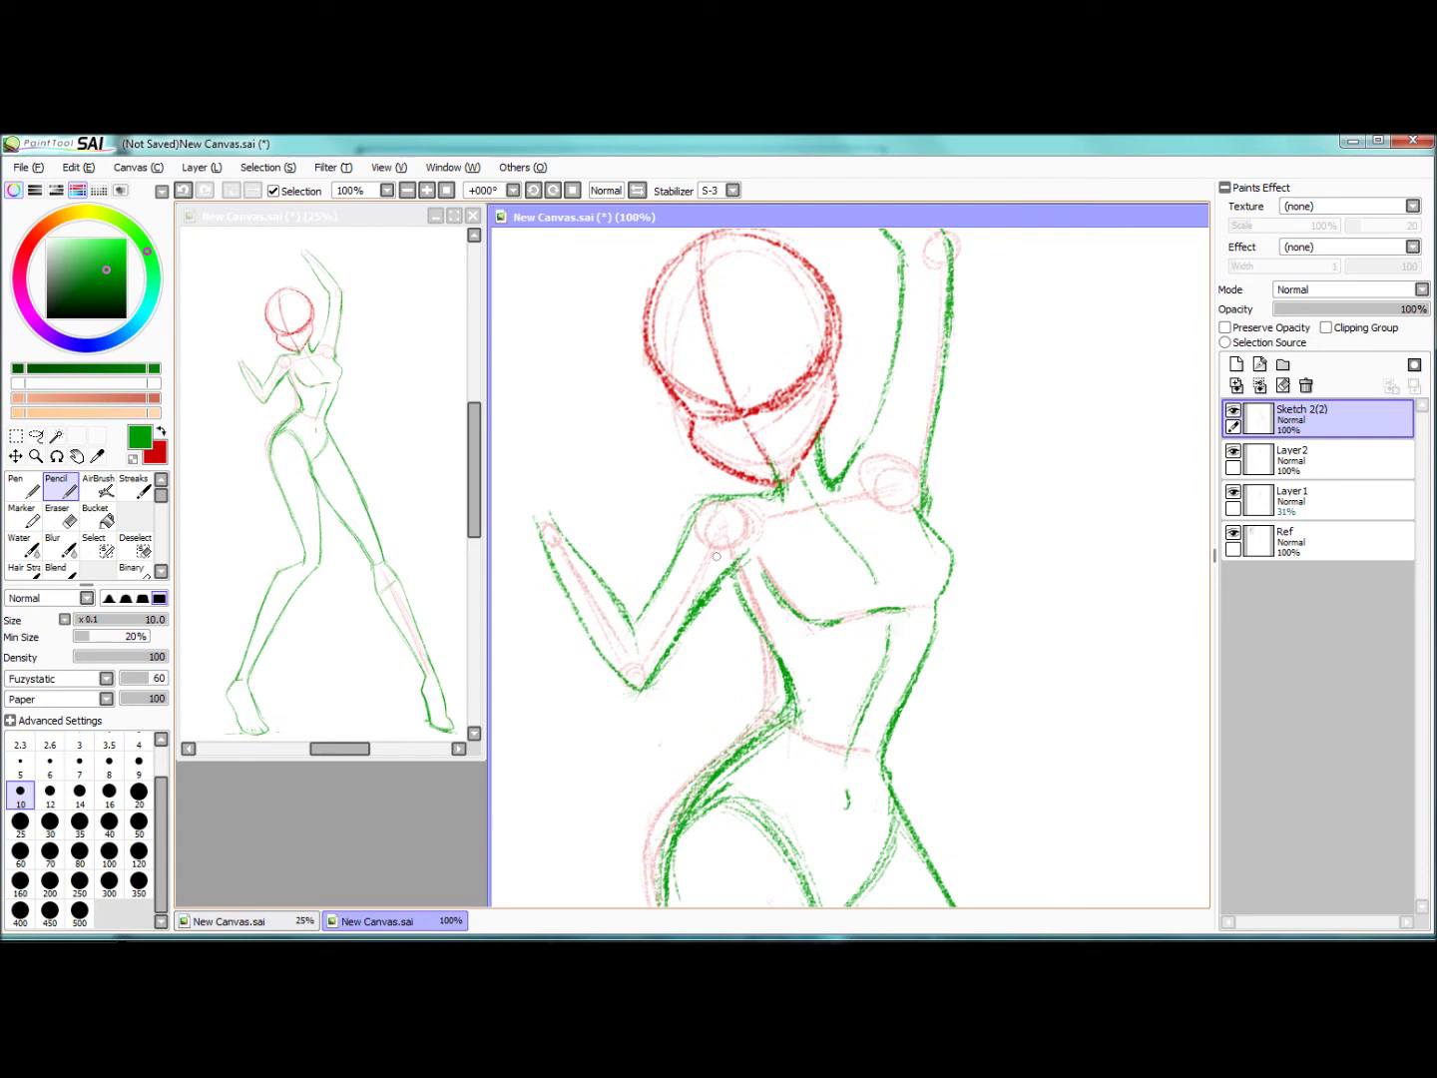
pyautogui.scroll(-3, 717, 556)
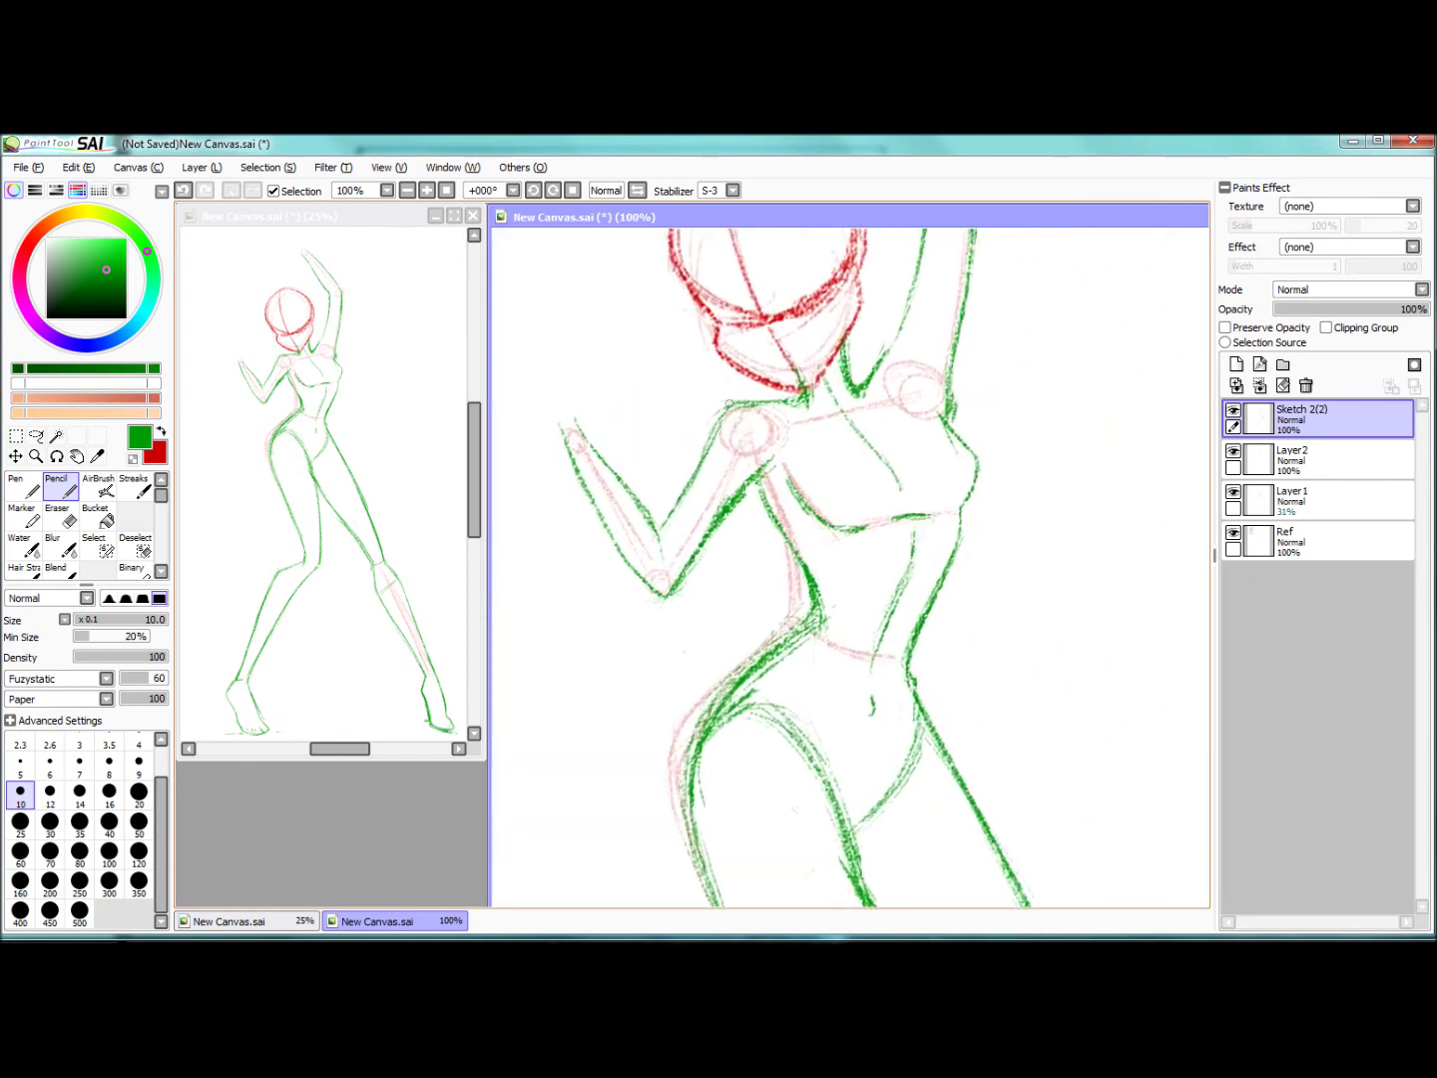
# Step: Slim the waist by redrawing both torso side contours further inward and erasing the leftover thick strokes
pyautogui.press('e')
pyautogui.moveTo(794, 504); pyautogui.dragTo(818, 605)
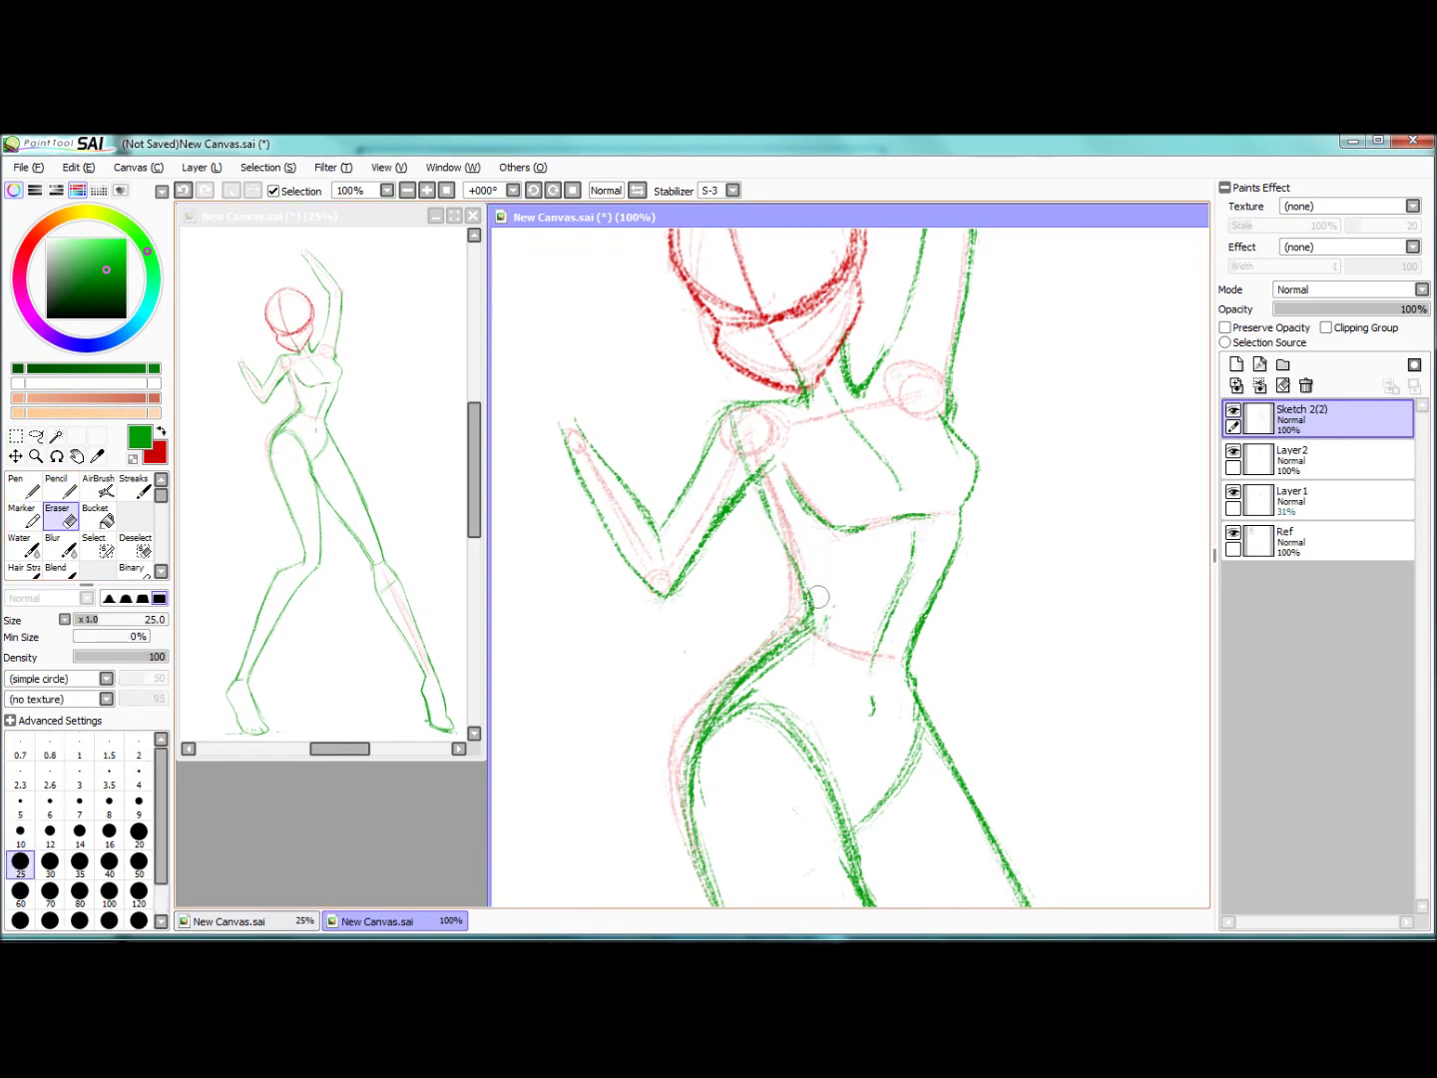
pyautogui.press('n')
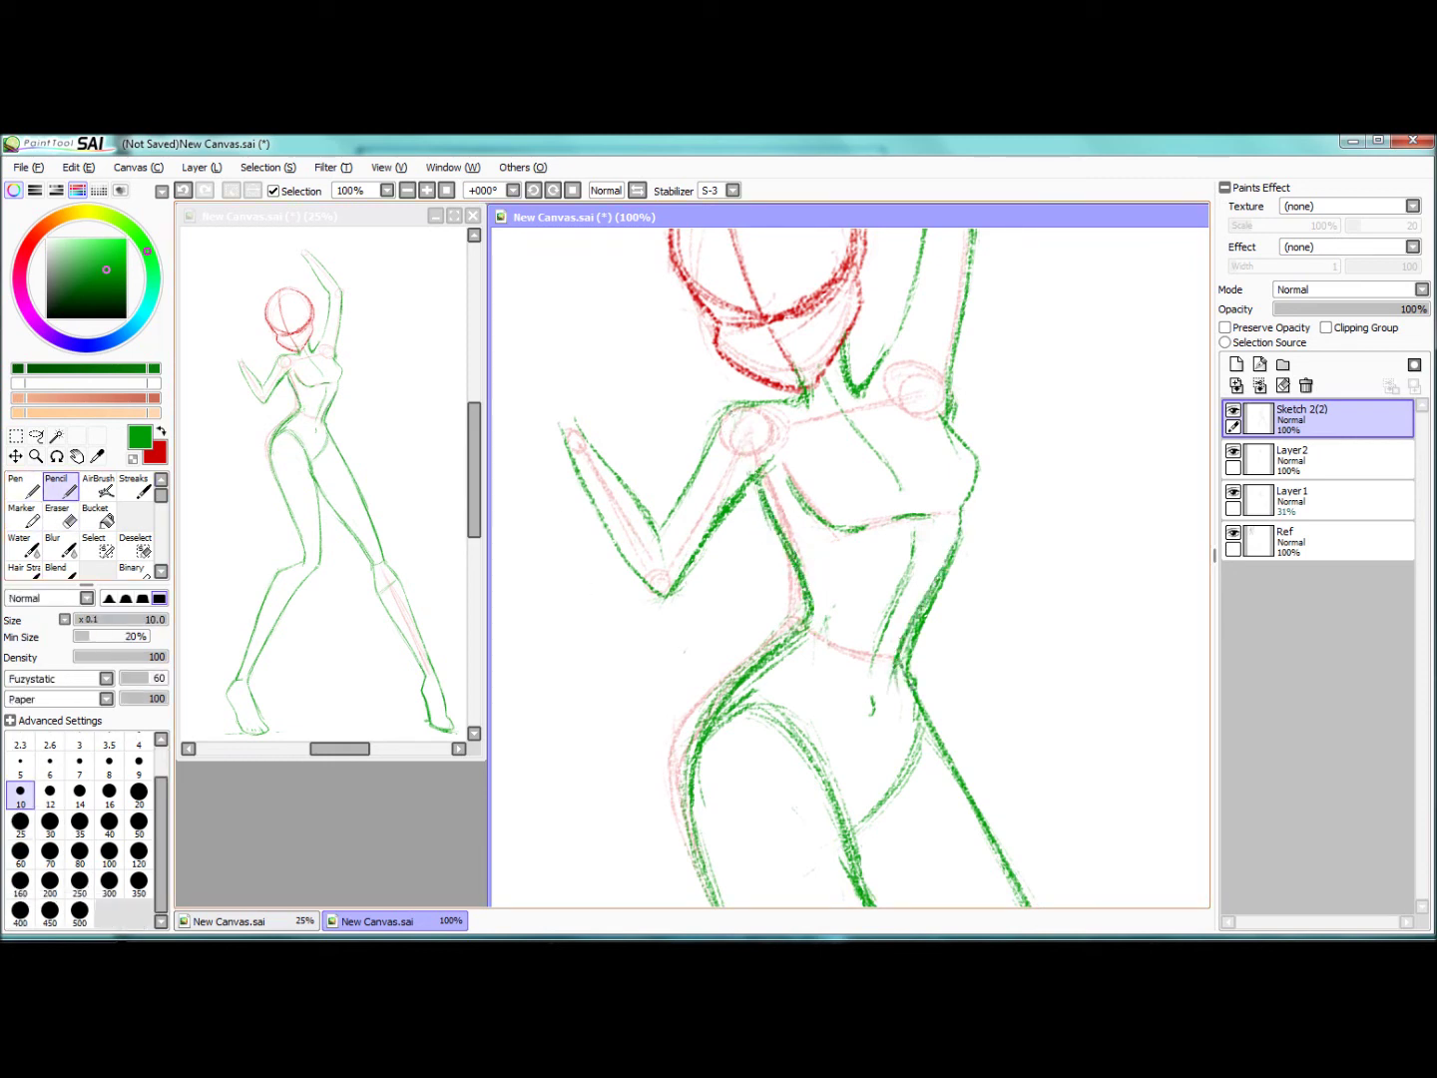
pyautogui.press('e')
pyautogui.moveTo(916, 633); pyautogui.dragTo(957, 559)
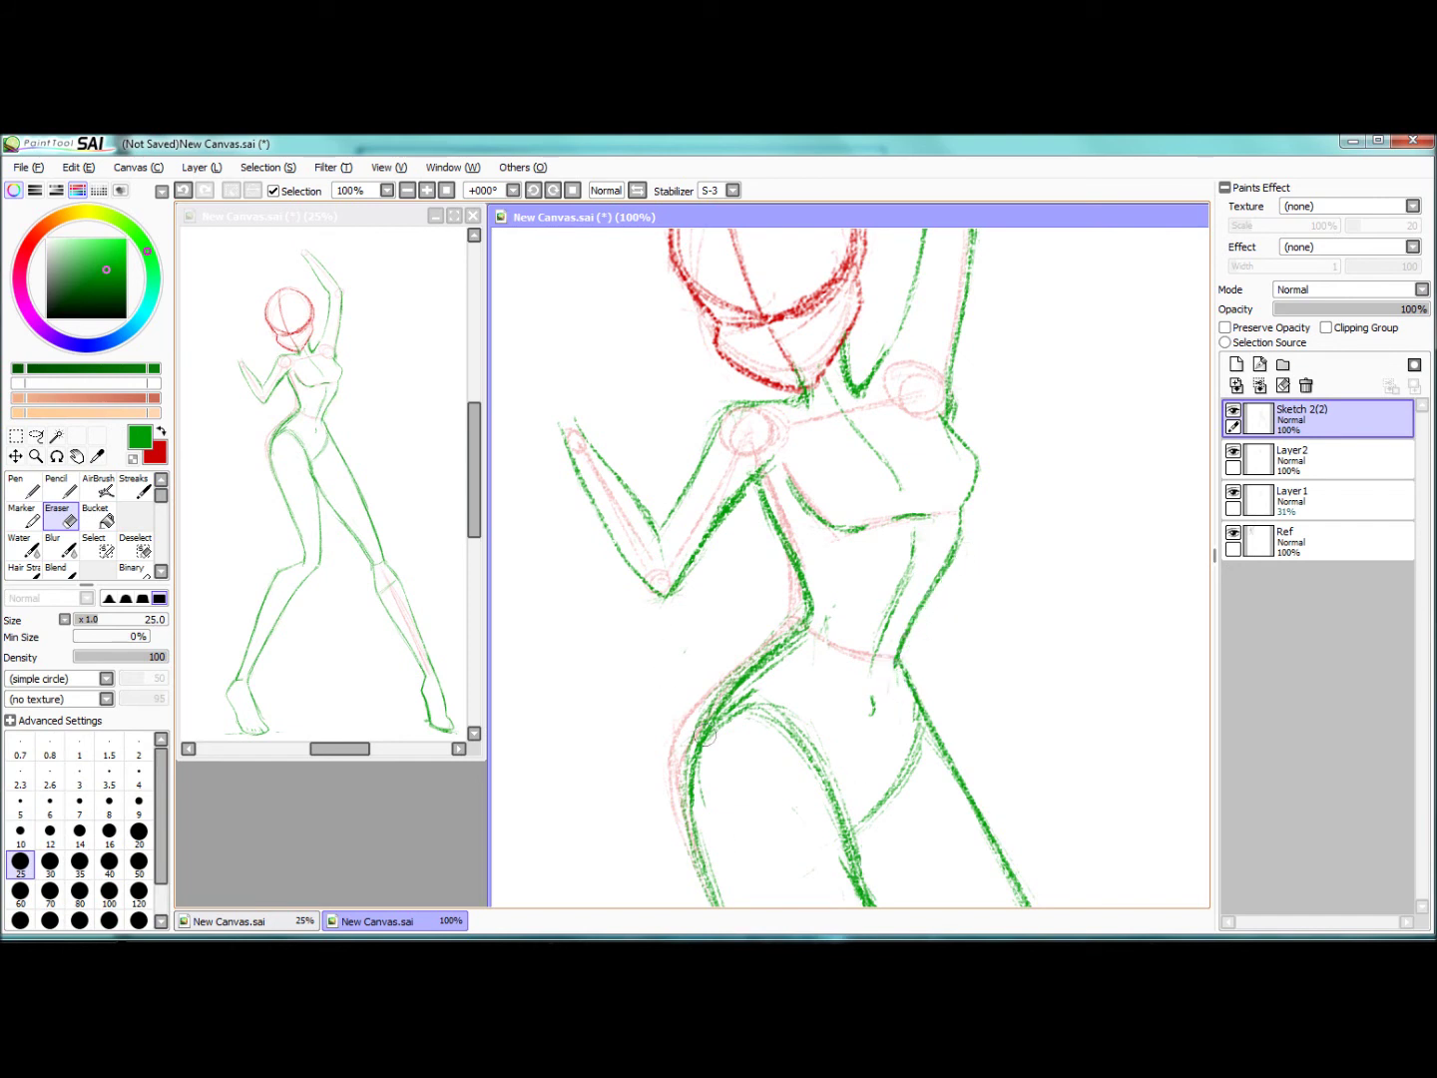
# Step: Select the chest contour beneath the raised arm with a size 80 selection brush, move it inward, and rejoin it to the waist
pyautogui.press('s')
pyautogui.moveTo(920, 419); pyautogui.dragTo(962, 511)
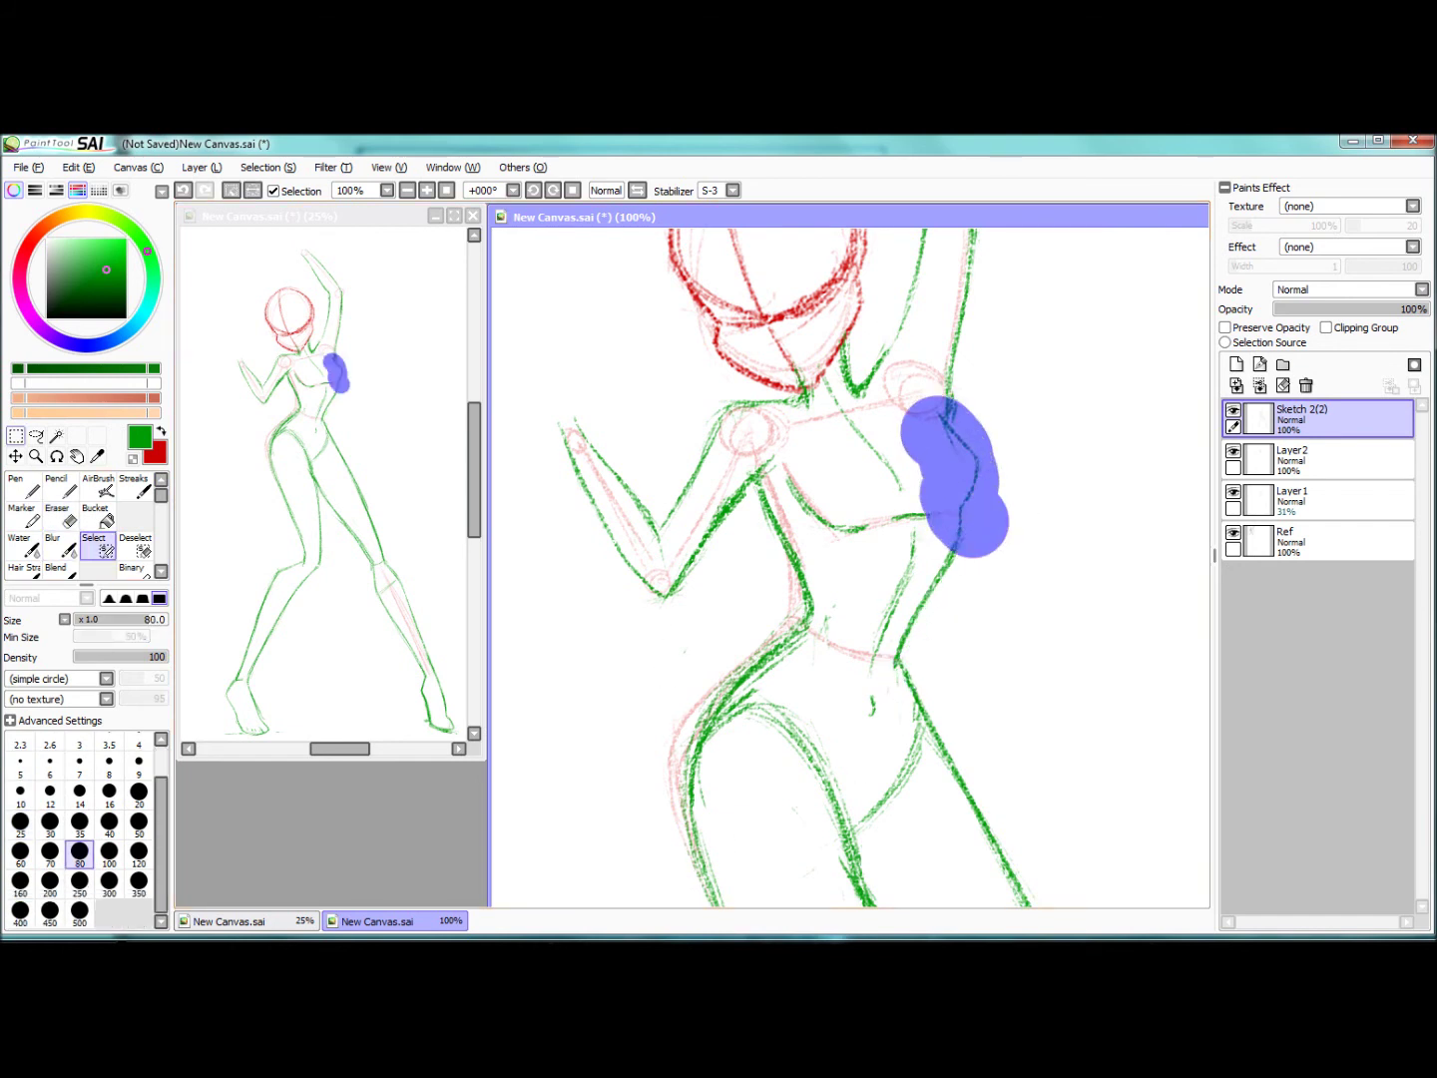
pyautogui.hotkey('ctrl', 't')
pyautogui.press('n')
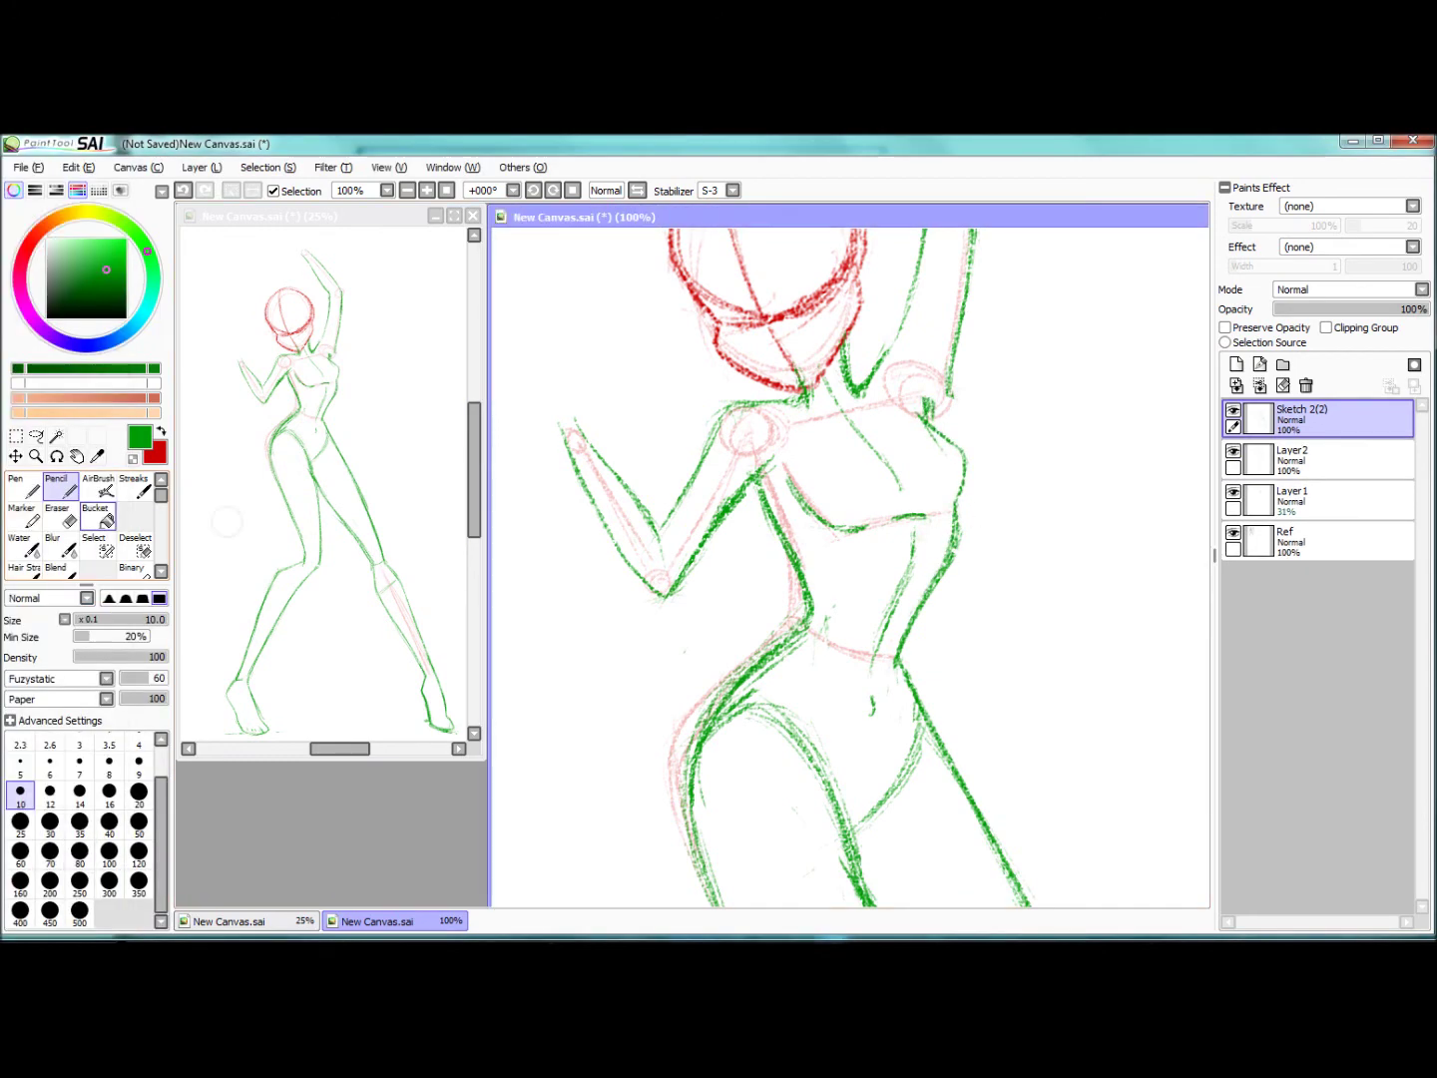
# Step: Erase the stray green strokes along the raised arm's outer contour down to the armpit
pyautogui.press('e')
pyautogui.moveTo(992, 264); pyautogui.dragTo(928, 408)
pyautogui.press('n')
pyautogui.moveTo(600, 436); pyautogui.dragTo(555, 597)
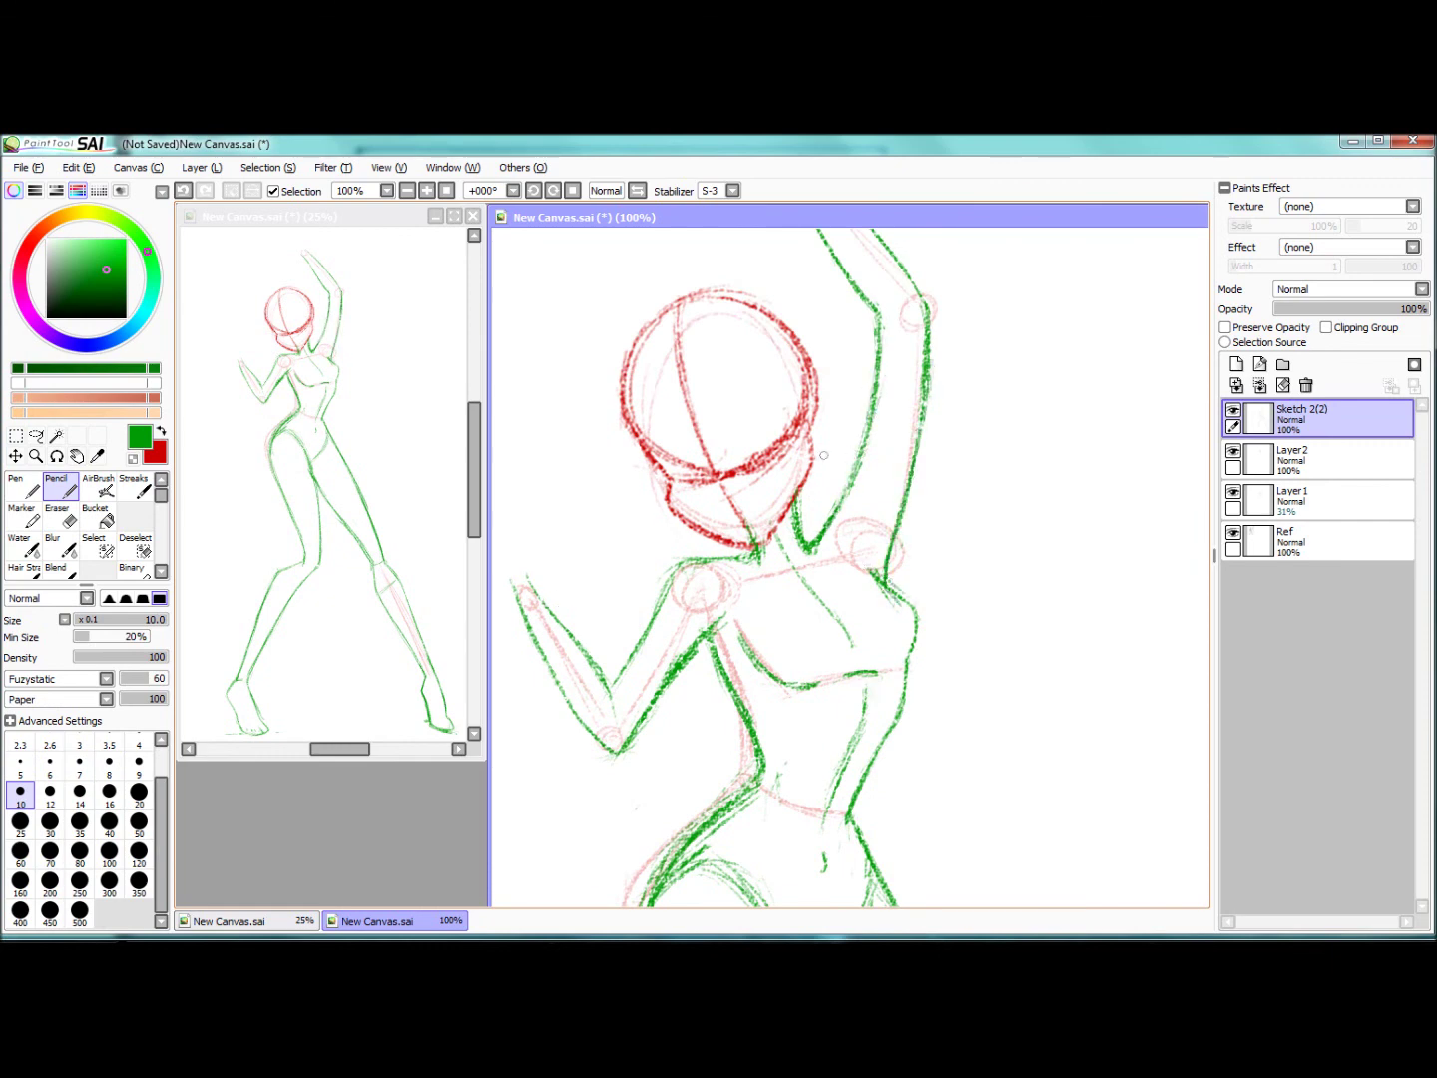
# Step: Sketch the raised arm's hand in red on Layer1, with palm, thumb and spread fingers extending from the wrist
pyautogui.click(1298, 459)
pyautogui.press('x')
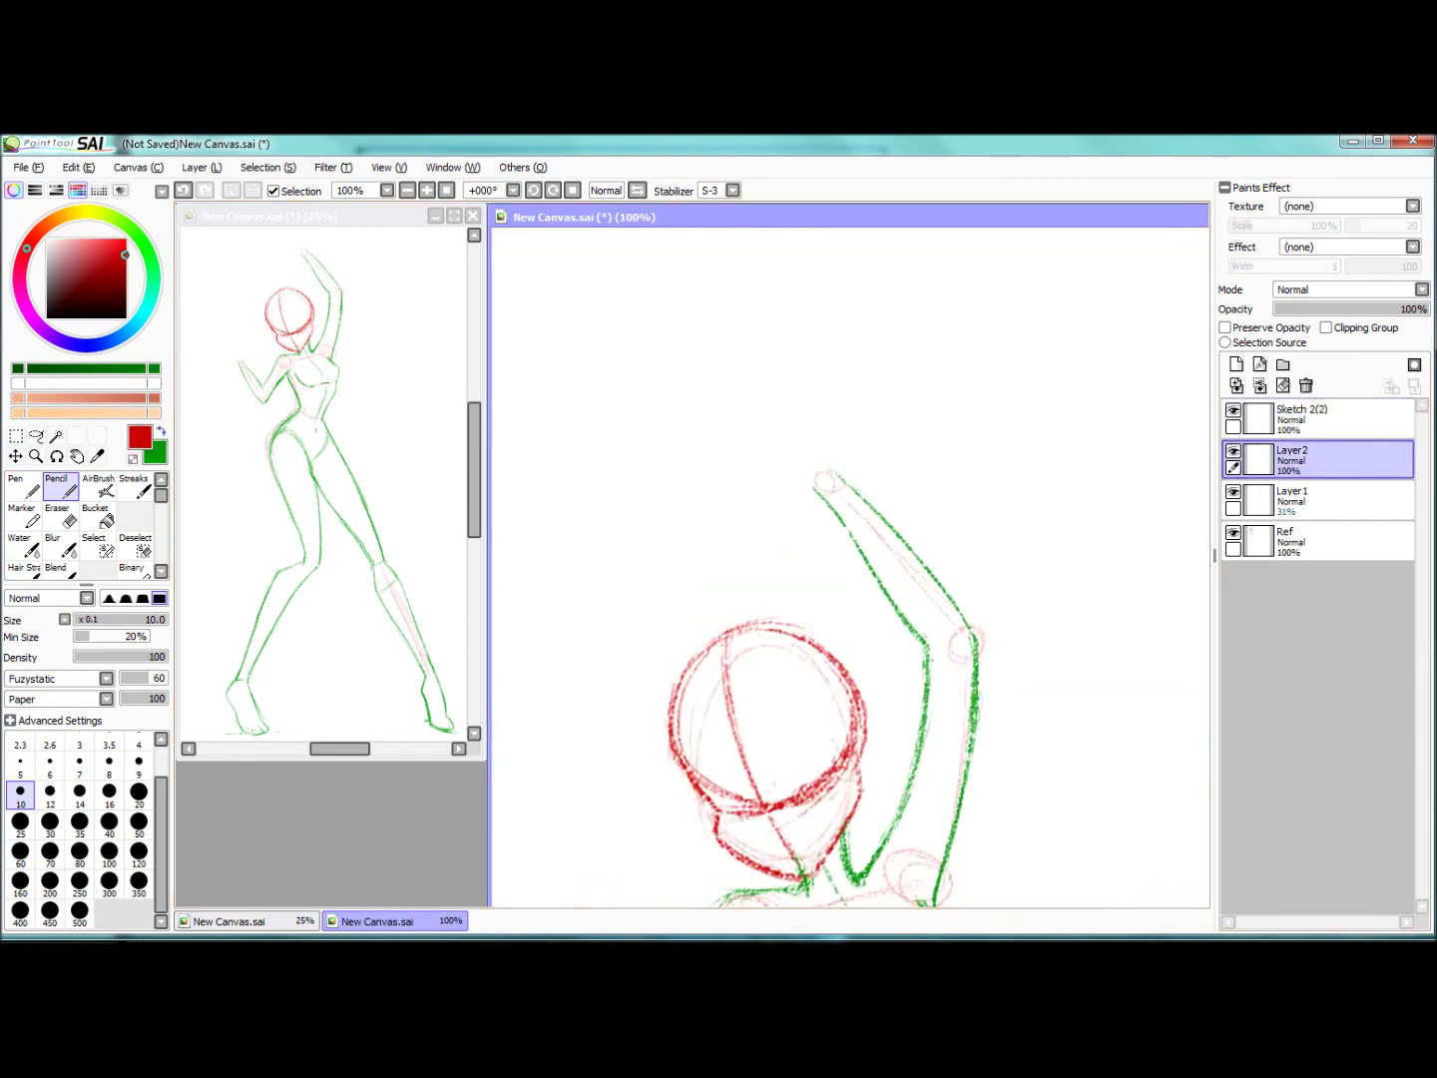
pyautogui.click(1297, 498)
pyautogui.scroll(1, 796, 475)
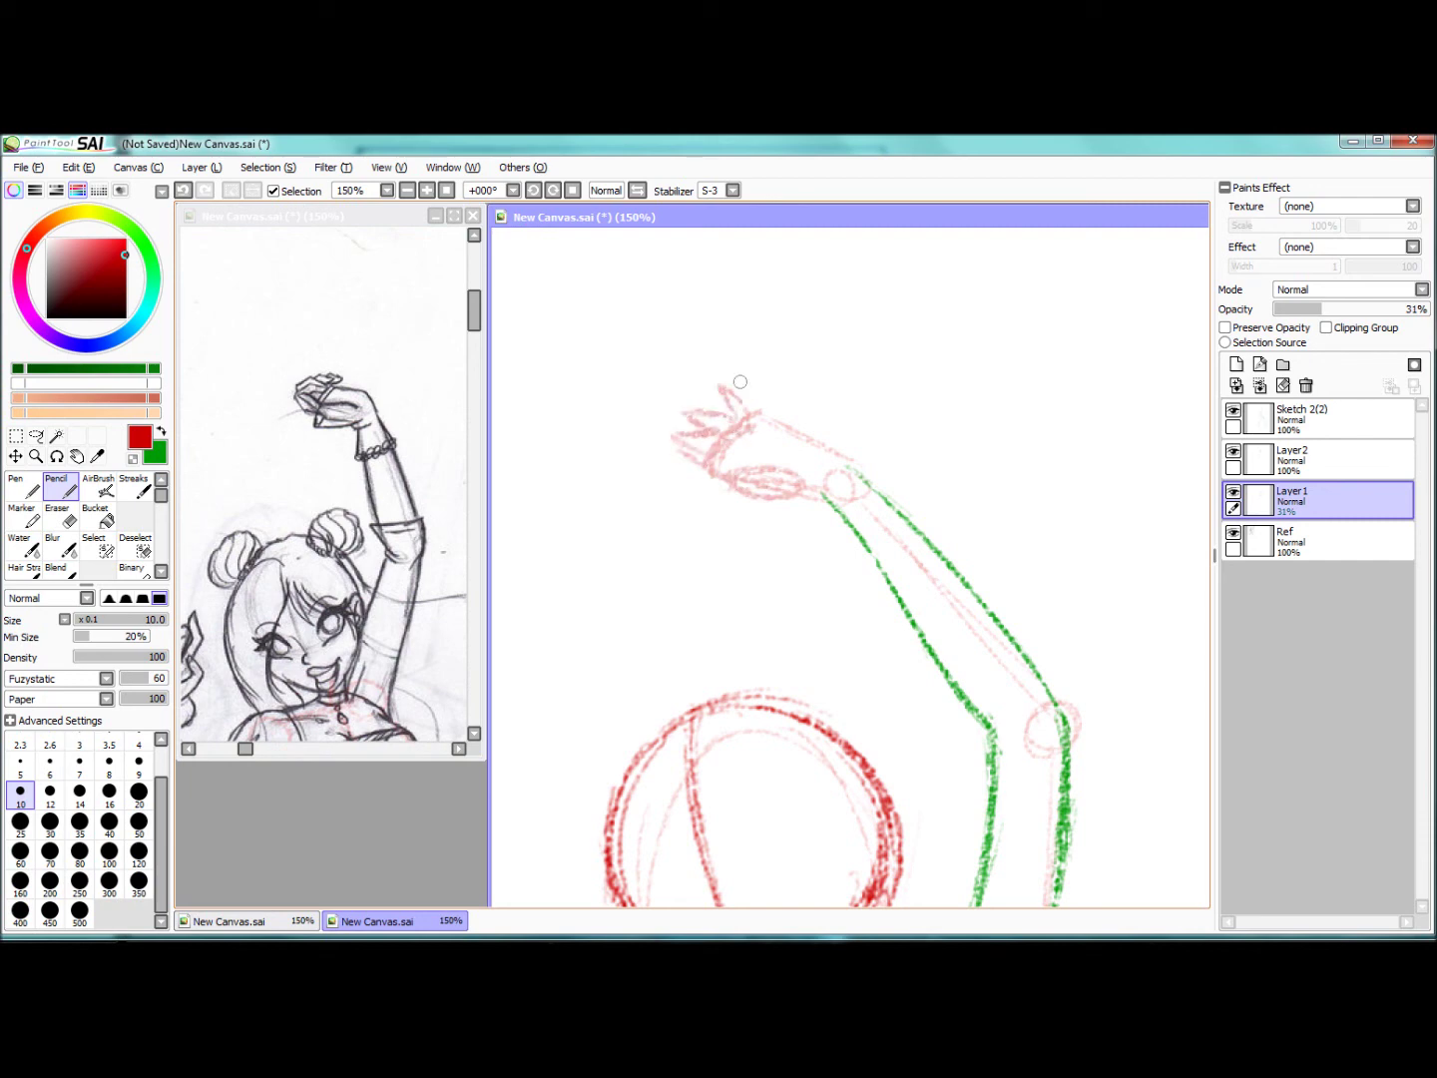
# Step: Sketch the bent arm's hand in red on Layer1, following the reference's palm, curled fingers and raised index finger
pyautogui.scroll(-5, 849, 558)
pyautogui.click(329, 216)
pyautogui.scroll(2, 319, 490)
pyautogui.click(597, 216)
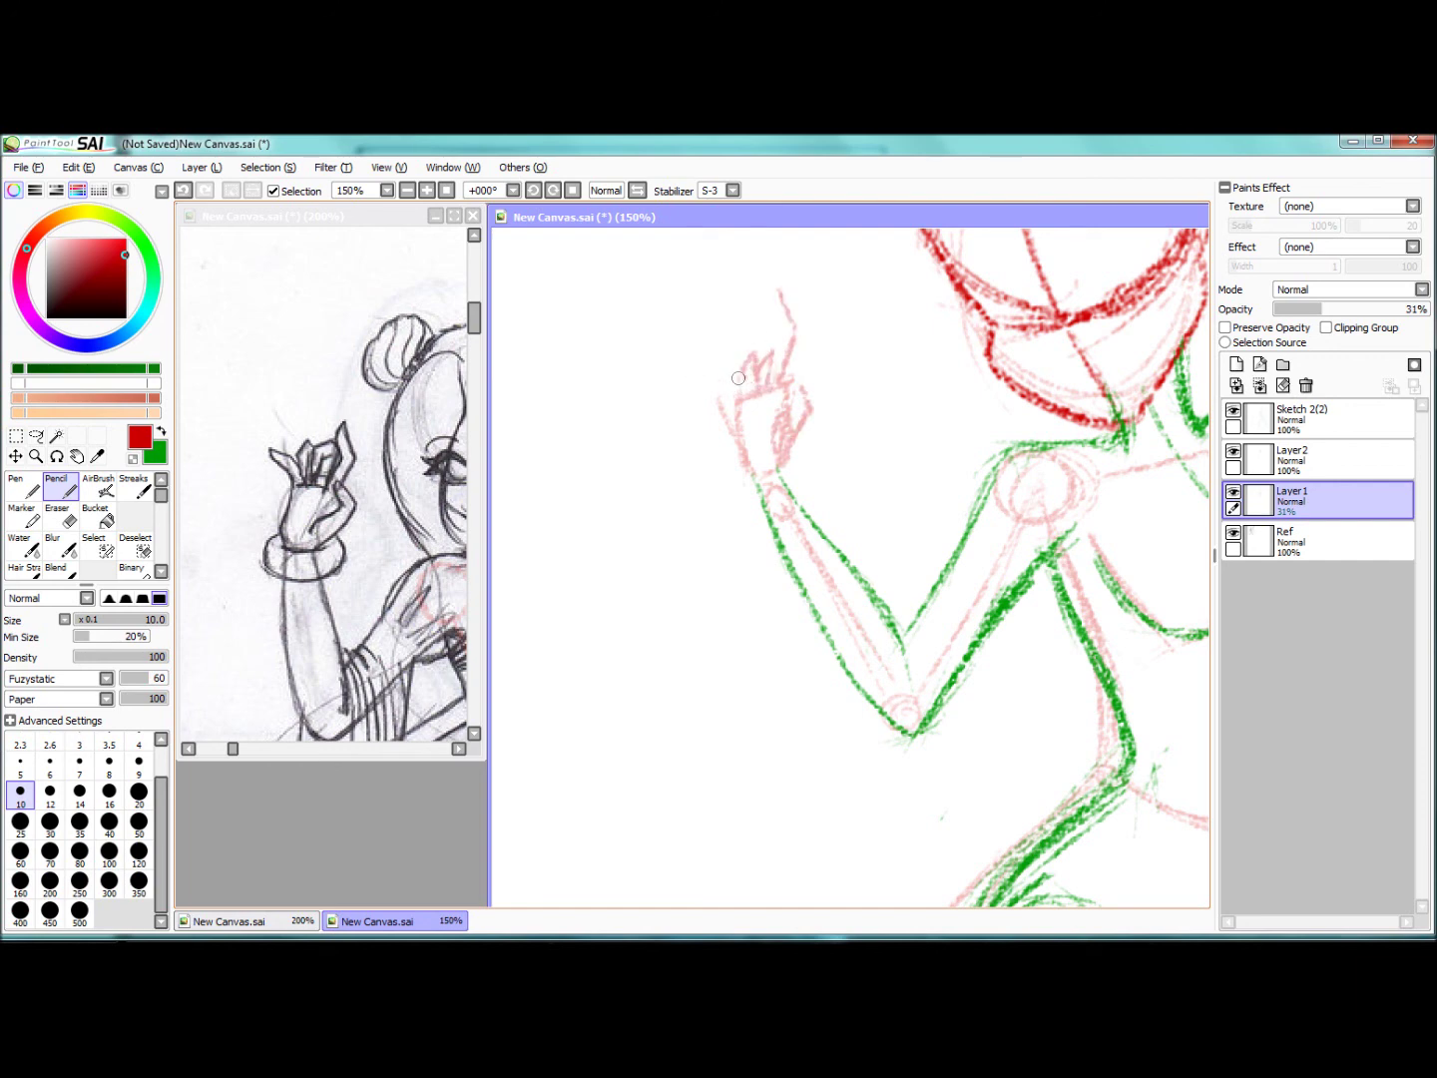
# Step: Make Sketch 2(2) the active layer
pyautogui.click(1316, 417)
pyautogui.scroll(-3, 849, 568)
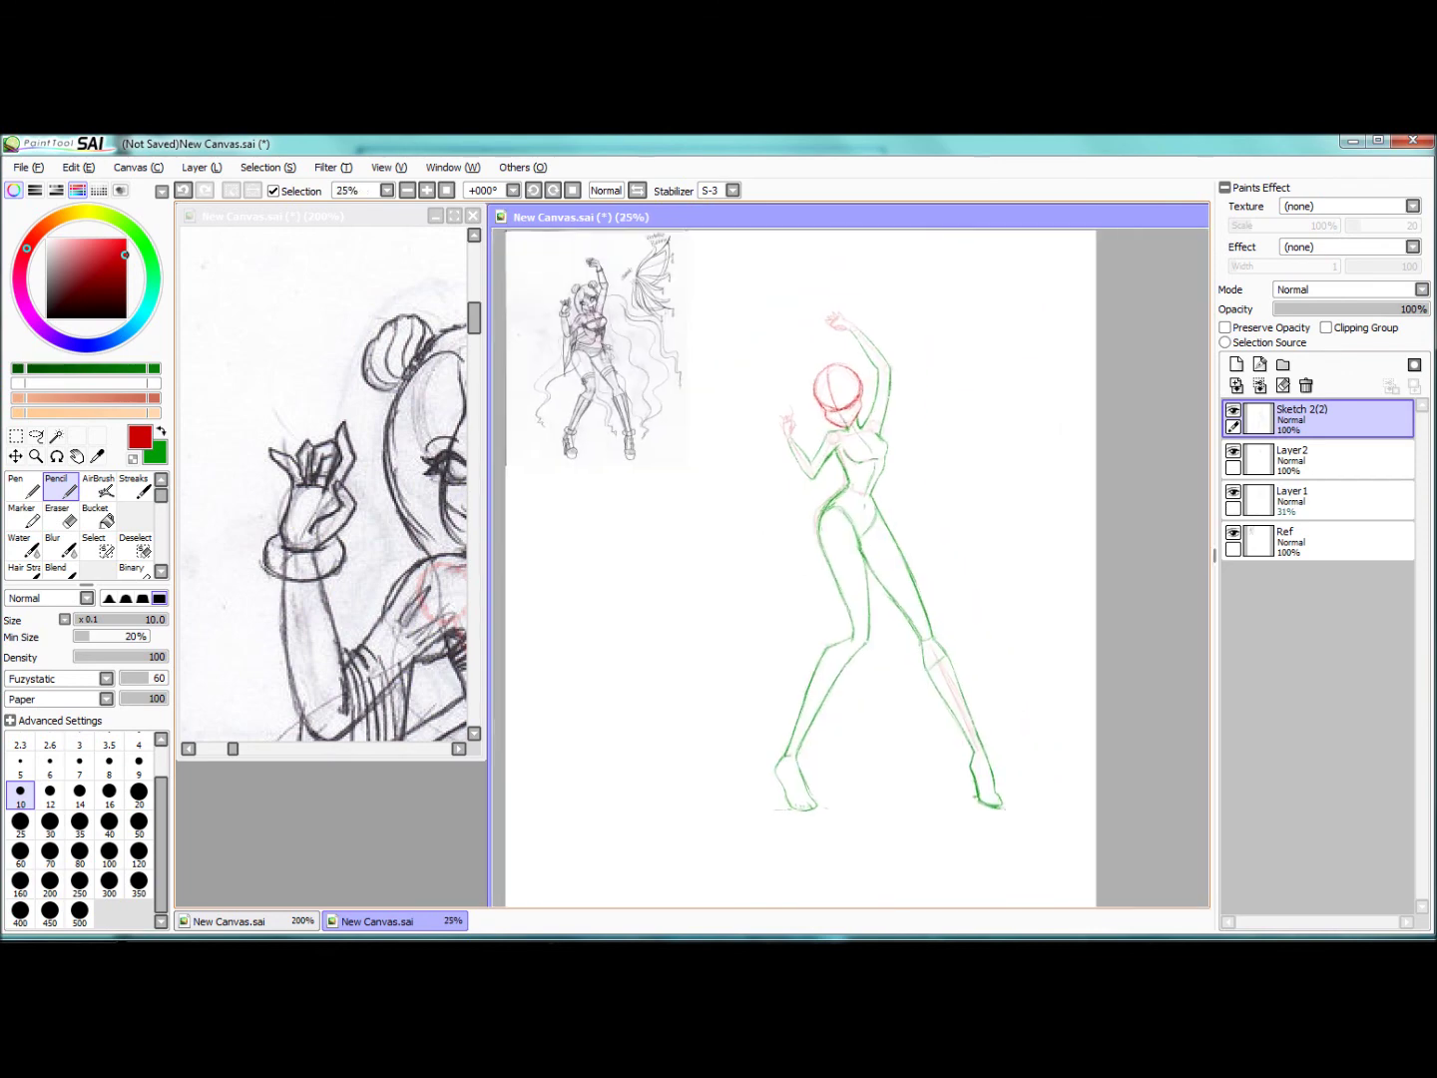
pyautogui.scroll(3, 848, 569)
pyautogui.click(98, 544)
pyautogui.moveTo(747, 451); pyautogui.dragTo(778, 373)
pyautogui.hotkey('ctrl', 'd')
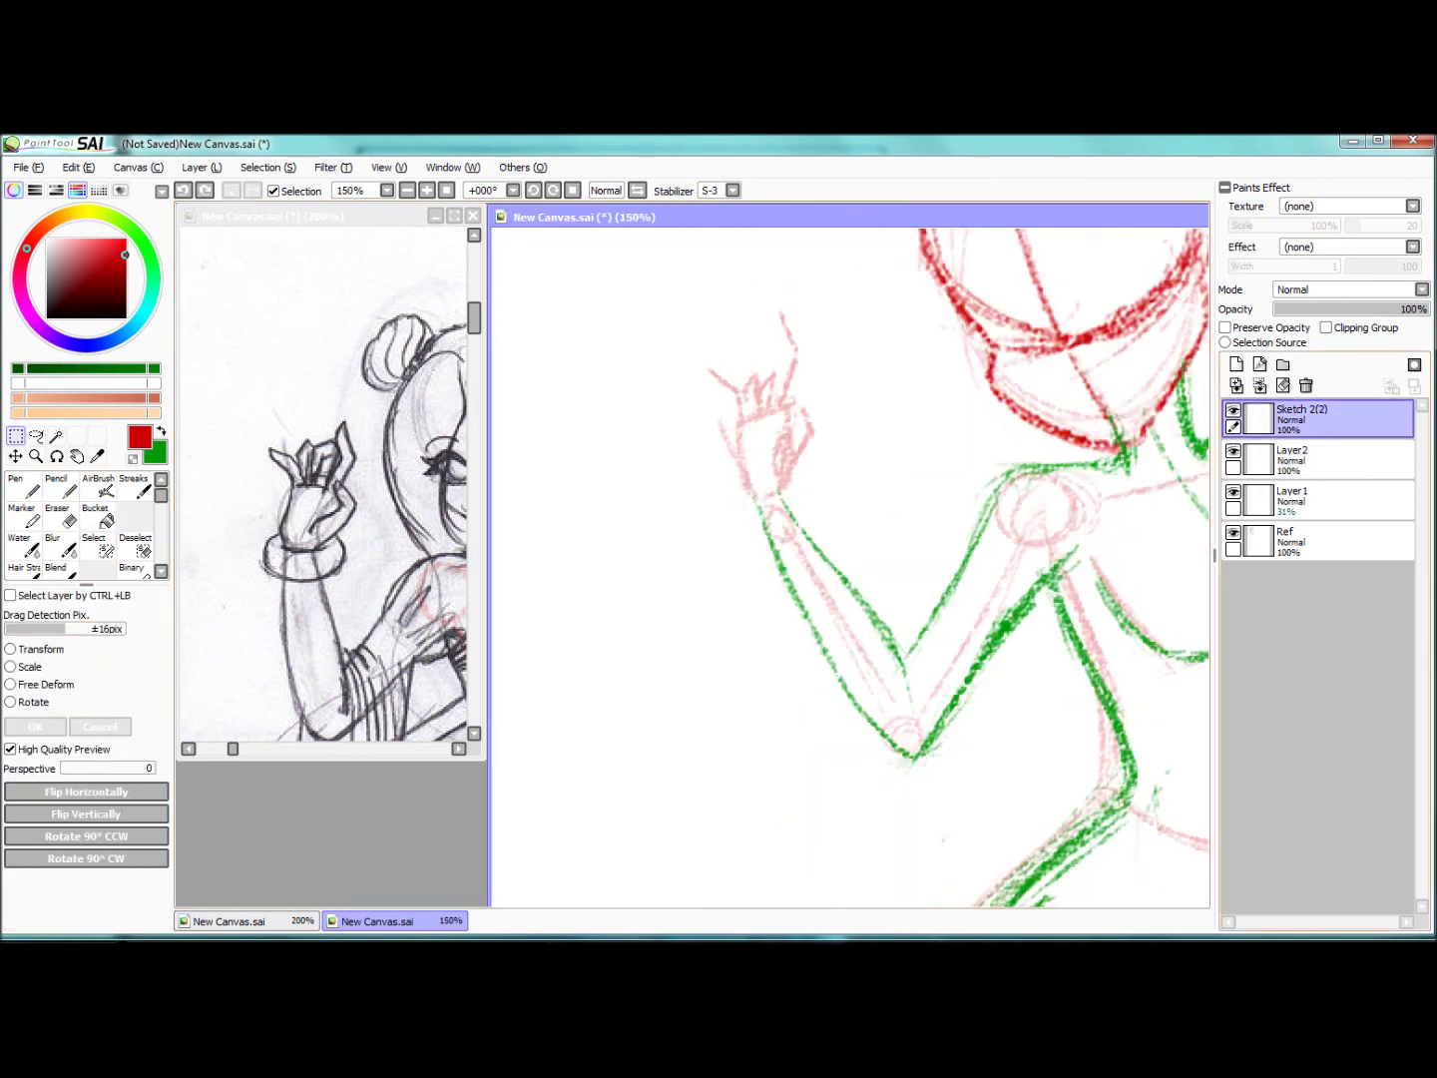
# Step: Draw the outer and inner thumb contours of the bent arm's hand in green with a size 8 pencil
pyautogui.press('x')
pyautogui.press('n')
pyautogui.scroll(2, 766, 408)
pyautogui.press('[')
pyautogui.press('[')
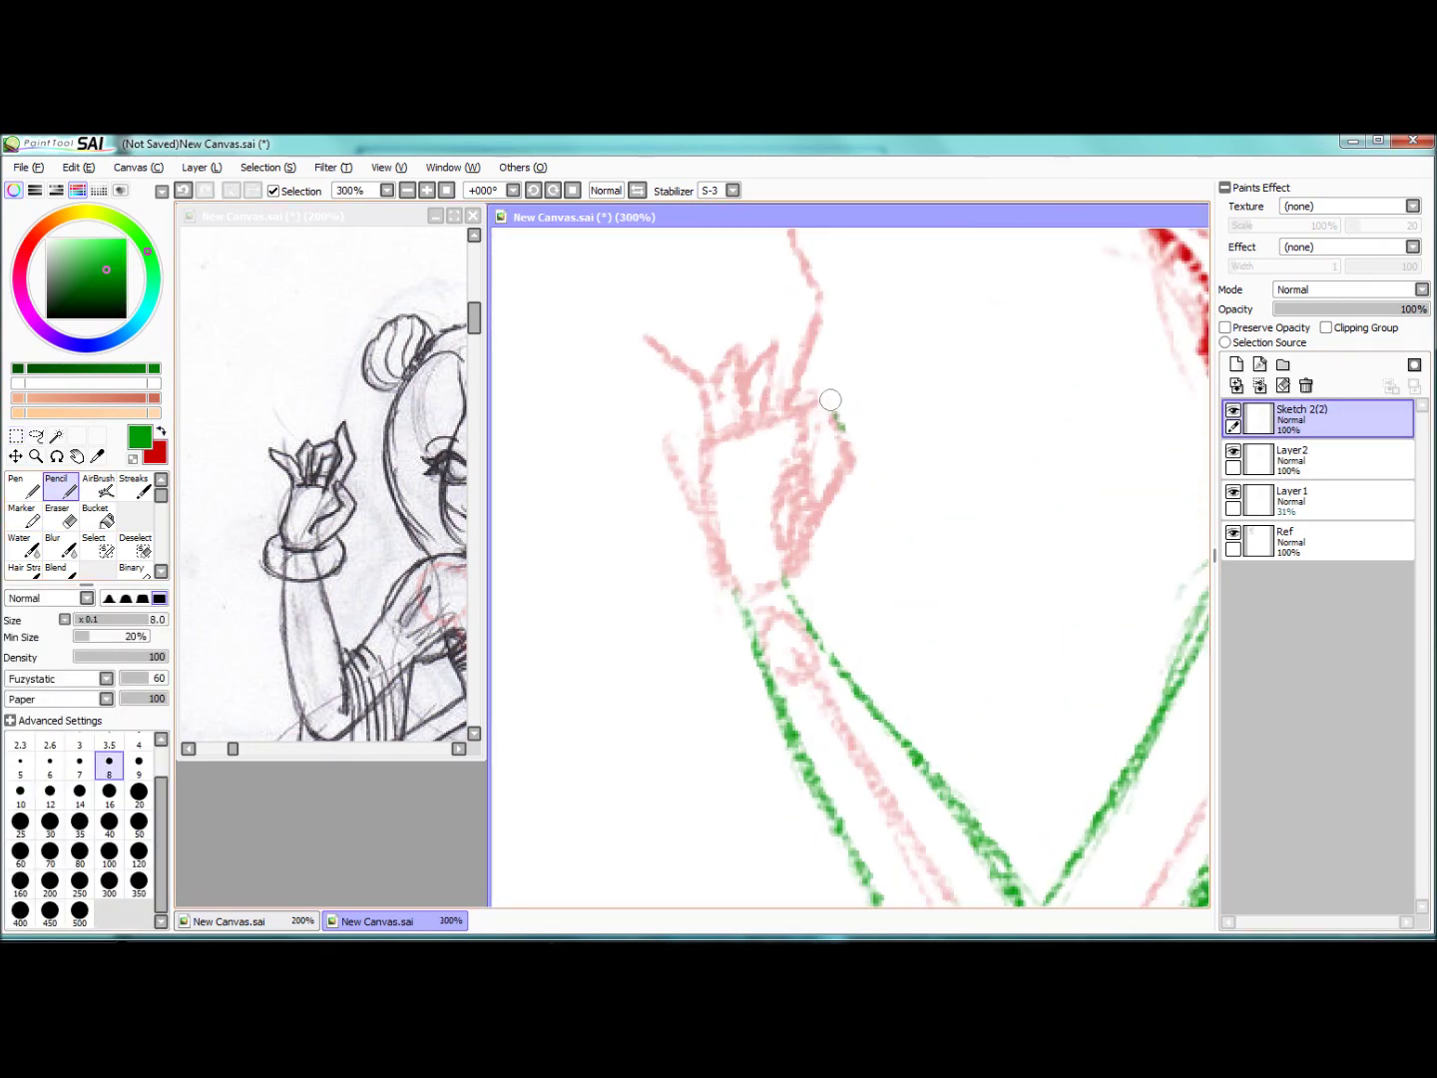
pyautogui.moveTo(851, 473); pyautogui.dragTo(787, 574)
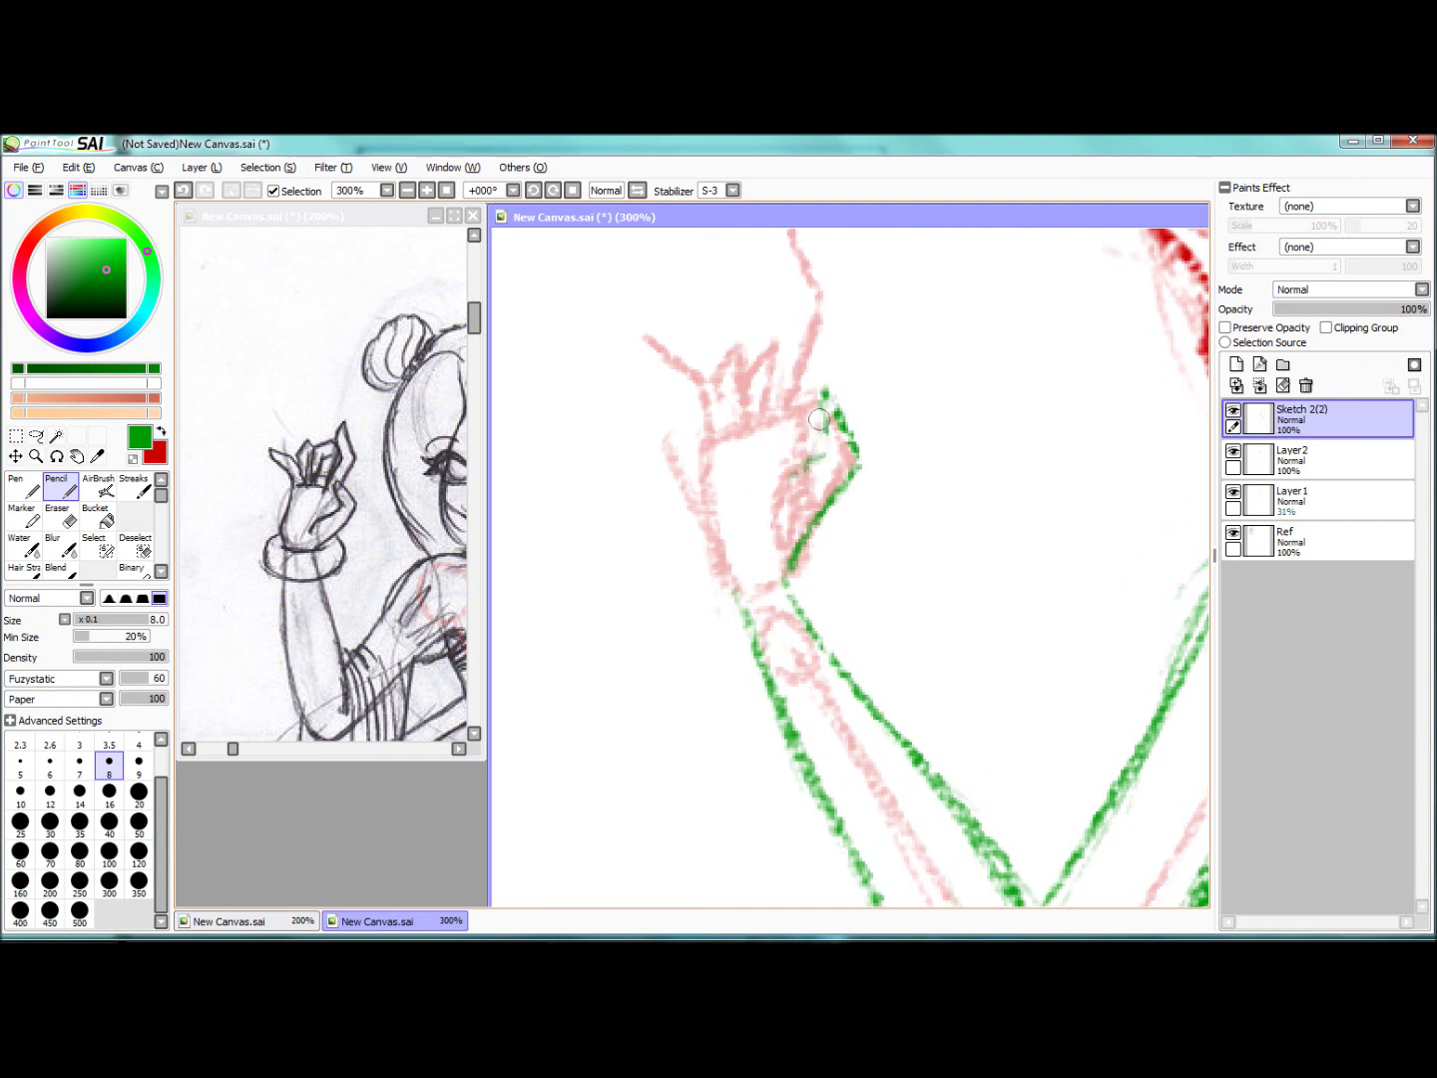
pyautogui.moveTo(824, 451); pyautogui.dragTo(784, 557)
# Step: Outline the raised index finger, curled middle fingers and little finger of the bent arm's hand with the green size 10 Pen
pyautogui.press('n')
pyautogui.scroll(3, 809, 360)
pyautogui.moveTo(801, 397)
pyautogui.mouseDown()
pyautogui.moveTo(841, 484)
pyautogui.moveTo(822, 639)
pyautogui.mouseUp()
pyautogui.moveTo(839, 504)
pyautogui.mouseDown()
pyautogui.moveTo(789, 422)
pyautogui.moveTo(814, 503)
pyautogui.moveTo(789, 611)
pyautogui.mouseUp()
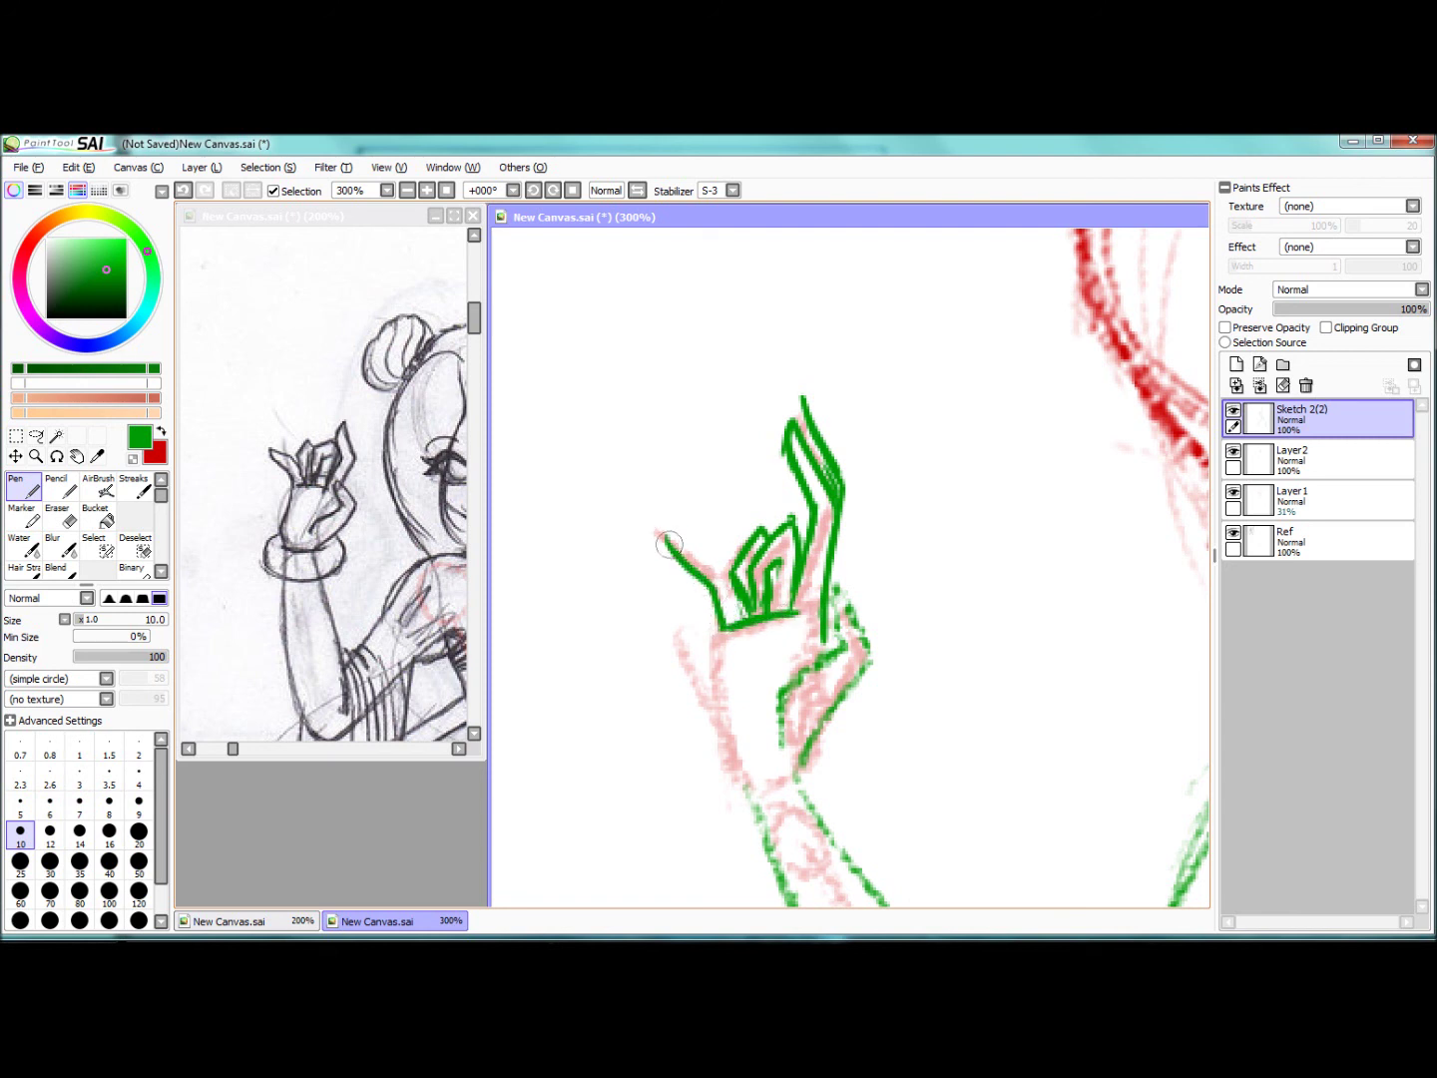
# Step: Outline the palm's outer edge down to the wrist and go over both thumb contours with the green Pen
pyautogui.moveTo(714, 621); pyautogui.dragTo(738, 772)
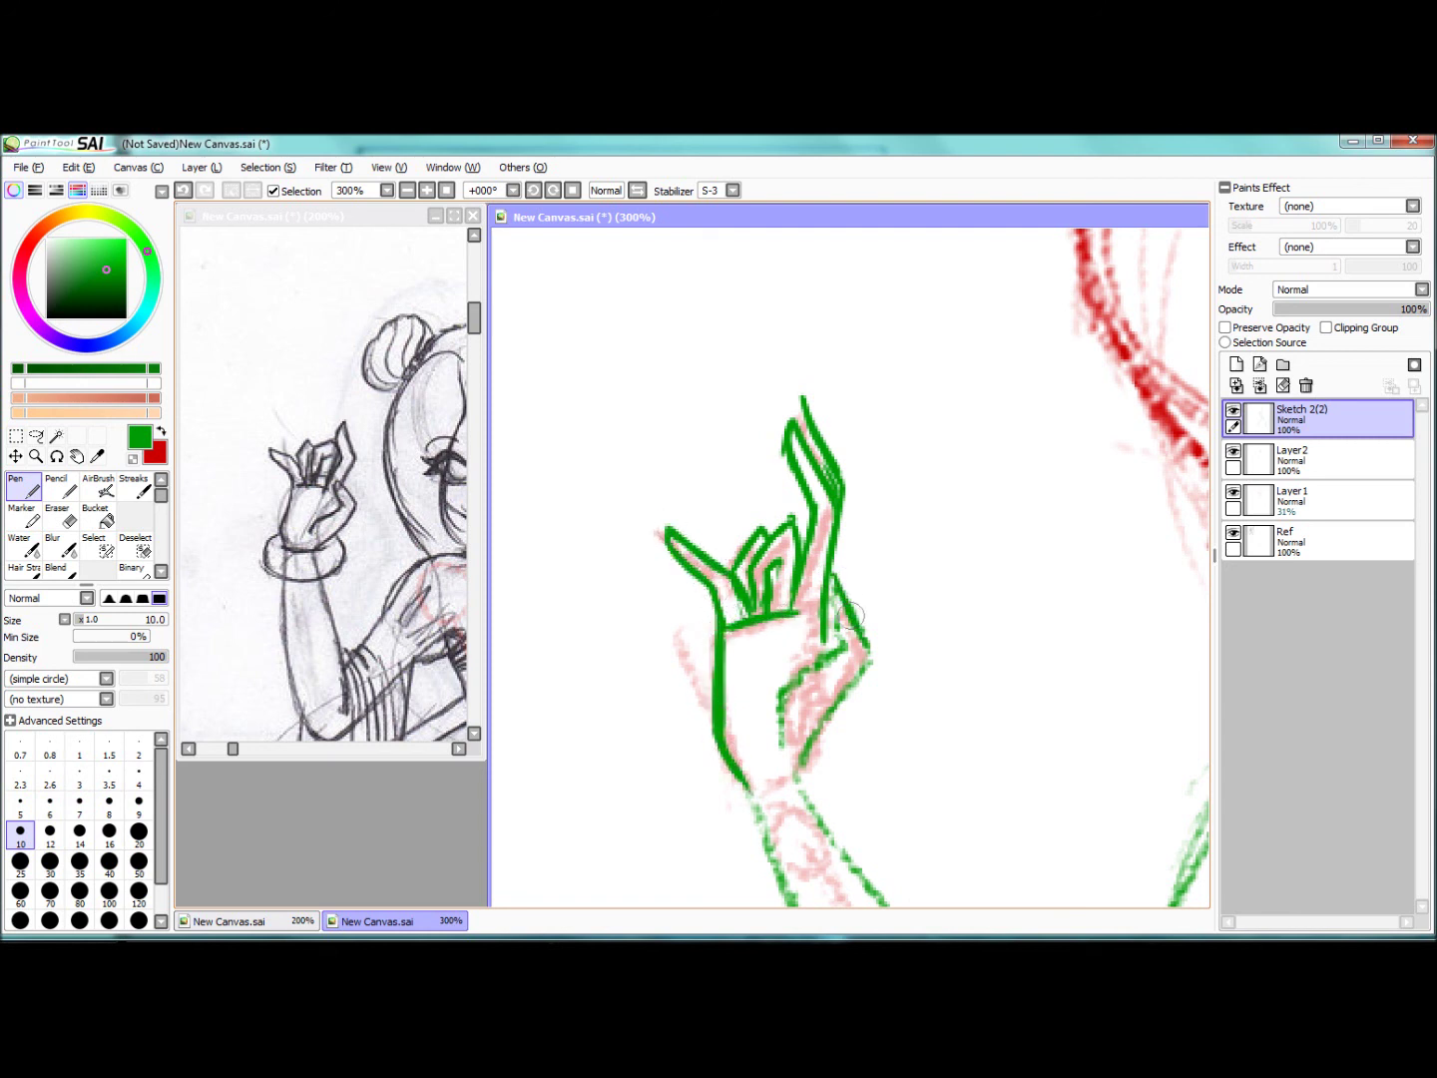
pyautogui.moveTo(849, 617)
pyautogui.mouseDown()
pyautogui.moveTo(870, 652)
pyautogui.moveTo(802, 768)
pyautogui.mouseUp()
pyautogui.moveTo(838, 635); pyautogui.dragTo(770, 738)
pyautogui.scroll(-3, 627, 502)
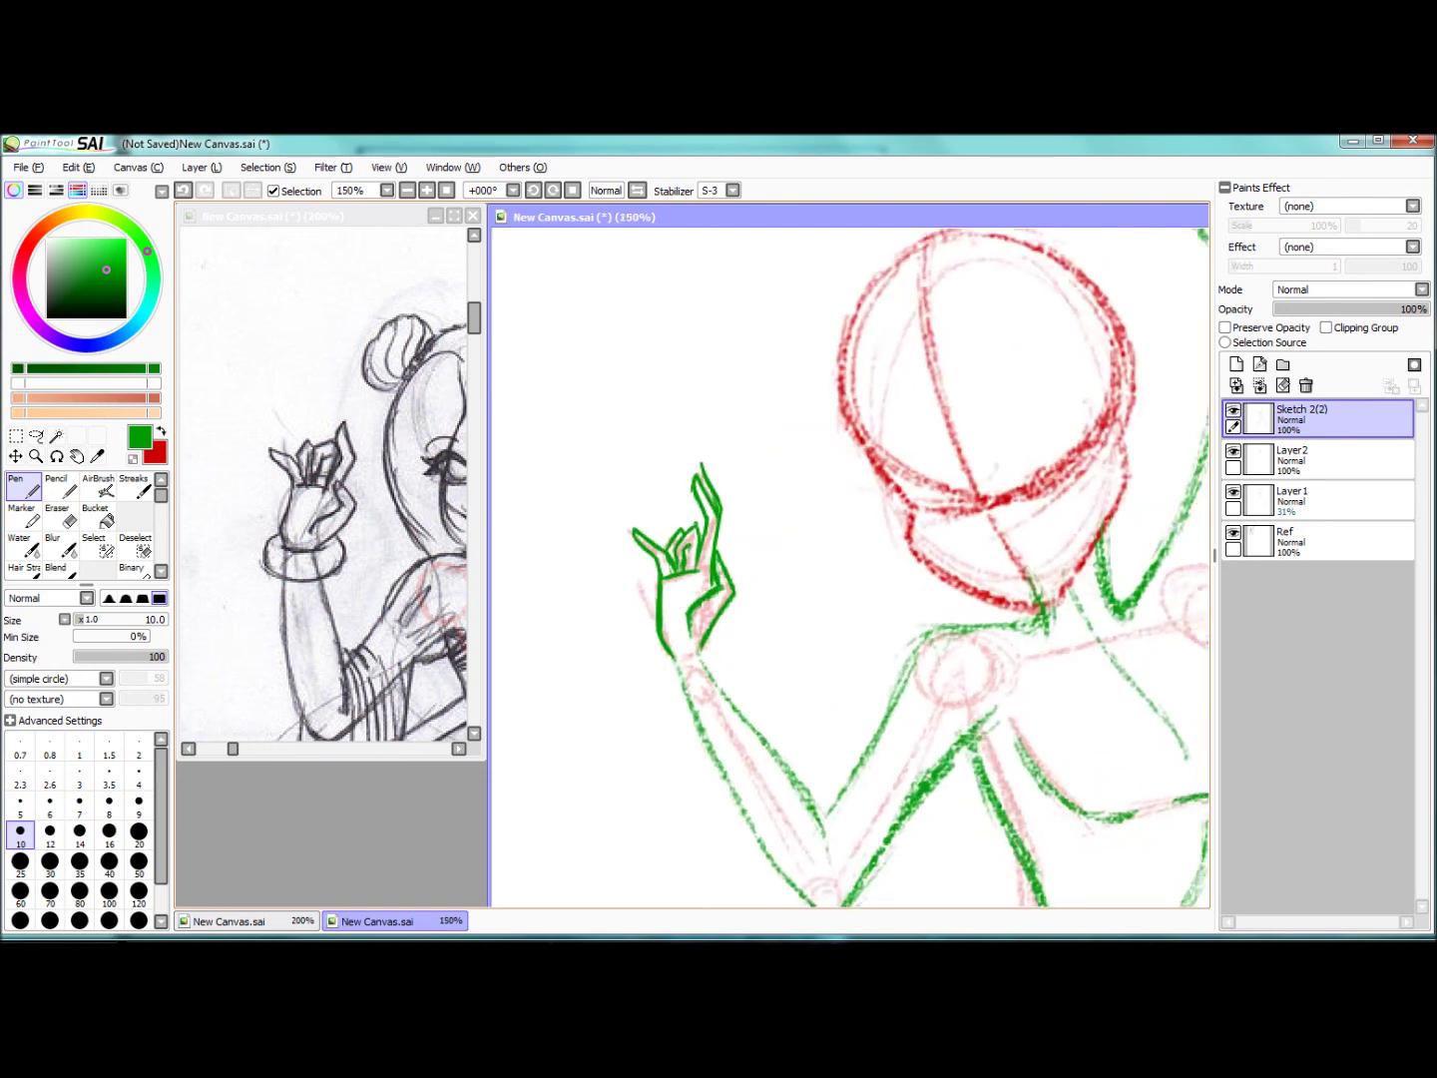
# Step: Trim the finger lines of the bent arm's green hand with the eraser
pyautogui.scroll(3, 669, 460)
pyautogui.press('e')
pyautogui.moveTo(723, 460); pyautogui.dragTo(786, 530)
pyautogui.scroll(-4, 785, 531)
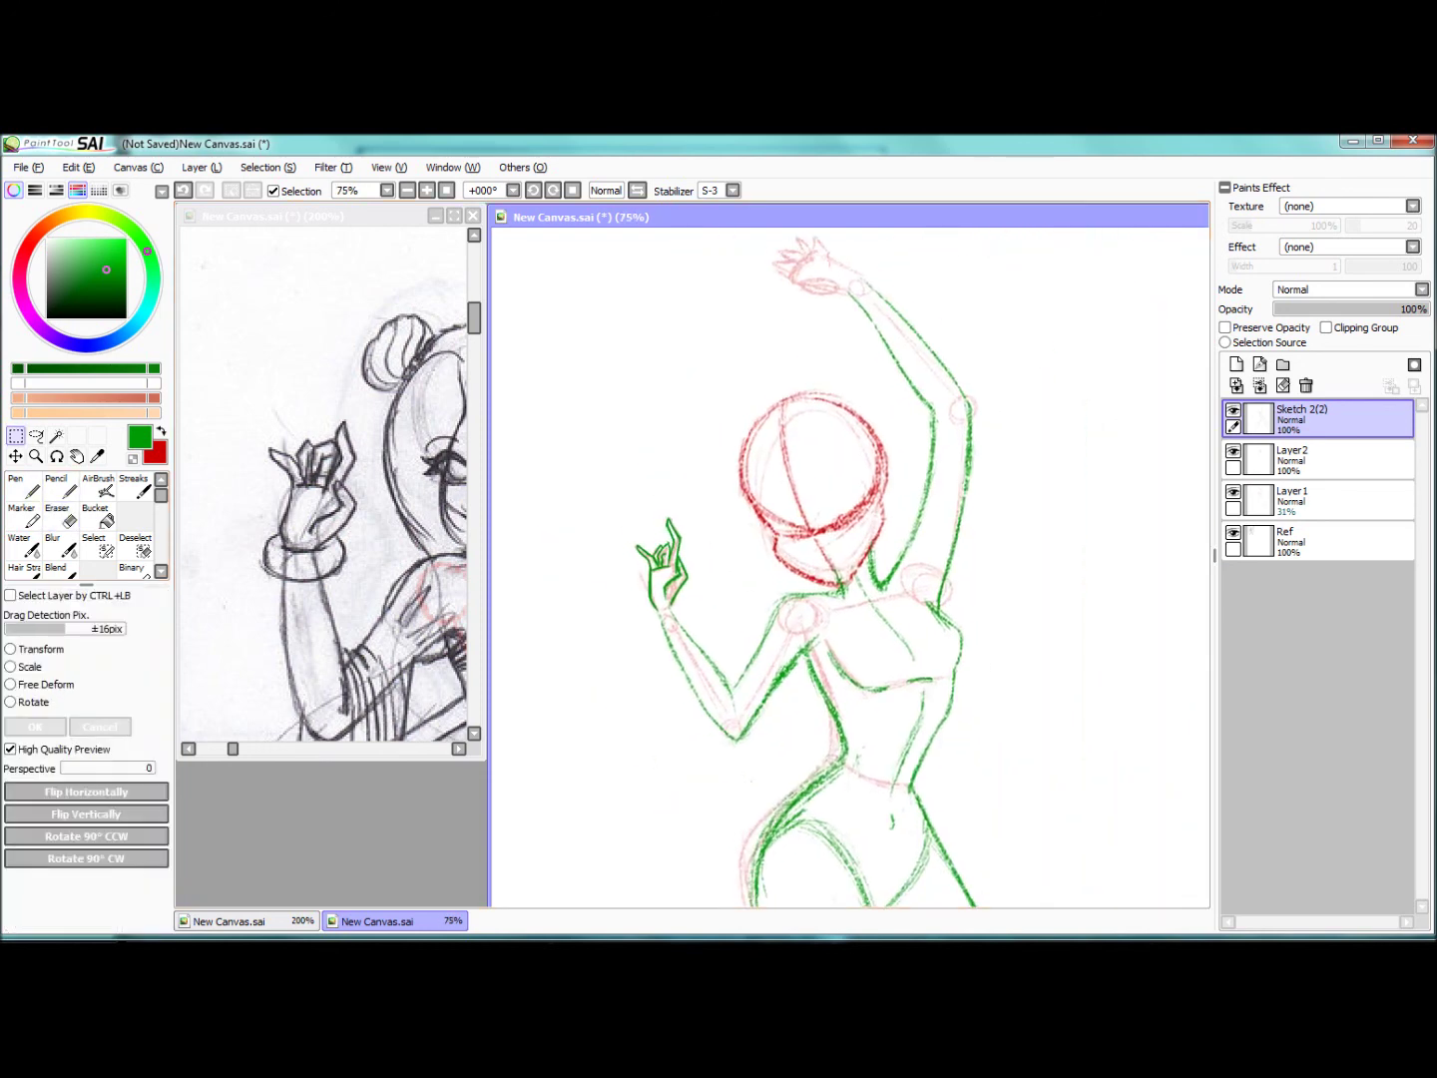
# Step: Select the bent arm's green hand with the selection brush and apply a transform to it
pyautogui.press('s')
pyautogui.moveTo(644, 574); pyautogui.dragTo(649, 576)
pyautogui.hotkey('ctrl', 't')
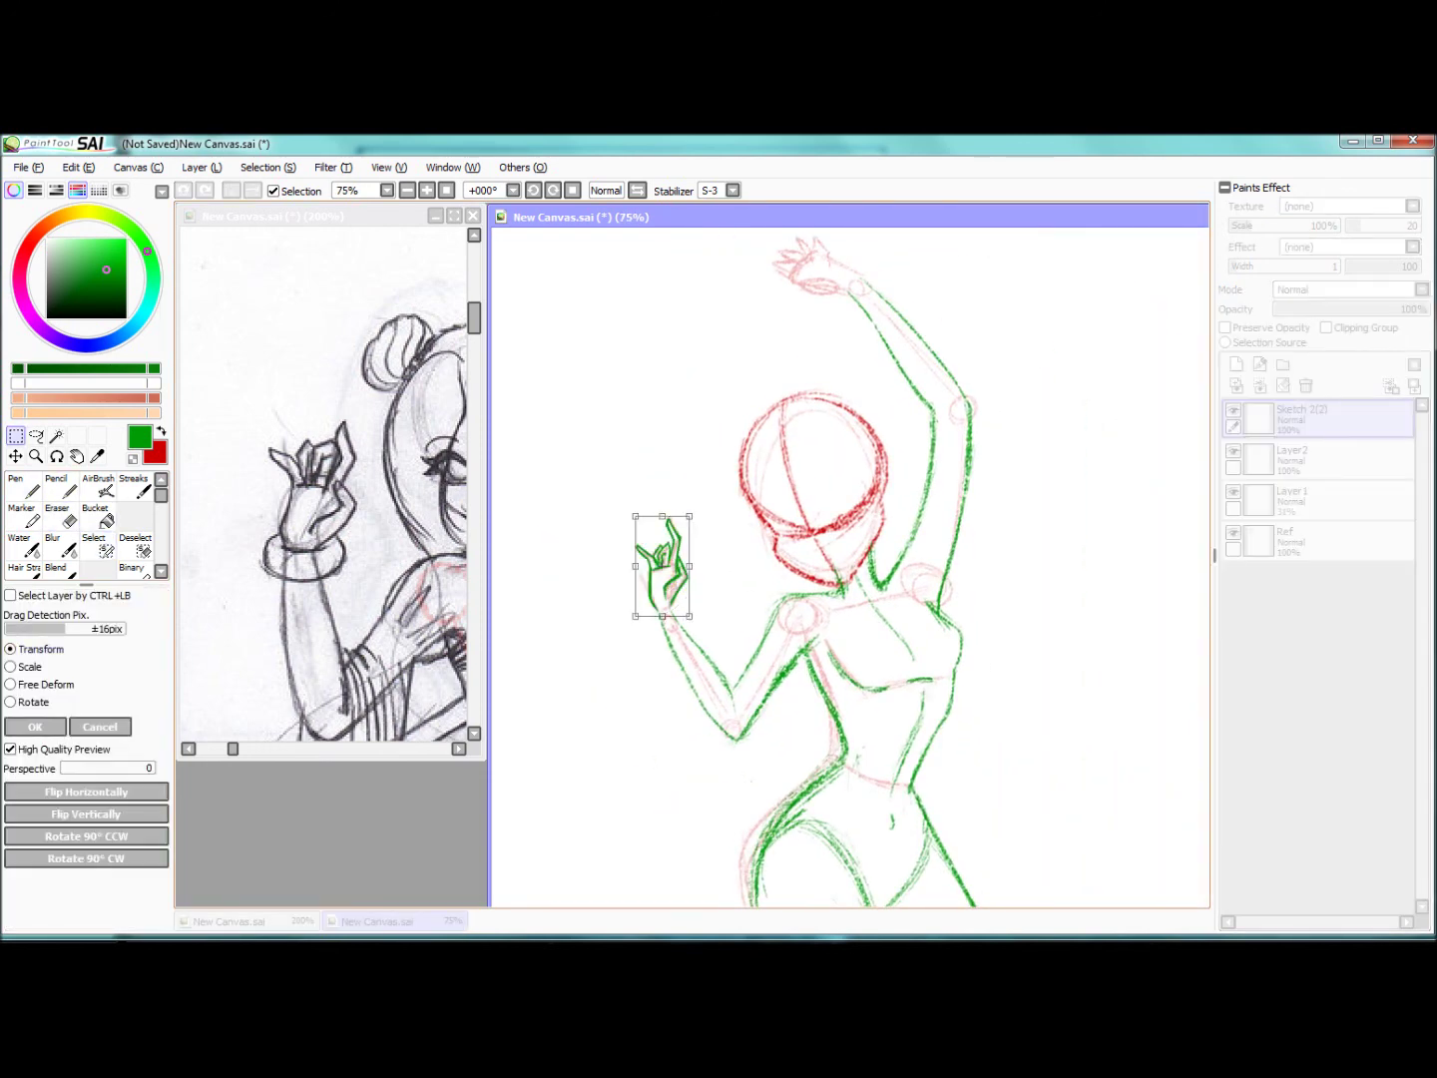
pyautogui.press('Return')
# Step: Outline both thumb contours of the raised hand down to the wrist with the green size 10 Pen
pyautogui.scroll(4, 849, 560)
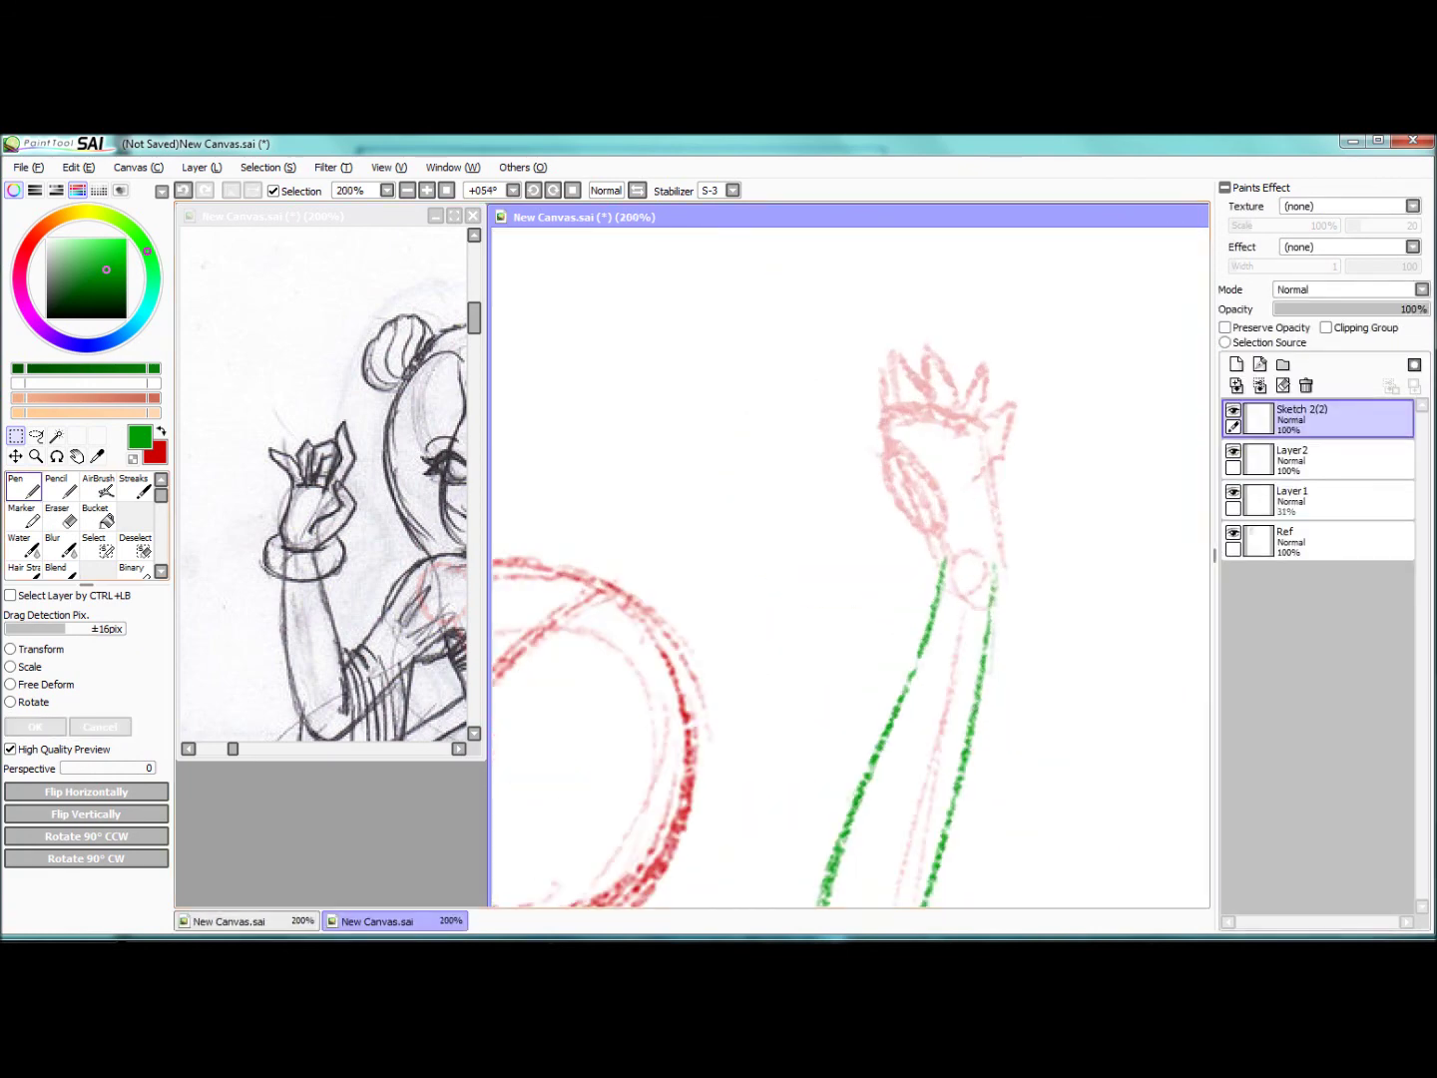
pyautogui.press('n')
pyautogui.scroll(1, 386, 506)
pyautogui.click(831, 705)
pyautogui.moveTo(830, 703)
pyautogui.mouseDown()
pyautogui.moveTo(779, 650)
pyautogui.moveTo(720, 499)
pyautogui.moveTo(741, 576)
pyautogui.moveTo(735, 462)
pyautogui.mouseUp()
pyautogui.moveTo(768, 547)
pyautogui.mouseDown()
pyautogui.moveTo(860, 624)
pyautogui.moveTo(864, 687)
pyautogui.mouseUp()
# Step: Outline the four fingers of the raised hand and its outer palm edge down to the wrist with the green Pen
pyautogui.moveTo(738, 460)
pyautogui.mouseDown()
pyautogui.moveTo(785, 414)
pyautogui.moveTo(815, 467)
pyautogui.moveTo(815, 507)
pyautogui.mouseUp()
pyautogui.moveTo(799, 389); pyautogui.dragTo(831, 496)
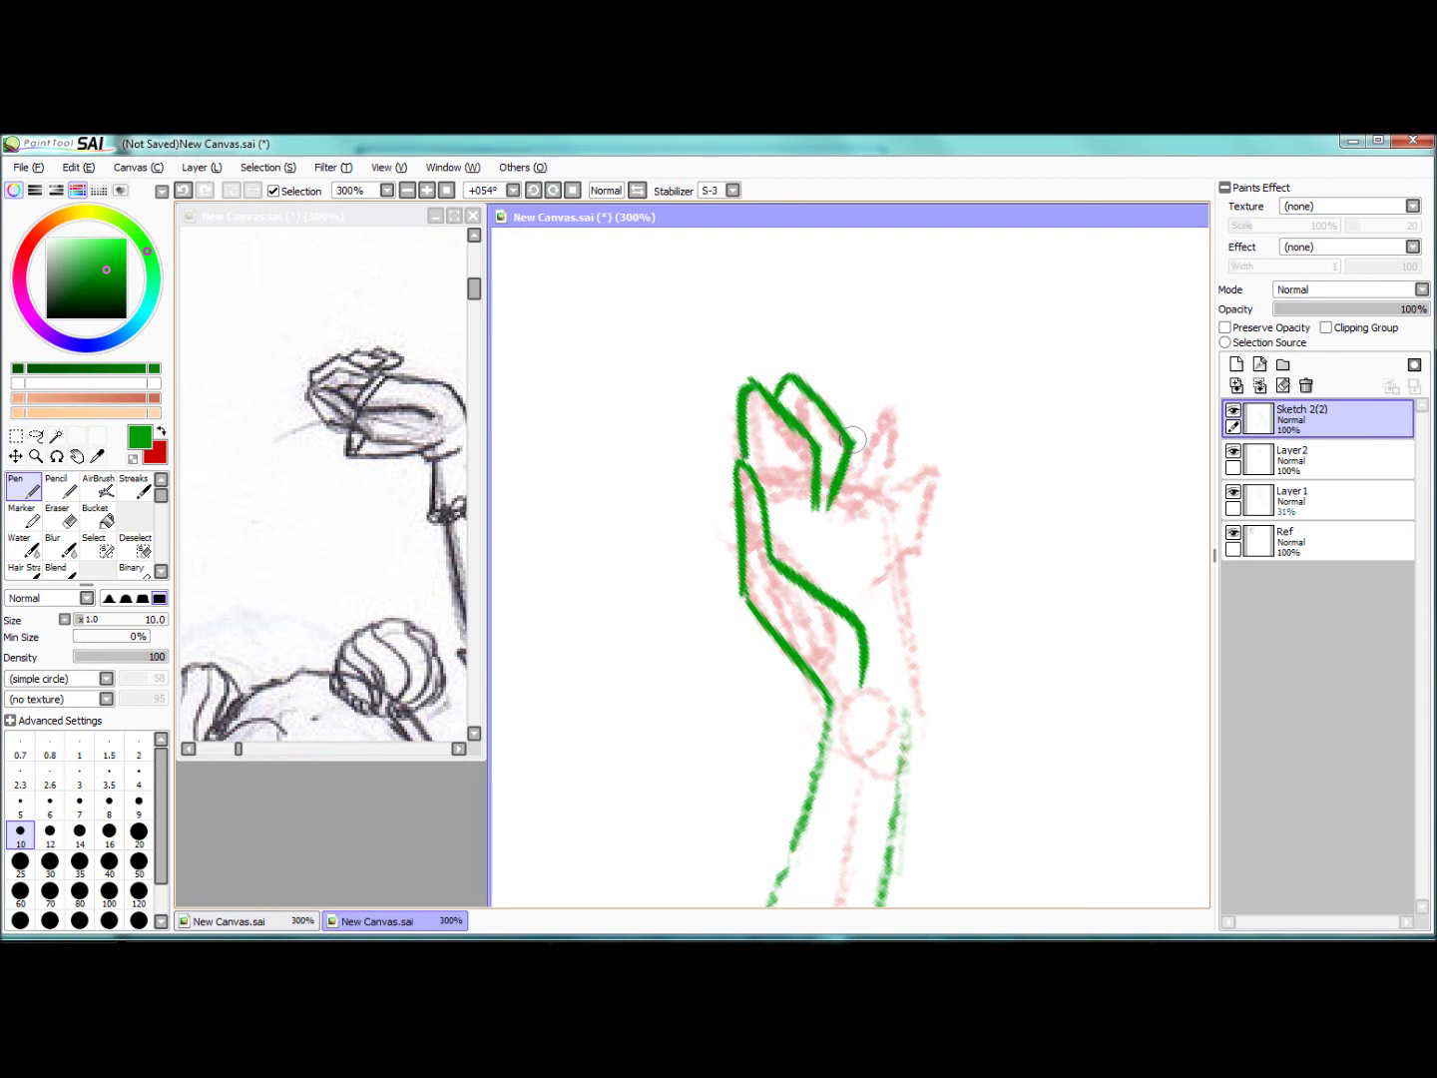
pyautogui.moveTo(867, 401)
pyautogui.mouseDown()
pyautogui.moveTo(900, 480)
pyautogui.moveTo(875, 514)
pyautogui.mouseUp()
pyautogui.click(870, 465)
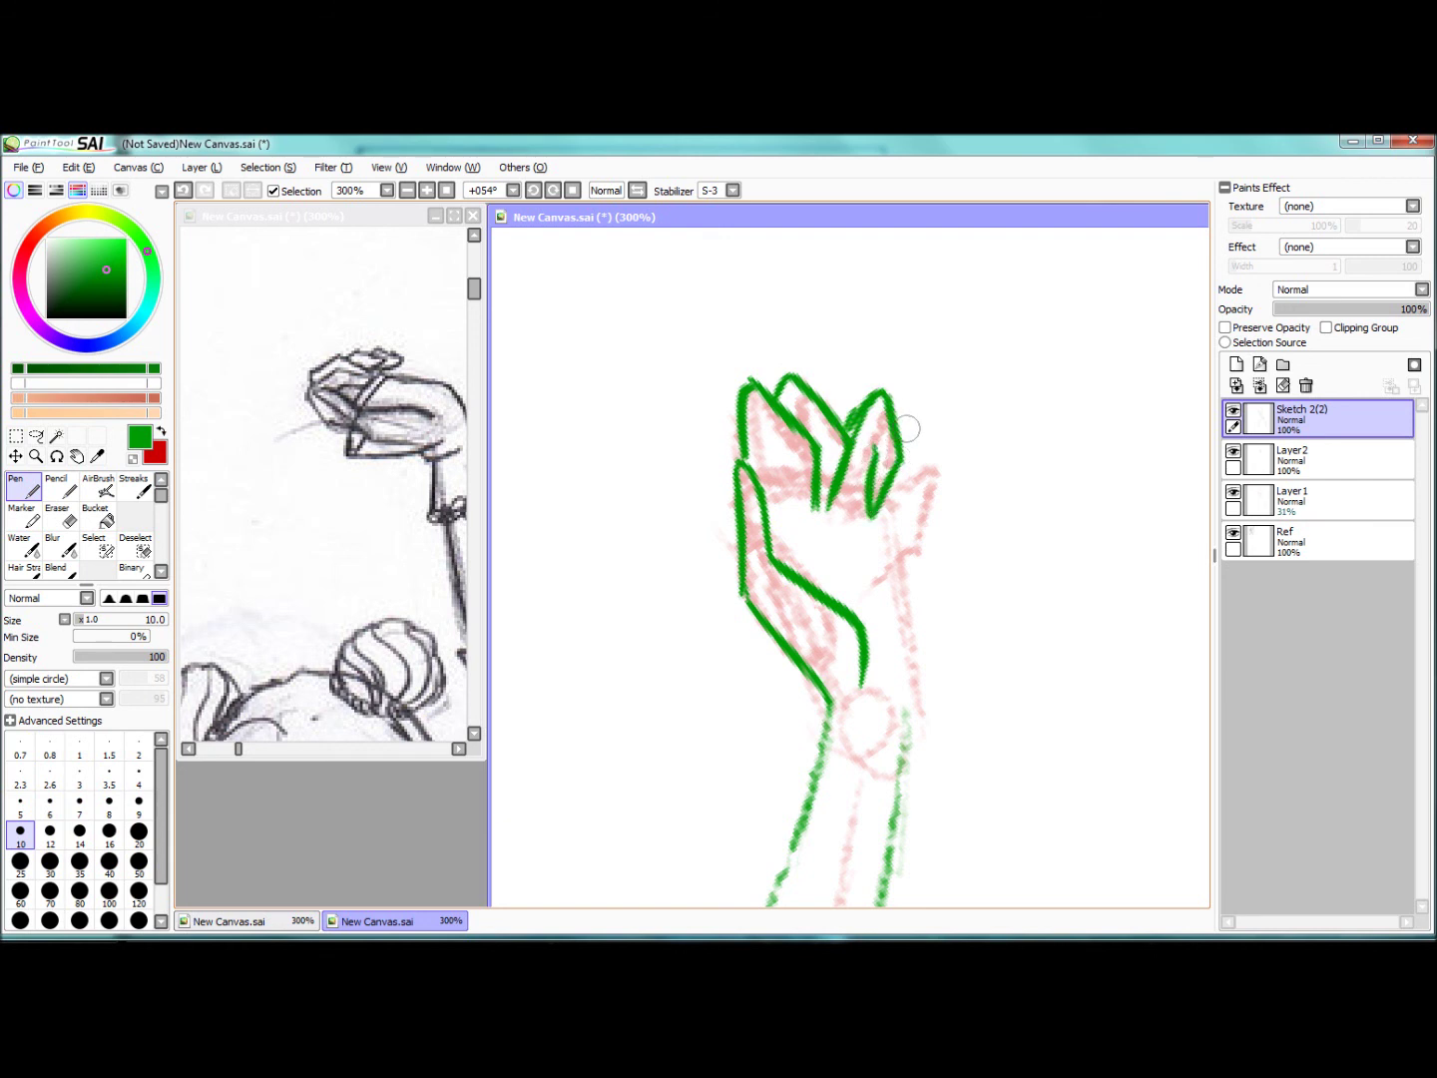
pyautogui.moveTo(920, 431)
pyautogui.mouseDown()
pyautogui.moveTo(944, 517)
pyautogui.moveTo(921, 521)
pyautogui.moveTo(901, 490)
pyautogui.moveTo(892, 535)
pyautogui.moveTo(910, 687)
pyautogui.moveTo(894, 788)
pyautogui.mouseUp()
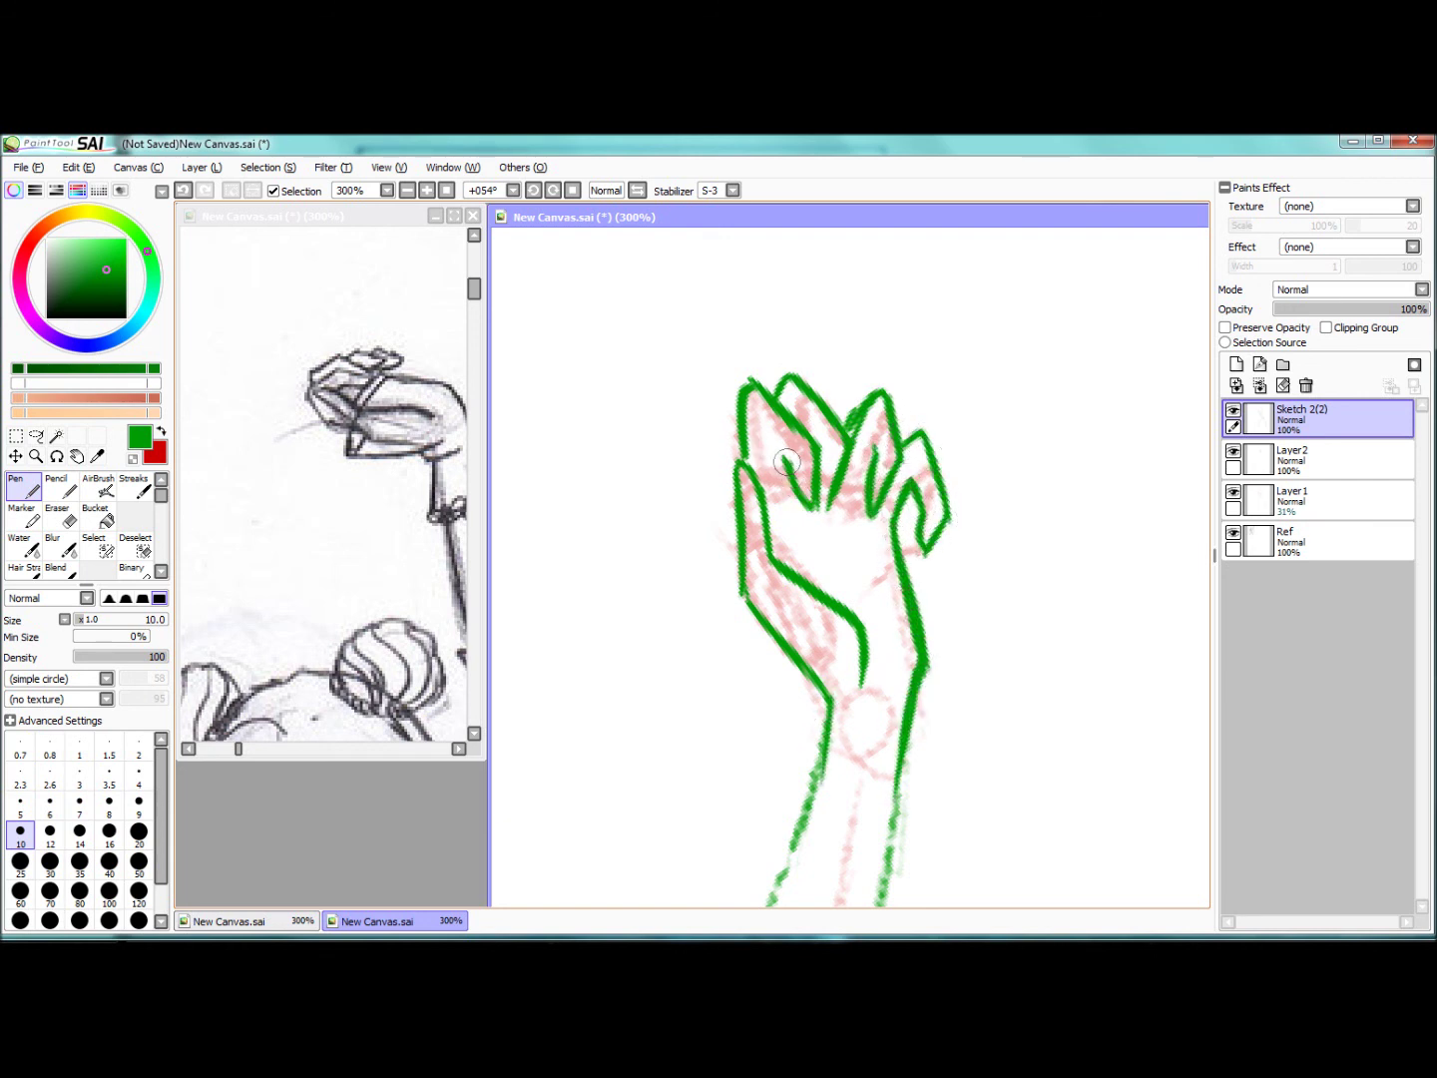
pyautogui.press('Home')
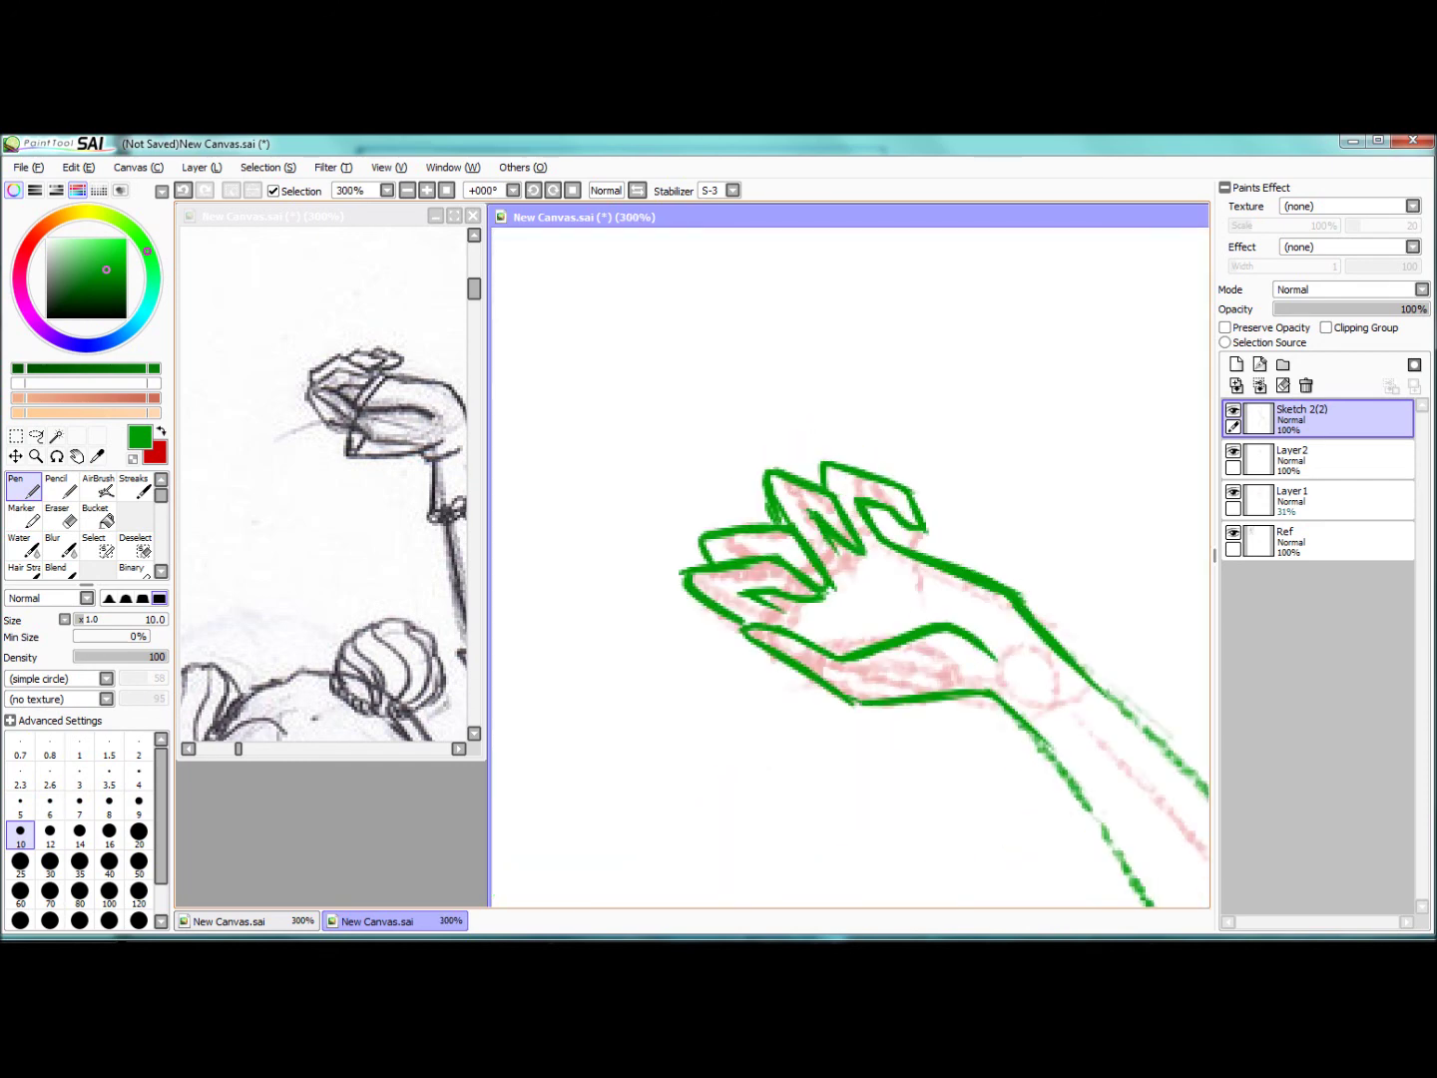
# Step: Select the outer fingers of the raised green hand with the selection brush and reposition them with a transform
pyautogui.scroll(1, 836, 446)
pyautogui.press('n')
pyautogui.press('s')
pyautogui.moveTo(930, 562)
pyautogui.mouseDown()
pyautogui.moveTo(739, 449)
pyautogui.moveTo(958, 479)
pyautogui.moveTo(946, 561)
pyautogui.mouseUp()
pyautogui.press('m')
pyautogui.hotkey('ctrl', 't')
pyautogui.press('Return')
# Step: Select the raised hand's little finger and tilt it slightly with a transform
pyautogui.press('s')
pyautogui.moveTo(820, 454); pyautogui.dragTo(957, 518)
pyautogui.press('m')
pyautogui.hotkey('ctrl', 't')
pyautogui.moveTo(798, 597); pyautogui.dragTo(784, 539)
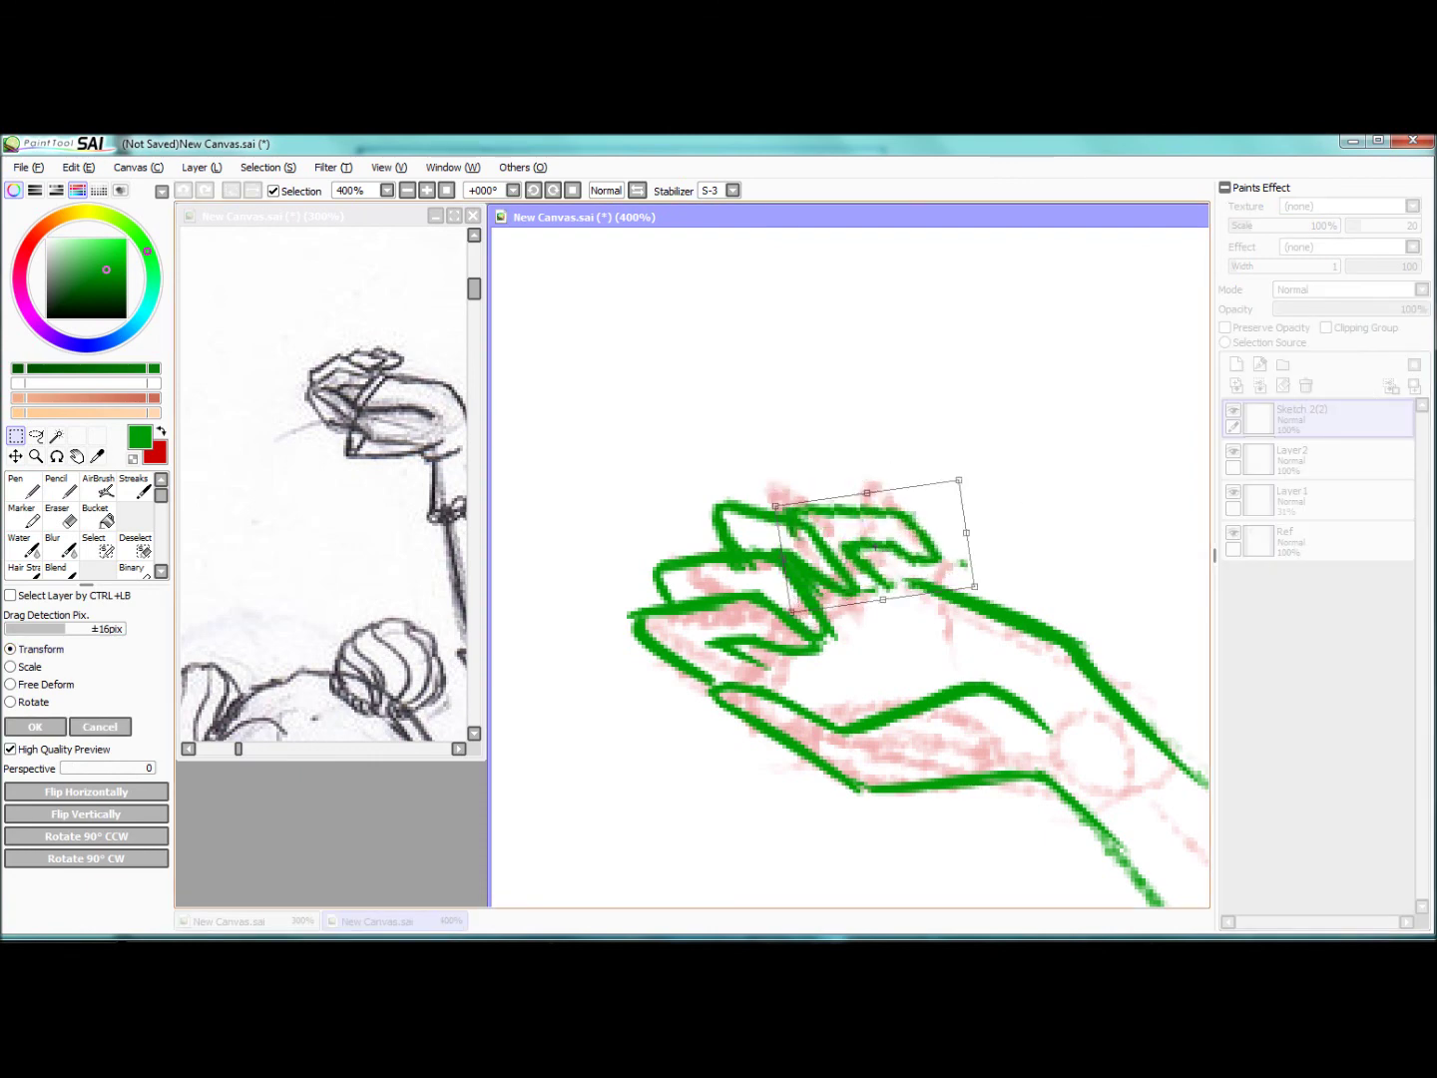
pyautogui.press('Return')
# Step: Select the whole raised green hand, enlarge it slightly with a transform, and clear the selection
pyautogui.hotkey('ctrl', '-')
pyautogui.hotkey('ctrl', '-')
pyautogui.hotkey('ctrl', '-')
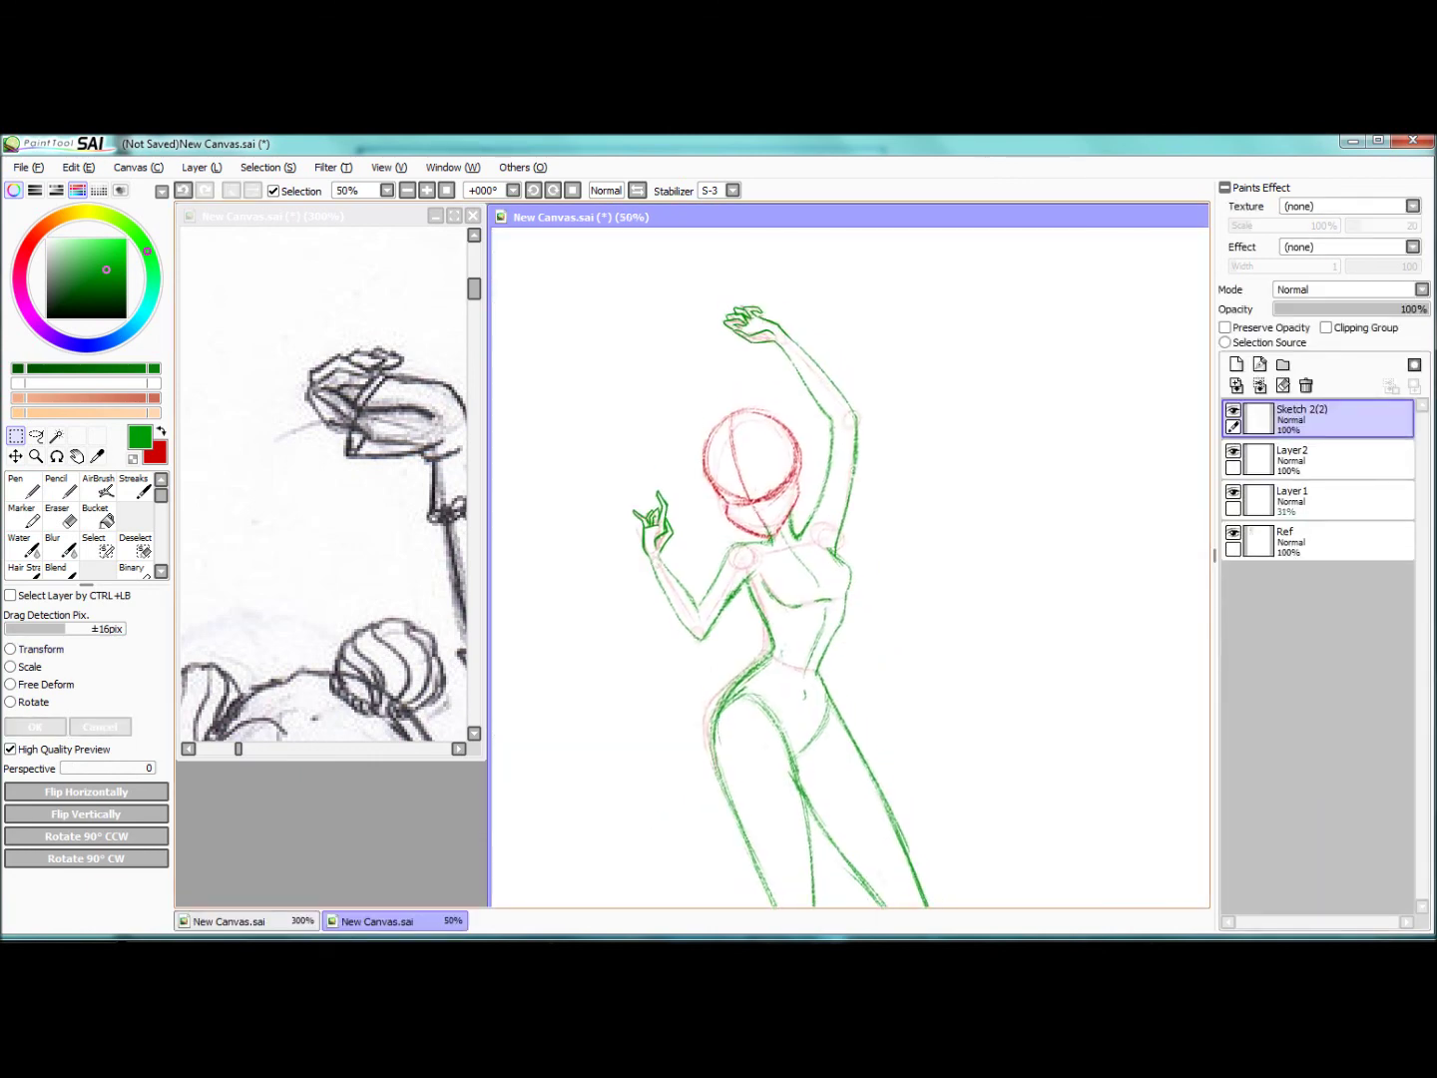
pyautogui.press('s')
pyautogui.moveTo(752, 339); pyautogui.dragTo(748, 314)
pyautogui.press('m')
pyautogui.hotkey('ctrl', 't')
pyautogui.press('Return')
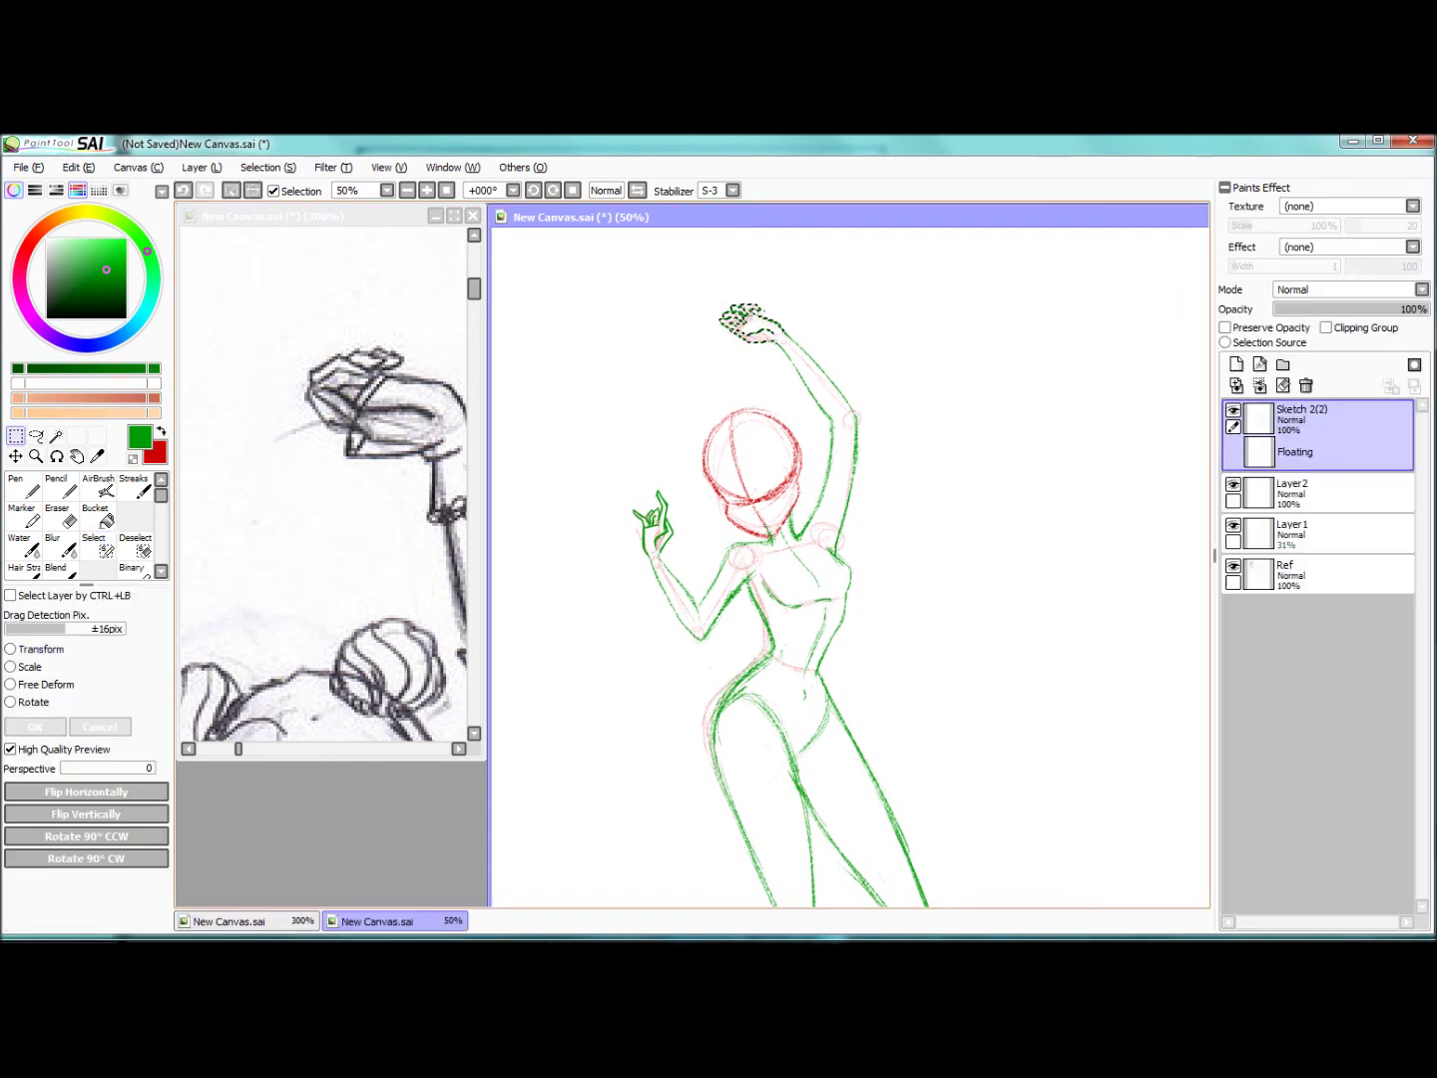
pyautogui.hotkey('ctrl', 'd')
# Step: Select the bent arm's green hand with the selection brush and enlarge it slightly with a transform
pyautogui.hotkey('ctrl', '+')
pyautogui.press('s')
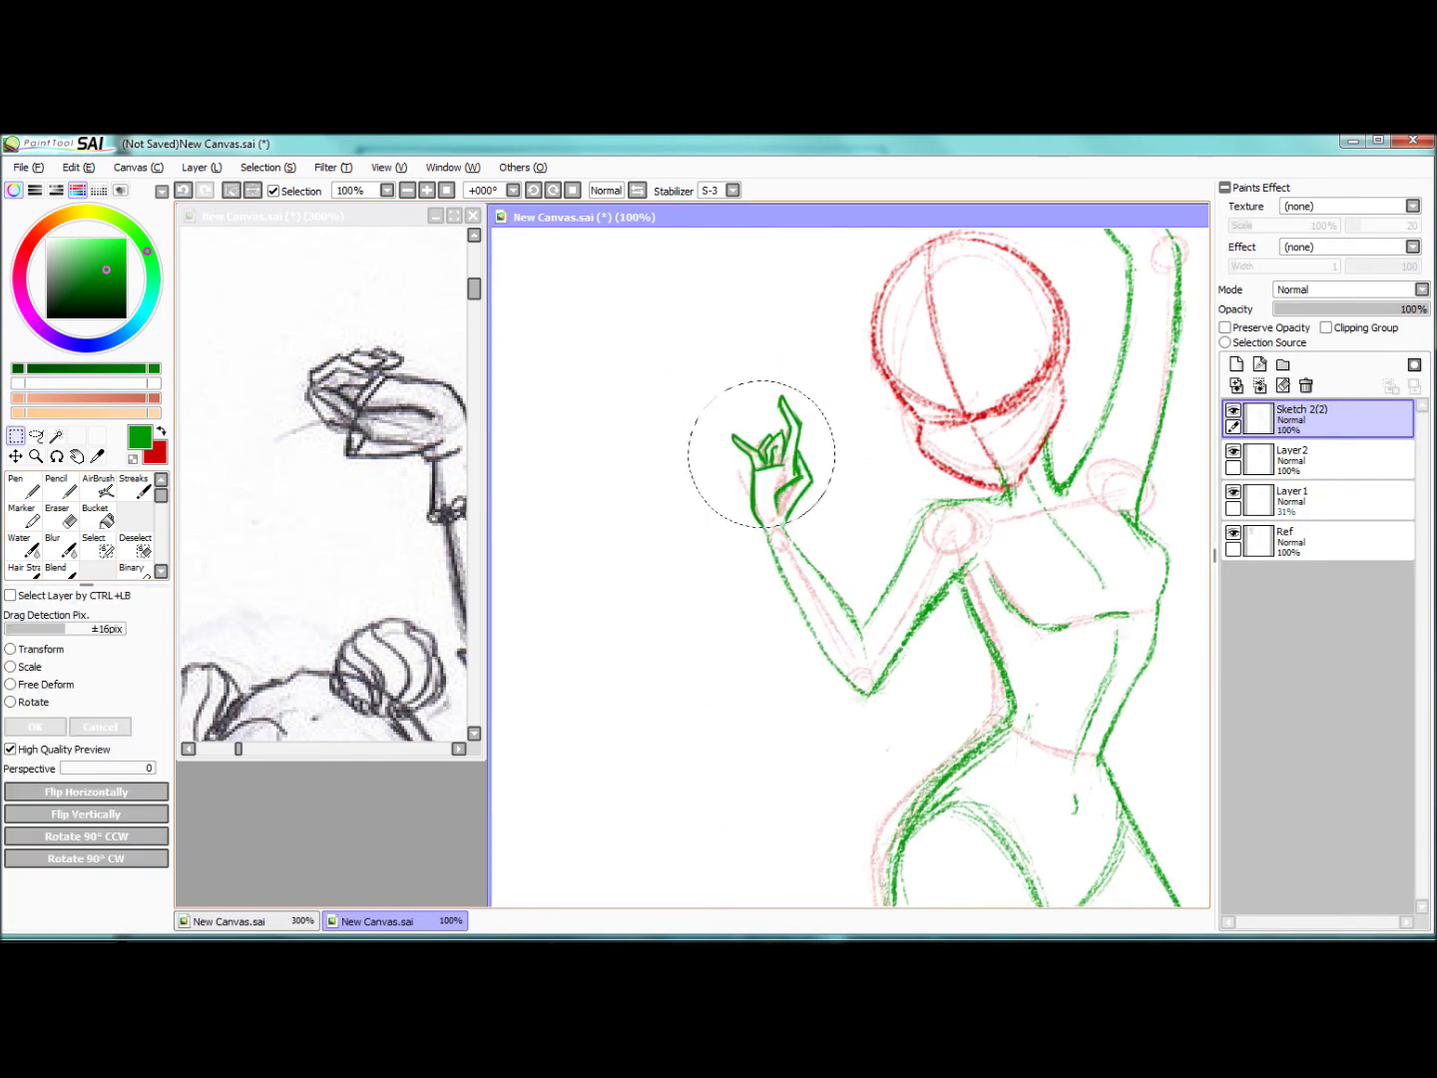
pyautogui.hotkey('ctrl', 't')
pyautogui.press('Return')
# Step: Merge the green sketch into Layer2 and remove the pink guides of Layer1
pyautogui.hotkey('ctrl', '-')
pyautogui.hotkey('ctrl', '-')
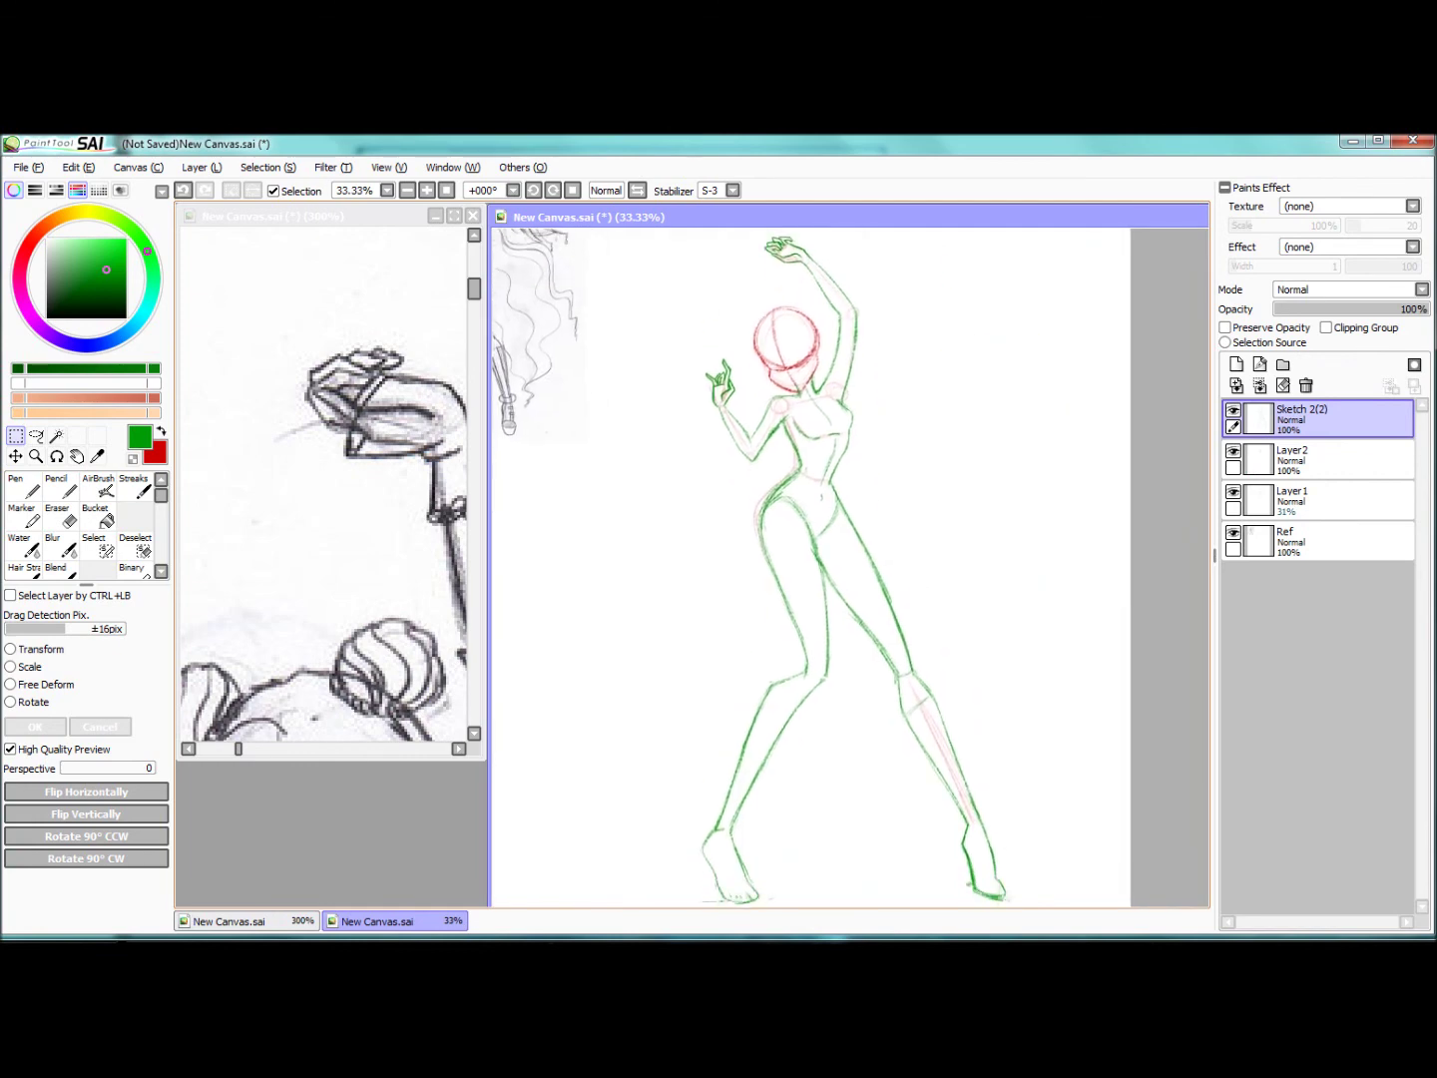
pyautogui.hotkey('ctrl', 'e')
pyautogui.press('d')
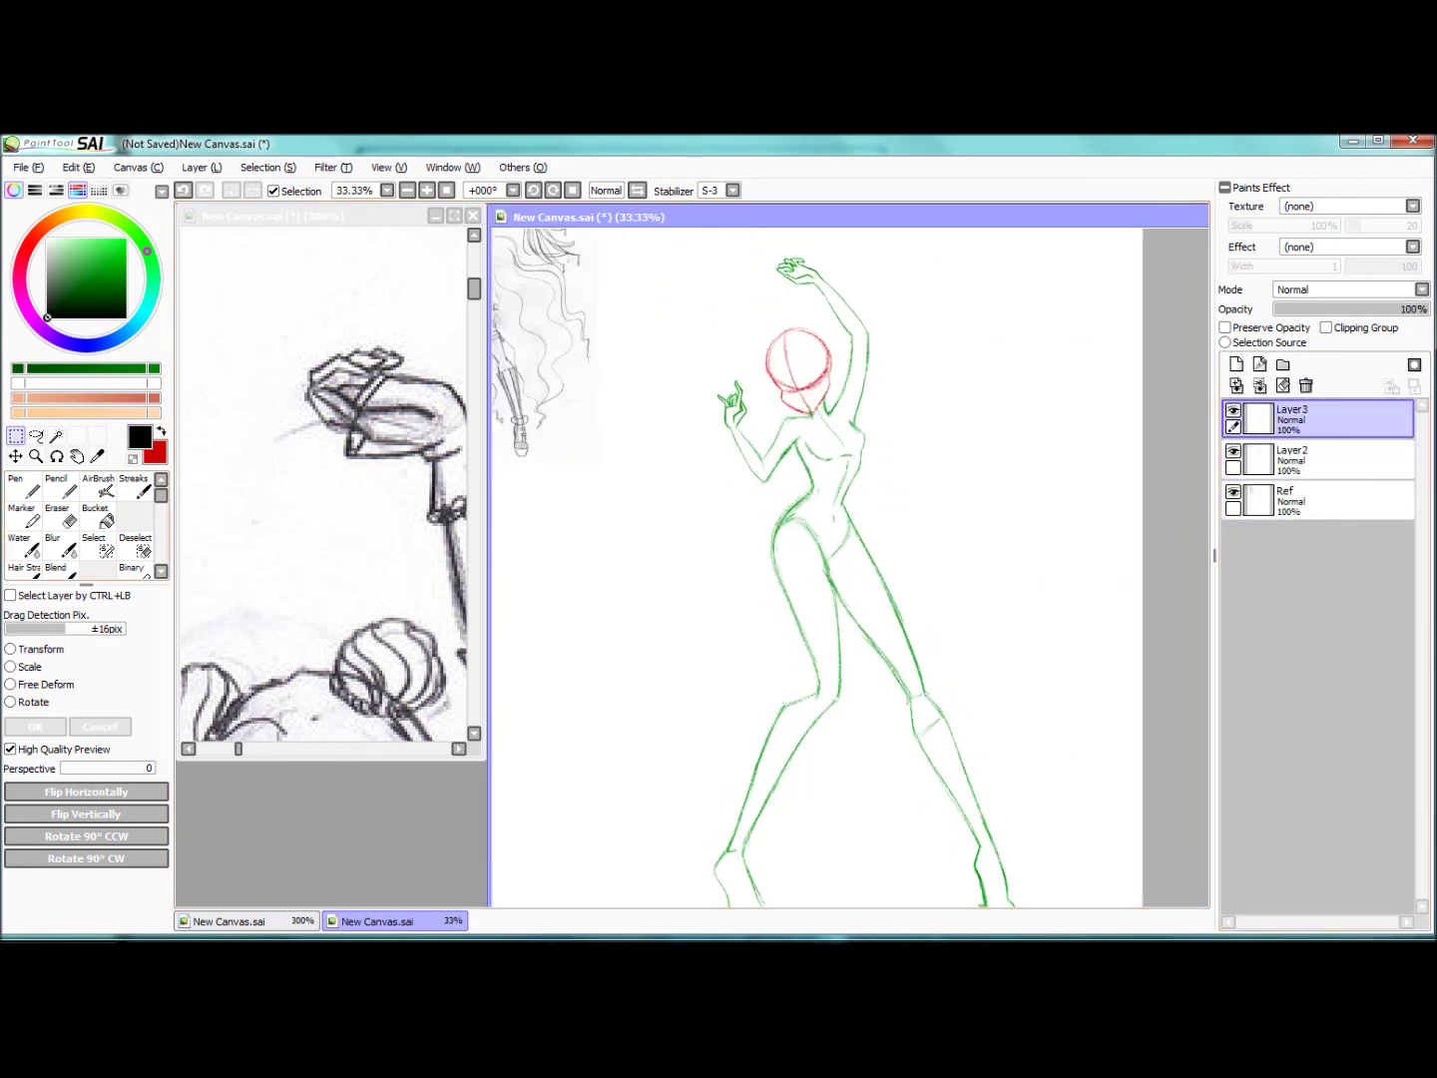
# Step: Put a linework layer on top in place of the empty raster layer and choose the black Curve tool at size 10
pyautogui.hotkey('ctrl', '+')
pyautogui.hotkey('ctrl', '+')
pyautogui.hotkey('ctrl', '+')
pyautogui.hotkey('ctrl', '+')
pyautogui.hotkey('ctrl', '+')
pyautogui.hotkey('ctrl', '+')
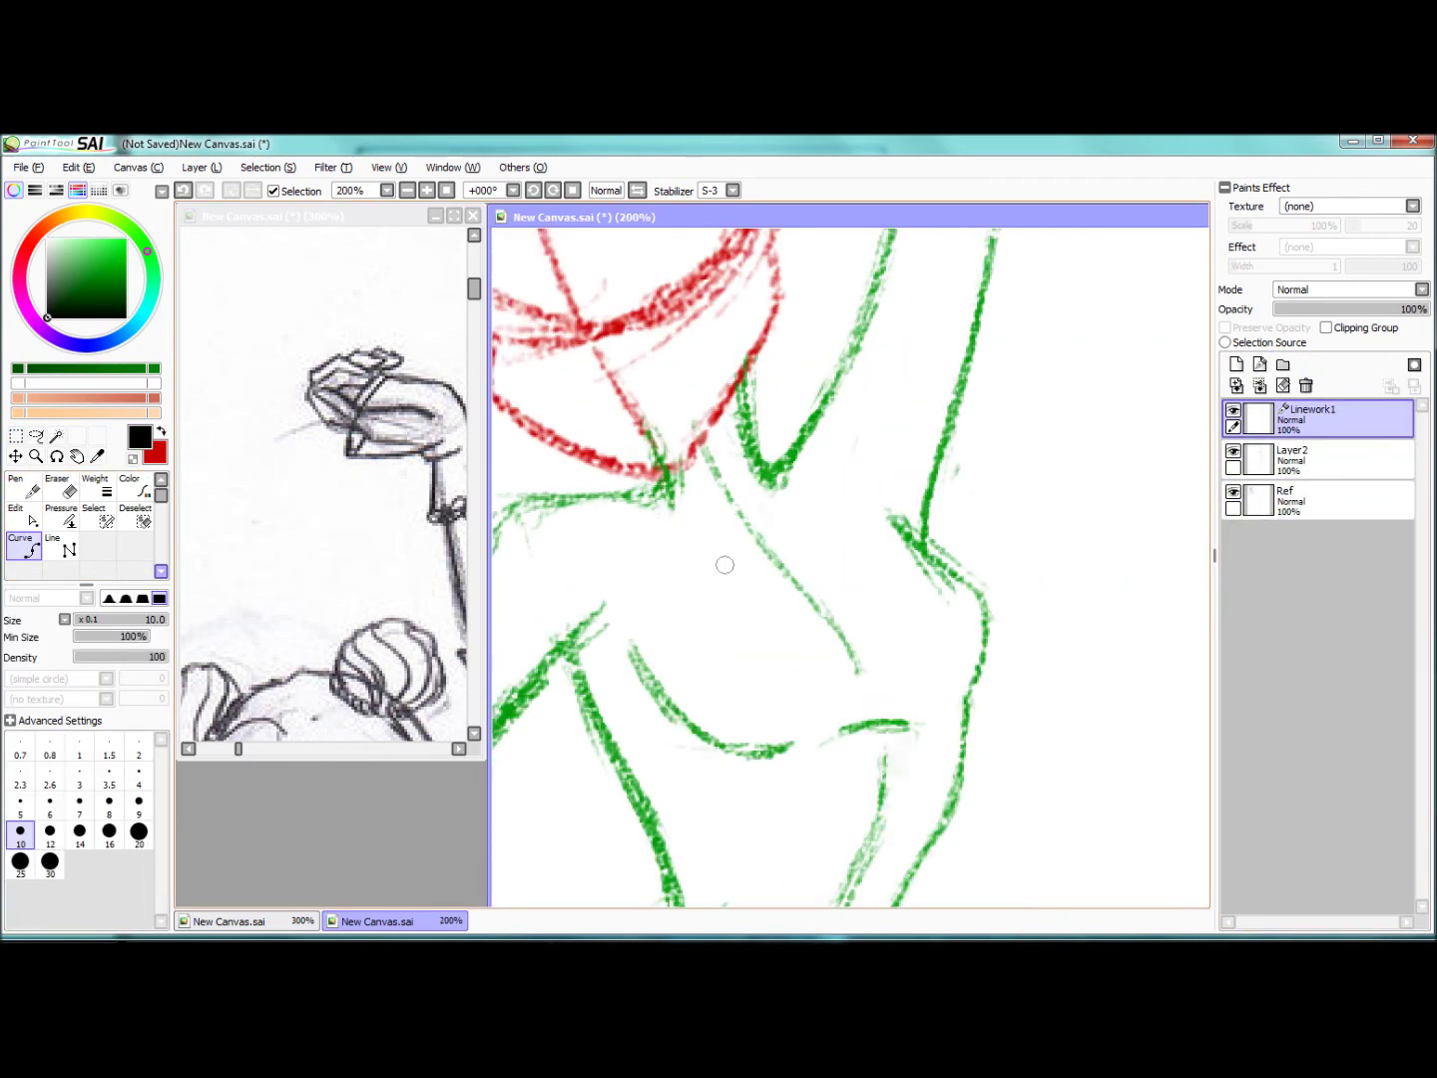
# Step: Hide the Ref layer and enlarge the figure sketch on Layer2 with a transform
pyautogui.hotkey('ctrl', '-')
pyautogui.hotkey('ctrl', '-')
pyautogui.hotkey('ctrl', '-')
pyautogui.hotkey('ctrl', '-')
pyautogui.hotkey('ctrl', '-')
pyautogui.hotkey('ctrl', '-')
pyautogui.hotkey('ctrl', '-')
pyautogui.hotkey('ctrl', '-')
pyautogui.click(1297, 459)
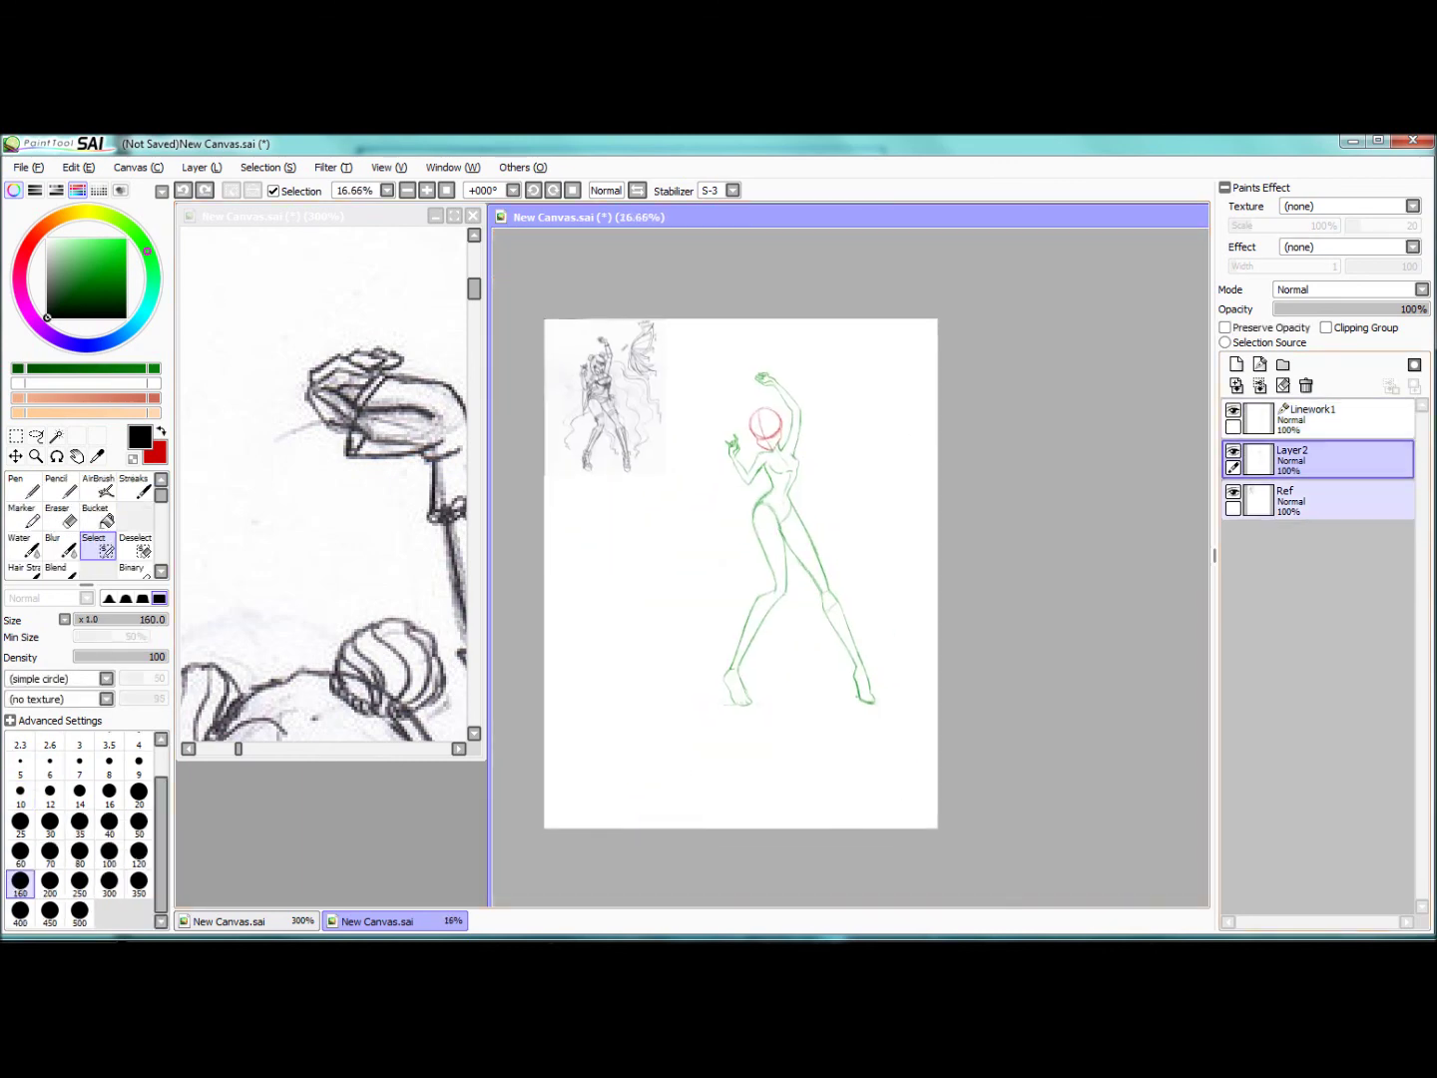
pyautogui.click(1234, 492)
pyautogui.hotkey('ctrl', 't')
pyautogui.moveTo(718, 698); pyautogui.dragTo(643, 798)
pyautogui.press('Return')
pyautogui.click(1298, 417)
# Step: Turn on Preserve Opacity for Layer2 and fill its sketch lines with light blue
pyautogui.hotkey('ctrl', '+')
pyautogui.hotkey('ctrl', '+')
pyautogui.hotkey('ctrl', '+')
pyautogui.hotkey('ctrl', '+')
pyautogui.hotkey('ctrl', '+')
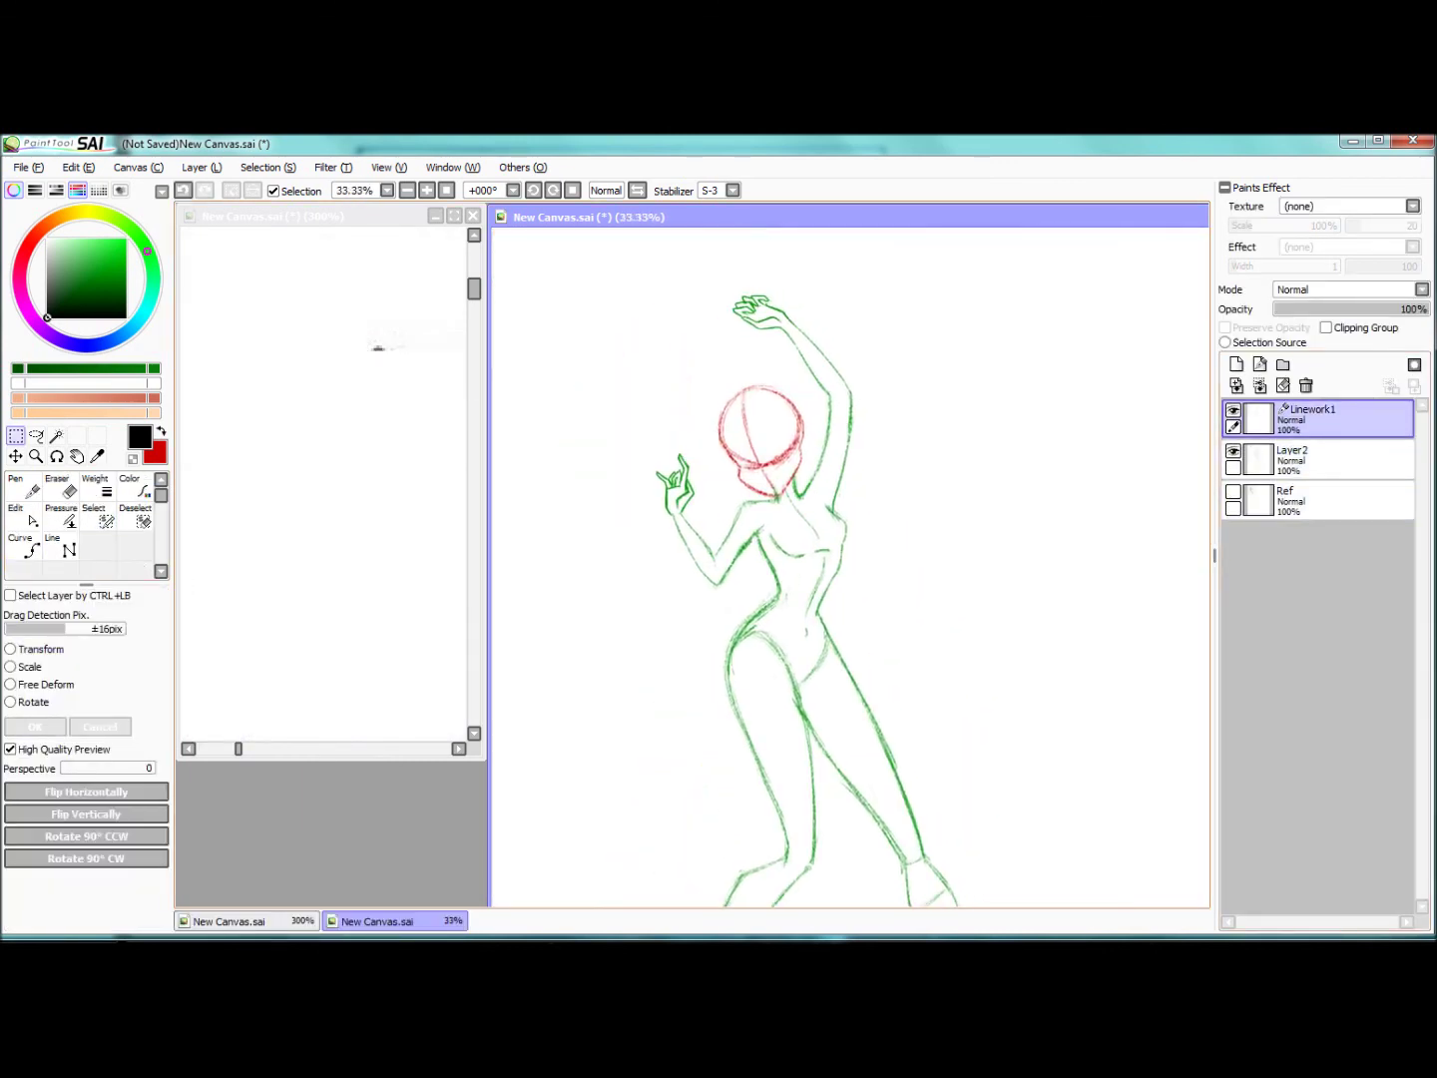
pyautogui.click(1298, 459)
pyautogui.click(1225, 328)
pyautogui.click(122, 335)
pyautogui.click(80, 251)
pyautogui.hotkey('ctrl', 'f')
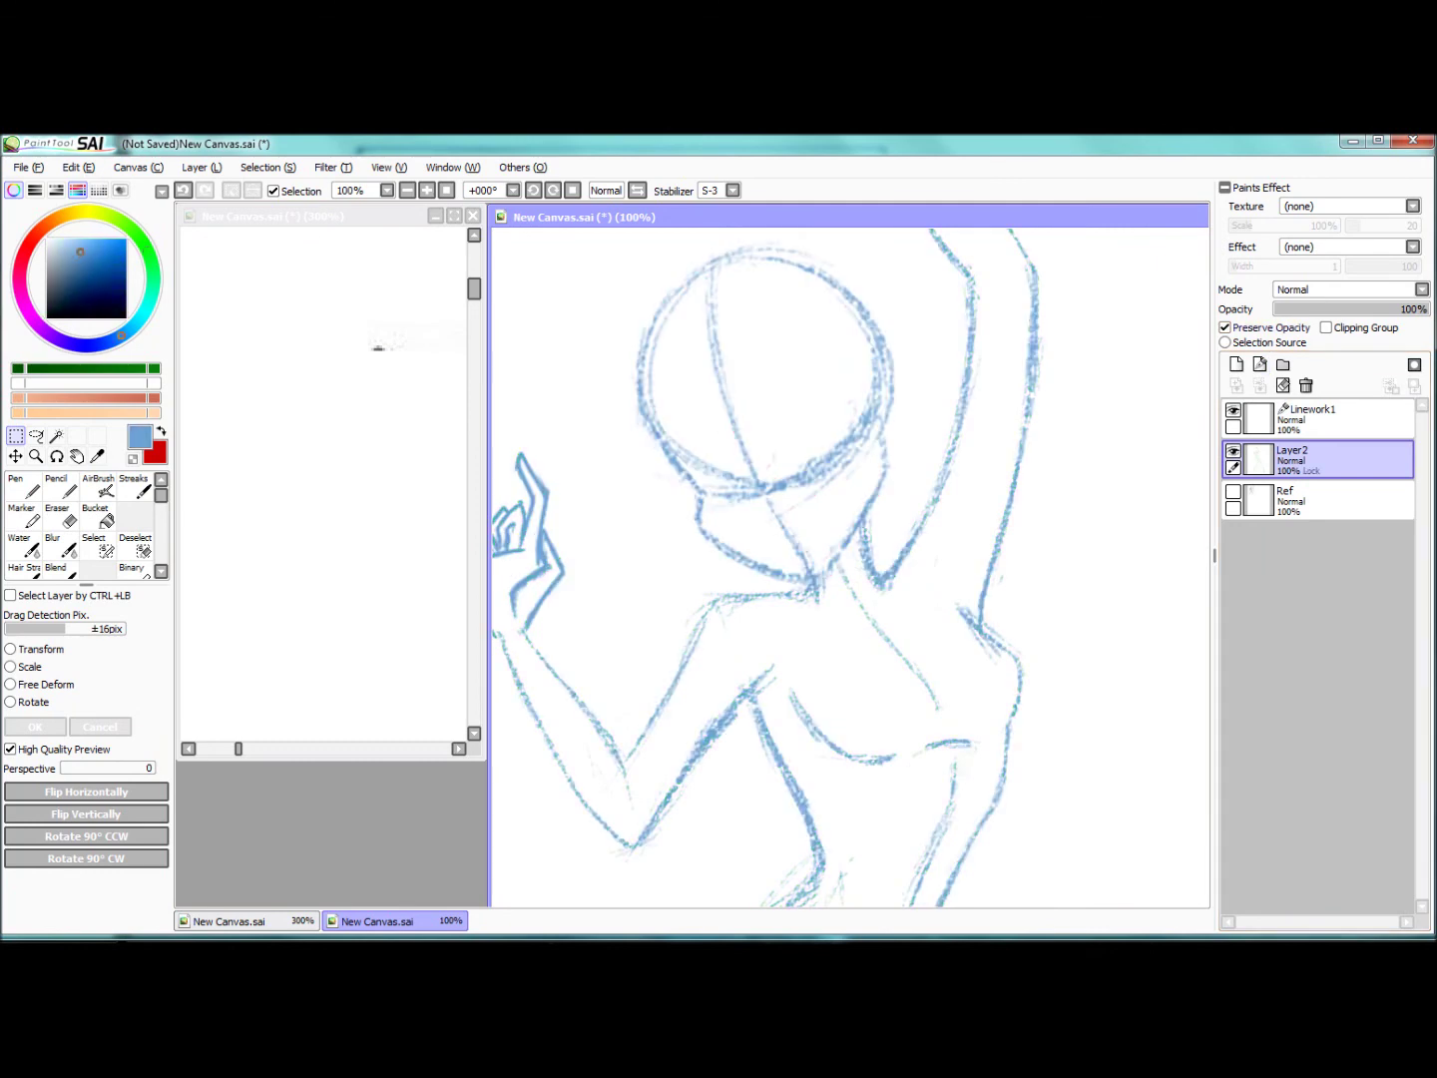
# Step: Make the Linework1 layer active above the blue sketch
pyautogui.hotkey('ctrl', '-')
pyautogui.hotkey('ctrl', '-')
pyautogui.hotkey('ctrl', '-')
pyautogui.hotkey('ctrl', '-')
pyautogui.hotkey('ctrl', '+')
pyautogui.hotkey('ctrl', '+')
pyautogui.hotkey('ctrl', '+')
pyautogui.hotkey('ctrl', '+')
pyautogui.click(1306, 418)
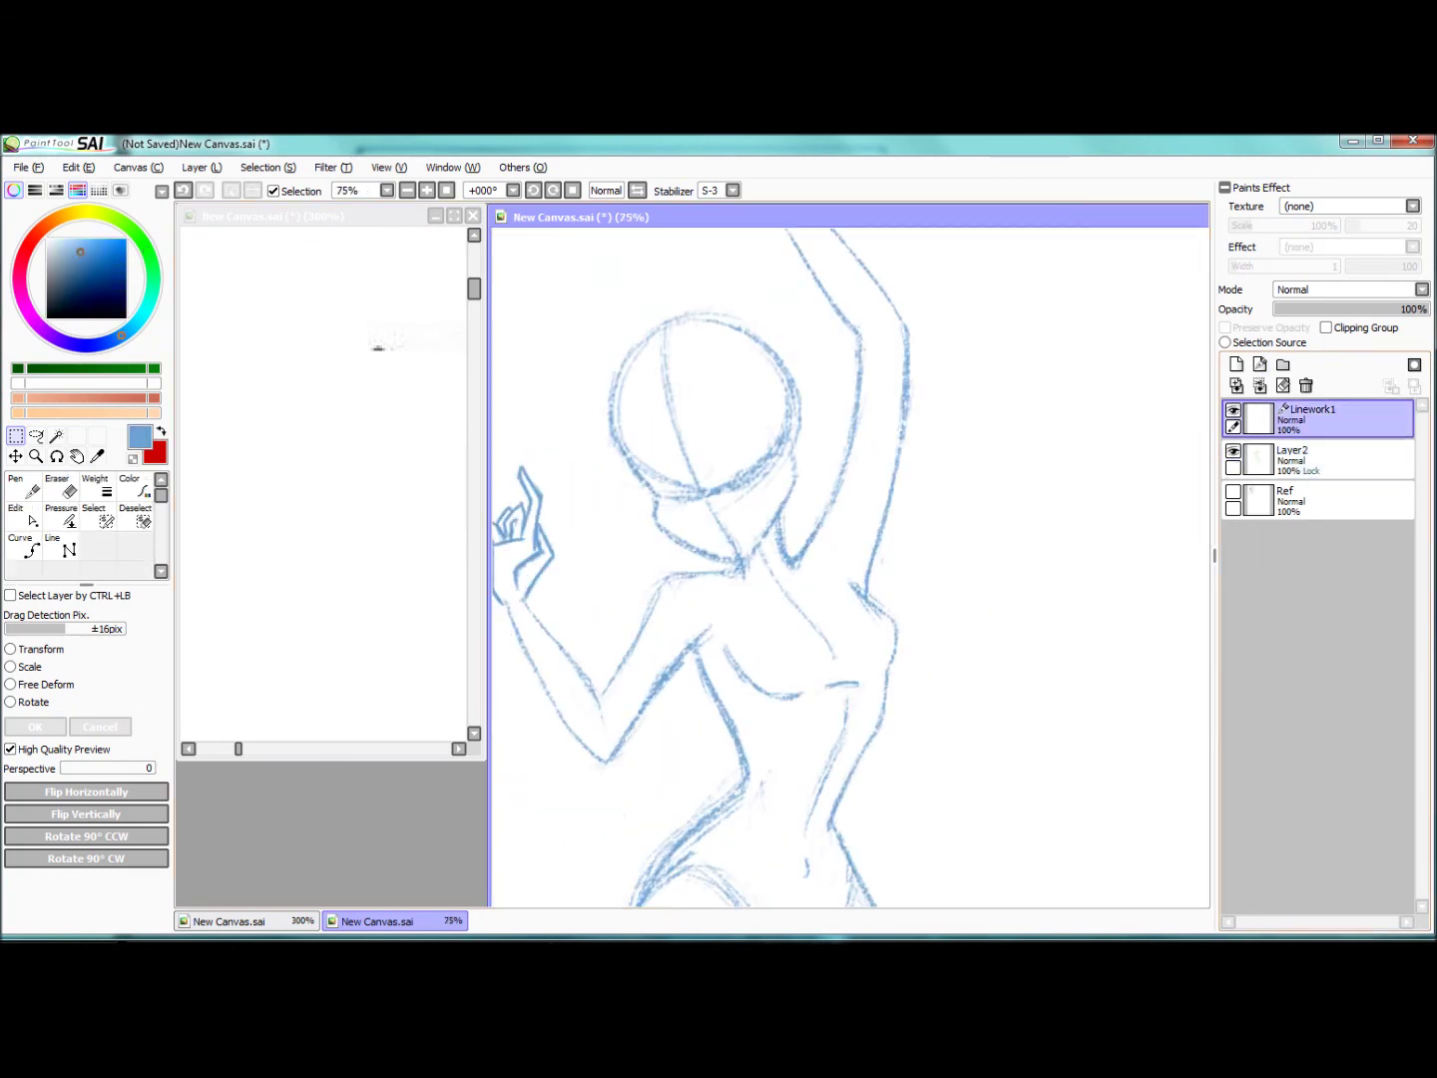